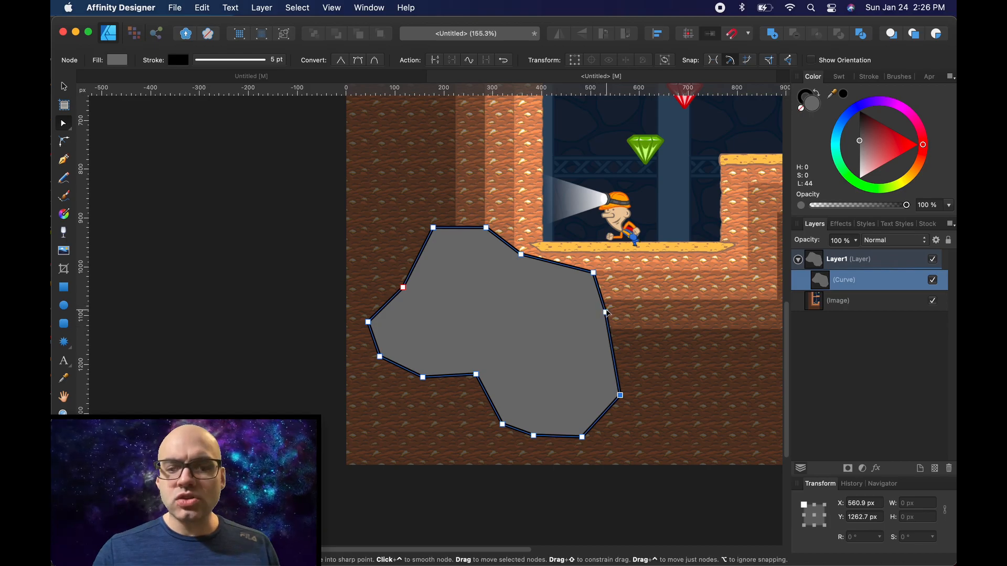
Reshape the grey rock outline by pulling its upper nodes down and inward and lowering the notch node on its underside.
drag(606, 312, 606, 324)
drag(593, 273, 573, 277)
drag(521, 255, 518, 271)
drag(487, 228, 479, 257)
drag(433, 227, 480, 268)
drag(476, 374, 473, 389)
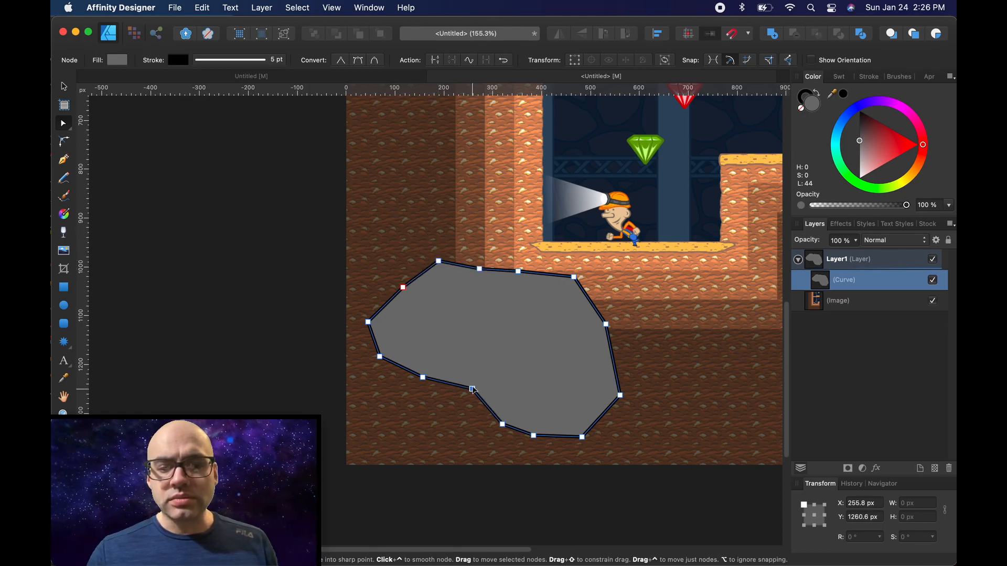
click(310, 261)
click(547, 336)
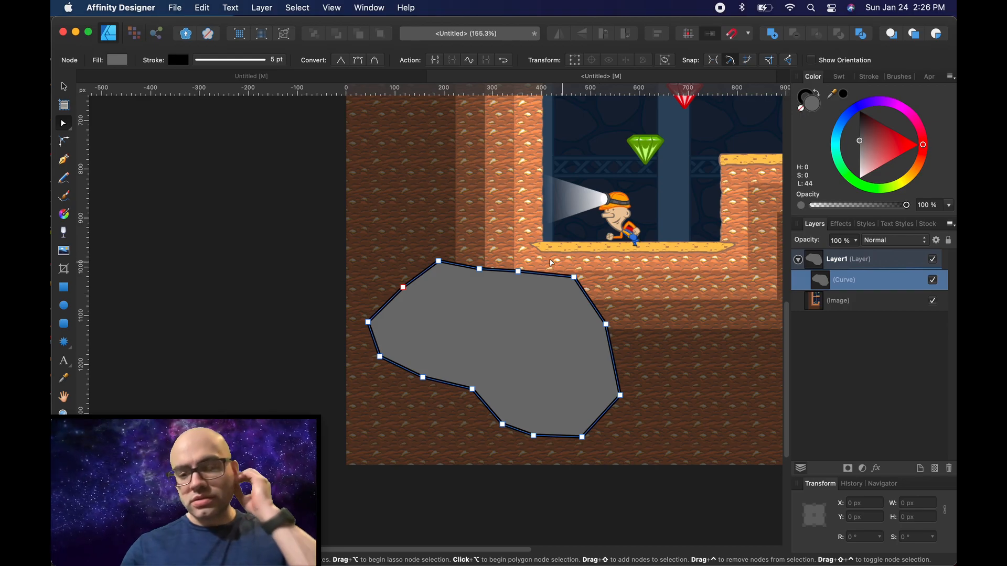
Smooth the rock's upper edge by raising one top node and moving the next to about X 396.5 px, Y 1012.2 px.
drag(479, 268, 537, 269)
click(503, 350)
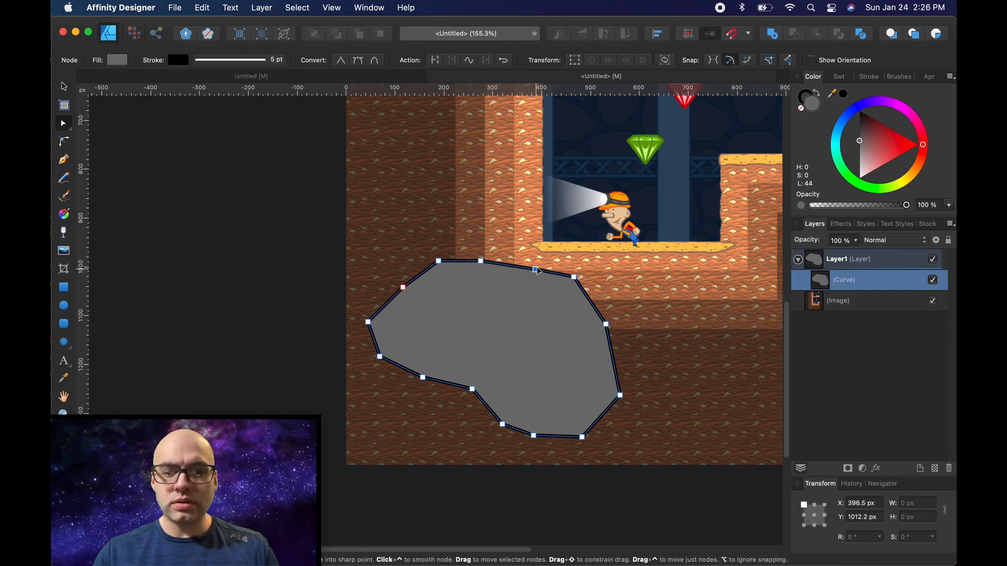
click(317, 225)
Start a highlight path with the Pen tool just inside the rock's upper-left edge, running from its left corner to the top edge.
click(63, 160)
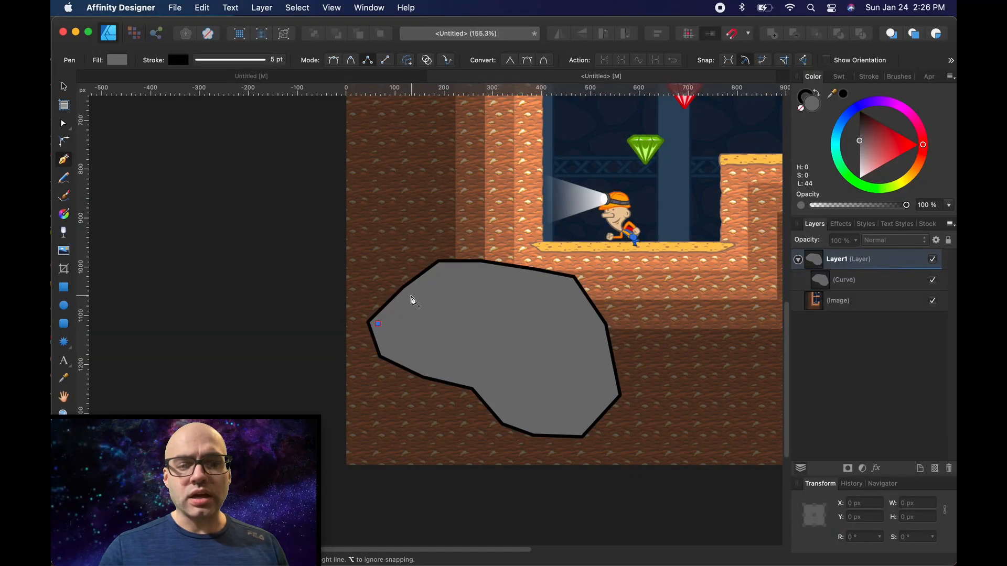
click(406, 293)
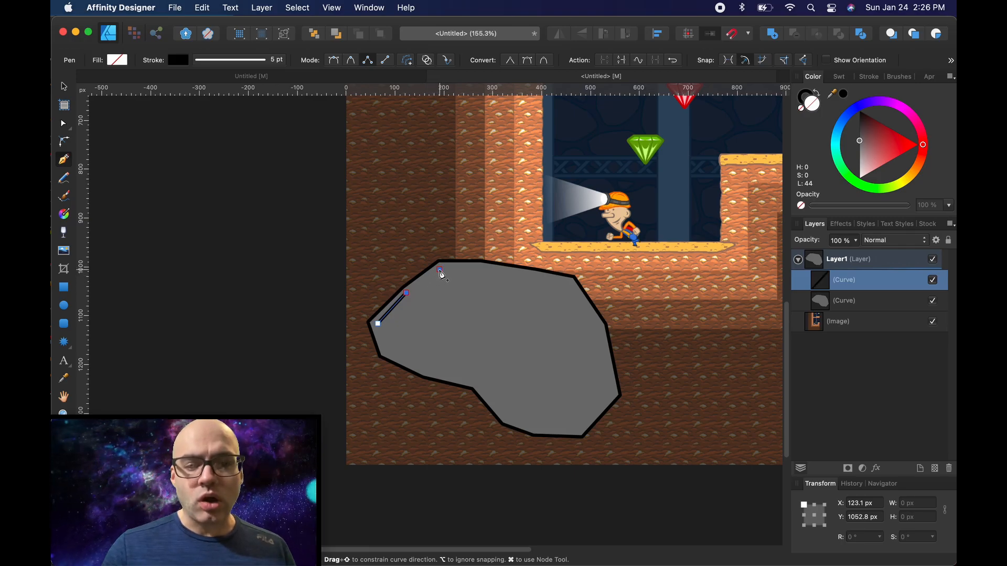
click(439, 270)
click(481, 269)
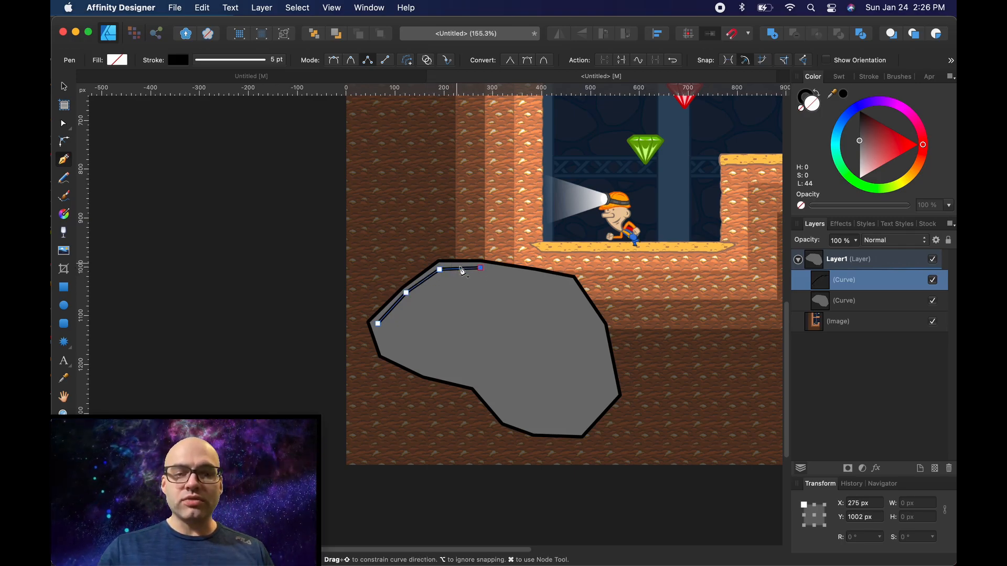
Move the highlight path's upper-left corner node to about X 193.3 px, Y 1002.5 px to level the top segment.
scroll(461, 270, up, 5)
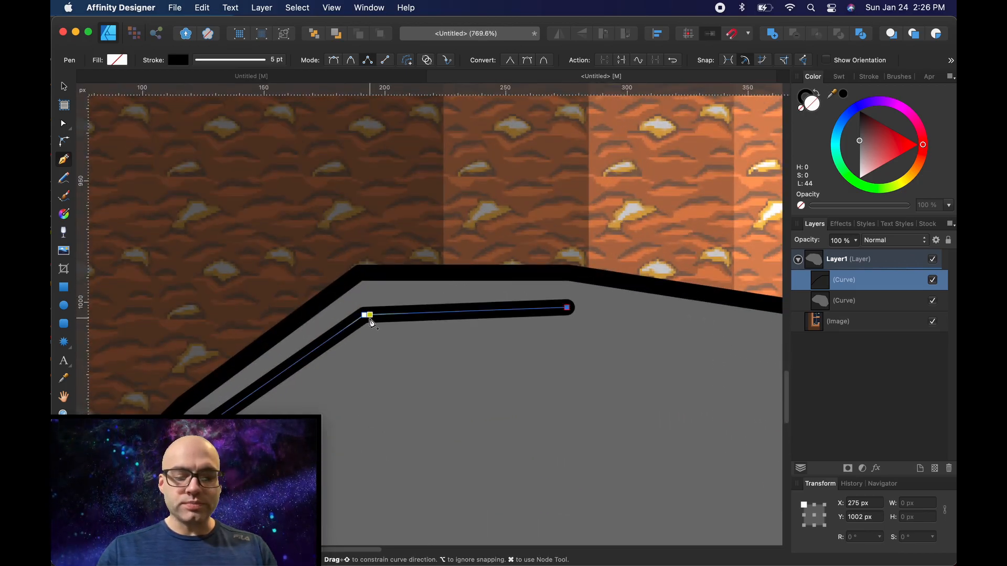
key(v)
key(p)
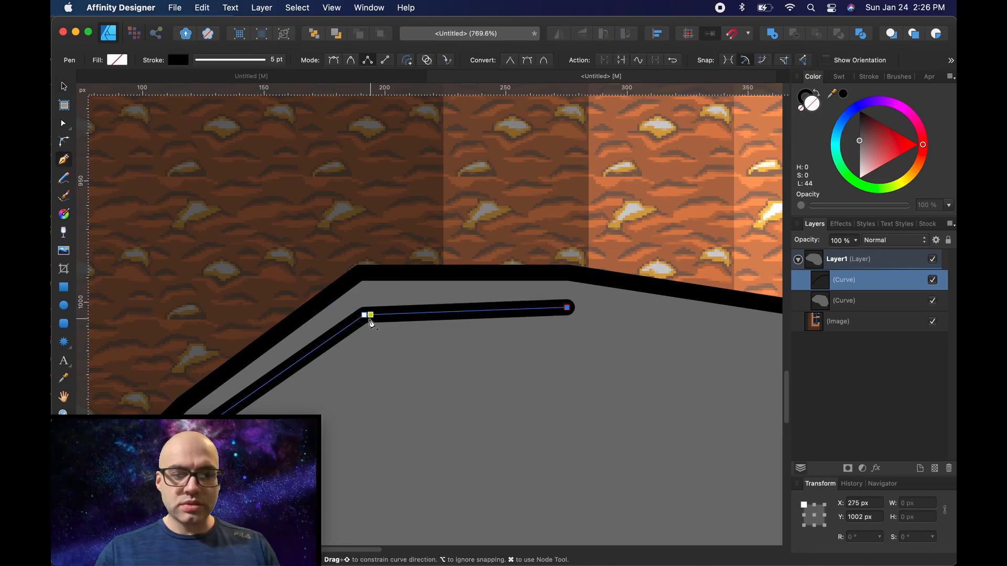
key(z)
key(a)
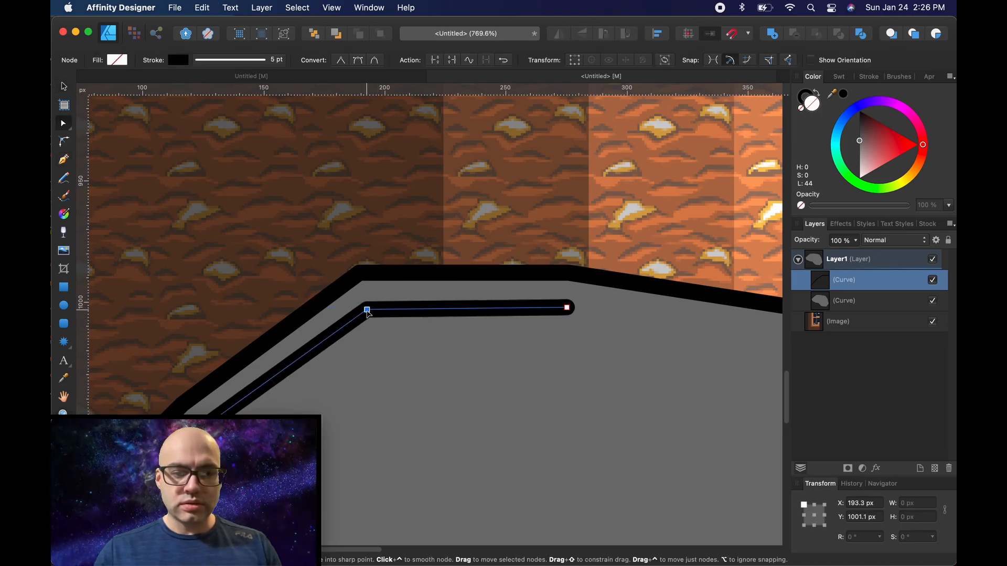
scroll(543, 328, down, 10)
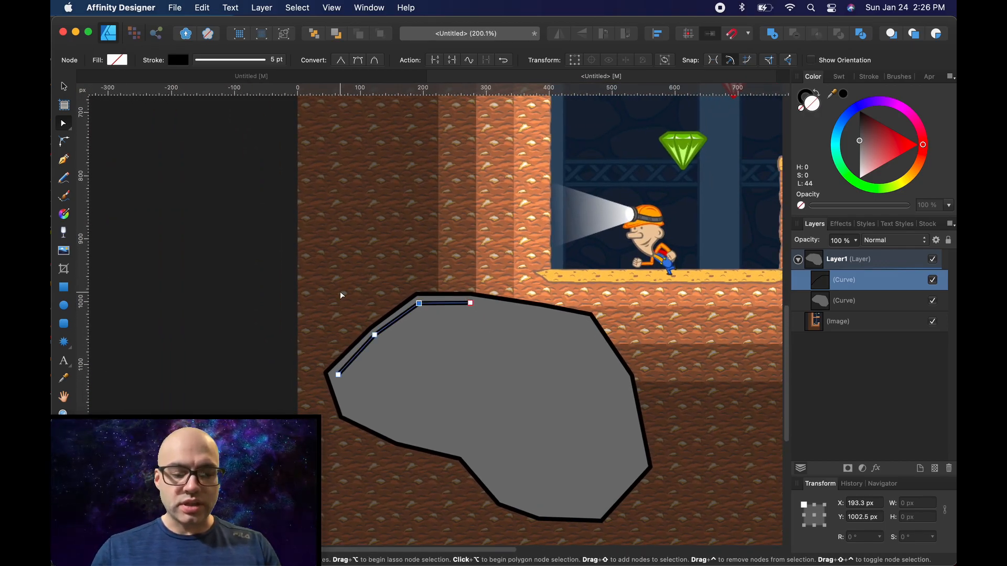
Continue the highlight path with the Pen tool along the inside of the rock's top edge to its right corner.
click(64, 160)
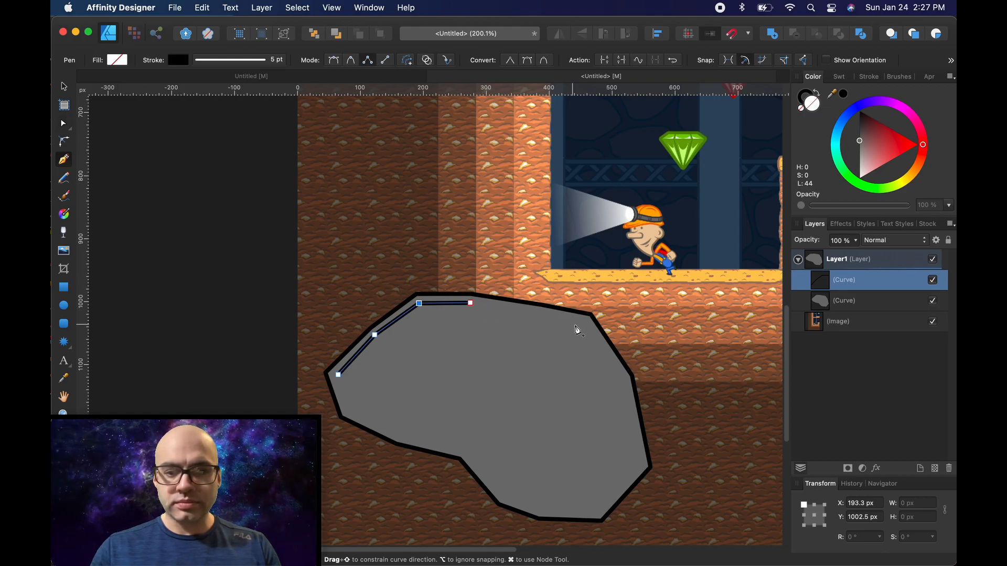
click(585, 322)
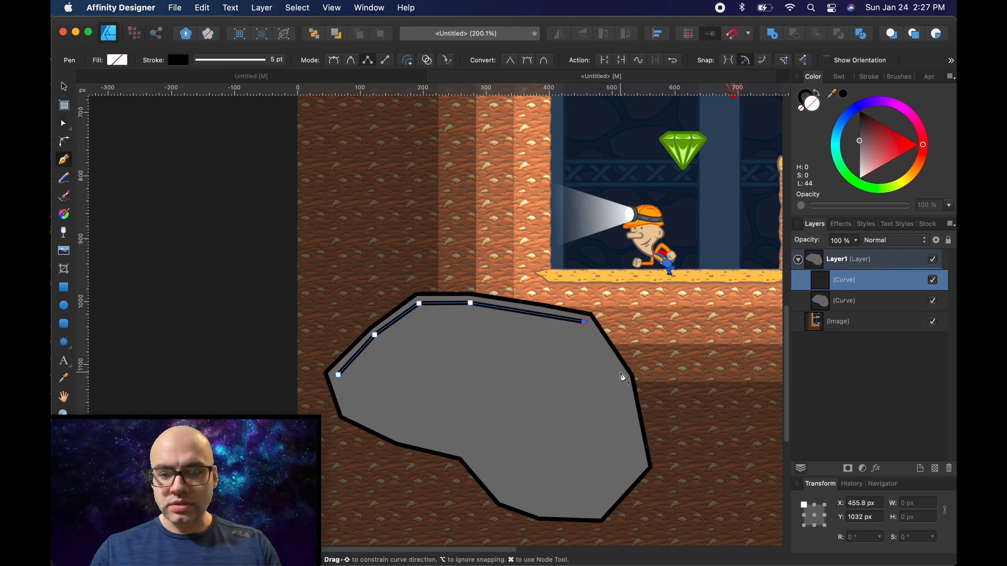
click(622, 373)
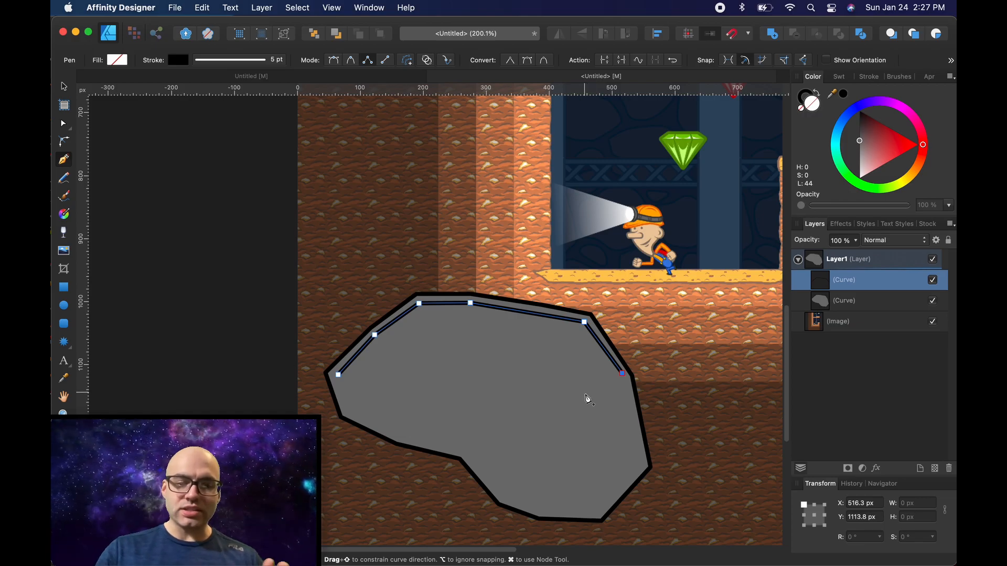
Continue the highlight path leftward from the rock's right corner with a jagged lower boundary to the middle of the rock.
click(613, 390)
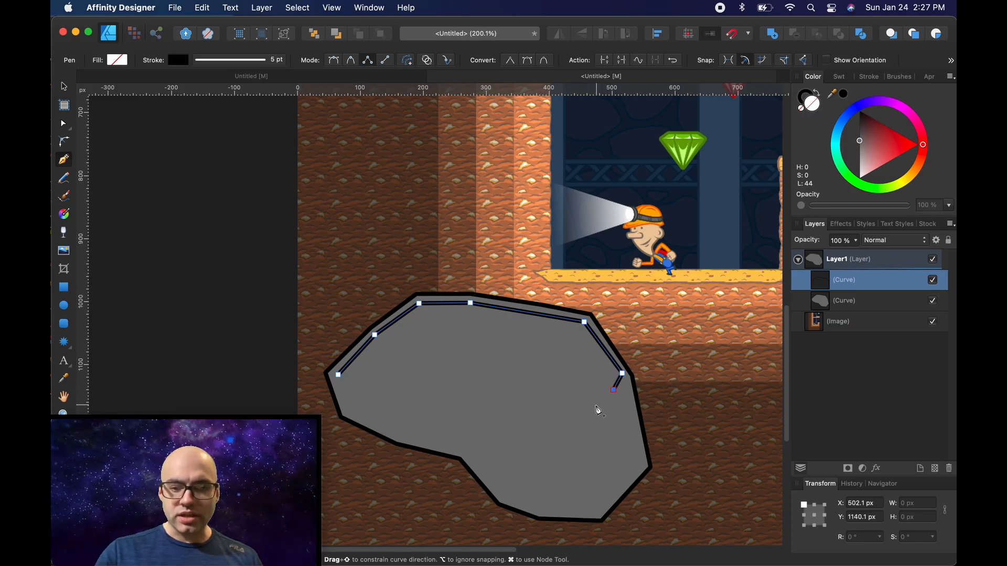
click(596, 405)
click(570, 412)
click(525, 427)
click(497, 422)
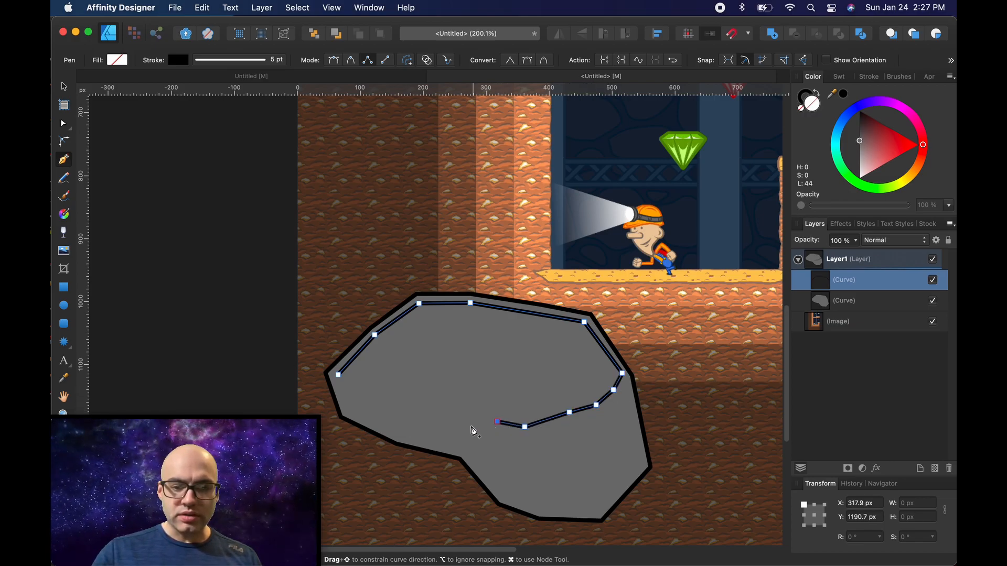
click(469, 426)
click(473, 406)
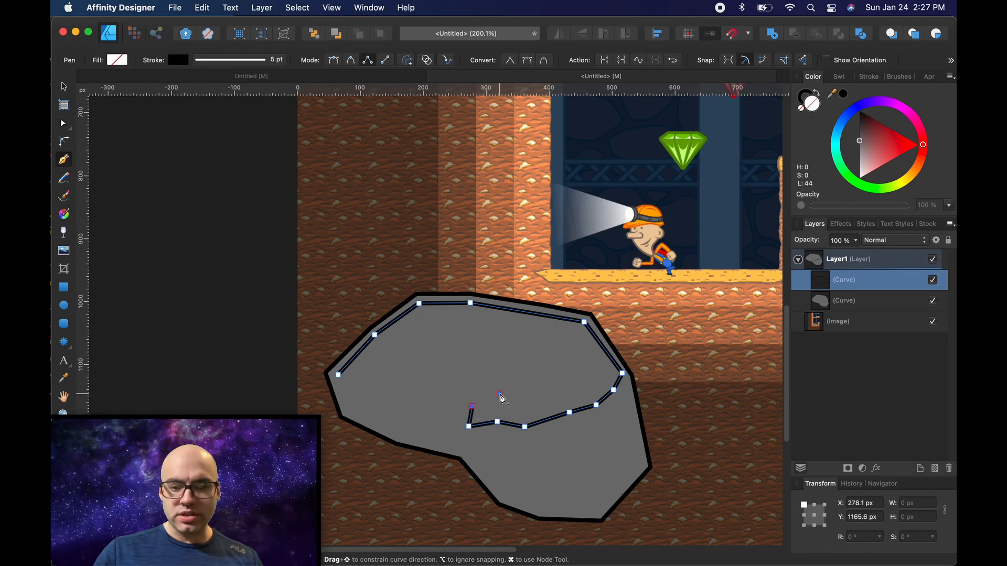
Run the highlight's jagged boundary upward and across to the rock's left corner, closing the path at its starting node.
click(499, 393)
click(502, 382)
click(493, 369)
click(483, 351)
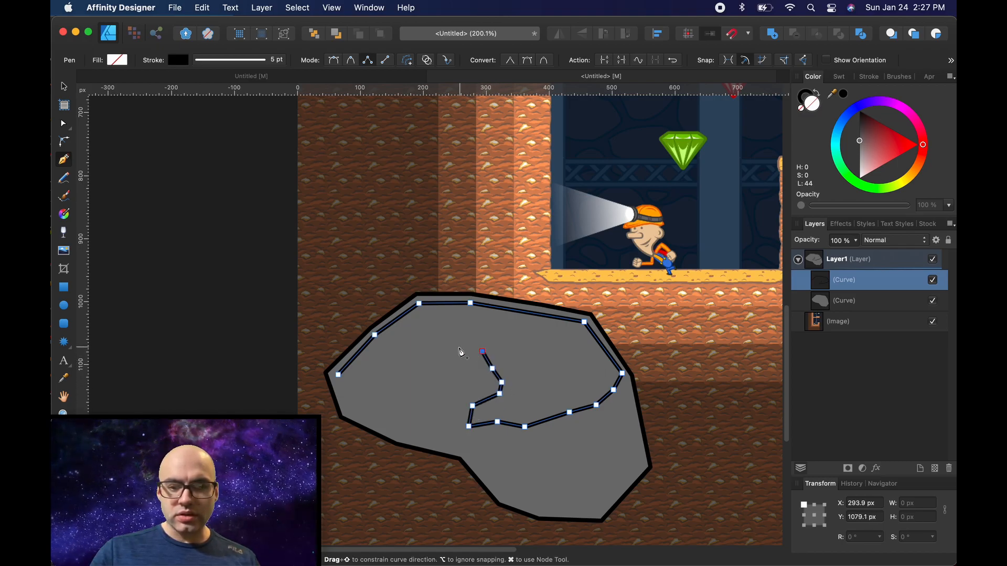
click(460, 347)
click(439, 352)
click(414, 346)
click(385, 347)
click(366, 357)
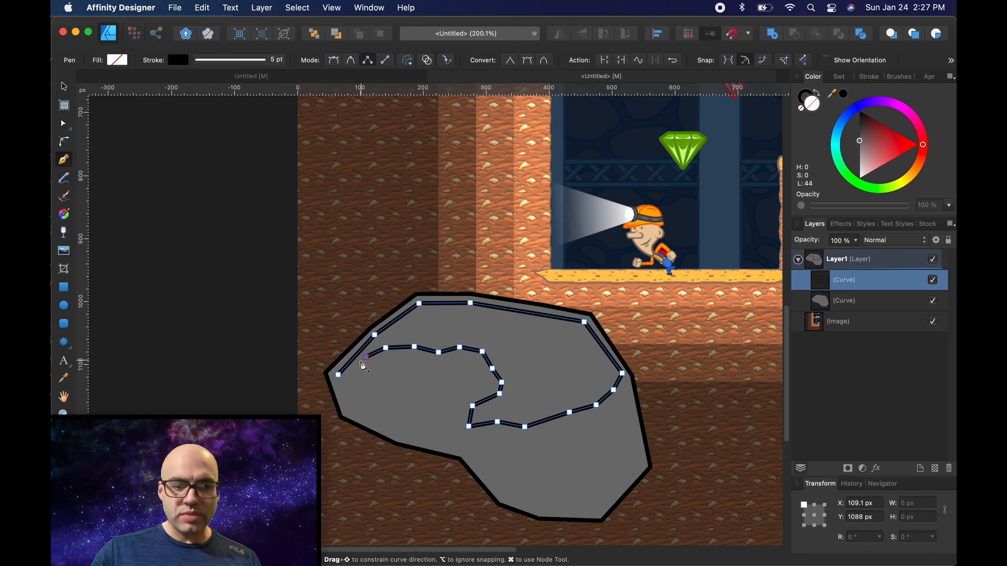
click(340, 373)
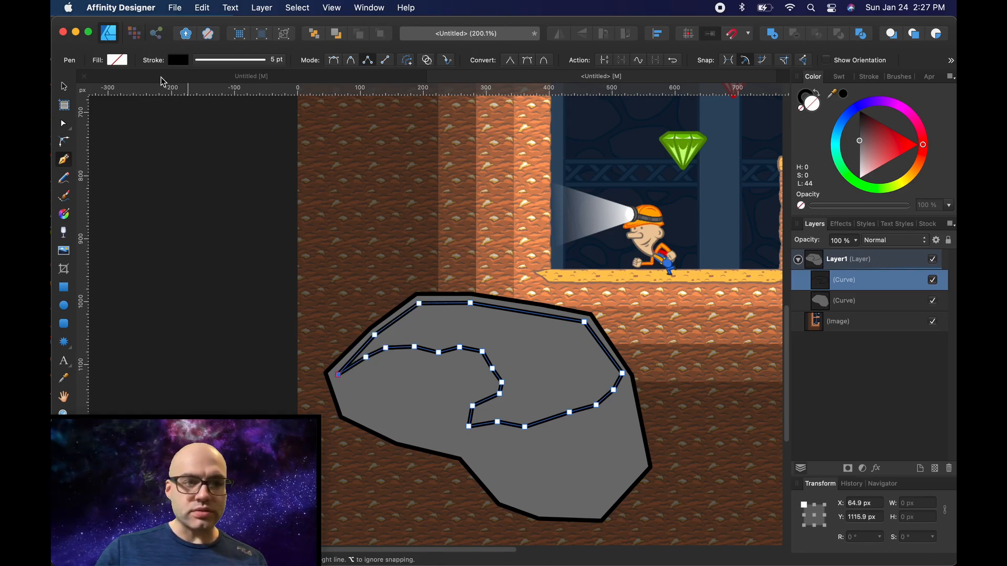
Fill the highlight shape with white and remove its black stroke.
click(116, 61)
click(114, 153)
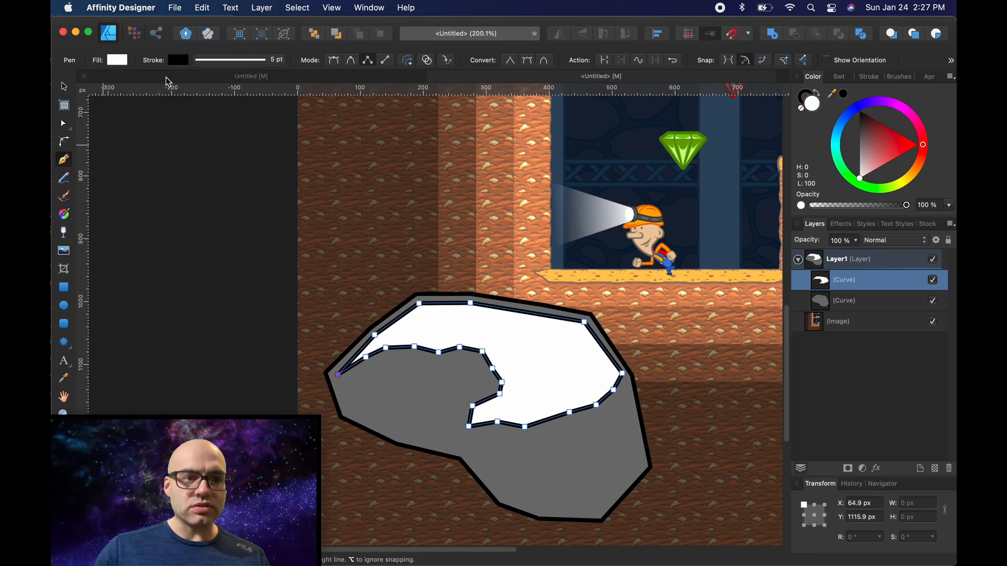
click(178, 61)
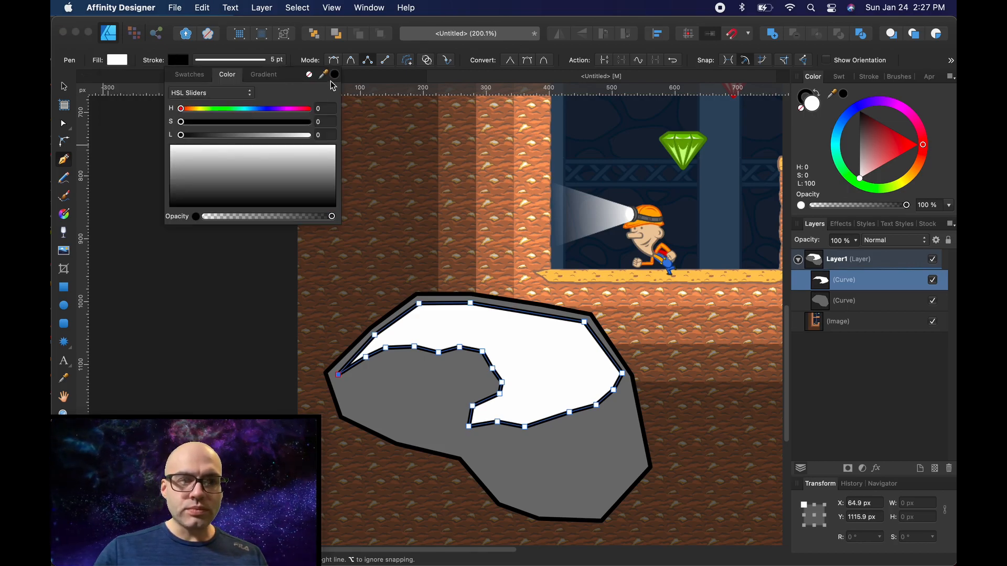
click(309, 75)
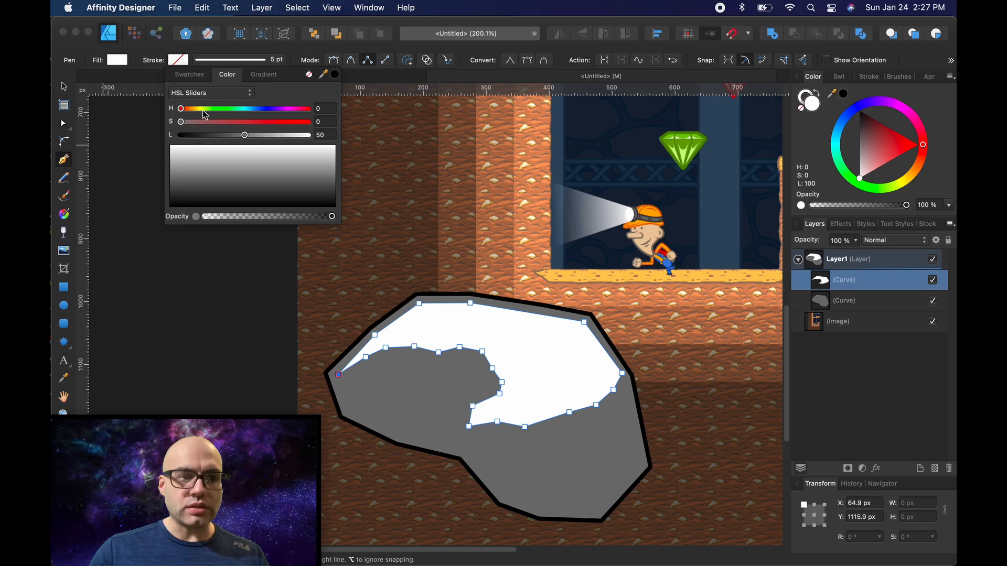
mouse_move(259, 173)
mouse_down()
mouse_move(282, 191)
mouse_move(229, 139)
mouse_up()
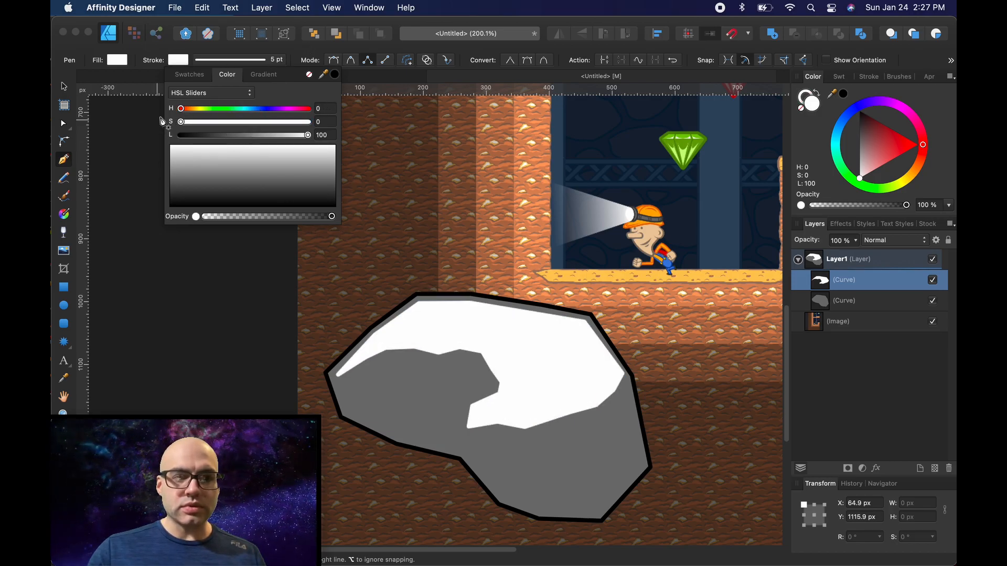
click(226, 62)
click(228, 61)
click(174, 60)
click(174, 60)
click(175, 61)
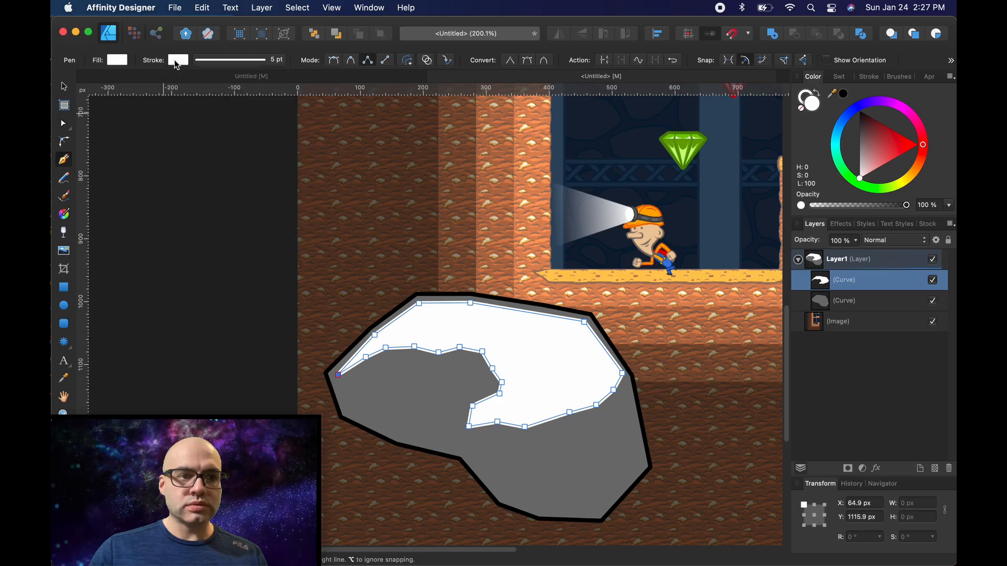
Remove the highlight shape's stroke and set its fill to a light grey with lightness 70.
click(175, 60)
click(309, 74)
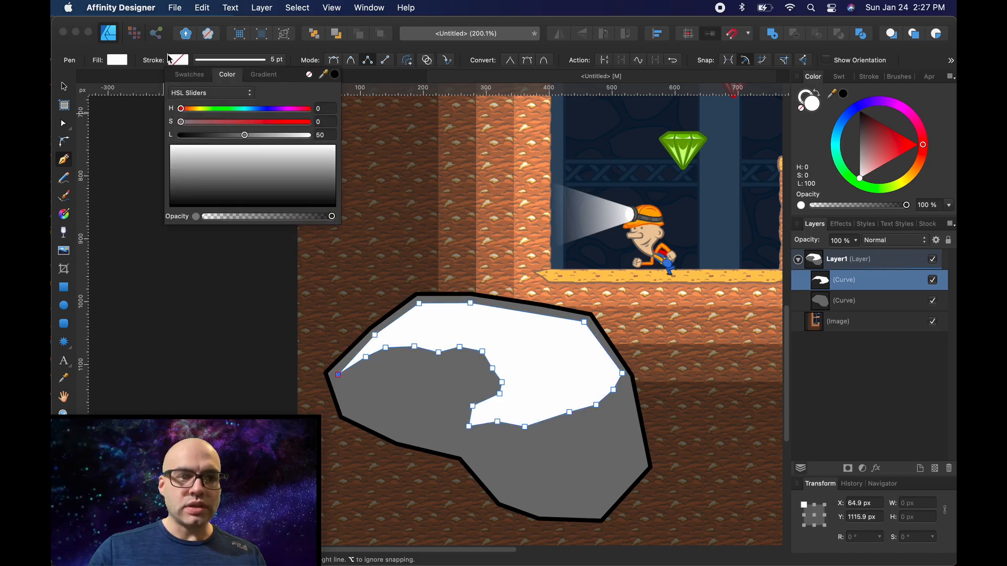
click(124, 63)
click(124, 63)
click(123, 63)
drag(178, 154, 184, 163)
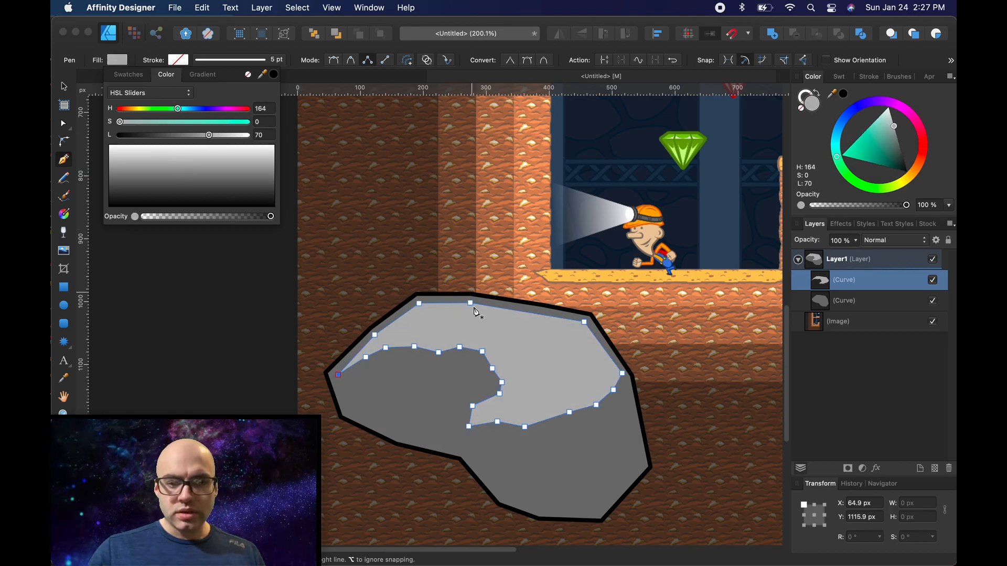
click(386, 48)
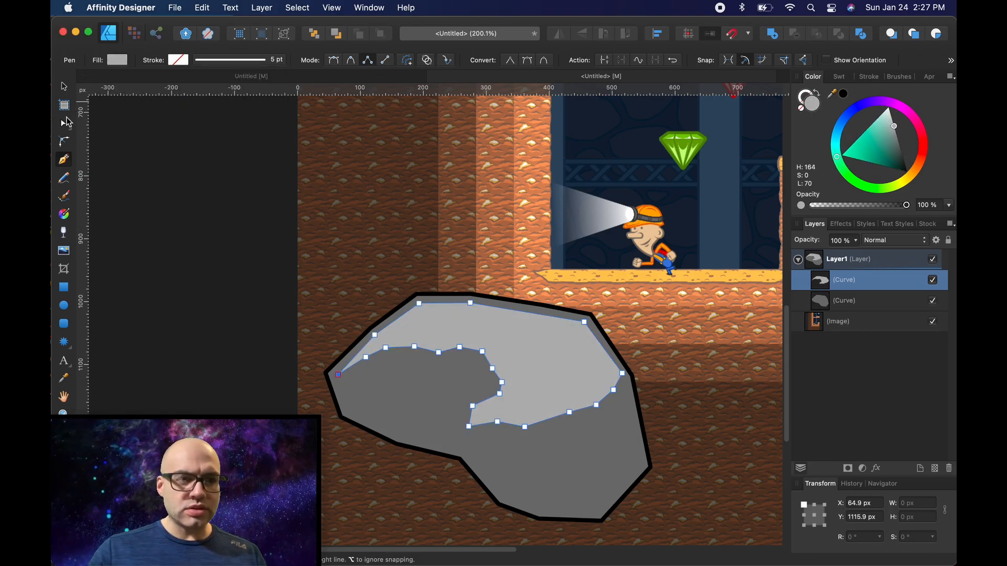
Delete the group of nodes along the middle of the highlight's jagged lower-left boundary.
click(65, 123)
drag(403, 334, 522, 381)
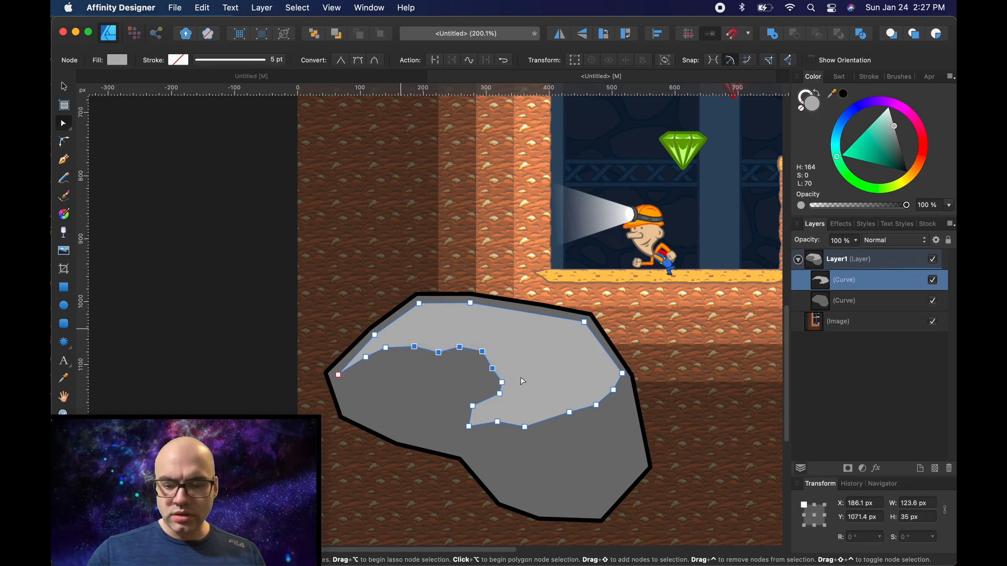
key(Delete)
Reshape the highlight's lower boundary by lowering its remaining left nodes and adjusting the inner corner into a broader, angular edge.
drag(386, 348, 413, 382)
mouse_move(502, 382)
mouse_down()
mouse_move(470, 368)
mouse_move(460, 378)
mouse_move(500, 386)
mouse_up()
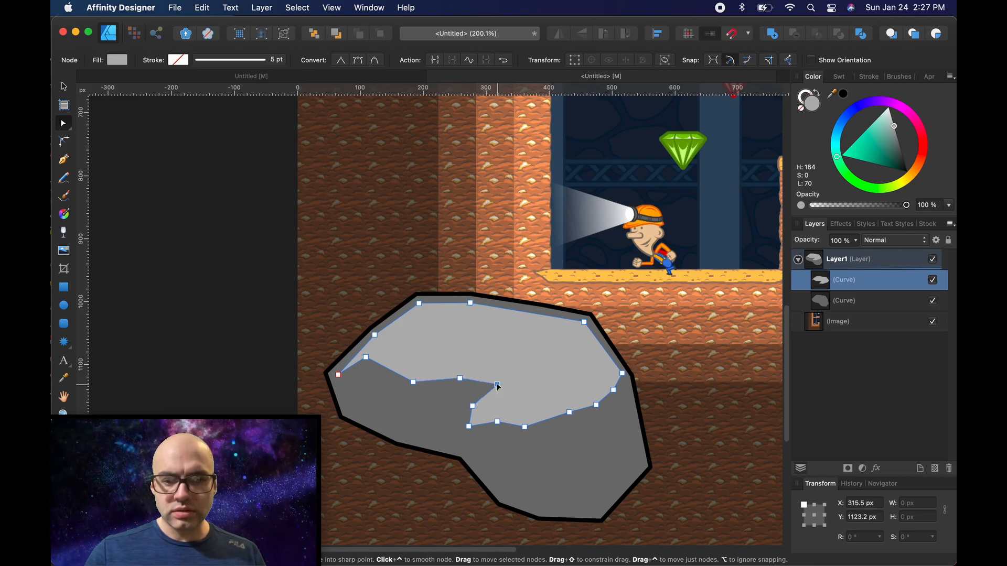
drag(366, 358, 382, 363)
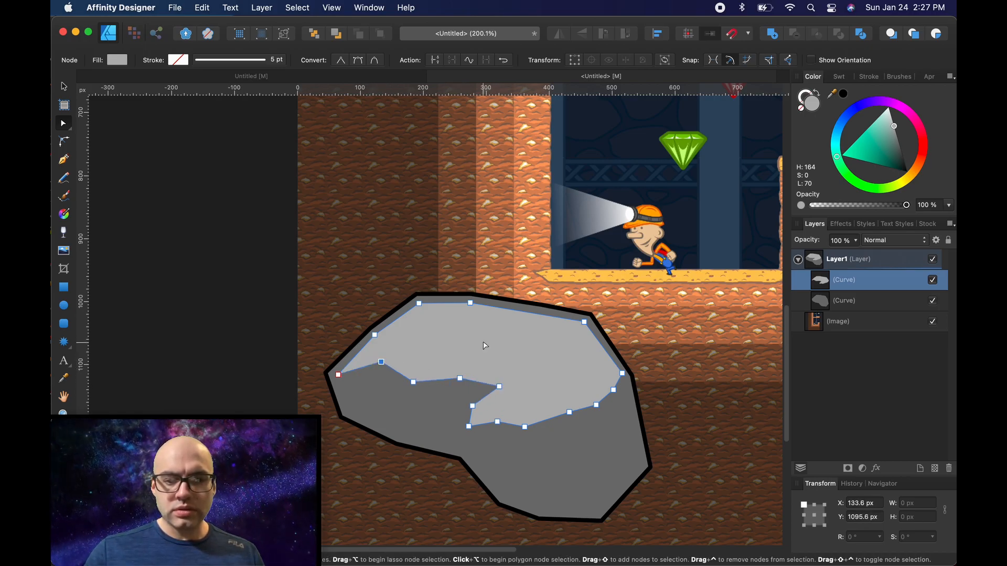
Add two nodes to the highlight's top edge to form a small notch near X 350 px, and deselect the shape.
click(522, 320)
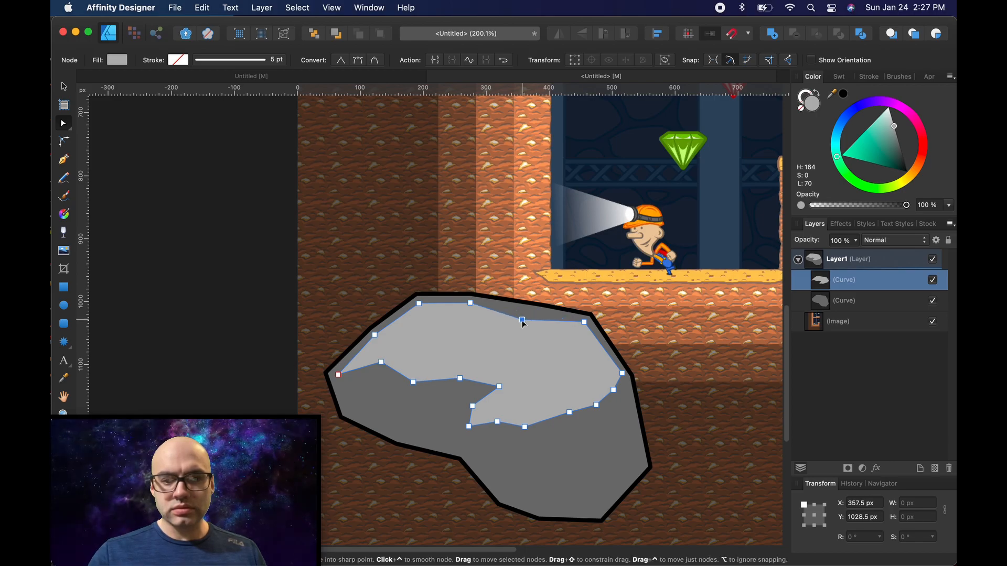
click(511, 315)
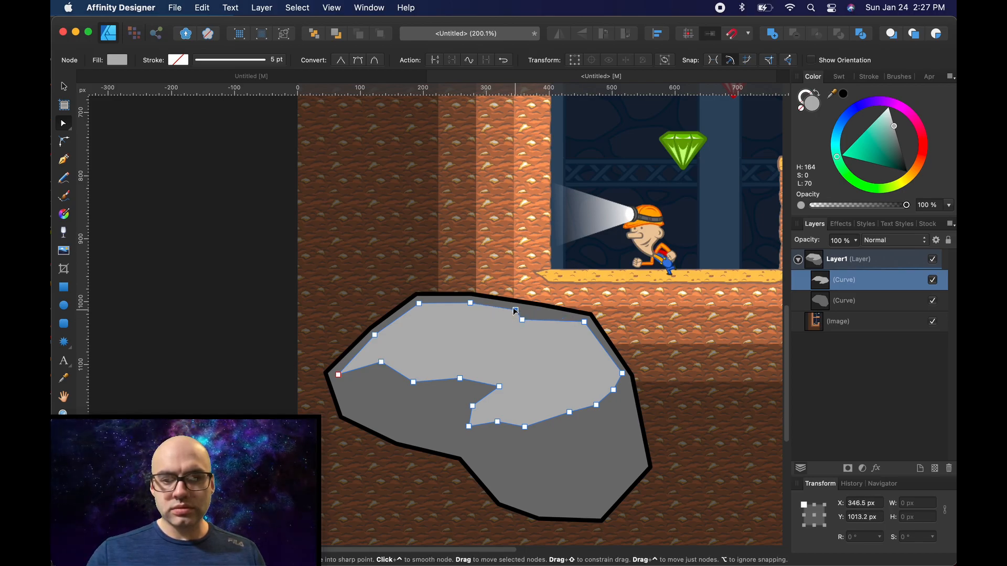
click(301, 290)
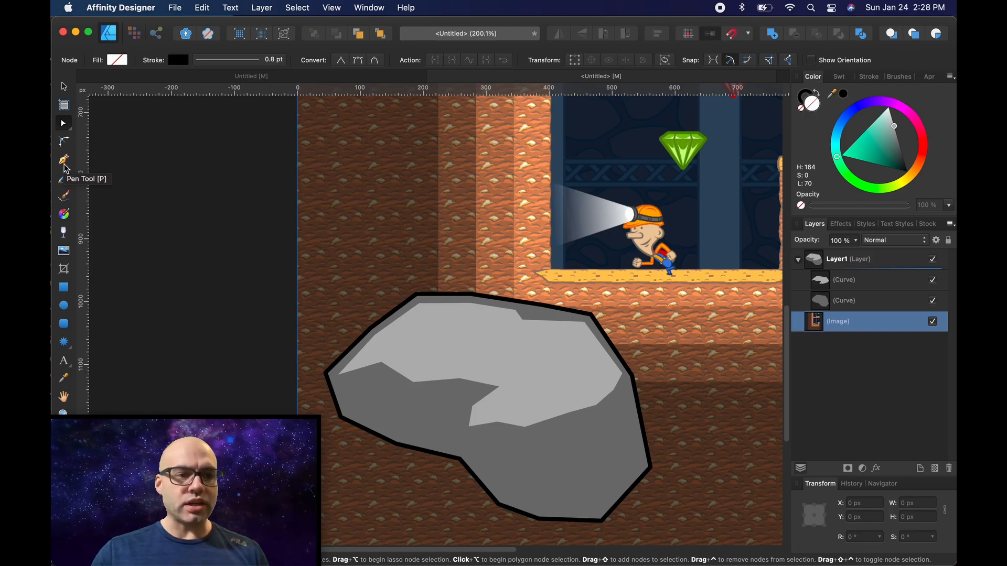
Draw a closed, jagged shadow shape about 242 by 113 px in the rock's left lobe, below the highlight, with the Pen tool.
click(63, 161)
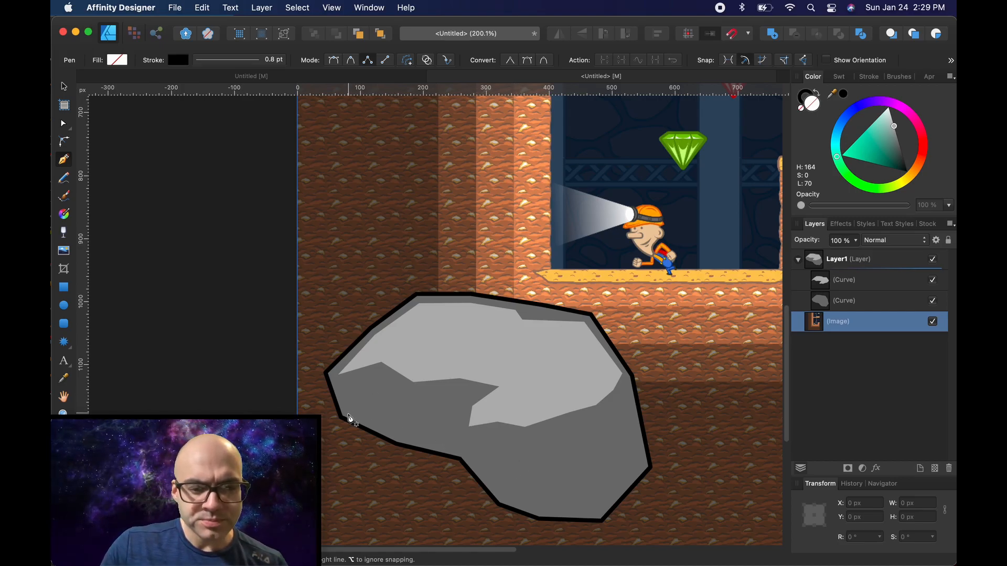
click(398, 435)
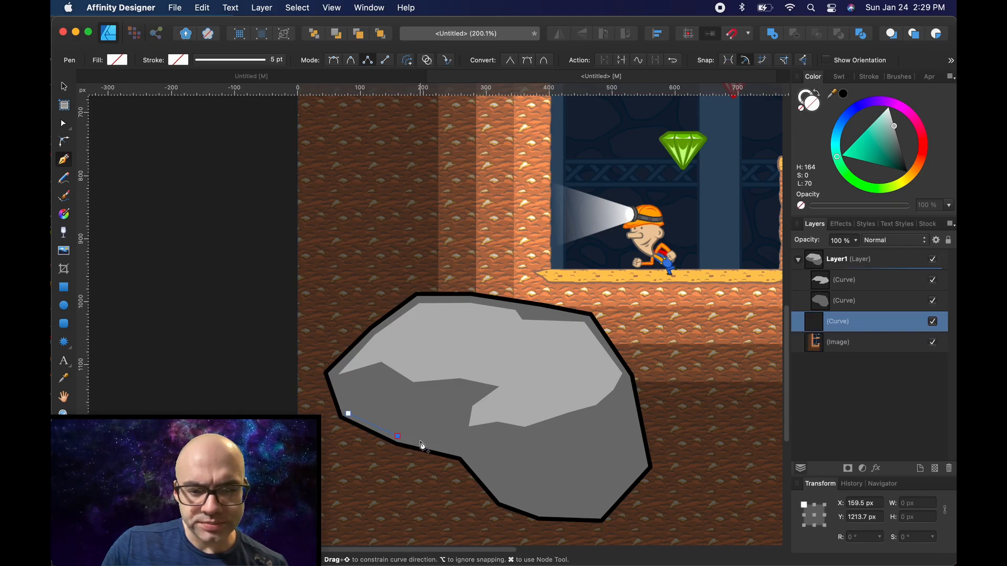
click(420, 440)
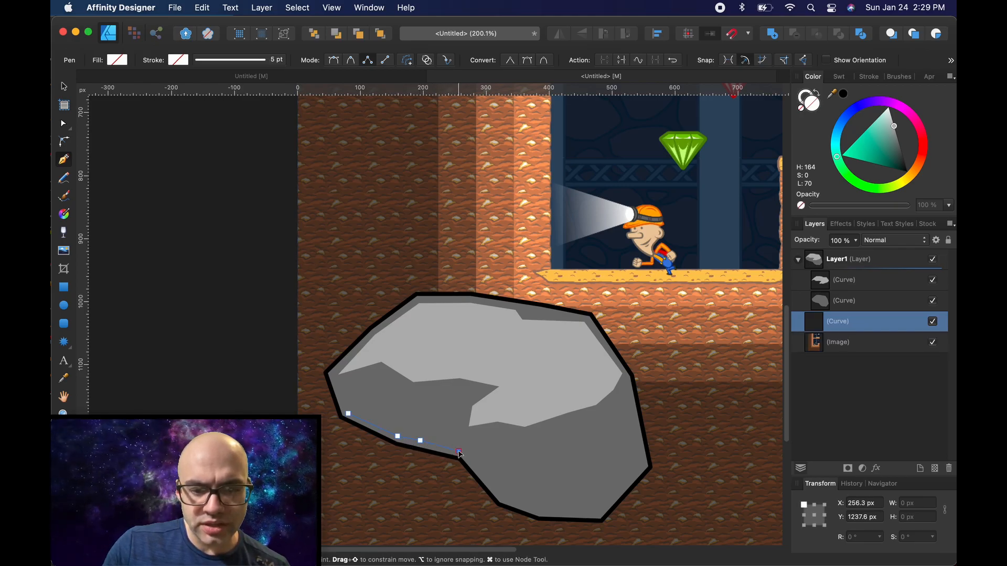
click(459, 450)
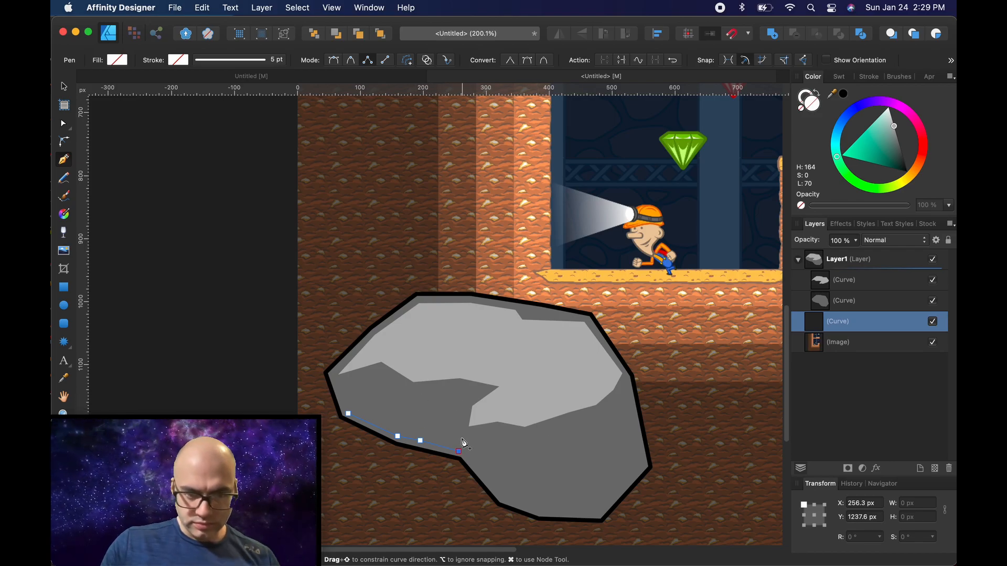
click(477, 400)
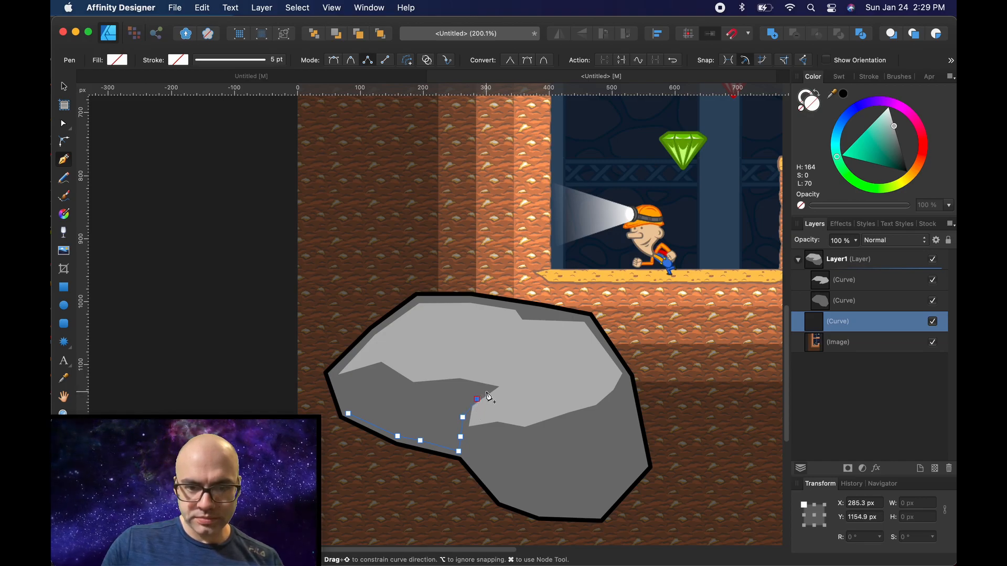
click(491, 390)
click(462, 387)
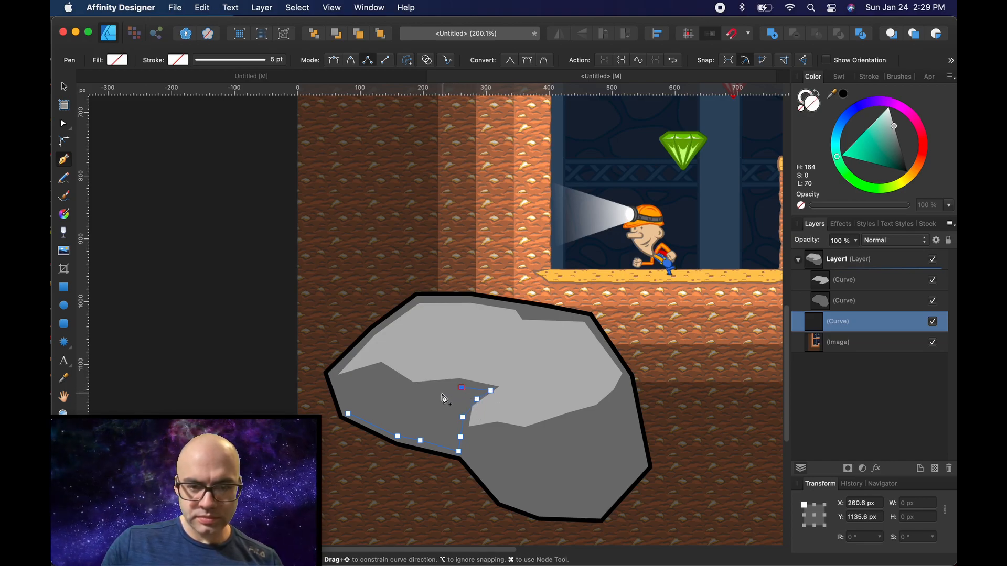
click(442, 398)
click(406, 408)
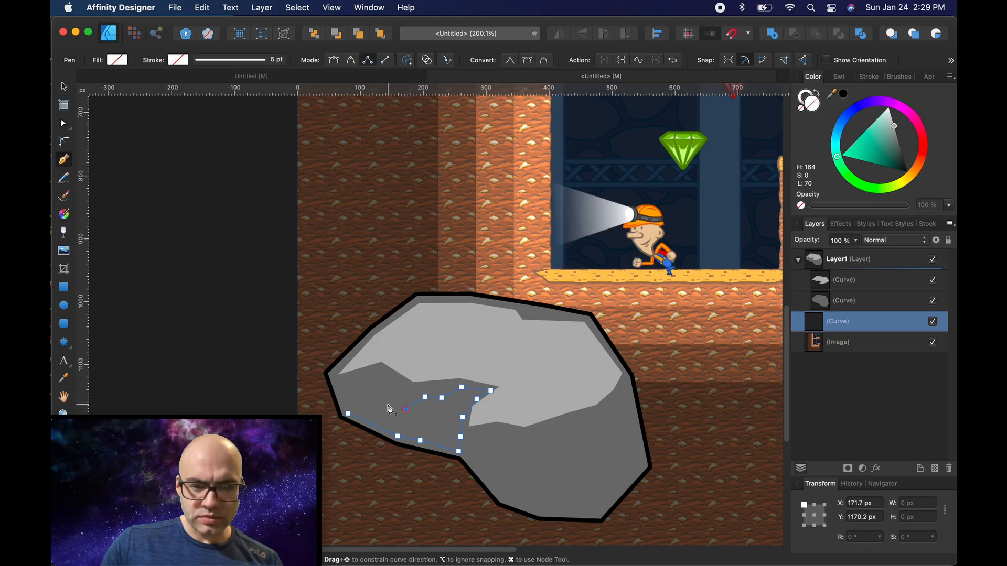
click(378, 394)
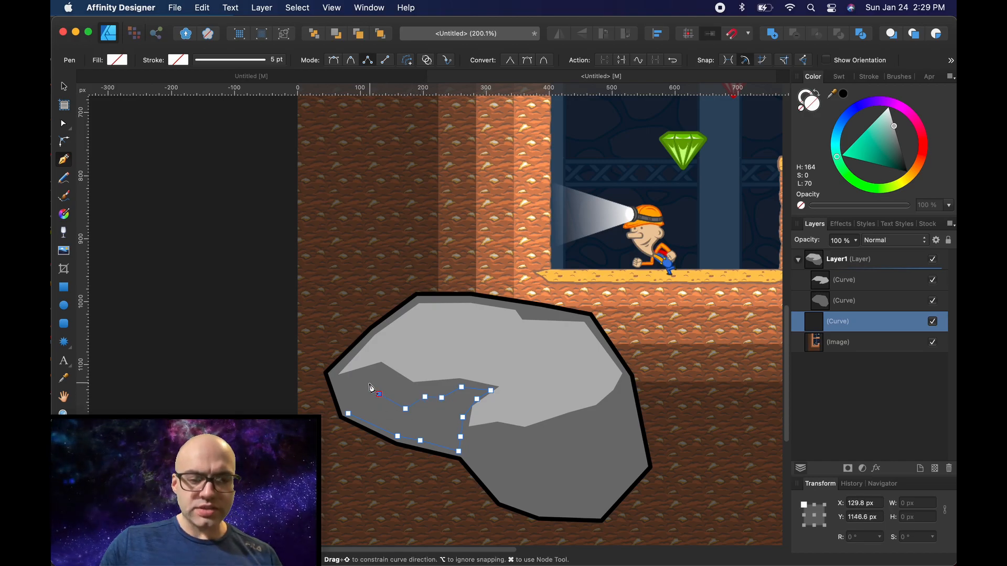
click(338, 381)
click(348, 413)
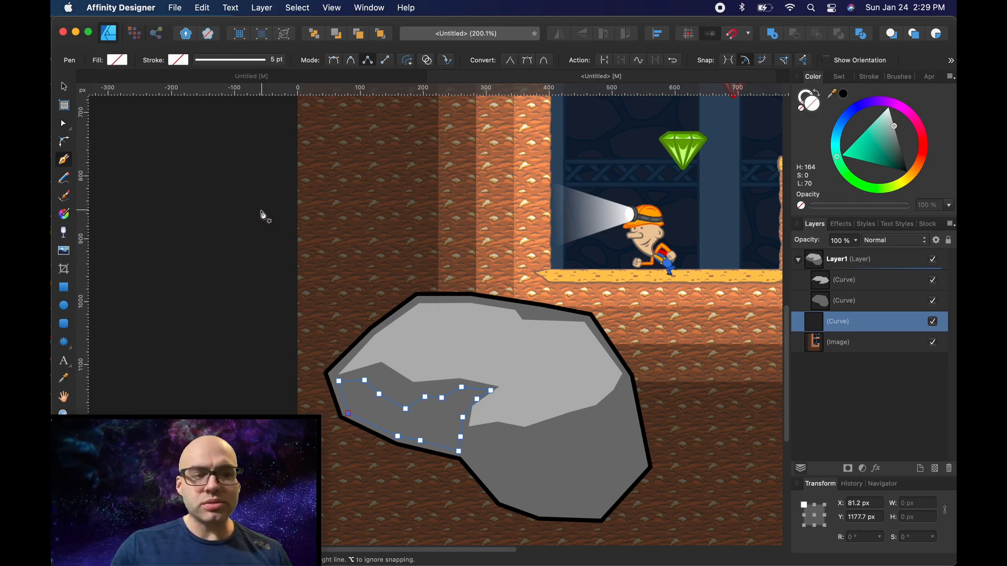
Fill the left shadow shape with a dark grey of lightness 34, bring it in front of the rock's base shape, and deselect it.
click(117, 60)
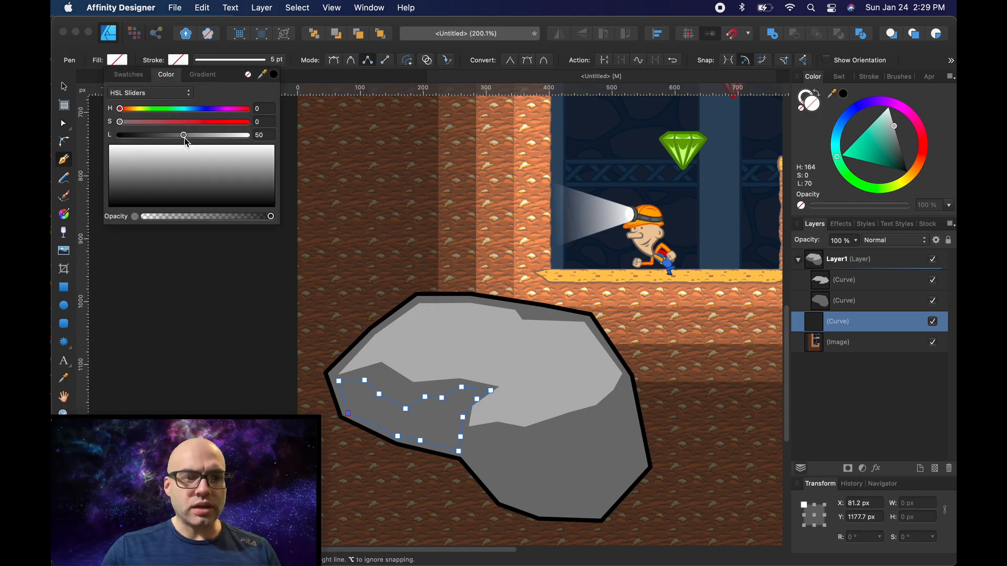
drag(183, 136, 163, 135)
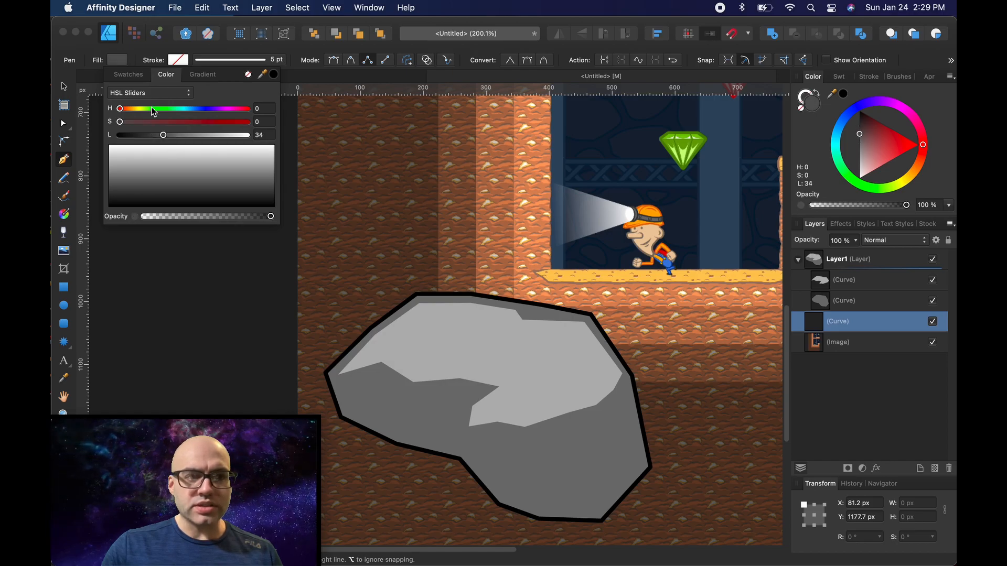
key(v)
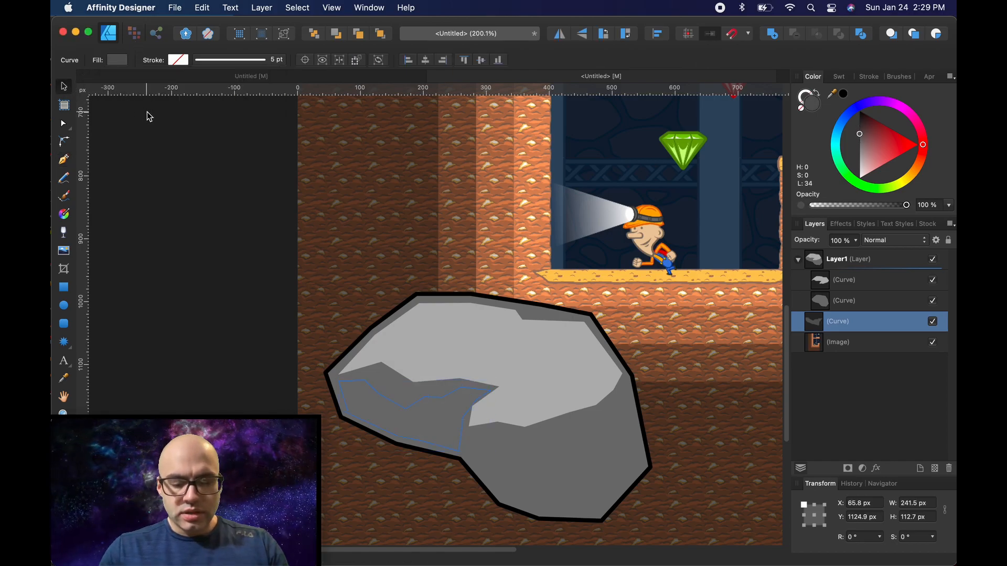
key(super+bracketright)
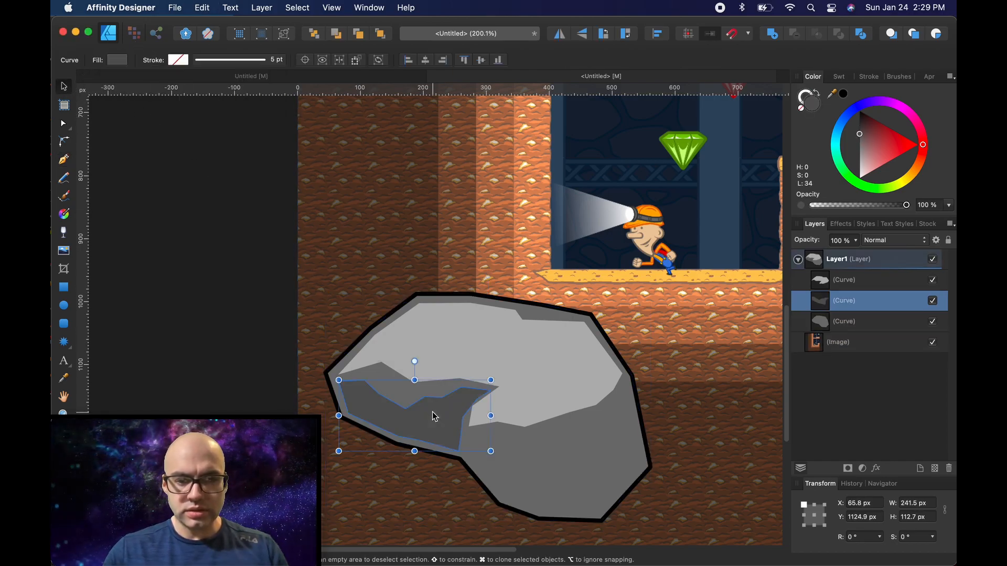
click(202, 215)
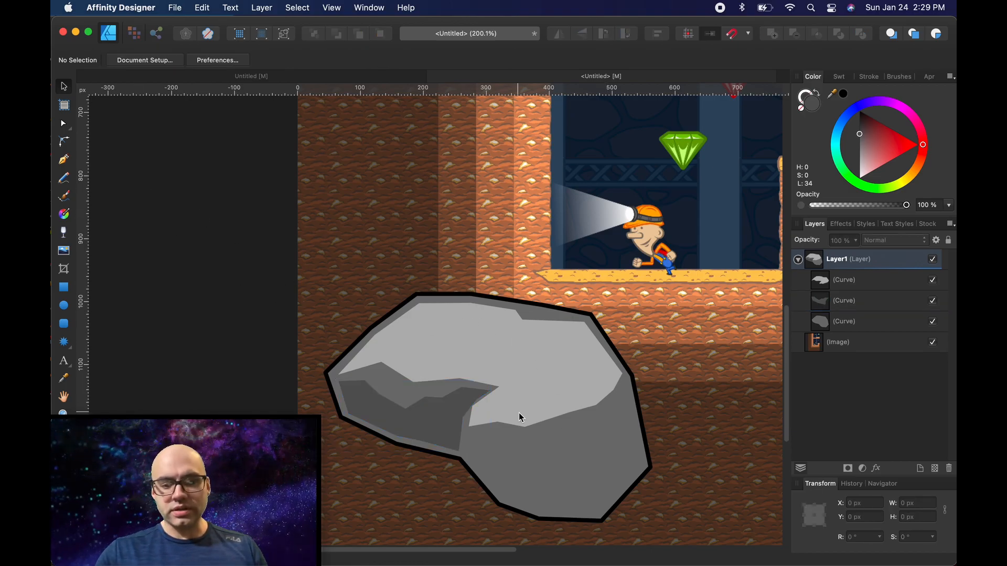
Draw a second closed shadow shape following the rock's lower-right outline, with a zigzag upper edge, using the Pen tool.
click(65, 164)
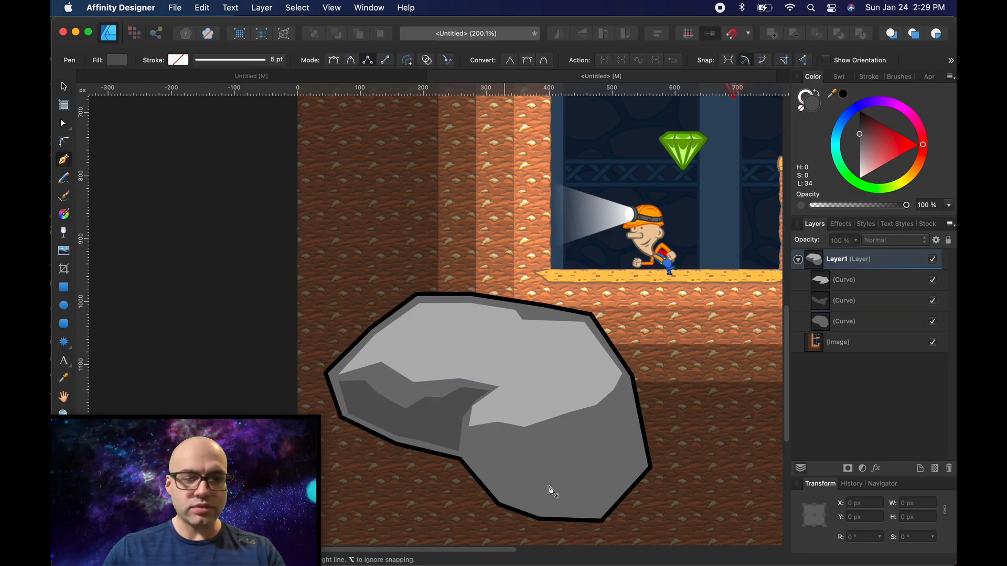
click(474, 455)
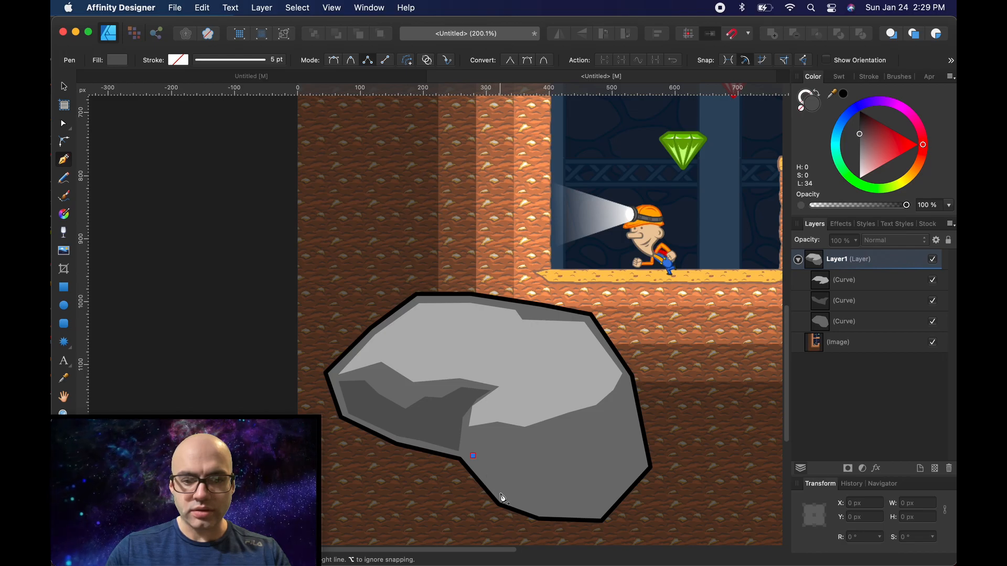
click(501, 494)
click(535, 510)
click(573, 510)
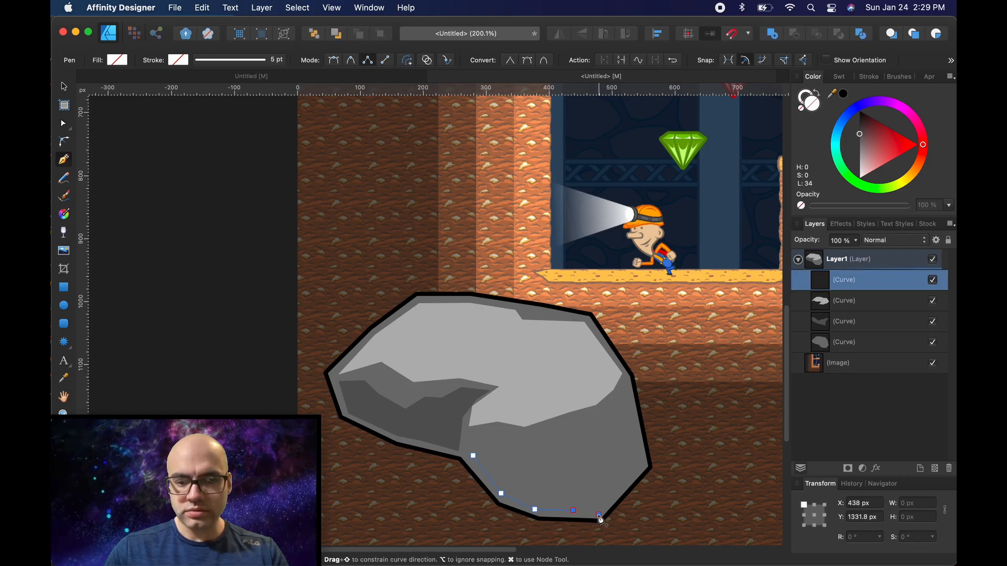
click(599, 515)
click(639, 466)
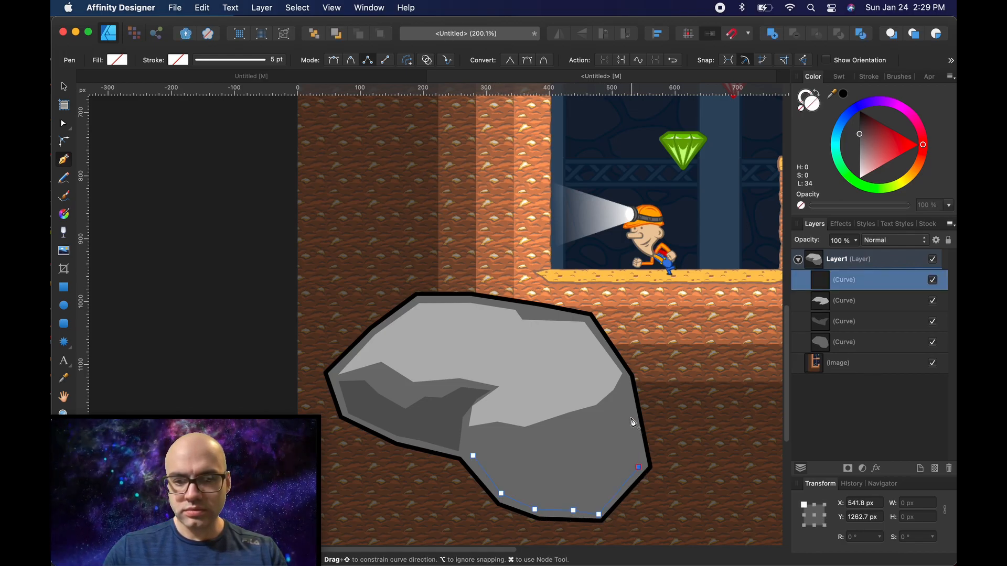
click(633, 411)
click(623, 443)
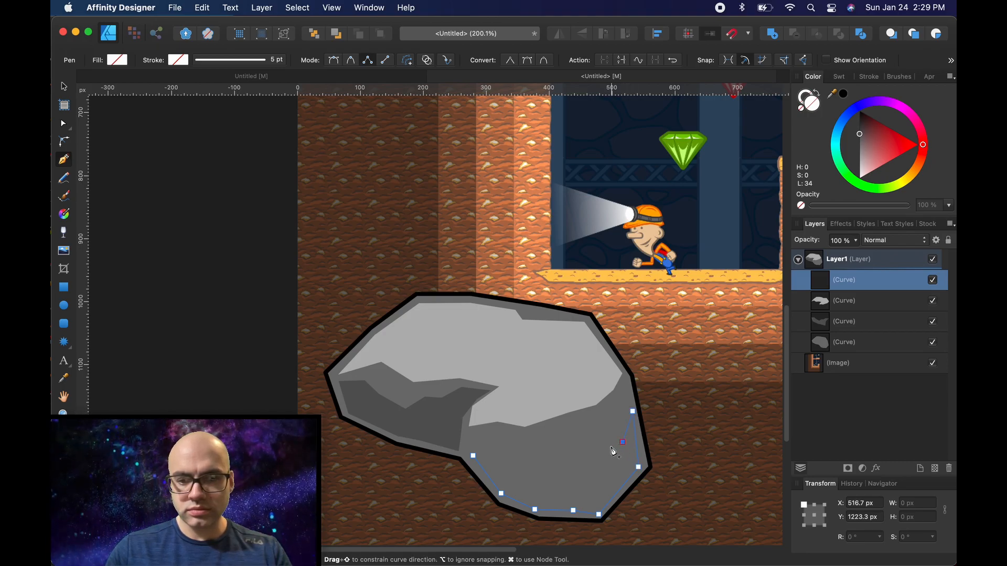
click(606, 449)
click(587, 478)
click(556, 467)
click(533, 479)
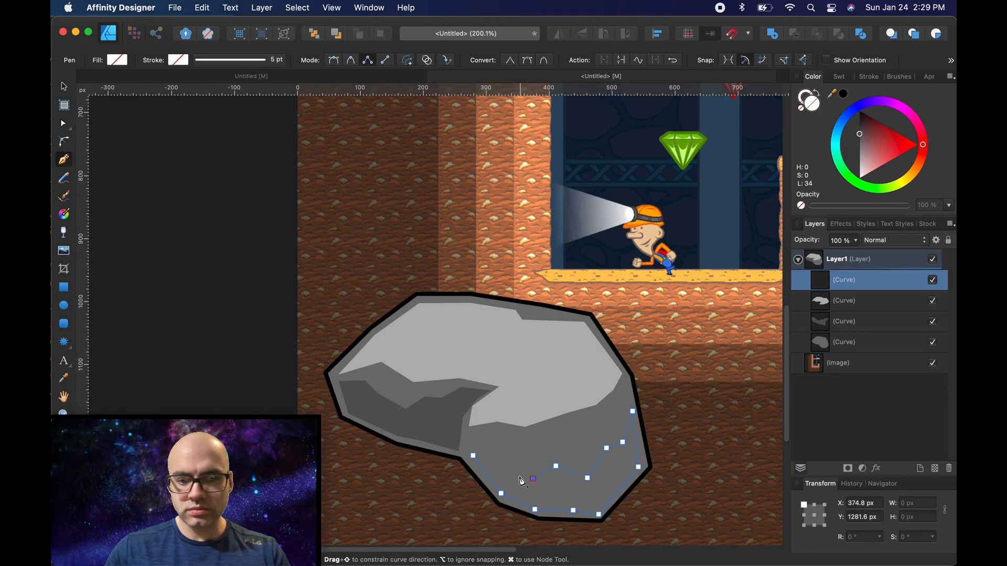
click(499, 465)
click(489, 446)
click(473, 456)
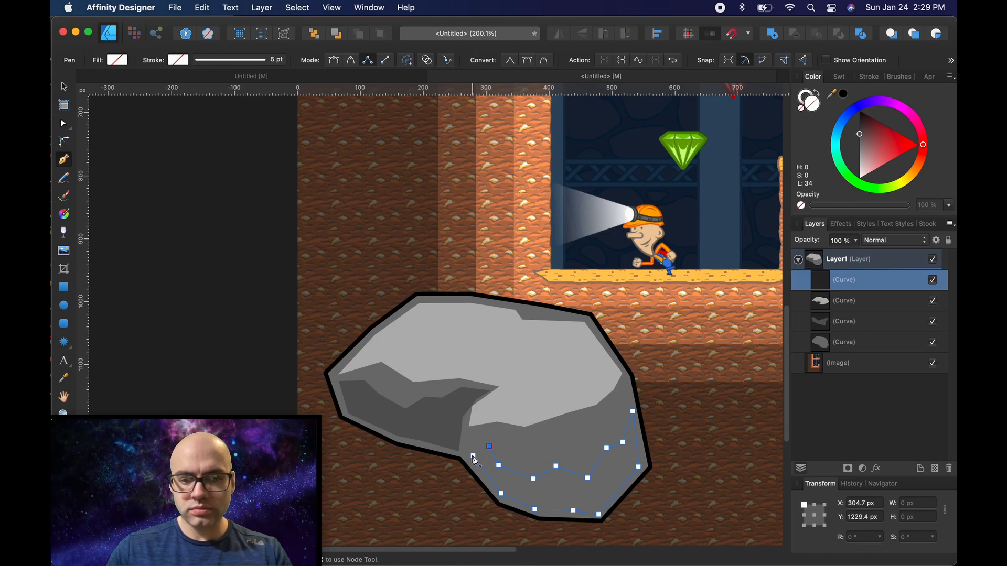
Fill the lower-right shadow with the dark grey sampled from the left shadow, lightness 34, and deselect it.
click(117, 61)
drag(279, 77, 459, 436)
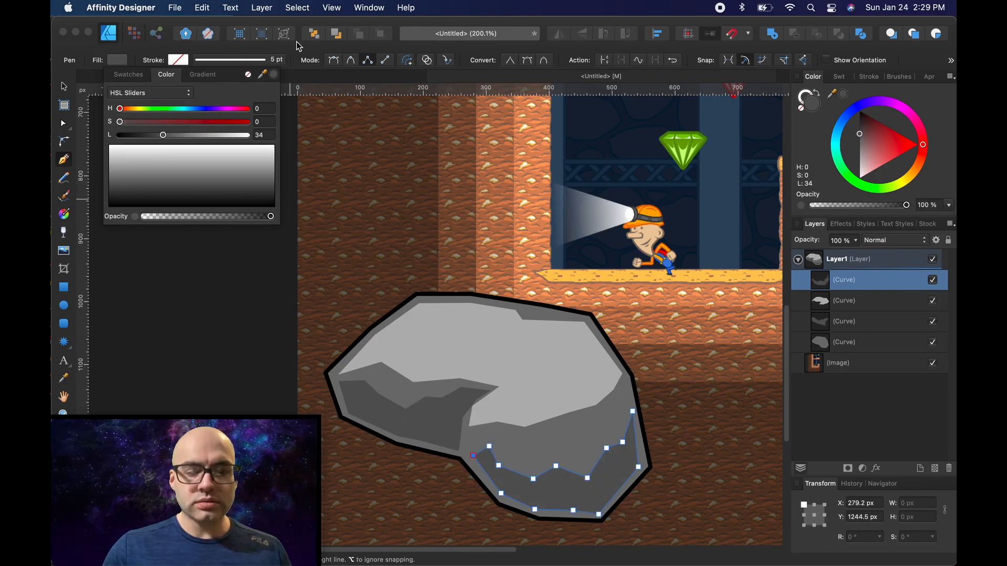
click(228, 52)
click(64, 86)
click(172, 187)
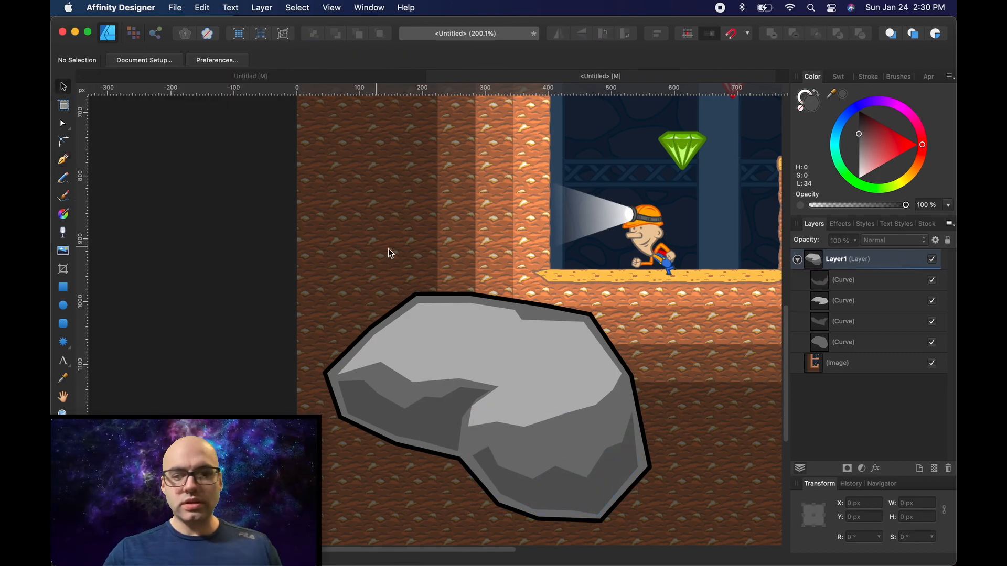
Change the stroke colour of the rock's base shape to a very dark grey.
scroll(461, 343, down, 10)
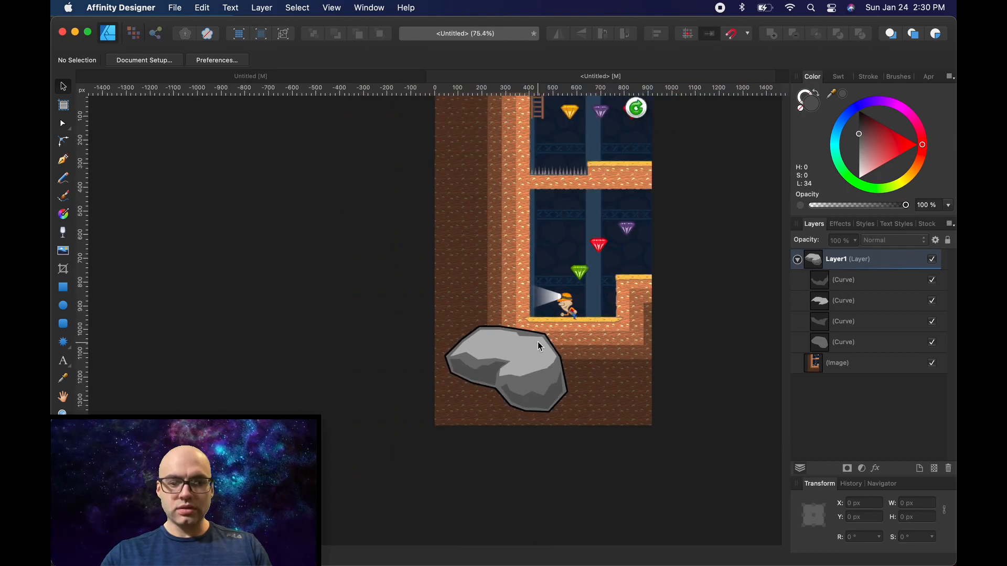
scroll(616, 358, up, 10)
scroll(559, 363, down, 2)
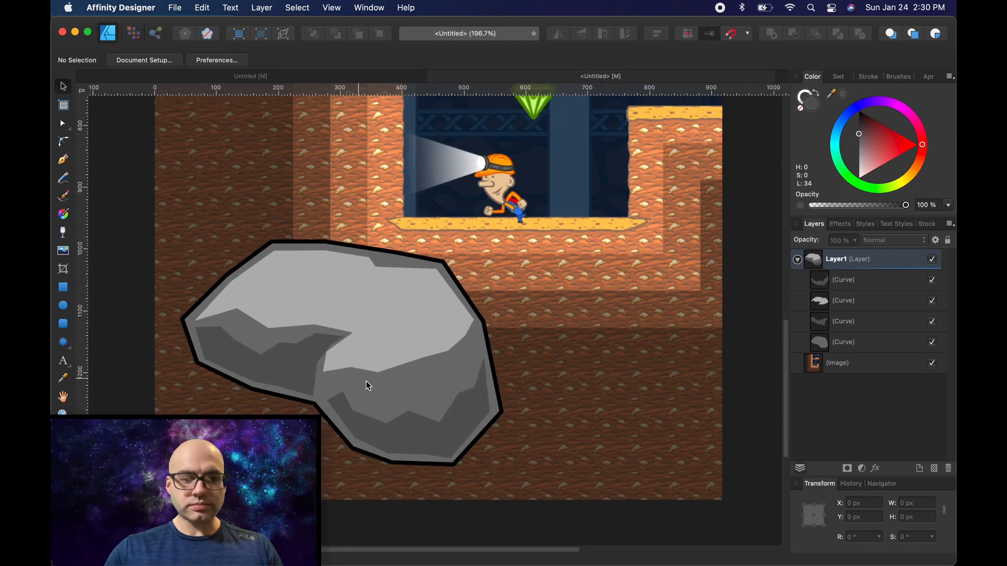
click(385, 390)
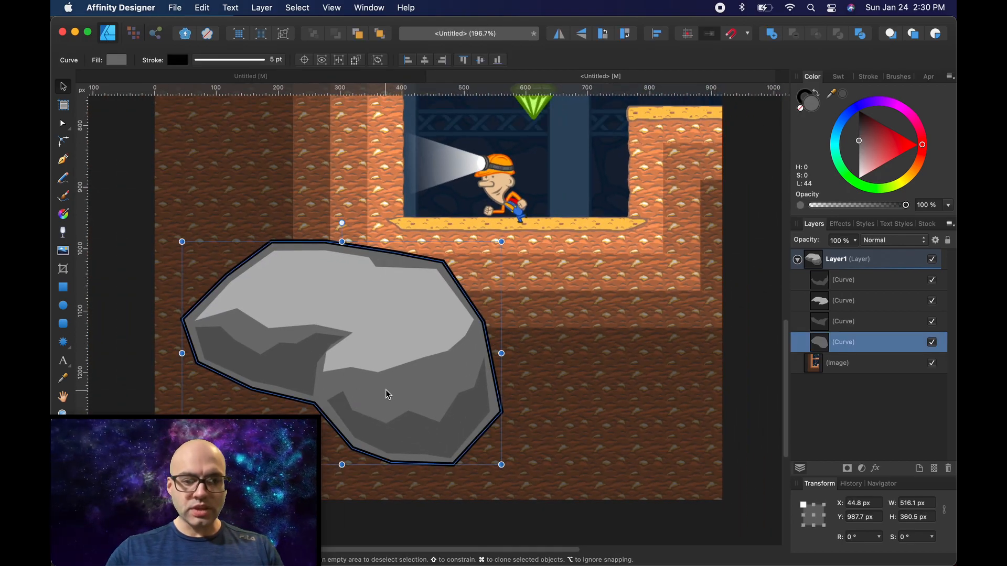
click(177, 61)
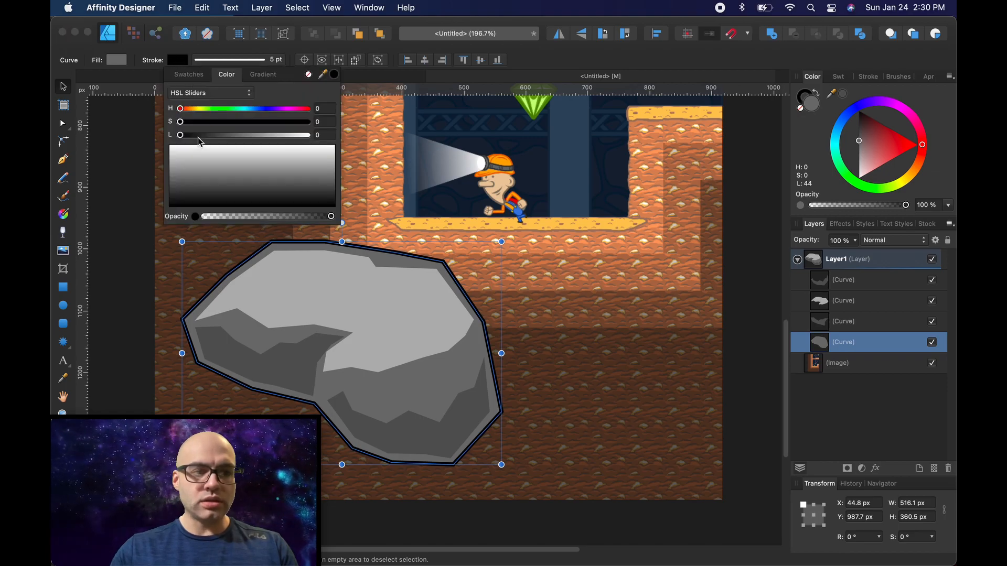
drag(181, 135, 205, 140)
click(166, 50)
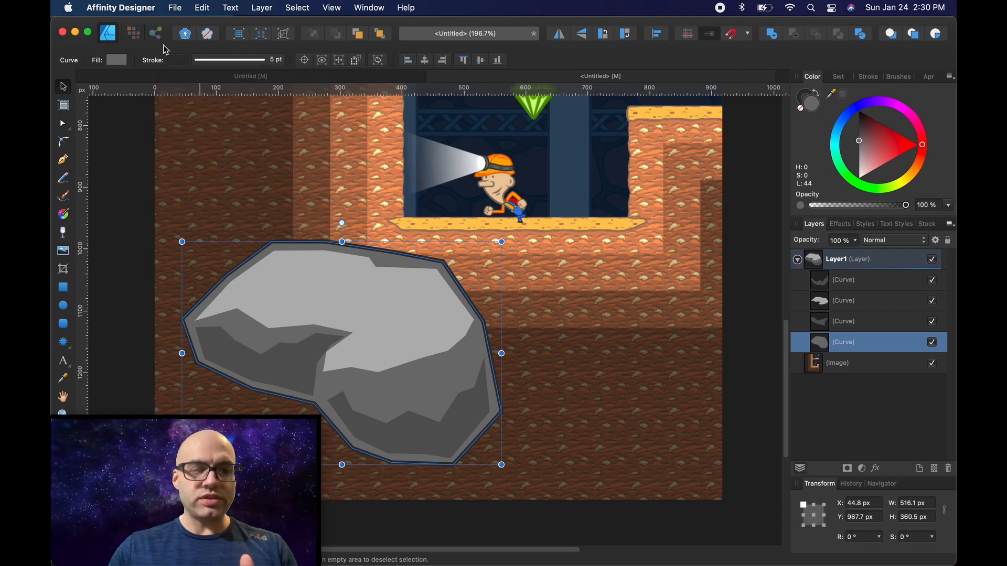
Set the base shape's stroke width to 12 pt, align the stroke to the outside, and deselect the shape.
click(242, 63)
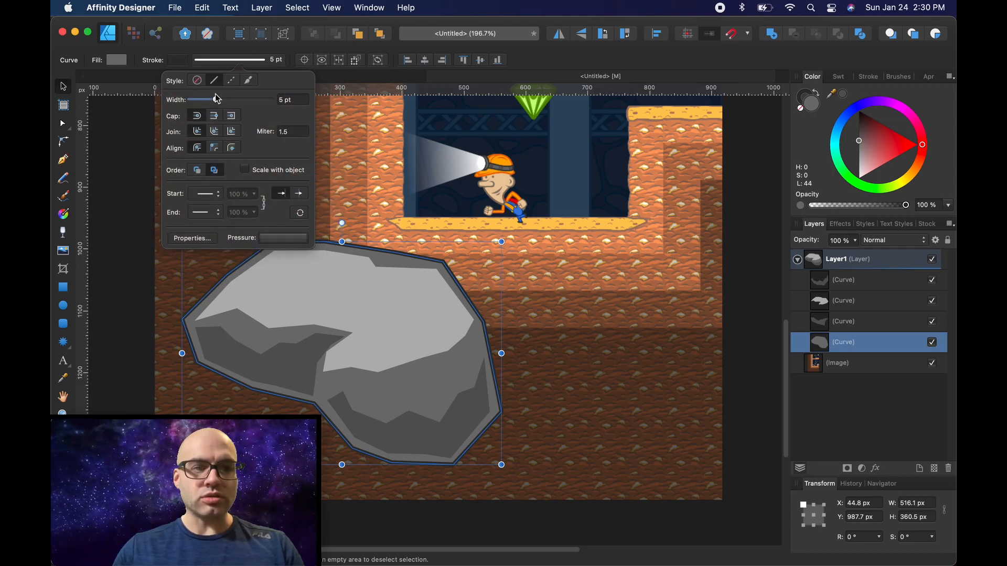
drag(217, 100, 226, 100)
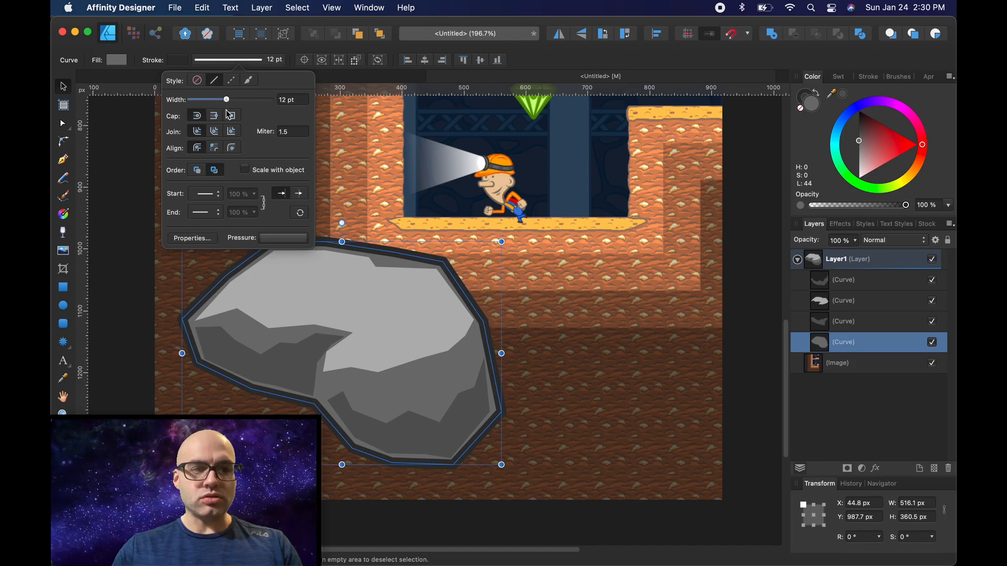
click(233, 149)
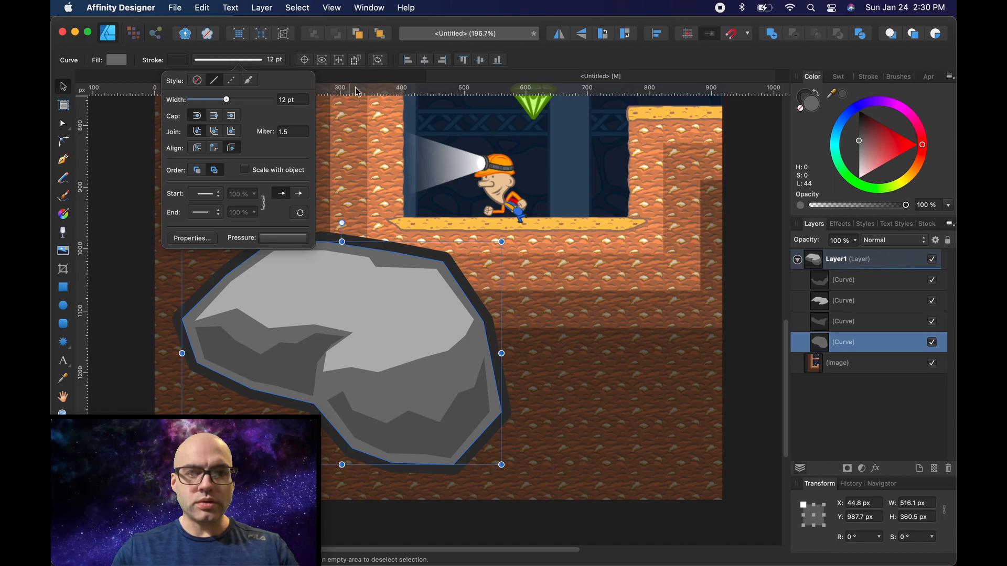
click(117, 173)
Move the nodes along the light highlight's lower-left edge upward to expose more mid-grey above the left shadow.
scroll(291, 215, down, 5)
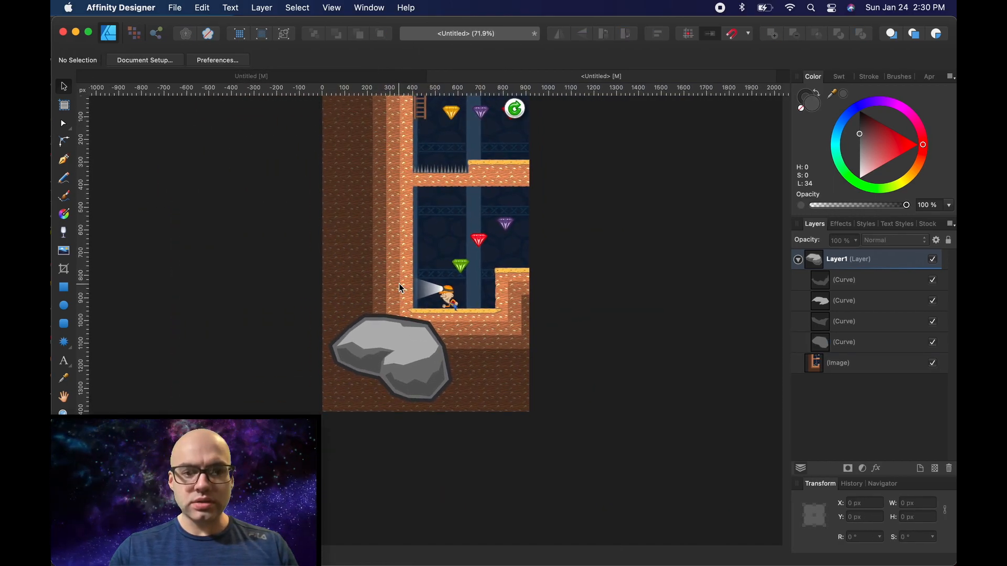
scroll(400, 348, up, 6)
double_click(385, 319)
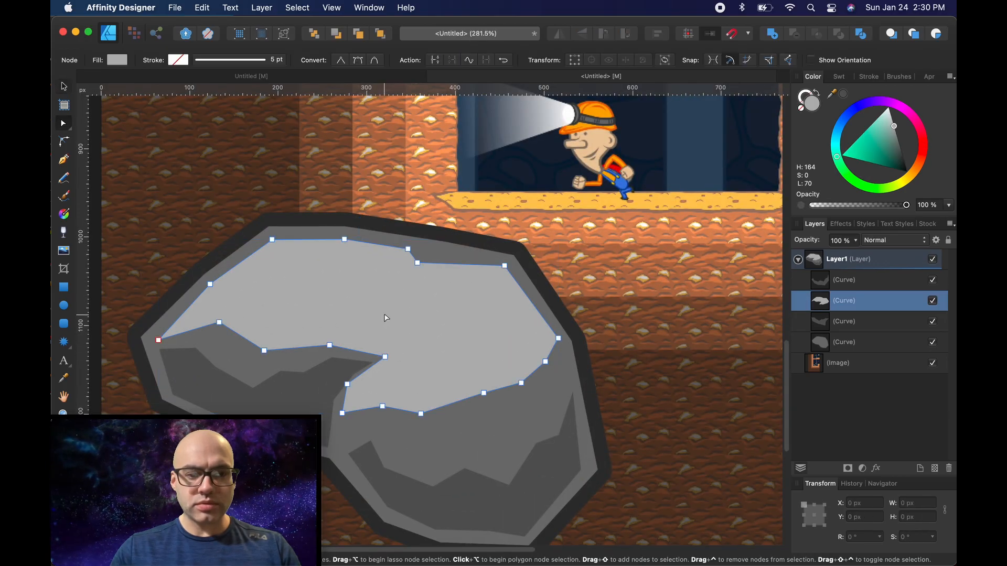
drag(385, 357, 395, 321)
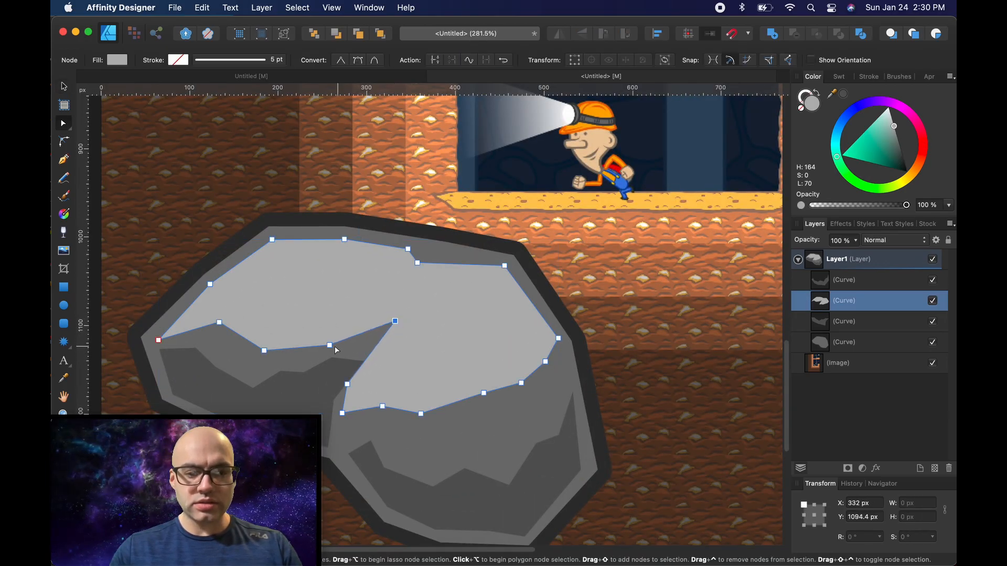
drag(329, 345, 325, 305)
drag(263, 350, 276, 329)
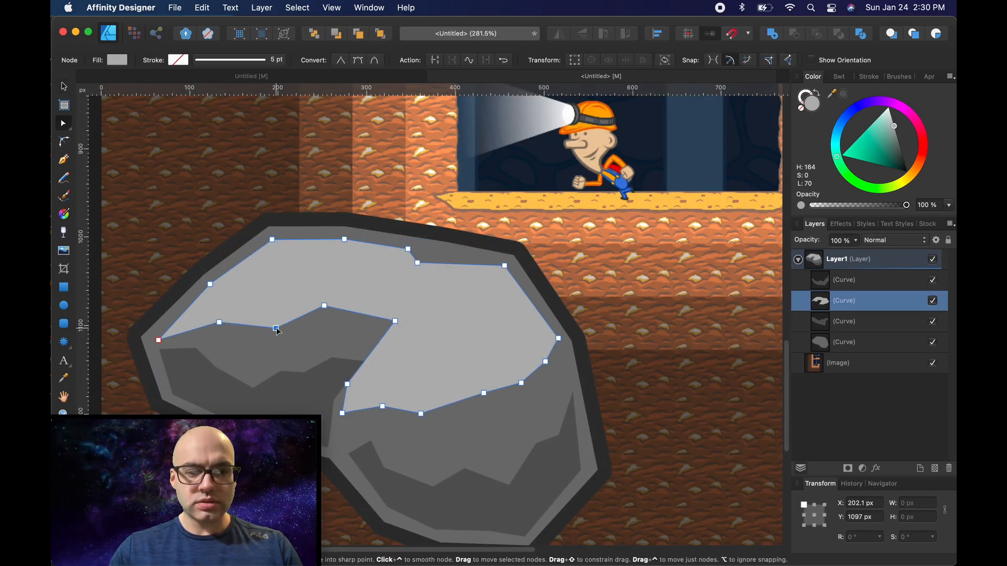
Reshape the highlight's inner notch and the lower tip beside it by repositioning their nodes, and deselect the highlight.
drag(347, 384, 356, 375)
drag(383, 318, 414, 343)
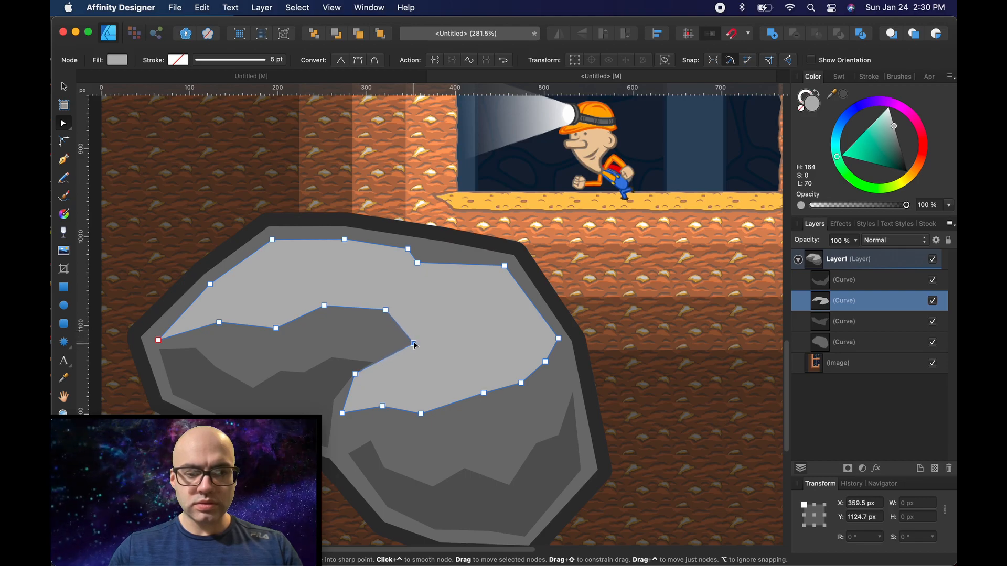
drag(355, 374, 351, 373)
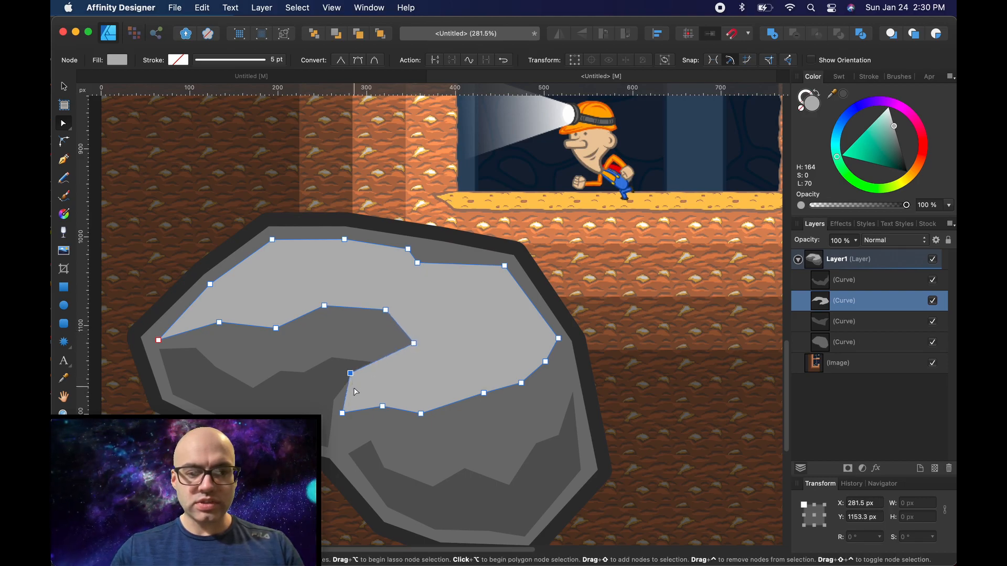
drag(342, 413, 369, 417)
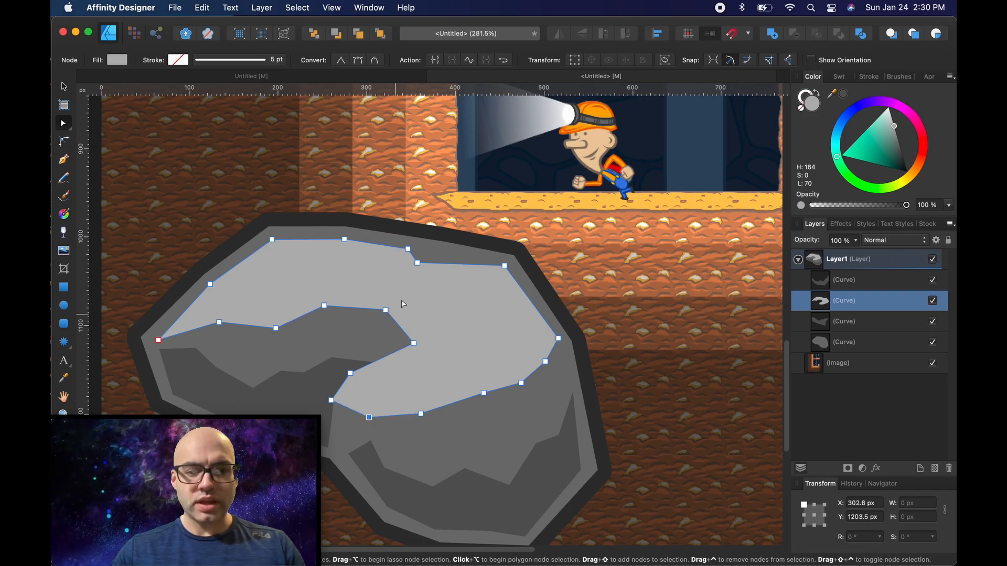
click(599, 291)
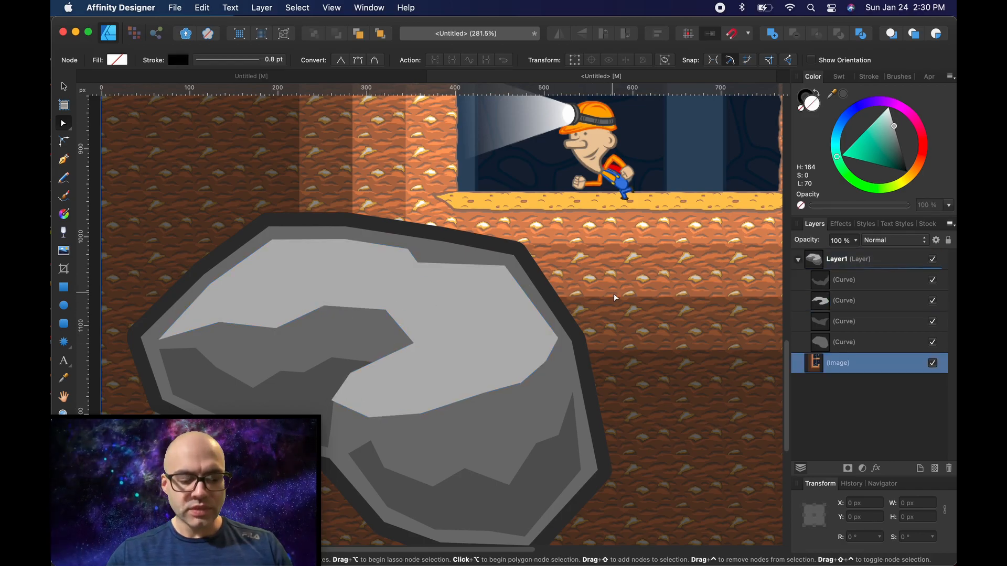
Slightly darken the fill of the rock's light highlight by lowering its lightness.
scroll(617, 298, down, 8)
scroll(621, 293, down, 10)
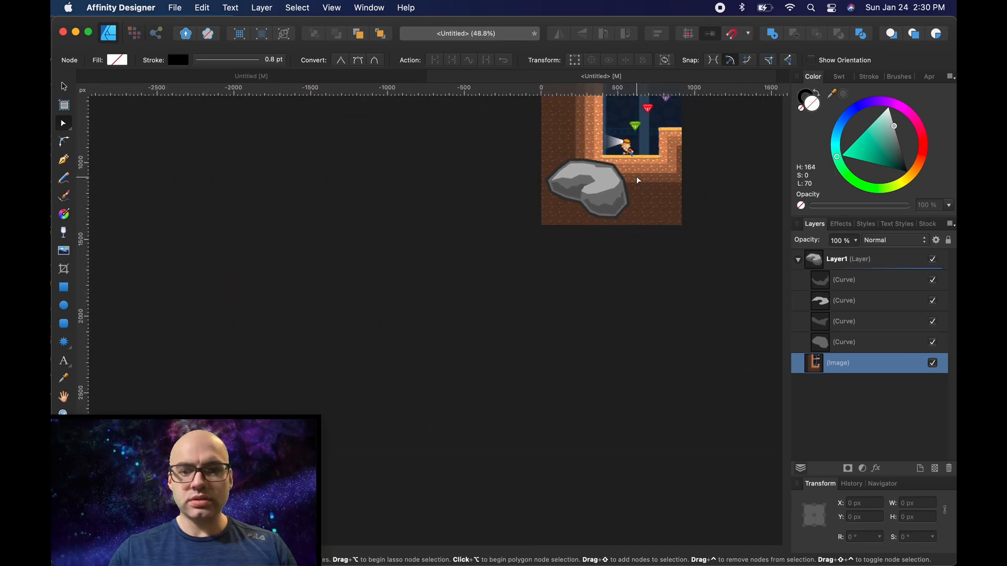
scroll(638, 180, right, 5)
scroll(483, 343, up, 10)
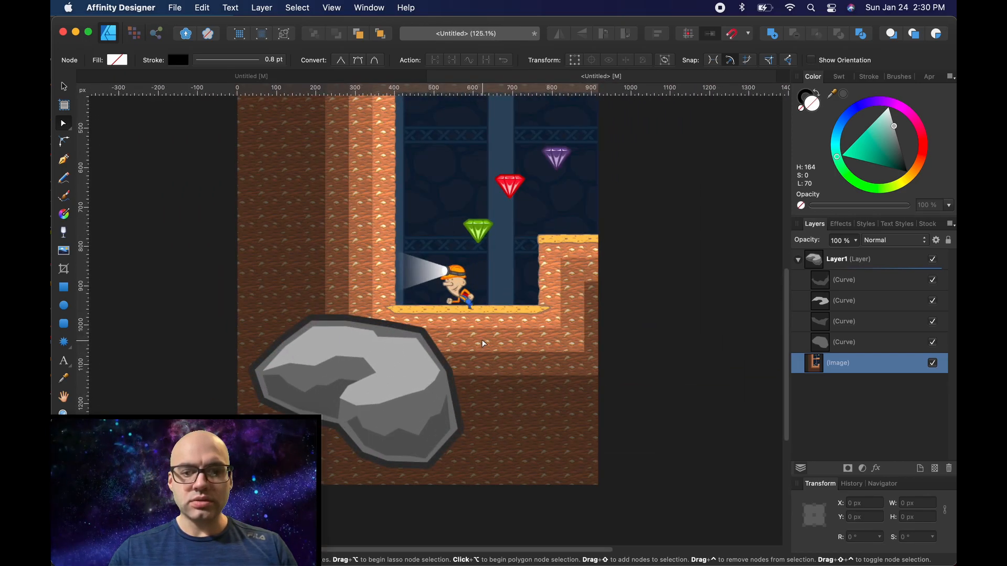
scroll(425, 385, left, 5)
scroll(424, 384, down, 3)
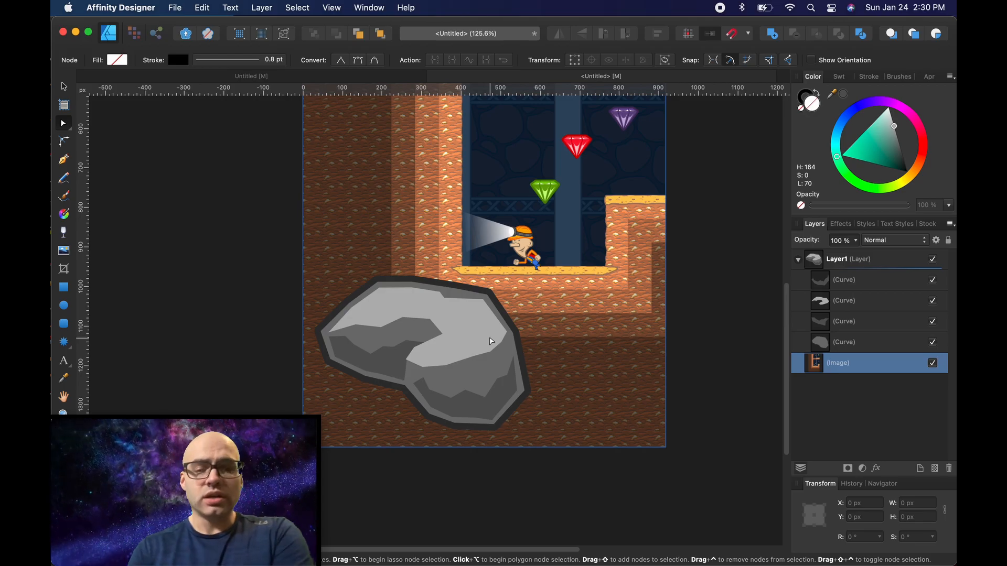
click(445, 362)
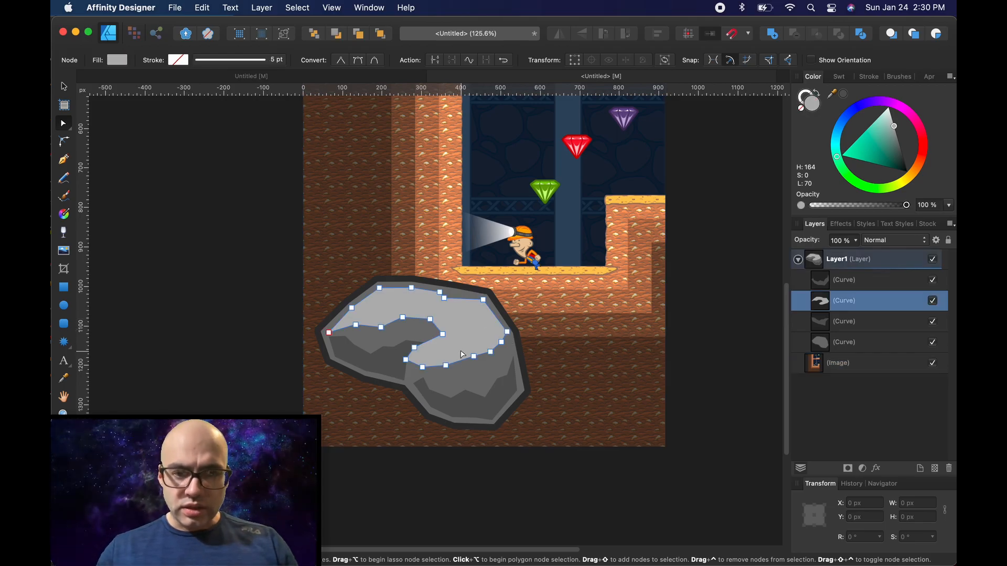
click(116, 60)
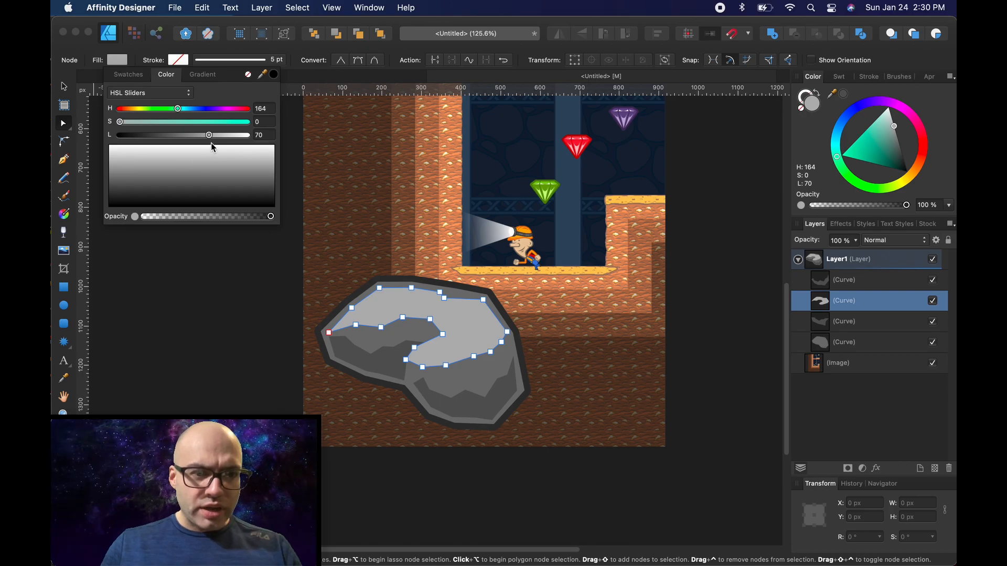
mouse_move(208, 135)
mouse_down()
mouse_move(189, 136)
mouse_move(206, 136)
mouse_up()
Select both dark shadow shapes on the rock and set their fill lightness to 31.
click(475, 383)
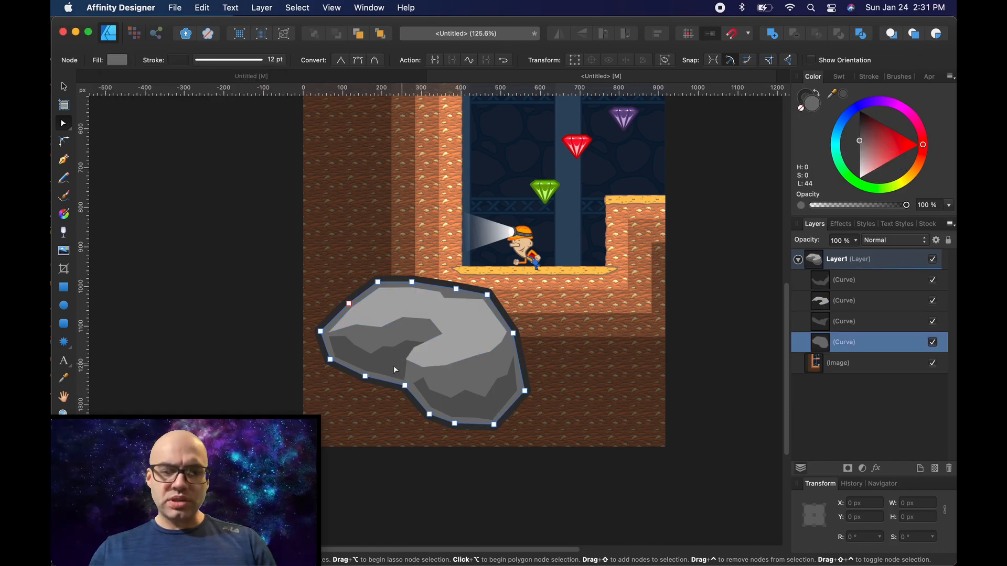
click(395, 370)
shift+click(491, 400)
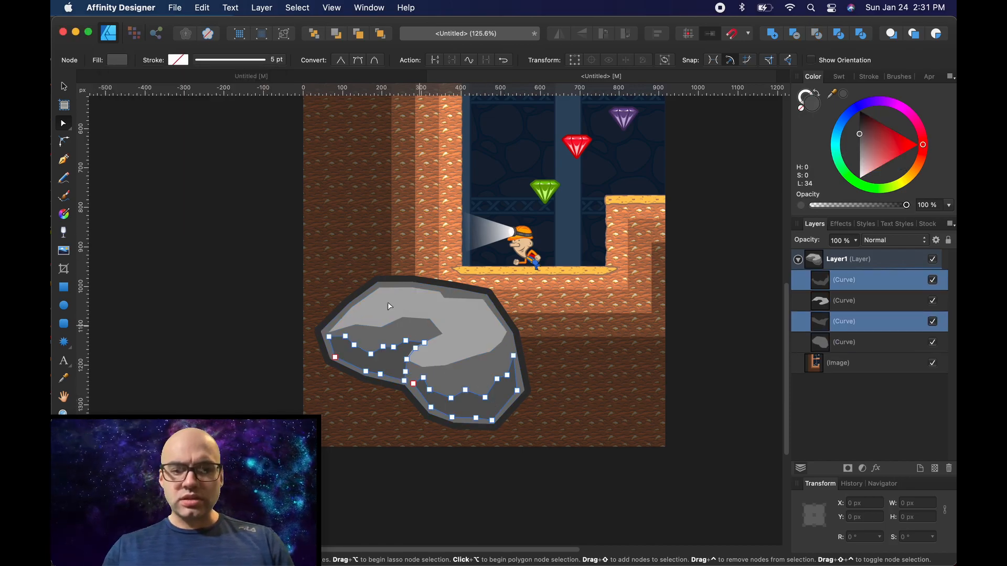
click(120, 61)
drag(165, 138, 161, 137)
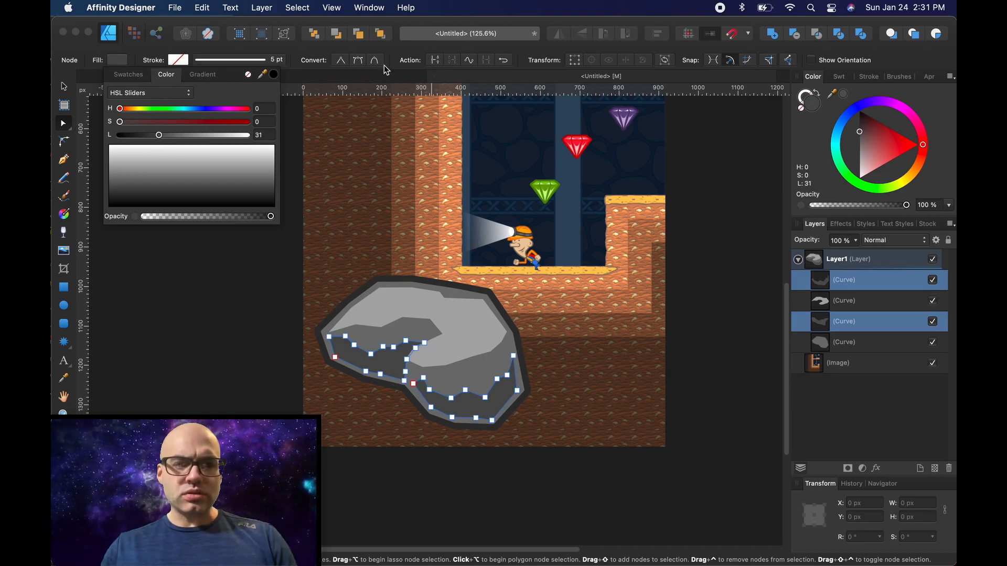
click(169, 222)
Select the rock's base shape, highlight and both shadows together, and group the four curves.
click(61, 88)
click(467, 387)
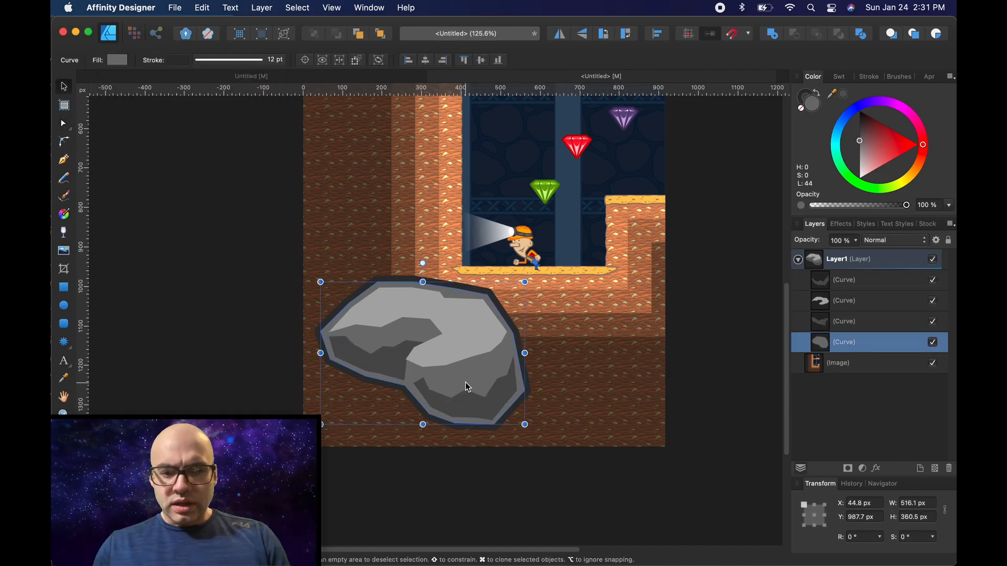
shift+click(391, 357)
click(403, 334)
shift+click(409, 307)
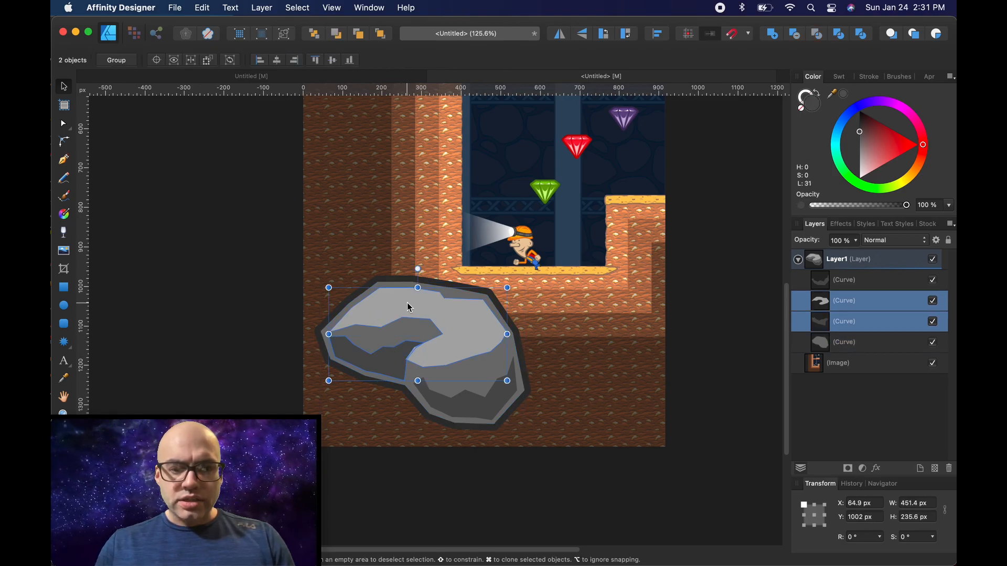
shift+click(471, 408)
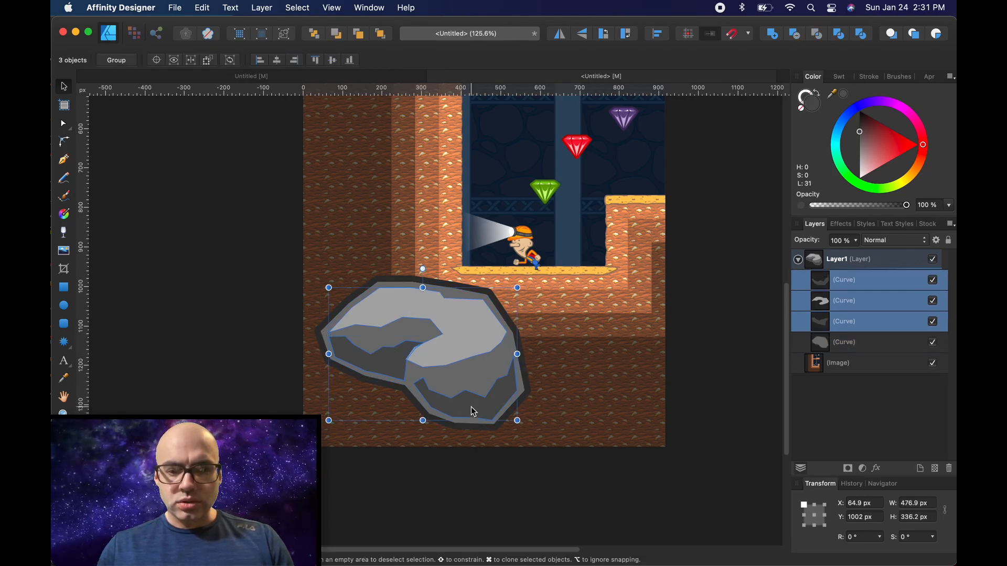
shift+click(501, 367)
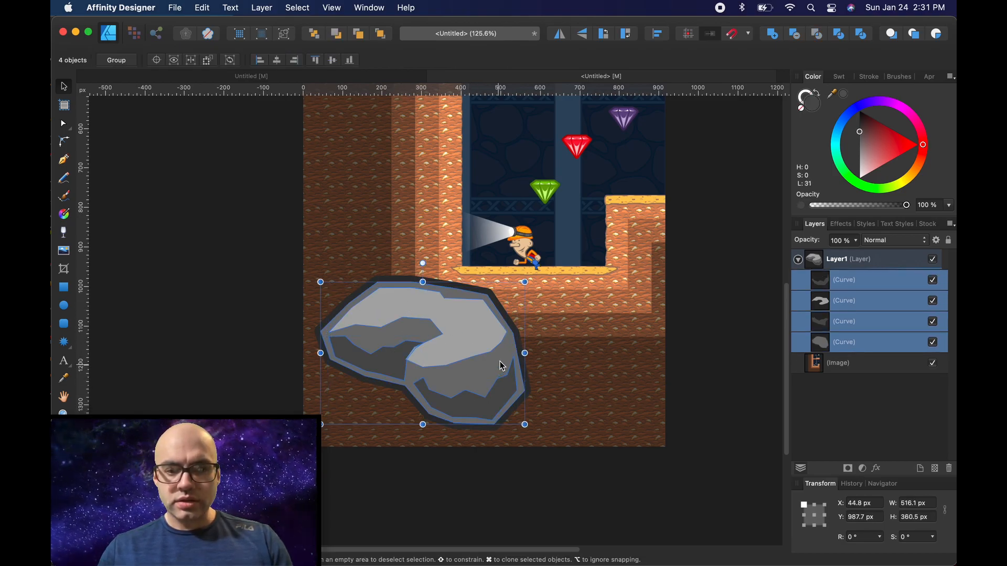
right_click(460, 333)
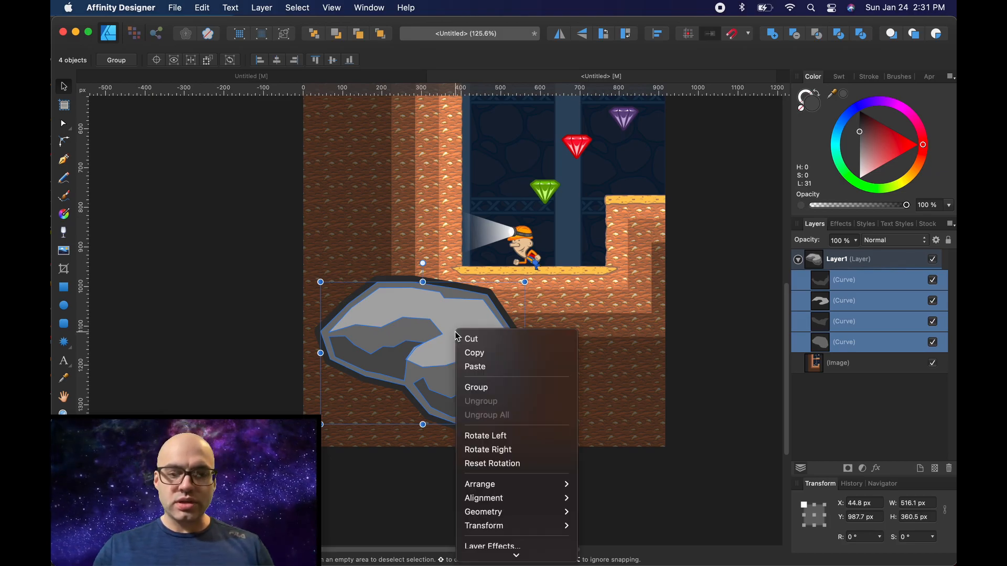
click(498, 387)
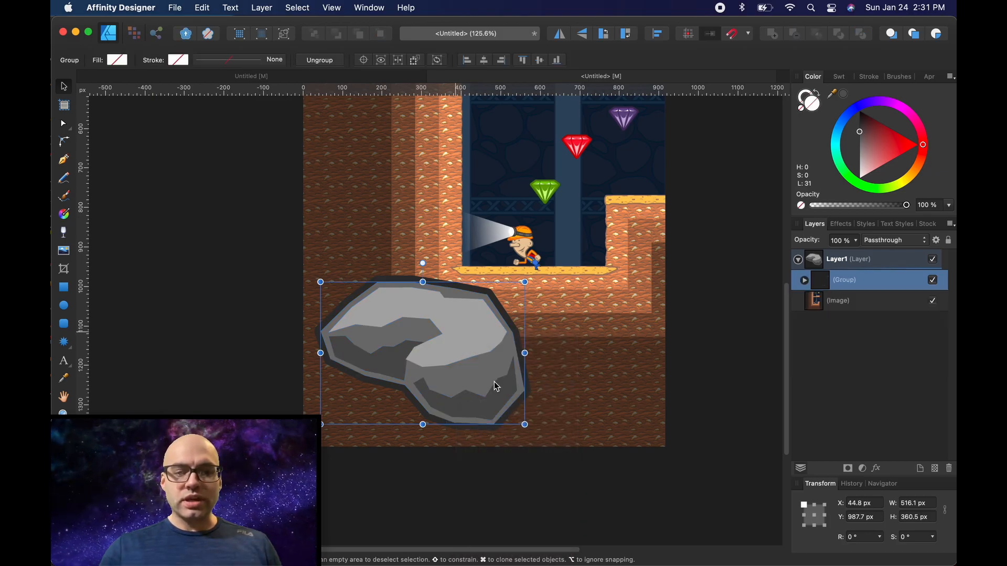
Rename the rock's group as Rock1.
double_click(841, 285)
click(845, 281)
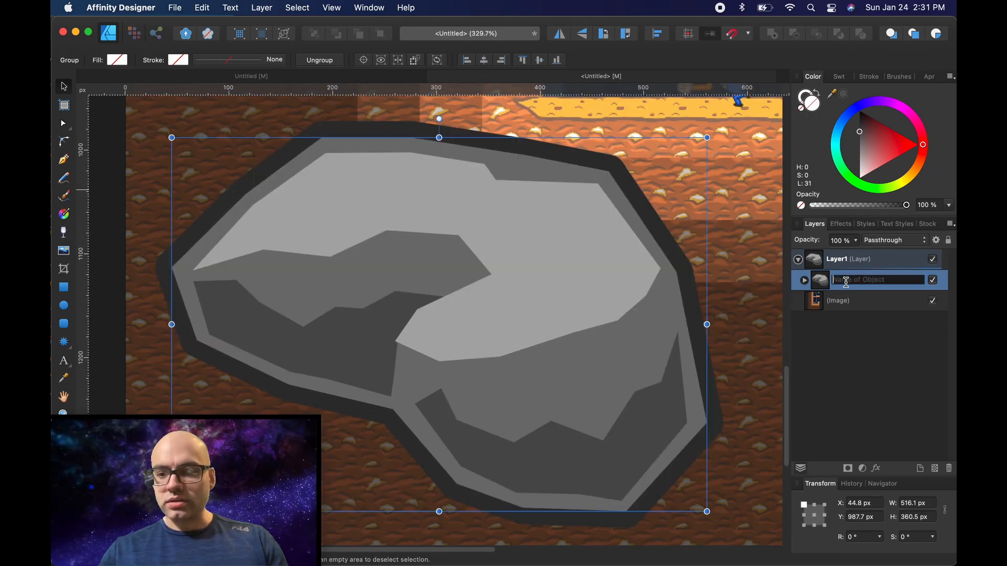
text(R)
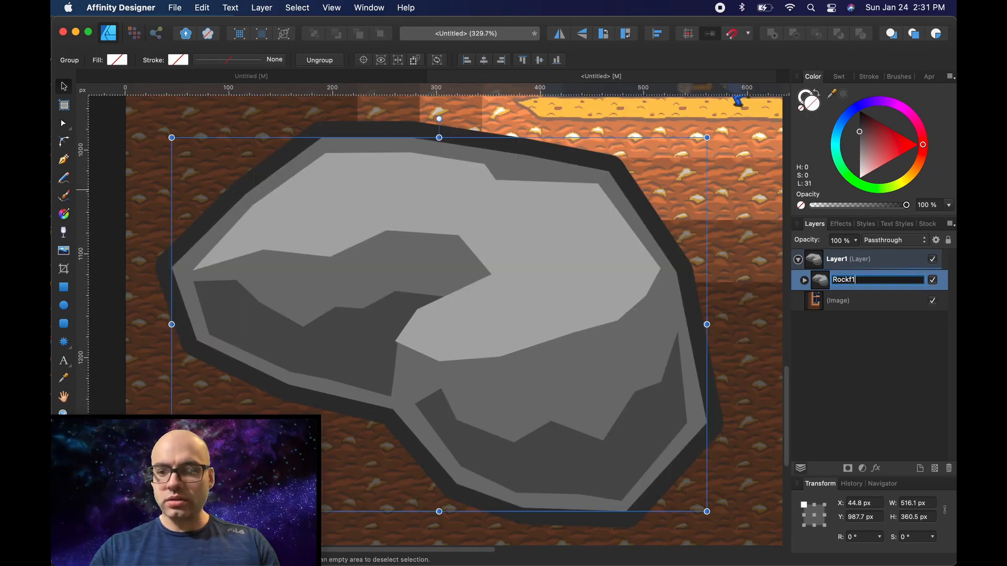
text(ock1)
key(Return)
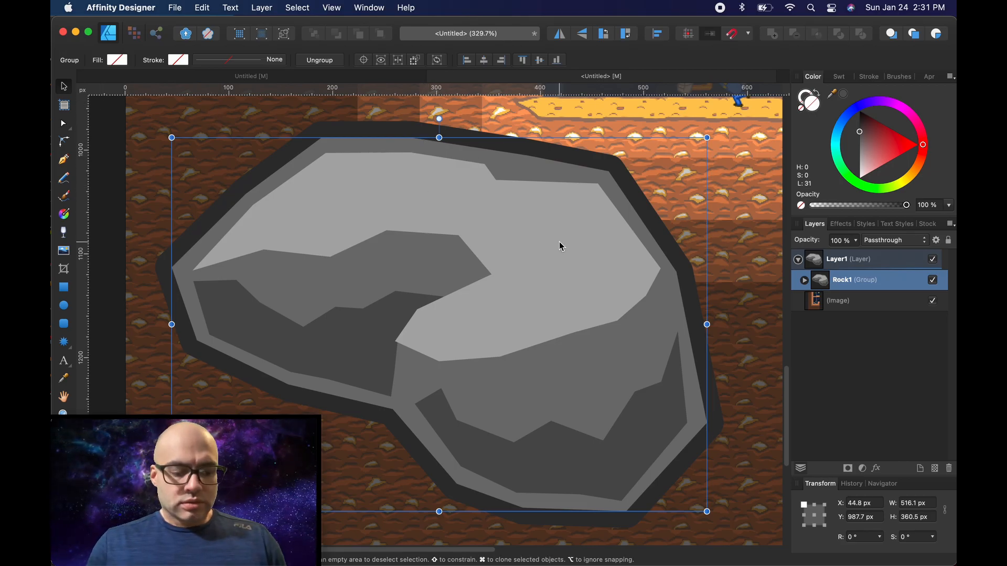
Try shrinking the Rock1 group and moving it over the miner's ledge, and undo the scaling and move.
scroll(562, 221, down, 10)
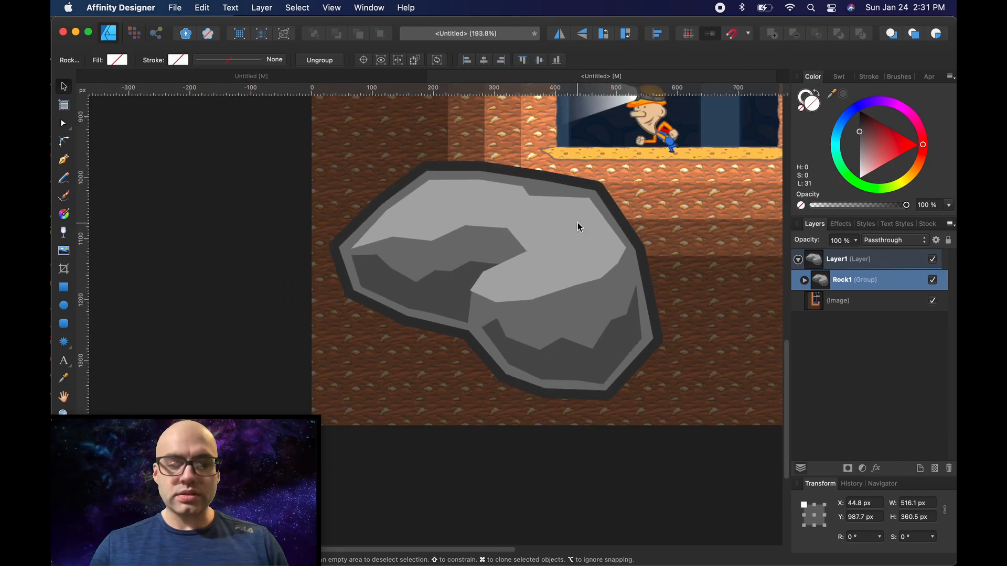
scroll(394, 350, up, 8)
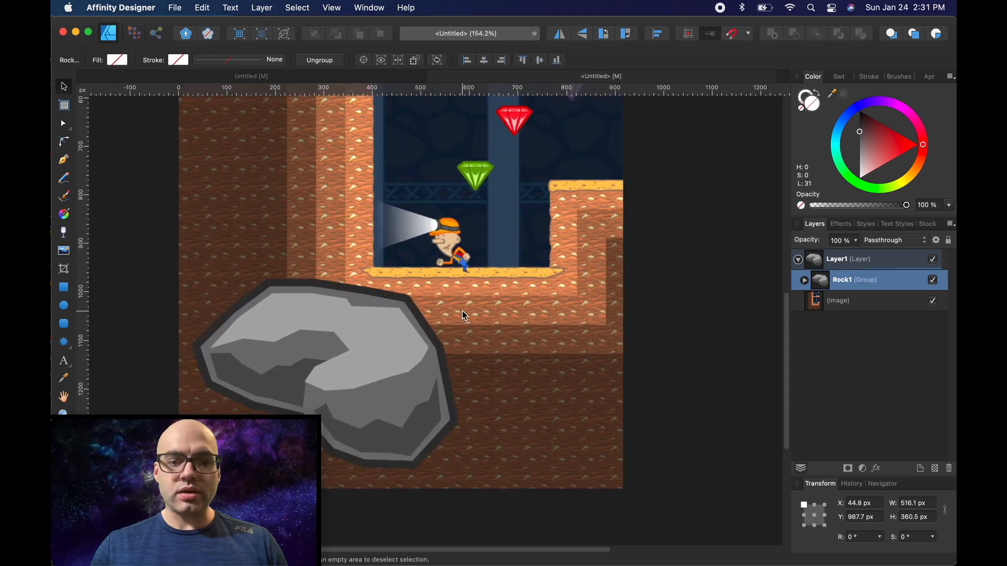
drag(446, 464, 350, 390)
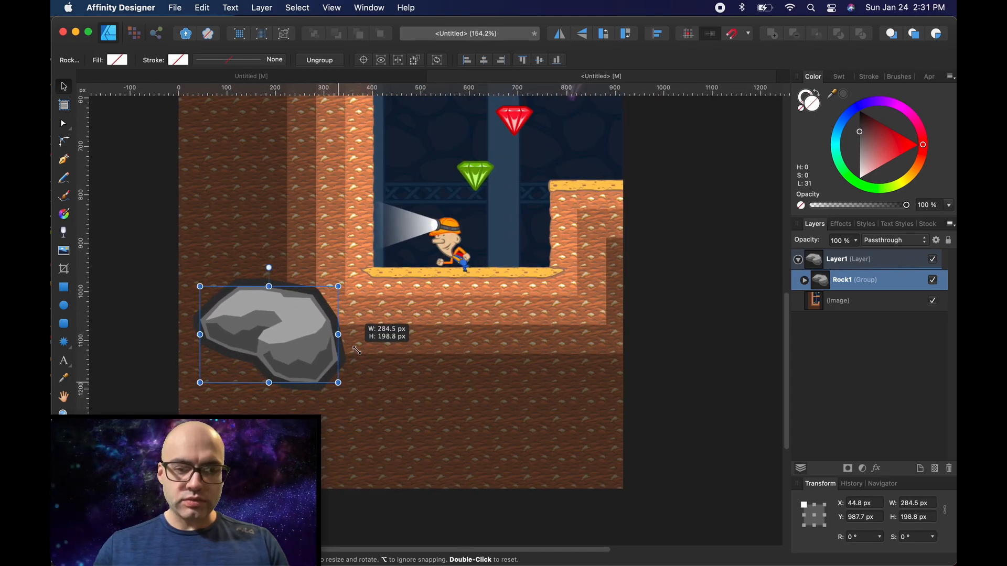
drag(321, 324, 553, 298)
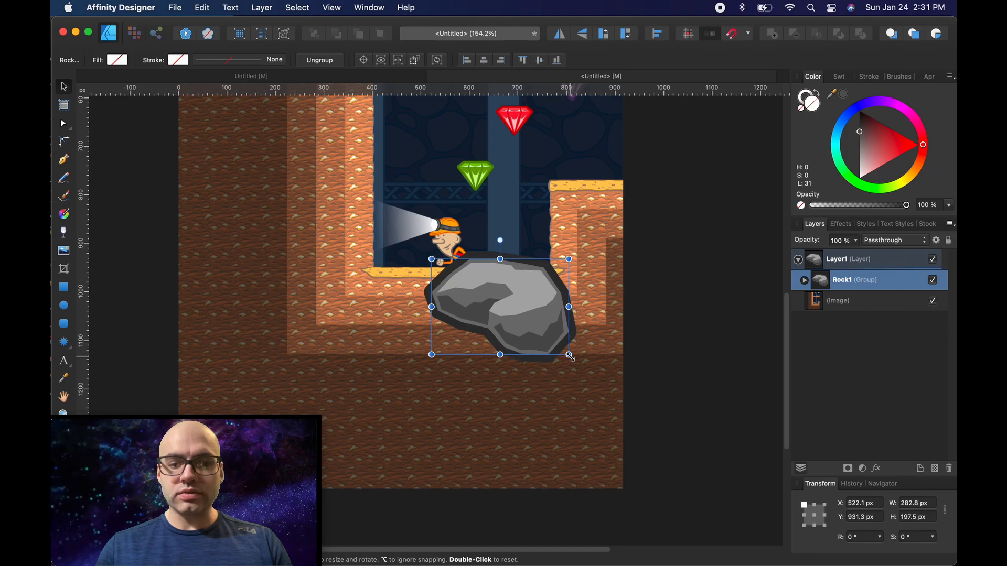
drag(569, 354, 515, 320)
key(super+z)
key(super+z)
key(super+z)
key(super+z)
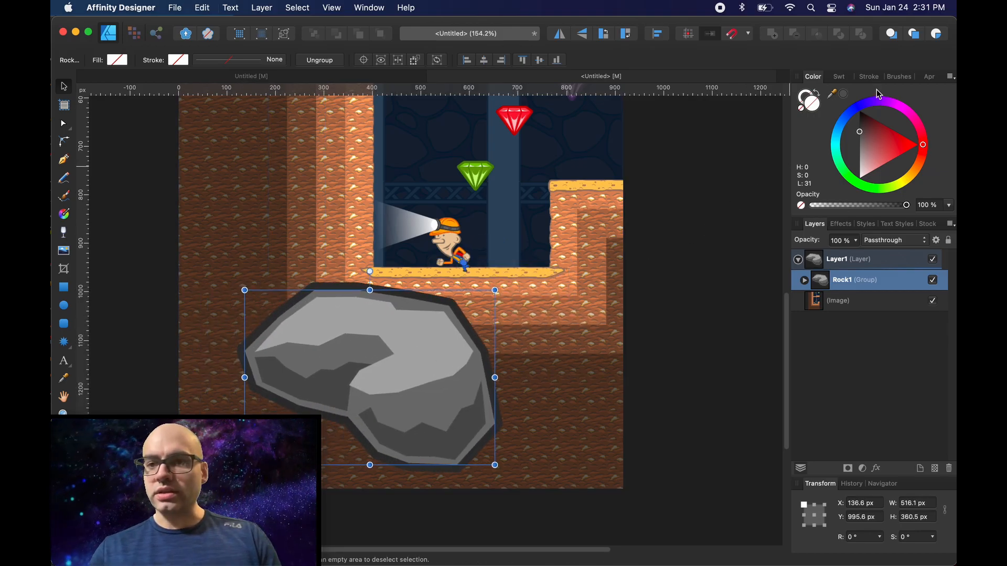
With the stroke set to scale with the object, shrink Rock1 to about 239 × 167 px and place it below the miner's ledge.
click(869, 78)
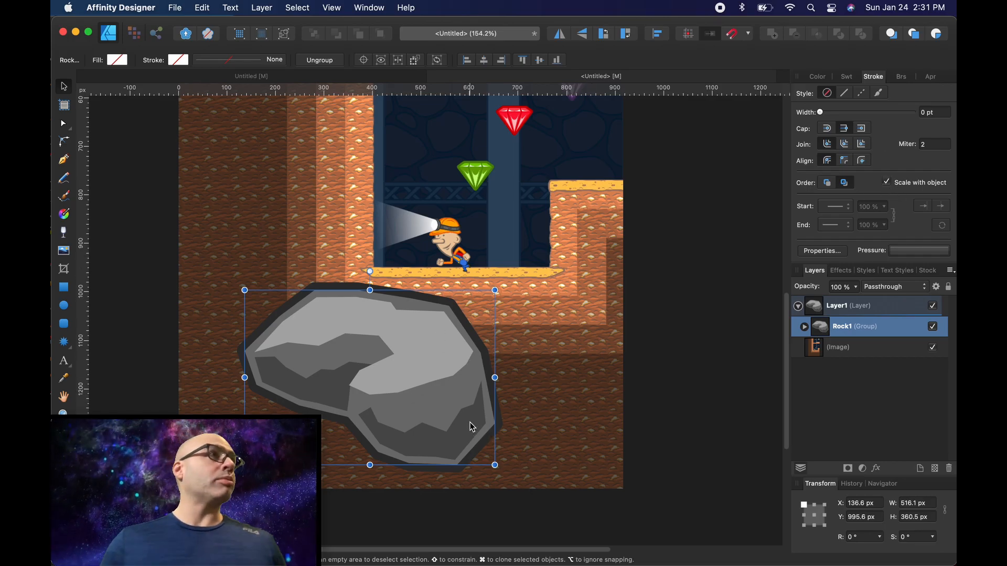
drag(495, 465, 362, 370)
drag(331, 330, 460, 334)
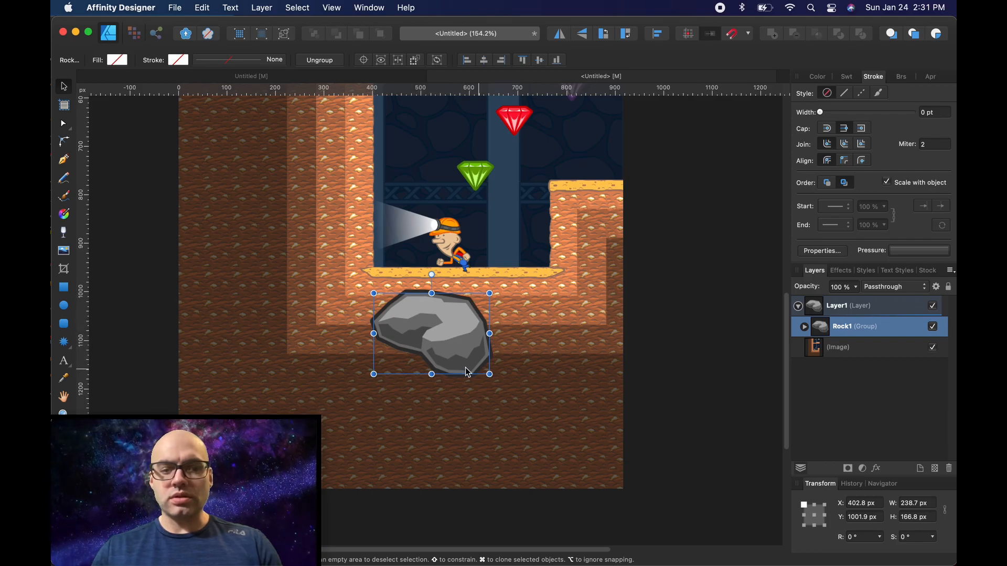
Enable the Outer Shadow layer effect on the Rock1 group.
click(840, 271)
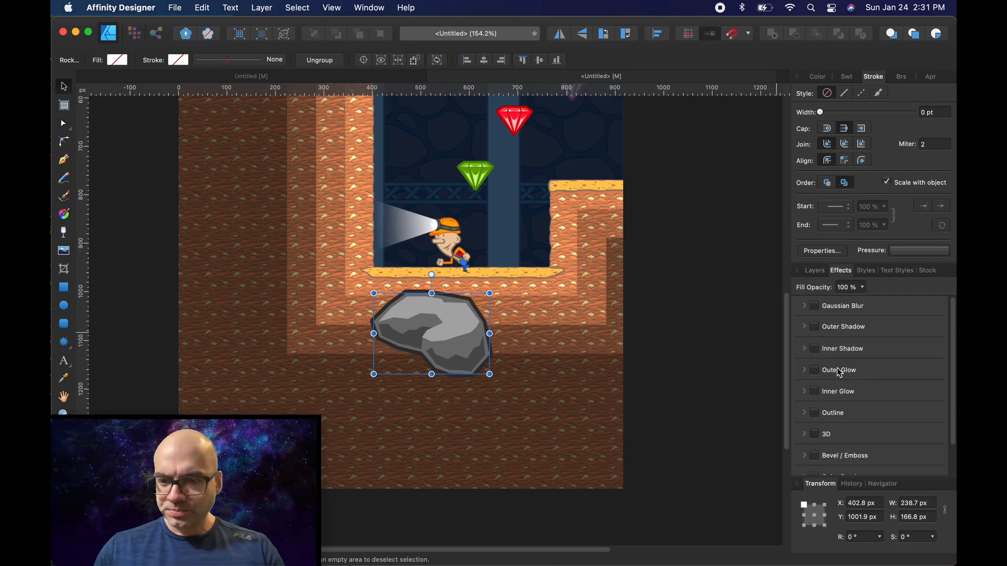
scroll(855, 367, down, 3)
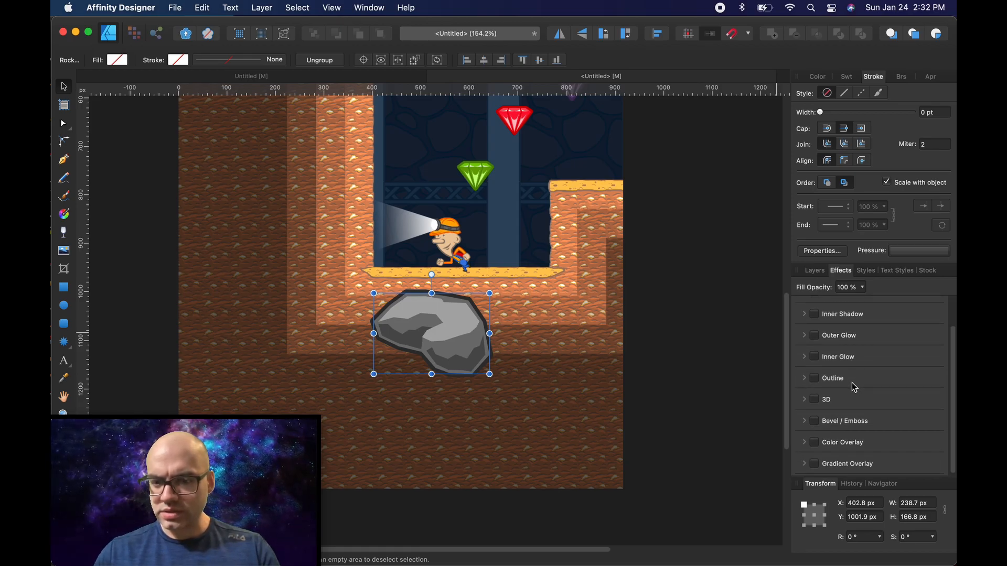
scroll(854, 387, up, 3)
click(813, 327)
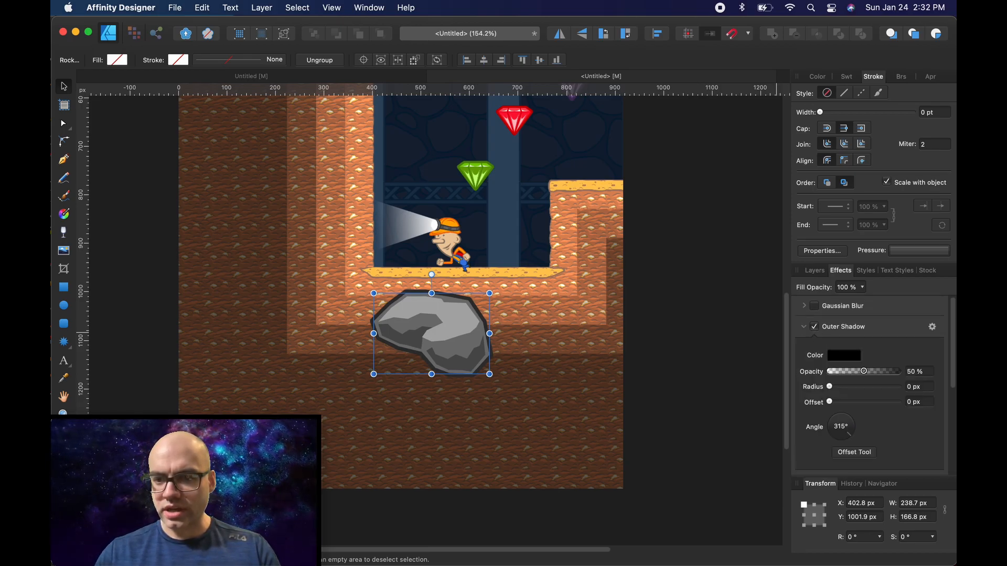
Give Rock1's outer shadow a radius of 49.8 px, an offset of 12.6 px and 67% opacity.
drag(830, 403, 950, 383)
mouse_move(869, 394)
mouse_down()
mouse_move(893, 394)
mouse_move(862, 405)
mouse_up()
drag(896, 373, 874, 376)
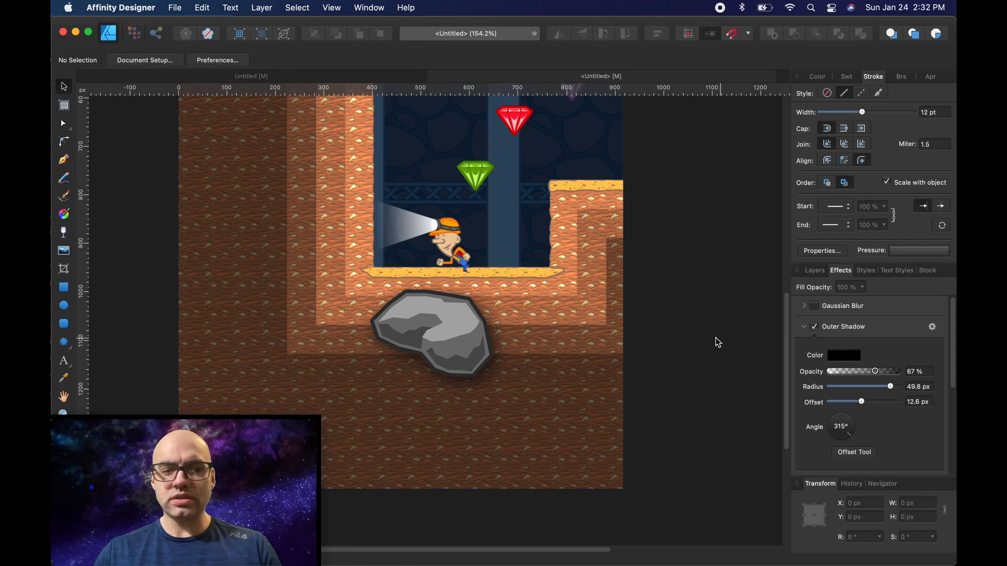
Move Rock1 to the right so it sits below the right end of the miner's ledge.
drag(456, 349, 561, 363)
click(647, 342)
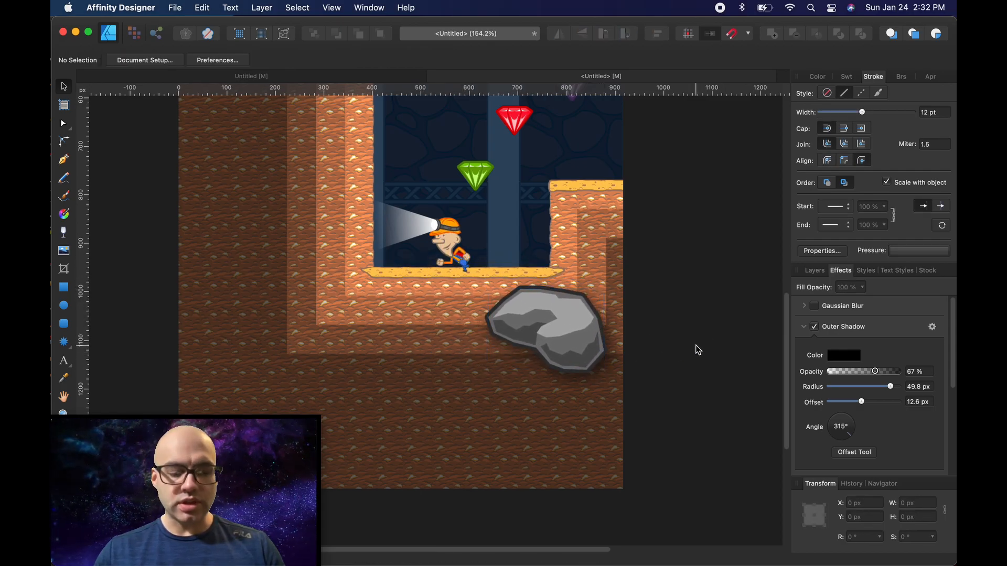
scroll(695, 351, up, 3)
scroll(695, 351, down, 6)
drag(693, 350, 672, 398)
click(603, 439)
scroll(643, 389, down, 3)
scroll(643, 389, up, 3)
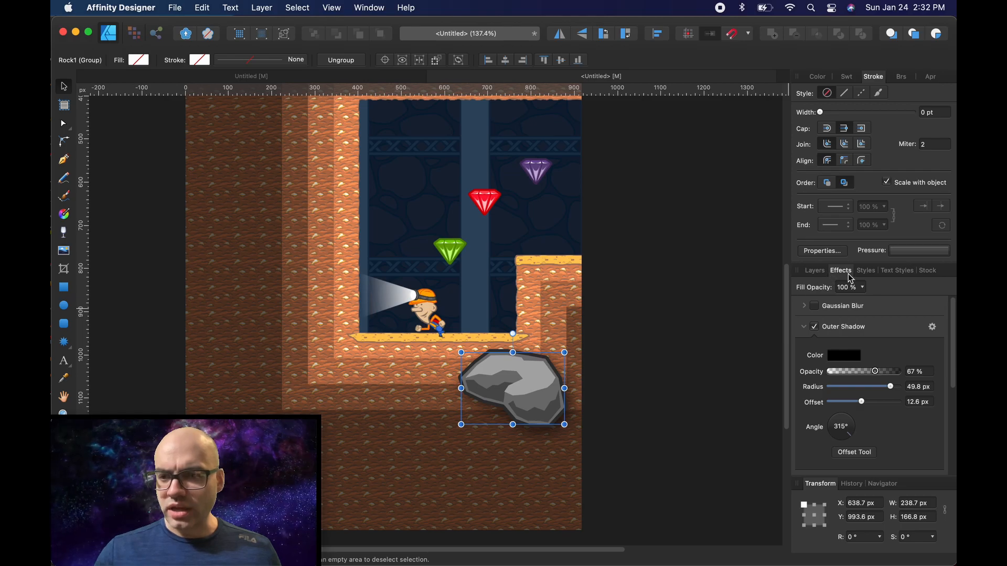
Apply a Color Overlay to Rock1 in the orange-brown sampled from the mine wall, at 39% opacity.
scroll(870, 325, down, 5)
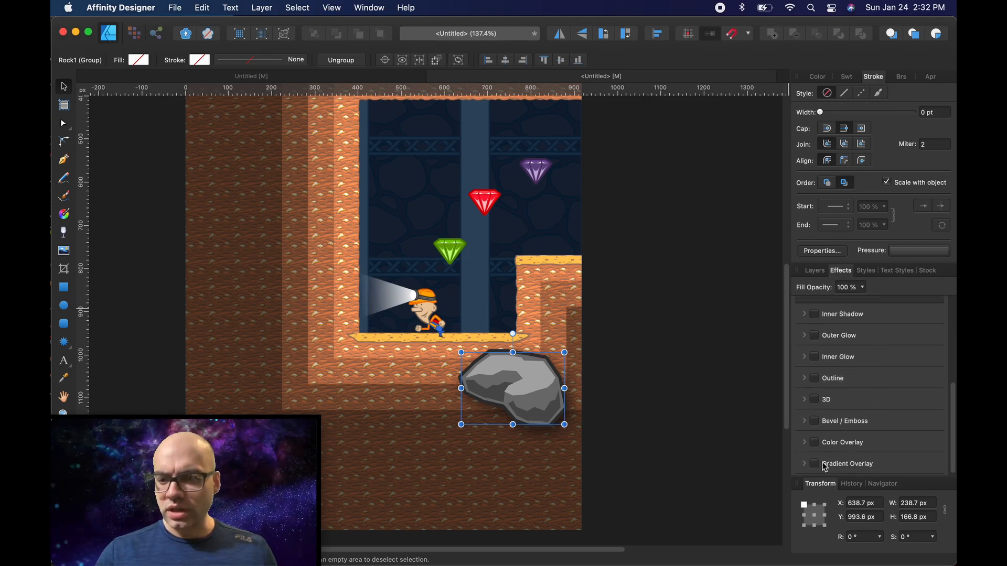
click(815, 449)
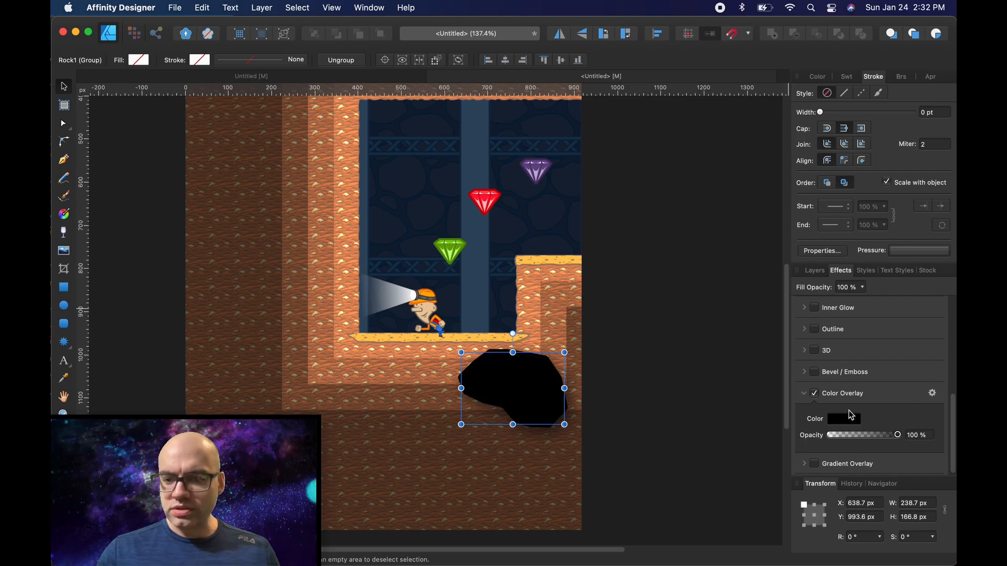
click(849, 419)
drag(949, 243, 320, 300)
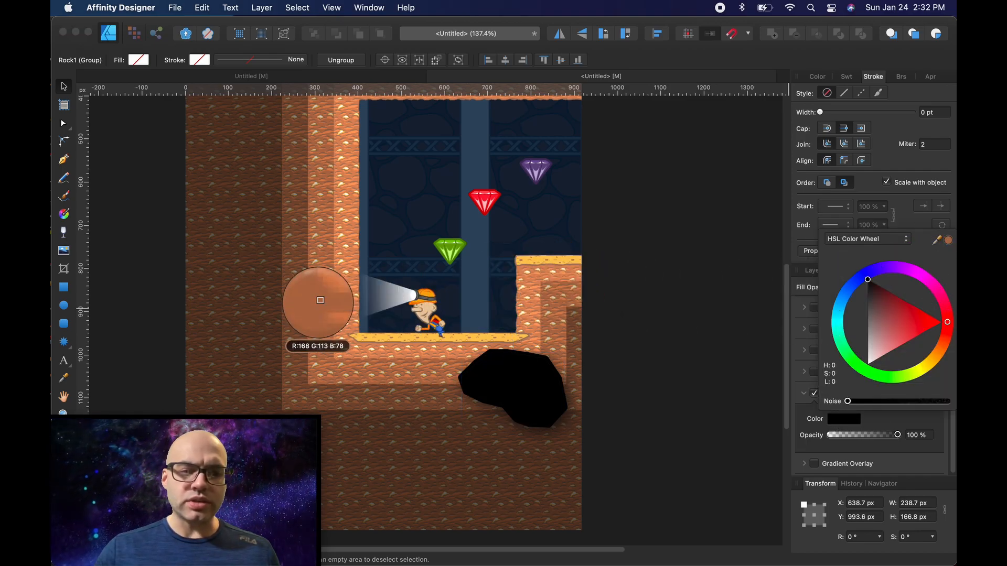
click(949, 242)
click(702, 65)
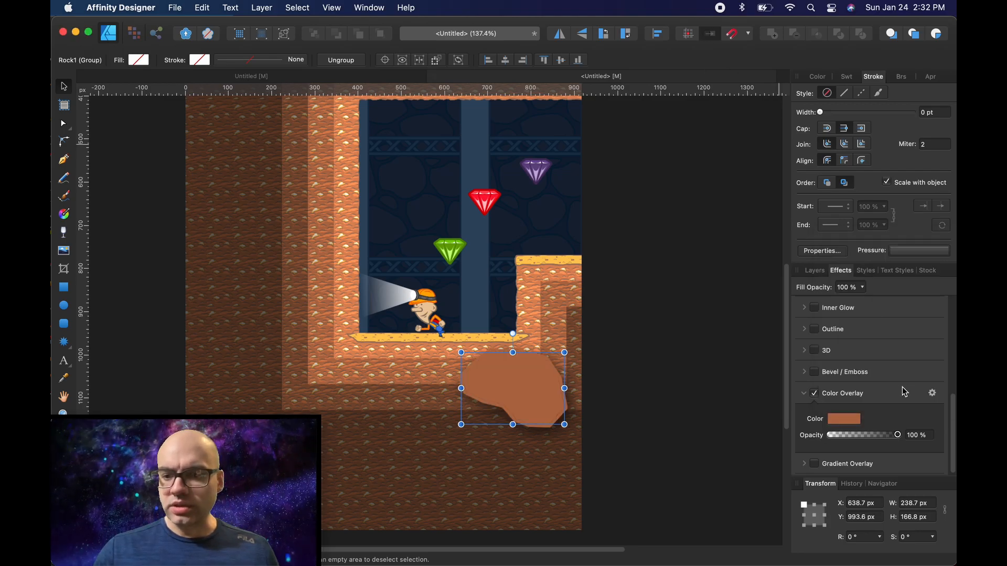
drag(900, 440, 857, 439)
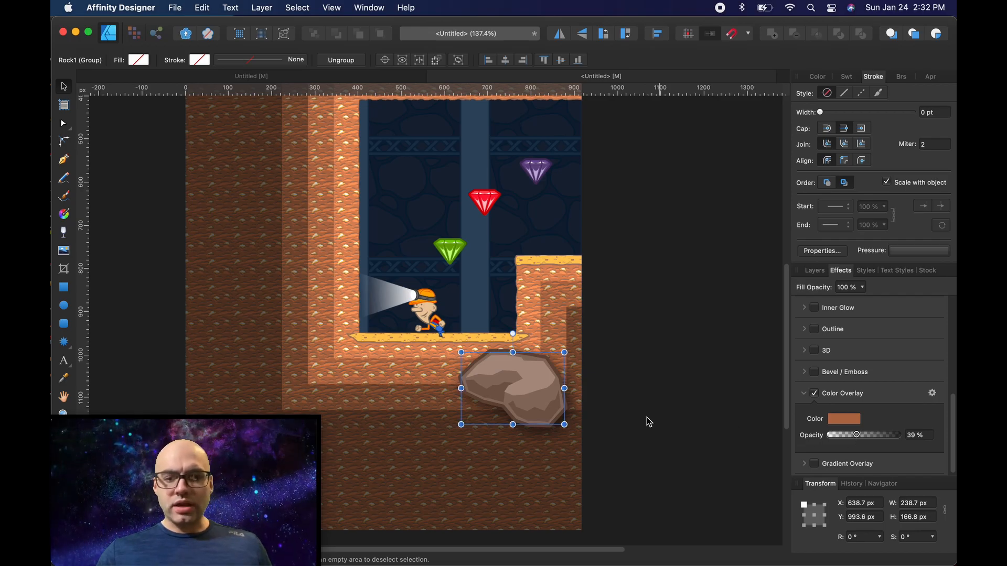
Move Rock1 up against the ledge's right end, then set its Color Overlay to 30% opacity and a lighter orange.
drag(550, 401, 546, 372)
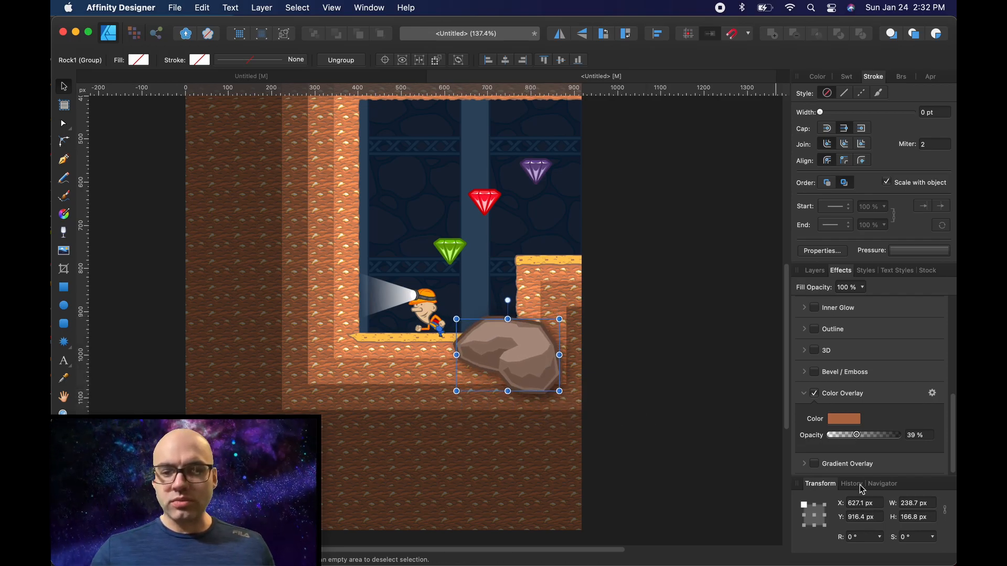
drag(857, 438, 849, 438)
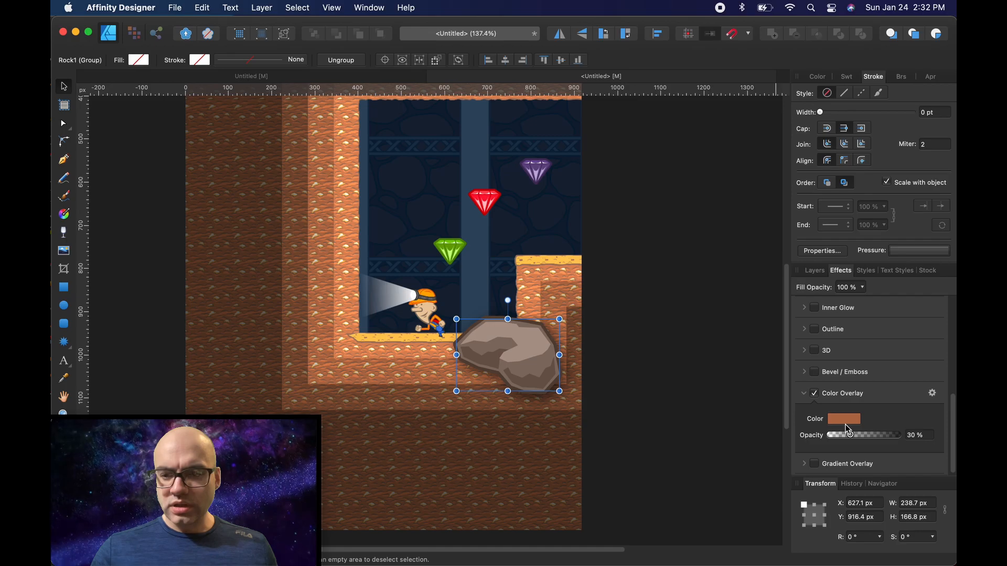
click(842, 420)
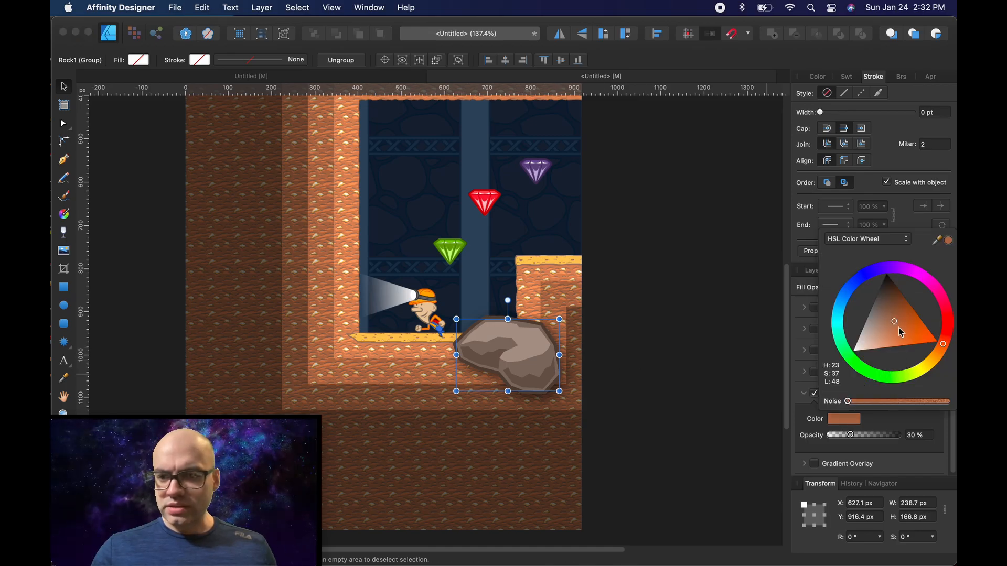
mouse_move(899, 321)
mouse_down()
mouse_move(906, 308)
mouse_move(903, 347)
mouse_move(896, 336)
mouse_up()
click(665, 302)
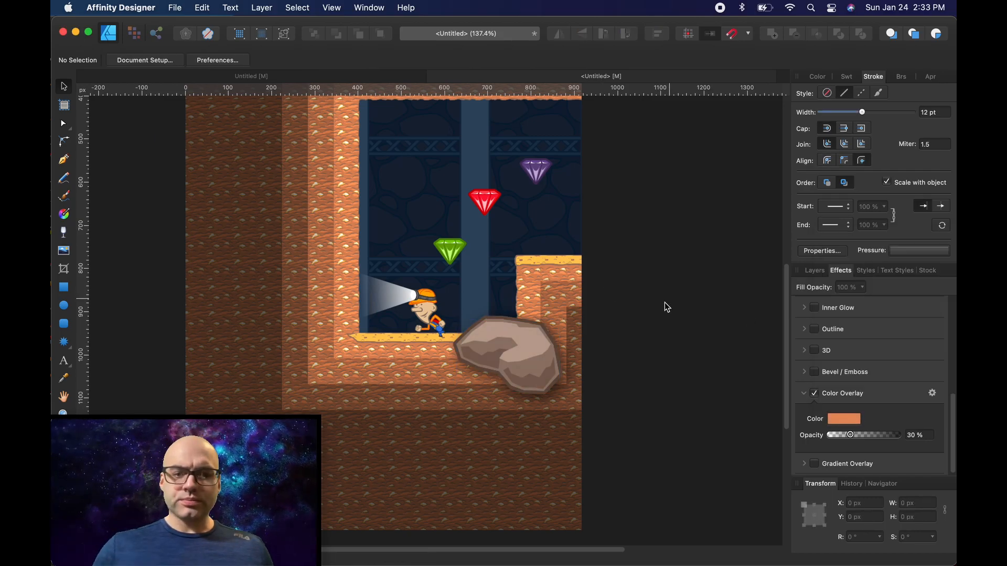
Rotate Rock1 to about -14.2° and place it below the right end of the ledge.
click(533, 335)
drag(536, 348, 386, 354)
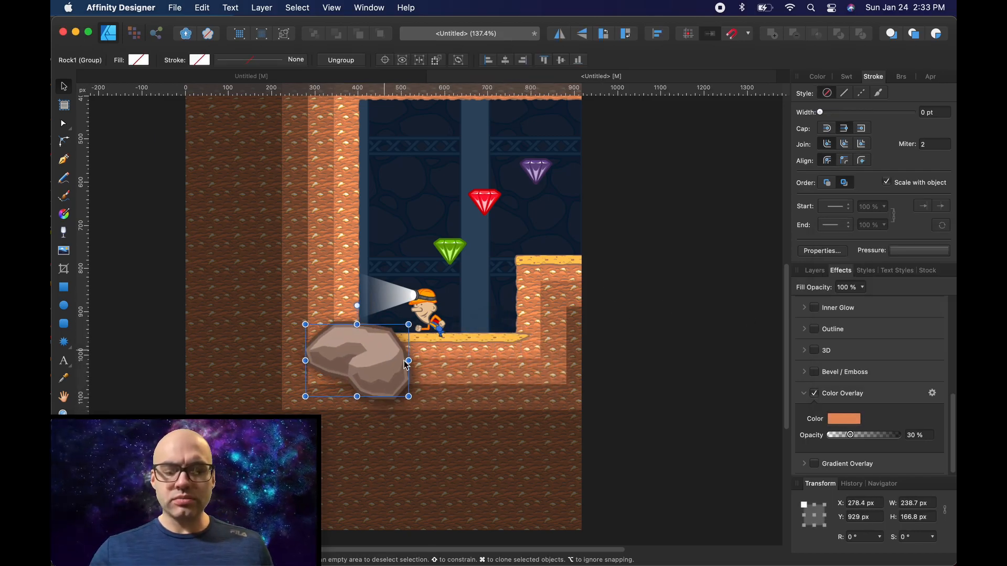
mouse_move(410, 316)
mouse_down()
mouse_move(362, 294)
mouse_move(397, 305)
mouse_up()
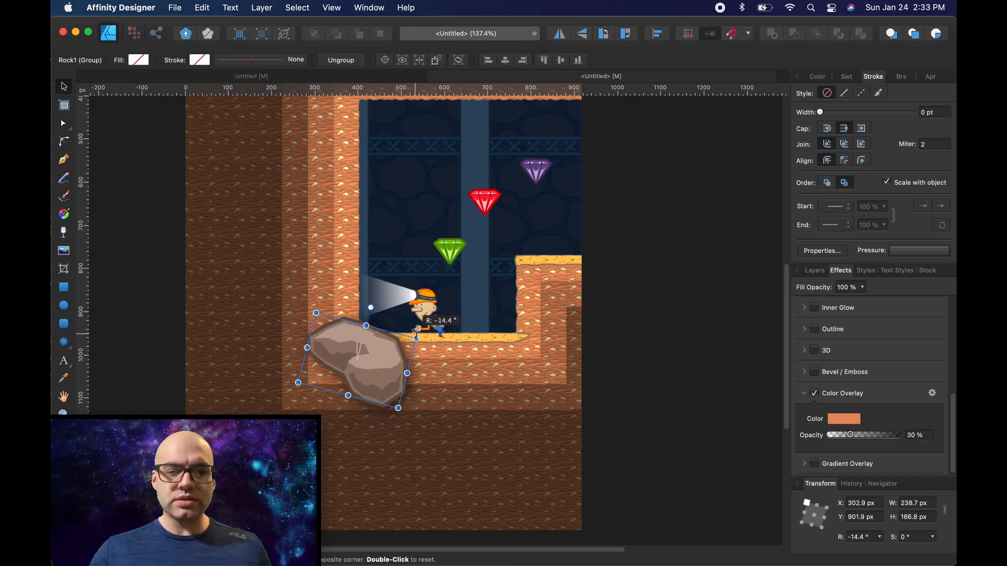
drag(369, 369, 529, 399)
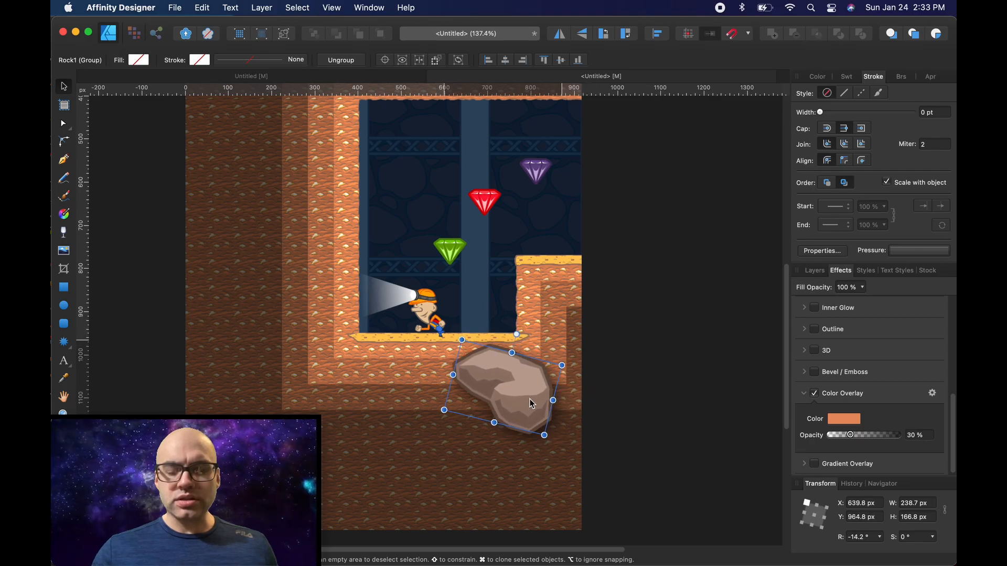
Enlarge Rock1 to about 528 × 369 px over the lower-left wall and rotate it to about -2.9°.
drag(554, 363, 655, 325)
drag(406, 344, 249, 365)
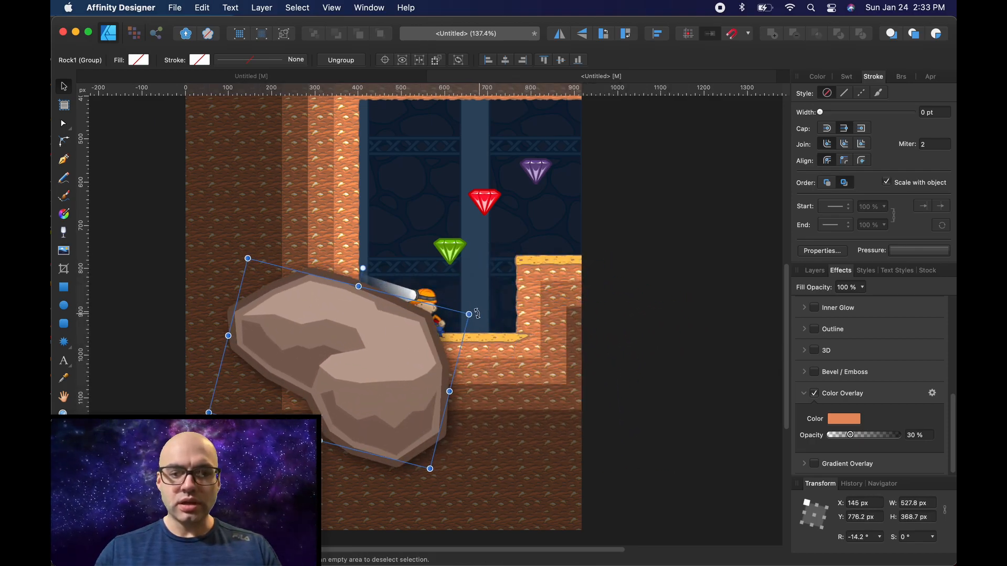
drag(467, 314, 476, 294)
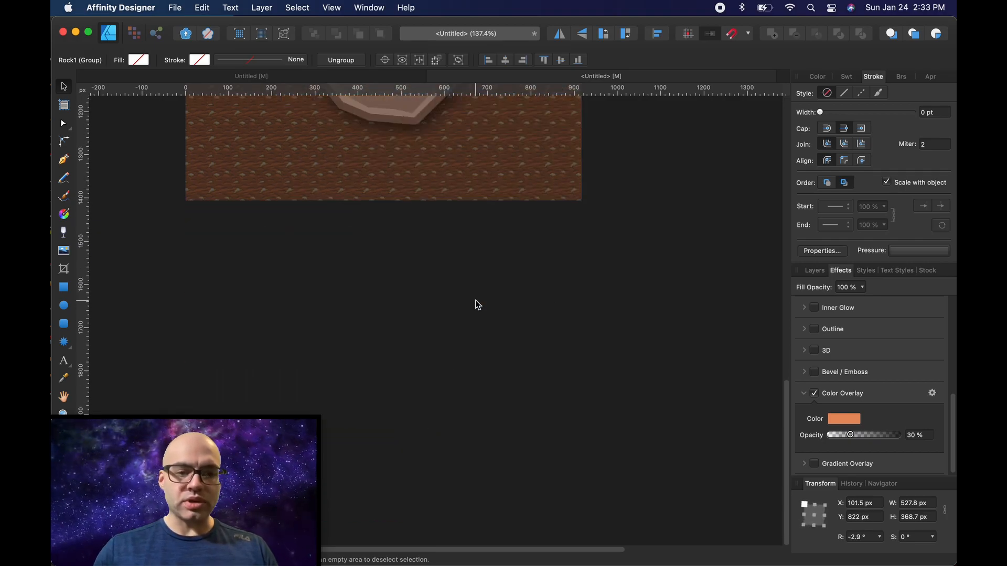
Move Rock1 up over the scene's upper-left wall and deselect it.
scroll(474, 303, down, 3)
scroll(493, 385, down, 2)
scroll(499, 378, up, 3)
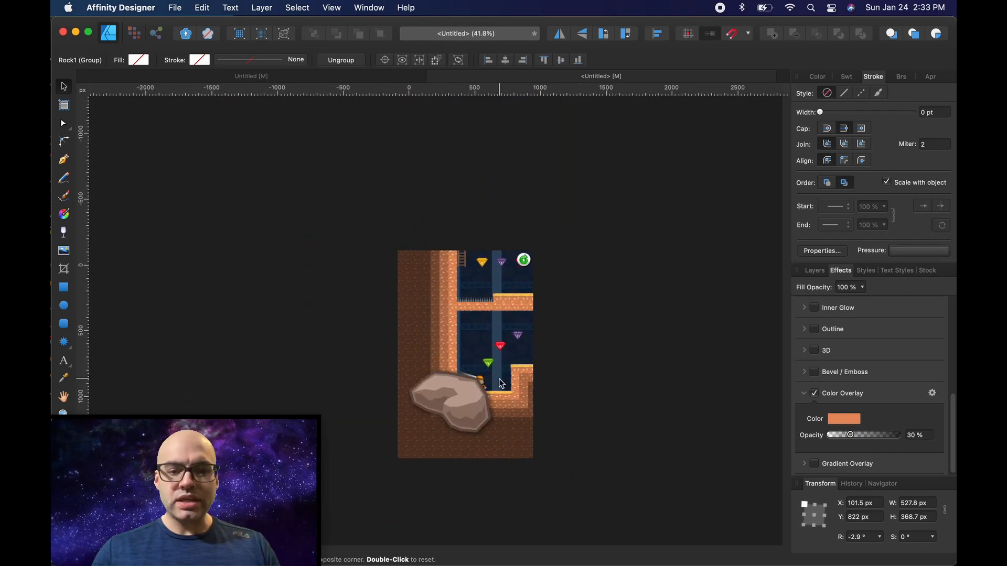
drag(497, 376, 652, 328)
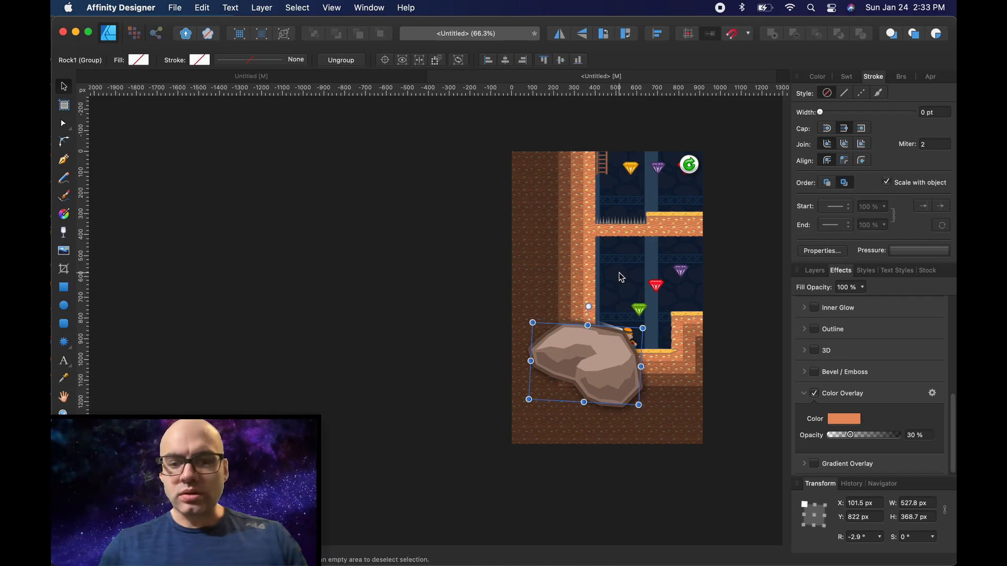
drag(606, 378, 600, 221)
click(231, 238)
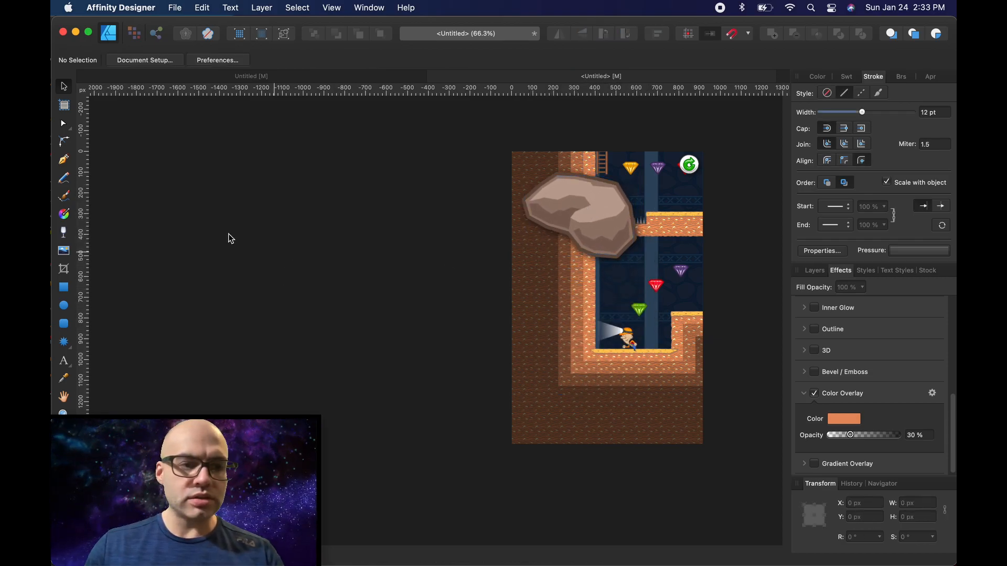
With the Pen tool, draw the left side, peak and steep right slope of a second rock beside the miner.
click(64, 159)
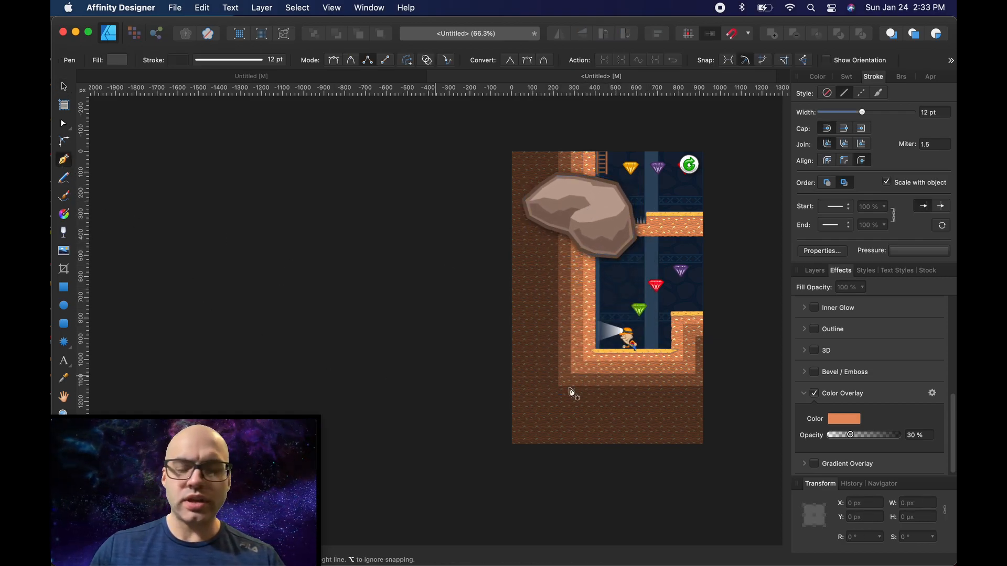
click(544, 421)
click(543, 382)
click(550, 349)
click(557, 317)
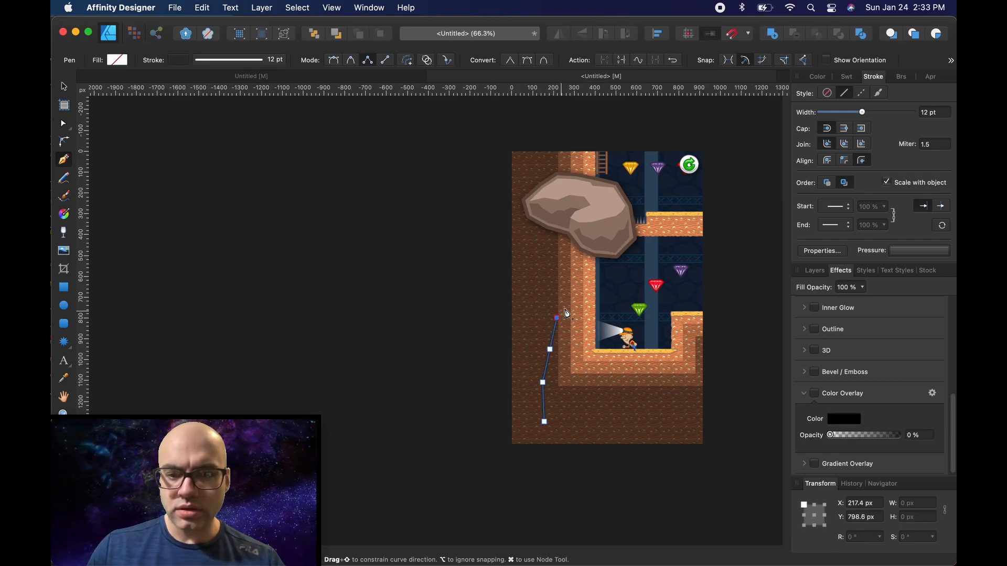
click(577, 305)
click(592, 311)
click(604, 353)
click(611, 383)
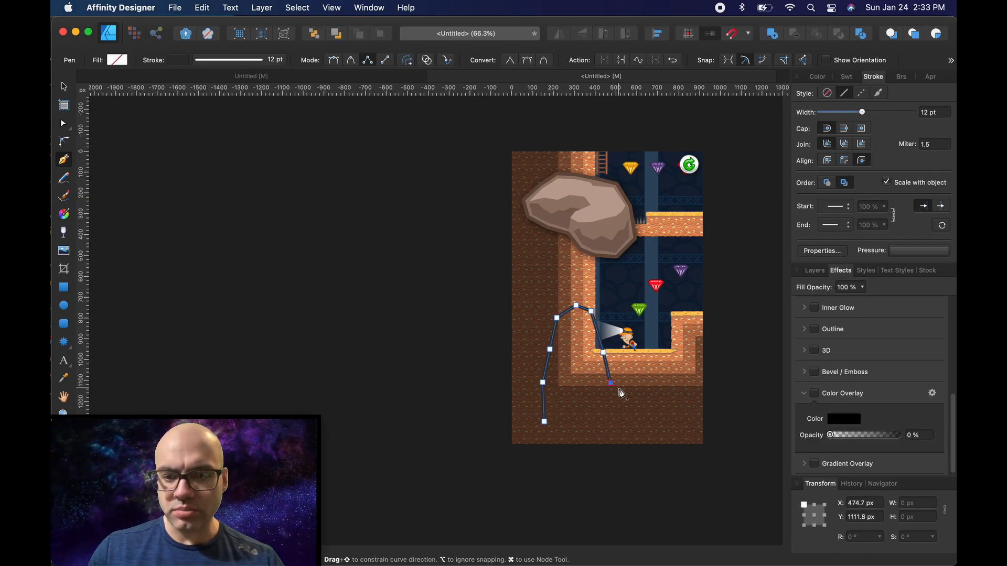
Continue the second rock's outline along its lower right hump and base, closing it at about 748 × 661 px.
click(624, 390)
click(644, 385)
click(658, 386)
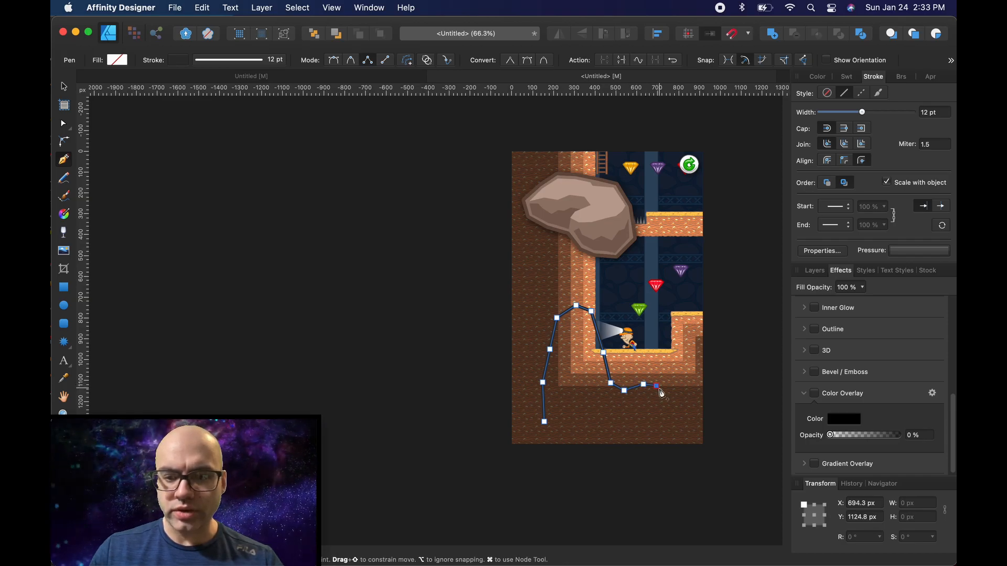
click(667, 393)
click(675, 411)
click(688, 422)
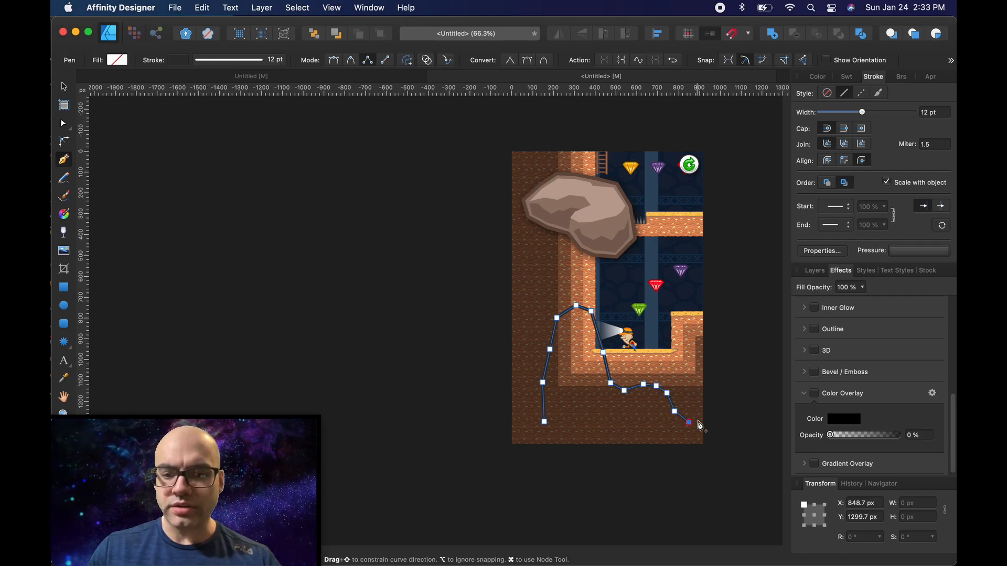
click(698, 437)
click(669, 444)
click(618, 437)
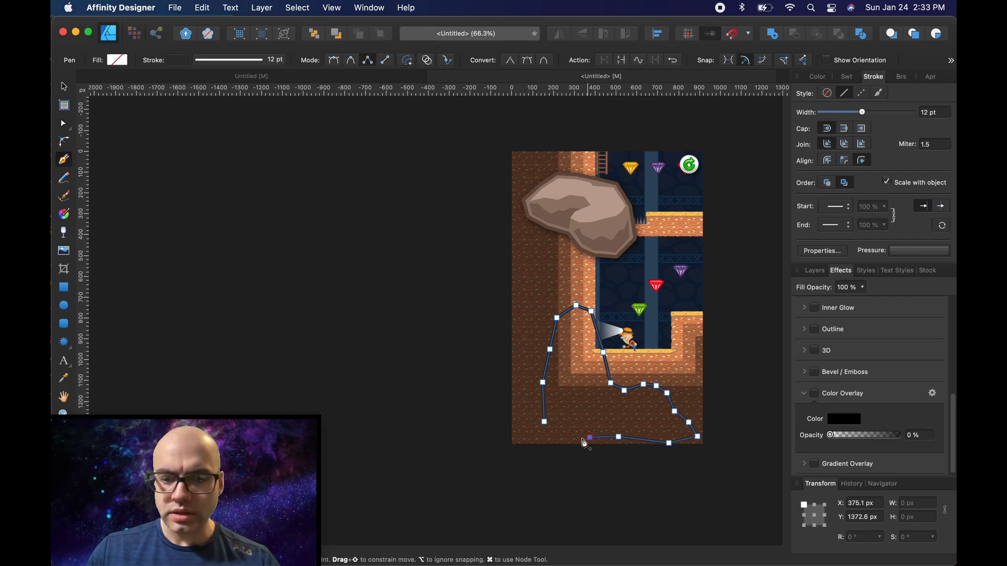
click(590, 438)
click(560, 434)
click(543, 430)
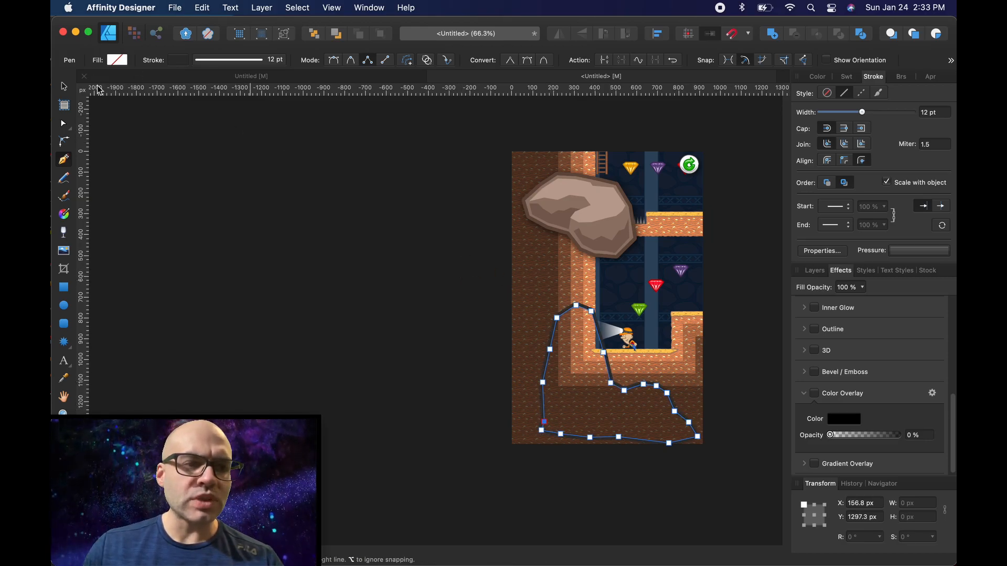
Turn off the Color Overlay effect on Rock1.
key(v)
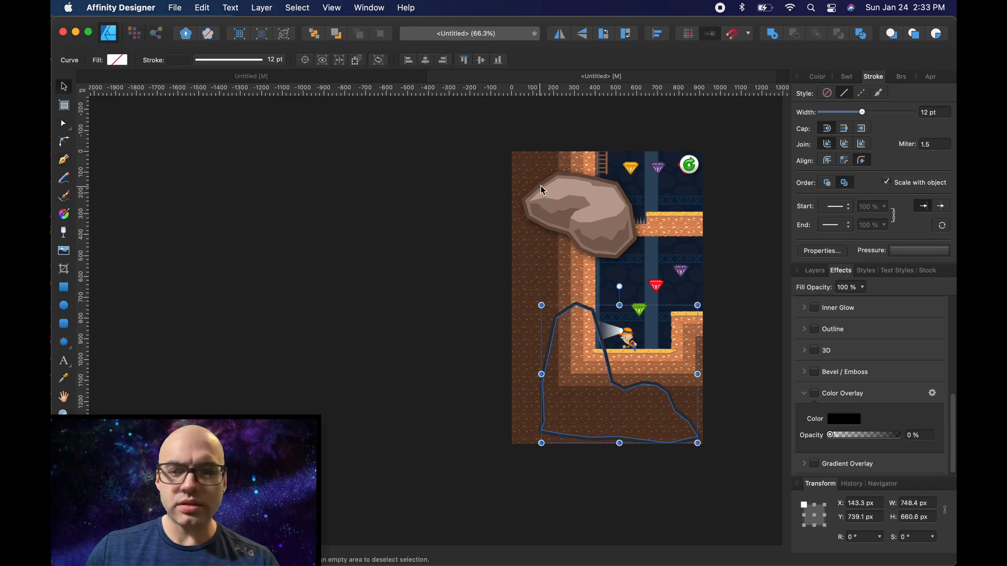
click(576, 206)
click(815, 394)
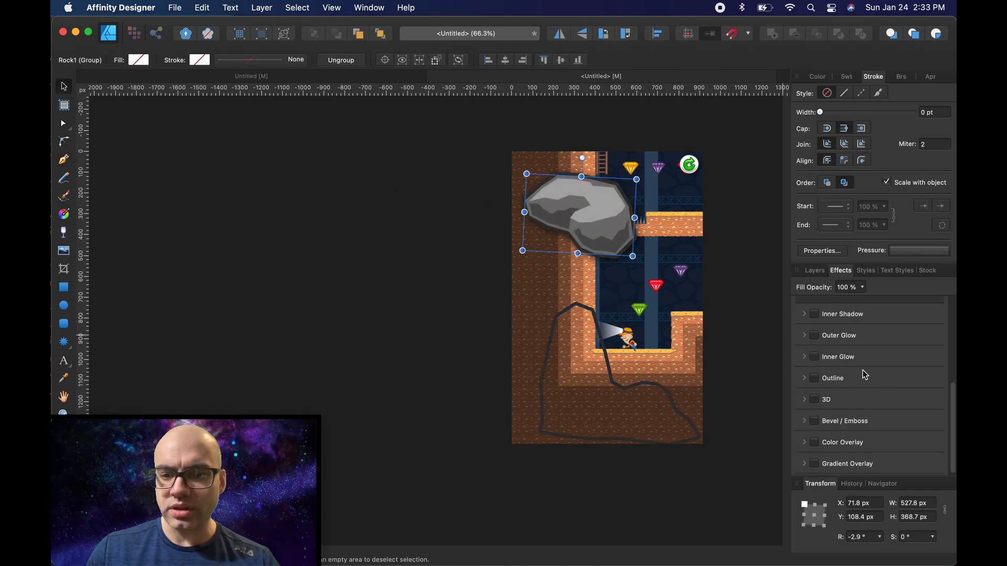
scroll(874, 372, up, 5)
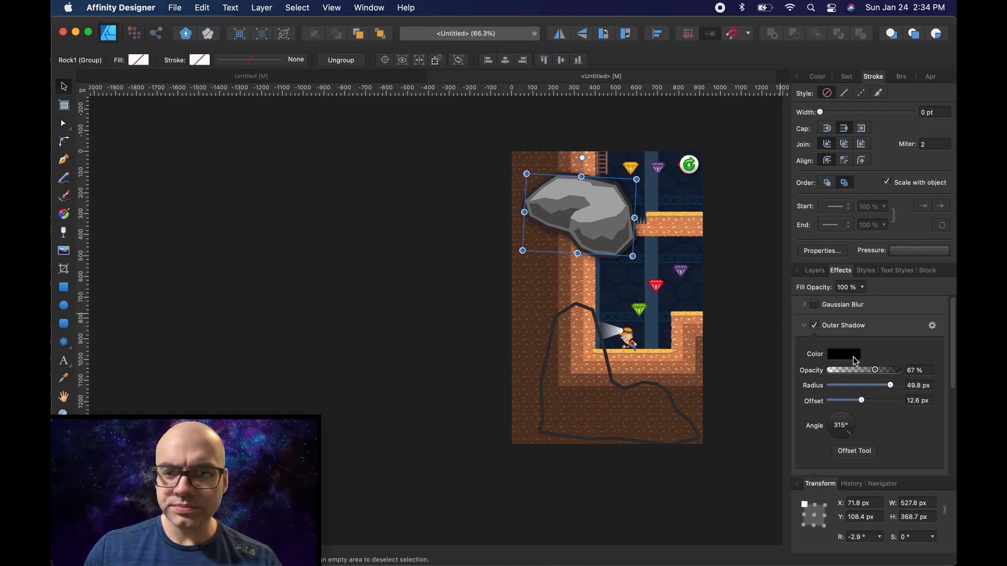
Fill the second rock's outline with a grey sampled from Rock1 and deselect it.
click(651, 406)
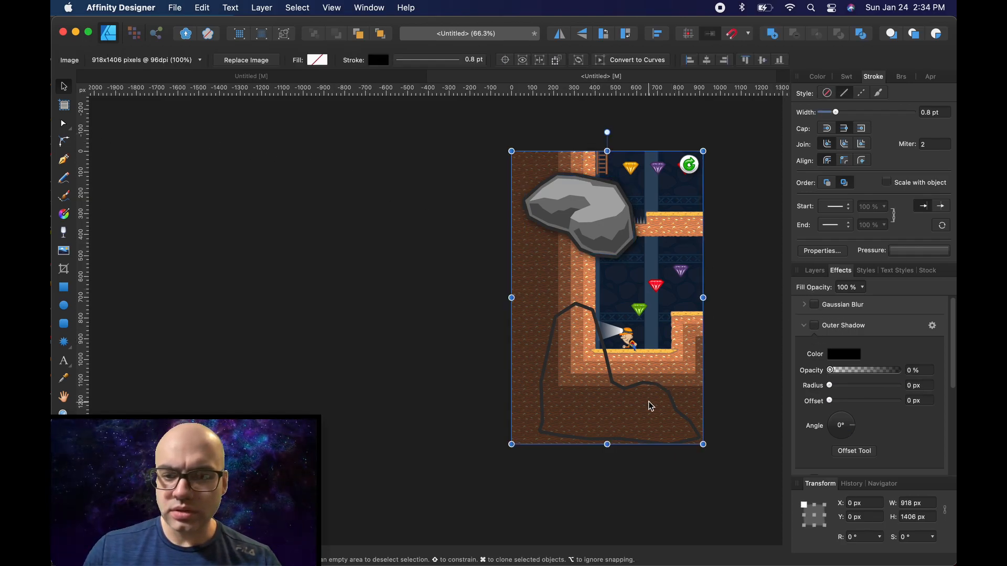
click(665, 395)
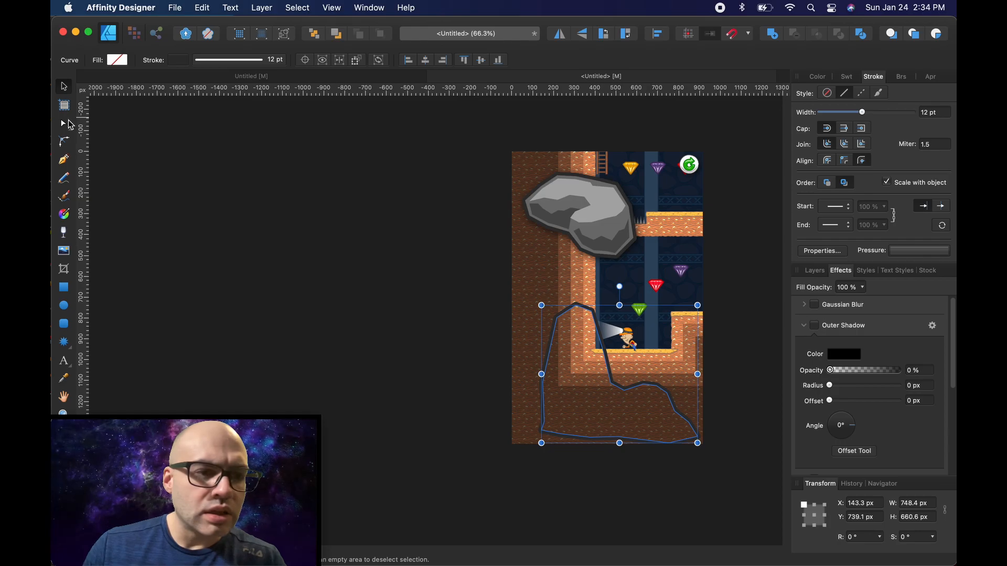
click(117, 60)
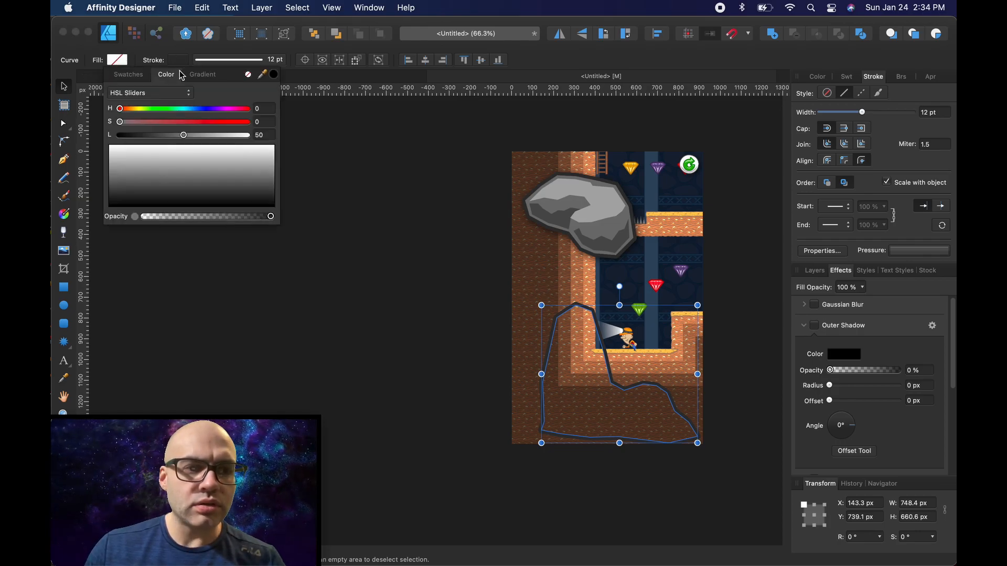
drag(262, 75, 609, 219)
click(276, 77)
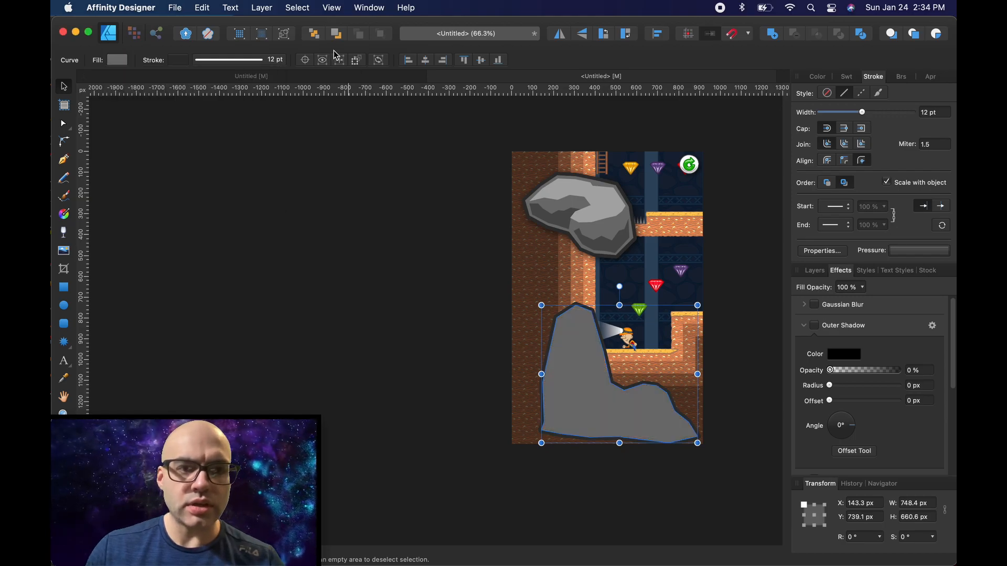
click(64, 126)
click(292, 241)
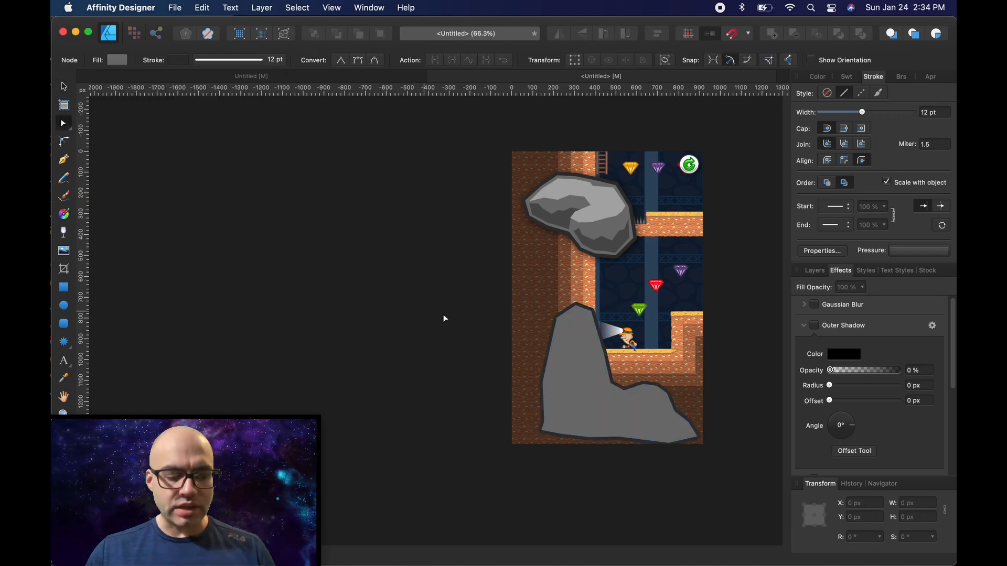
Reshape the second rock's outline by moving its peak nodes and upper left-side node outward to round off the top.
scroll(586, 338, up, 5)
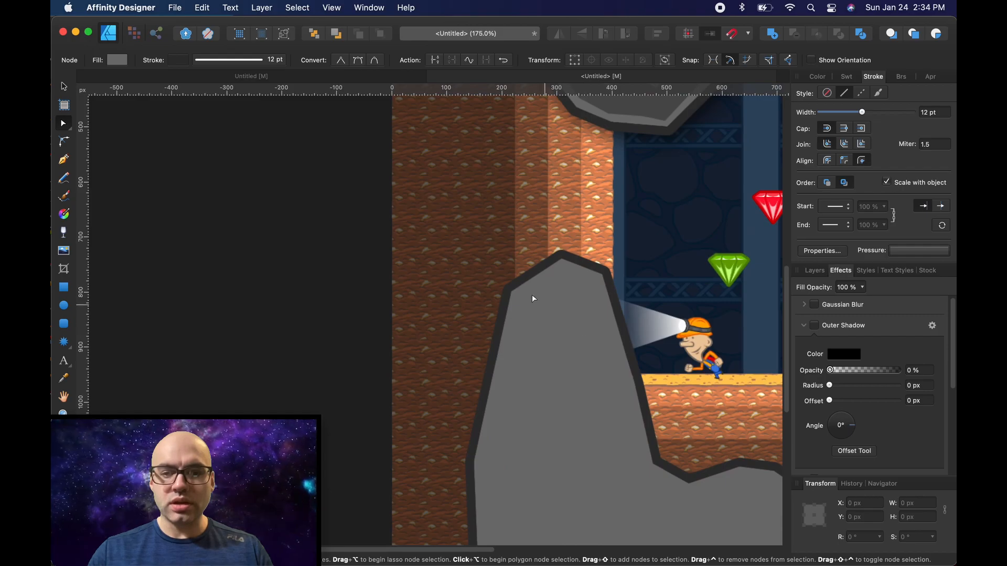
click(532, 296)
click(538, 274)
drag(538, 274, 574, 255)
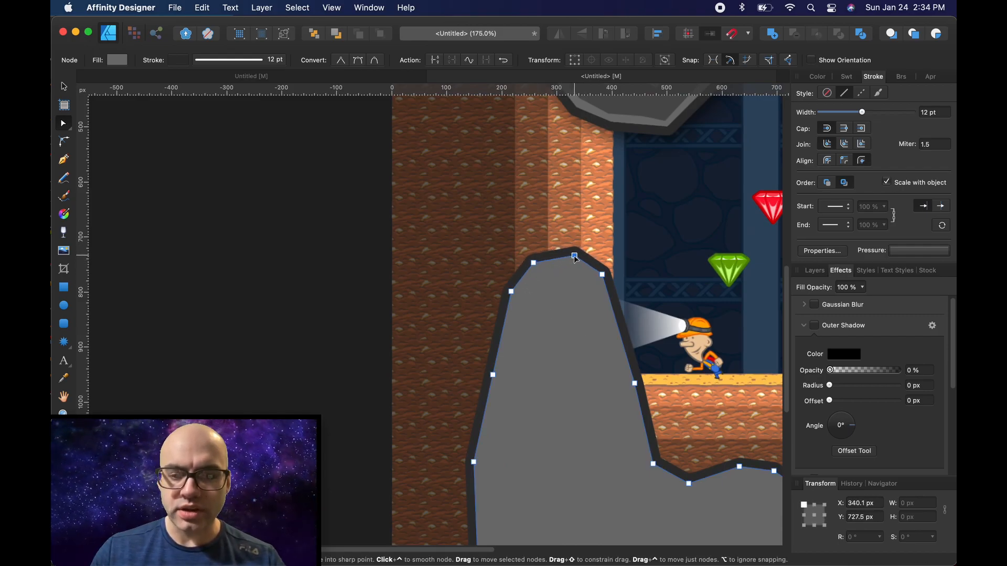
click(568, 343)
click(493, 376)
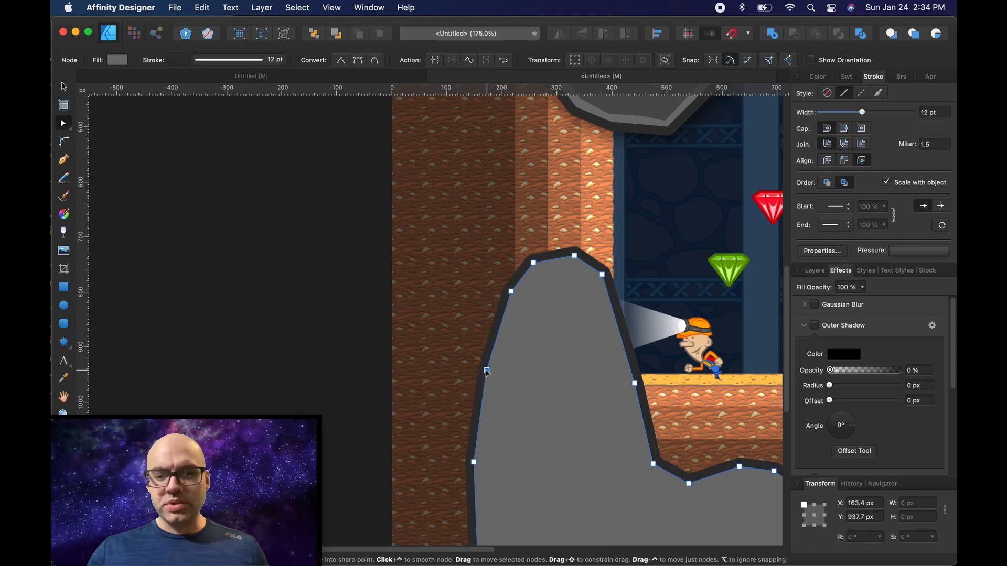
scroll(591, 302, down, 3)
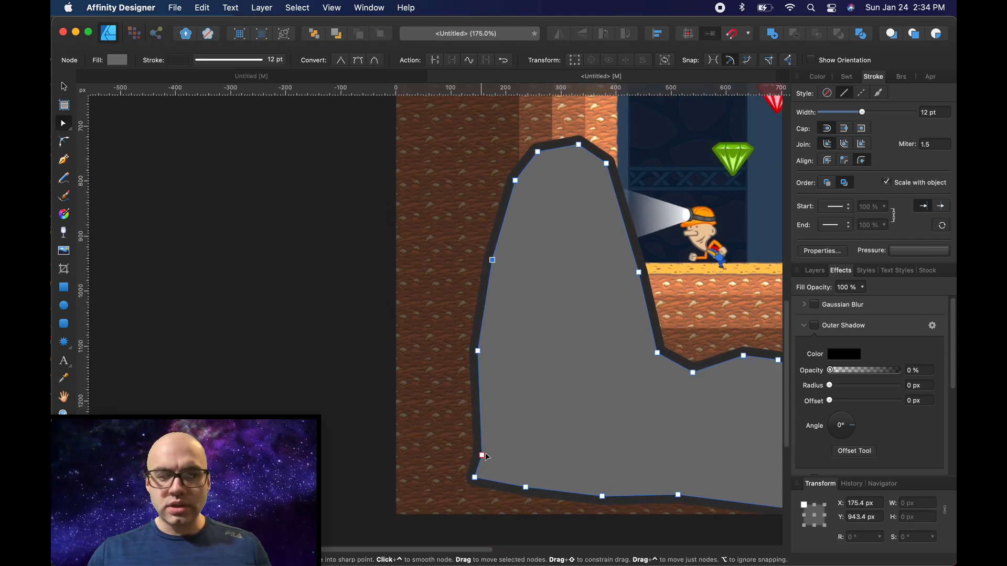
scroll(591, 302, right, 5)
click(204, 302)
scroll(556, 329, left, 3)
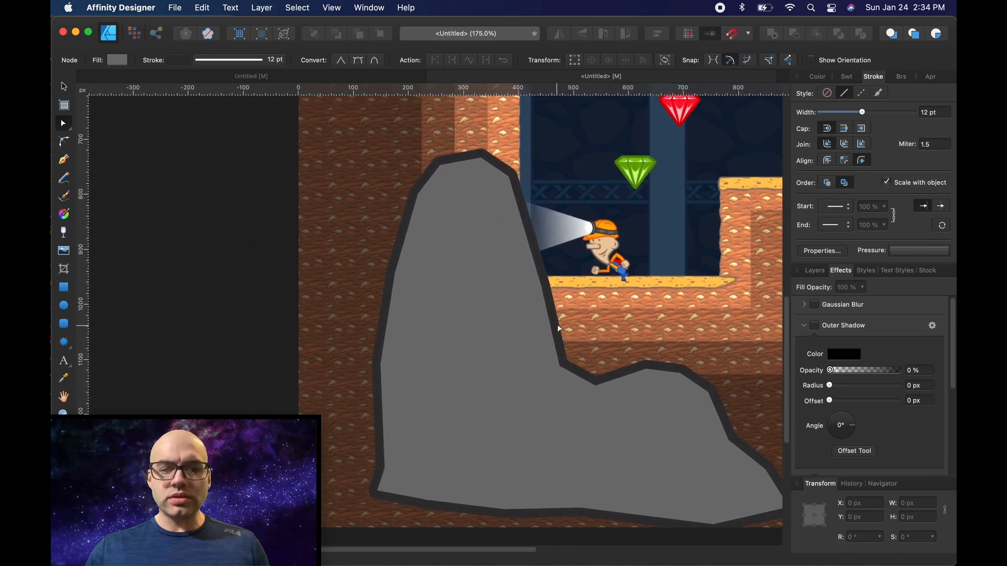
scroll(585, 328, down, 2)
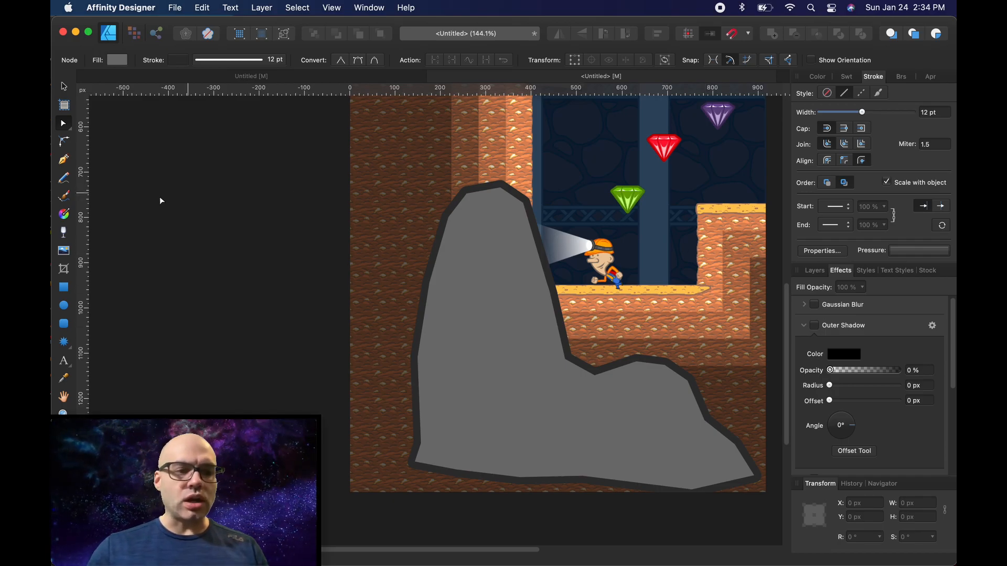
With the Pen tool, draw the top and long left edge of a highlight shape just inside the second rock's peak.
click(64, 162)
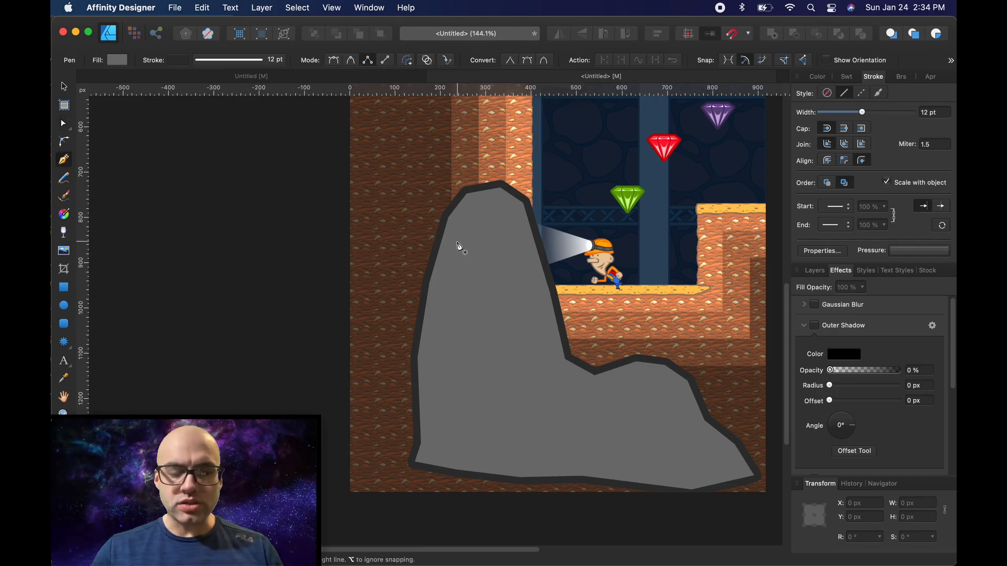
scroll(458, 226, up, 3)
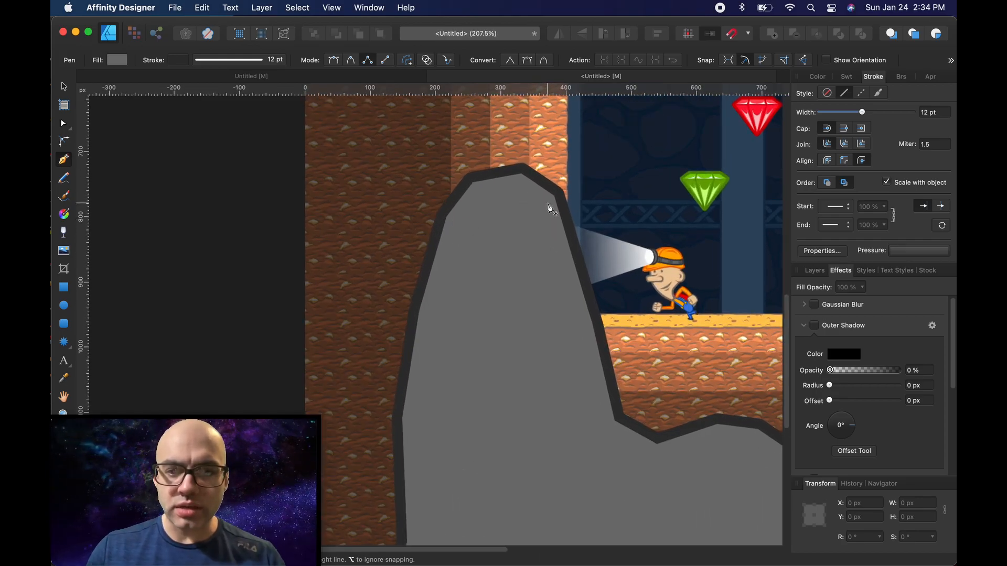
drag(549, 204, 514, 187)
click(481, 190)
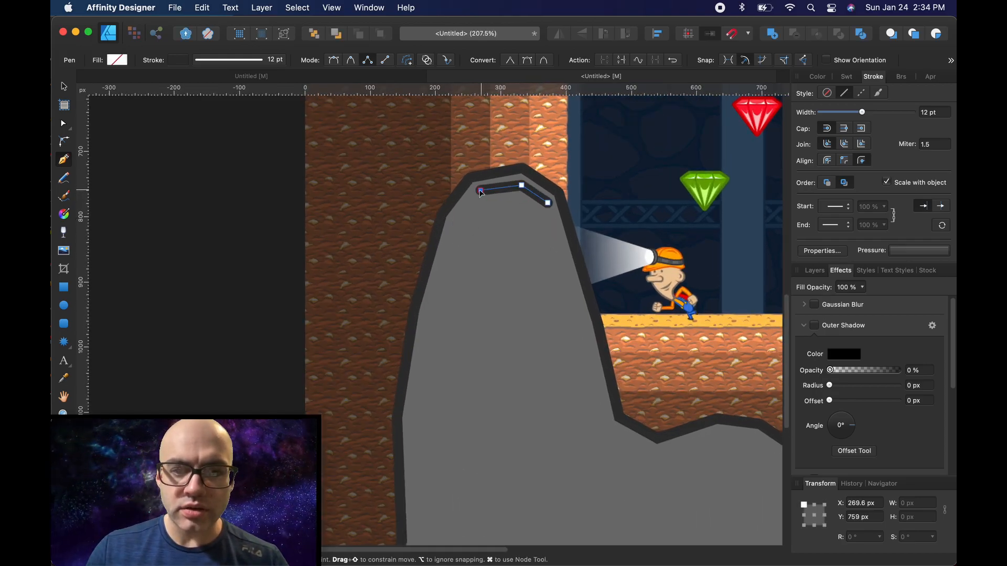
click(461, 213)
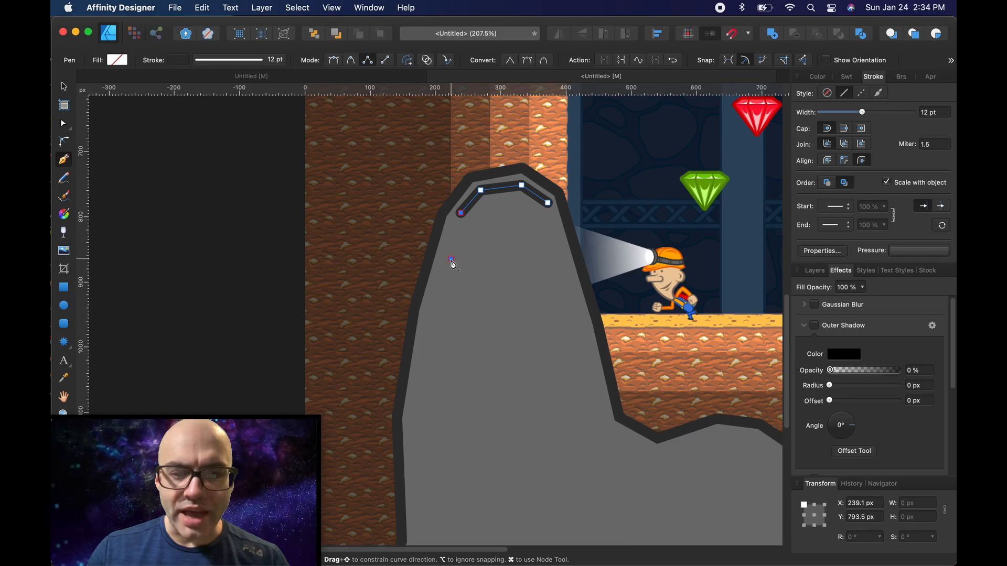
click(451, 258)
click(443, 320)
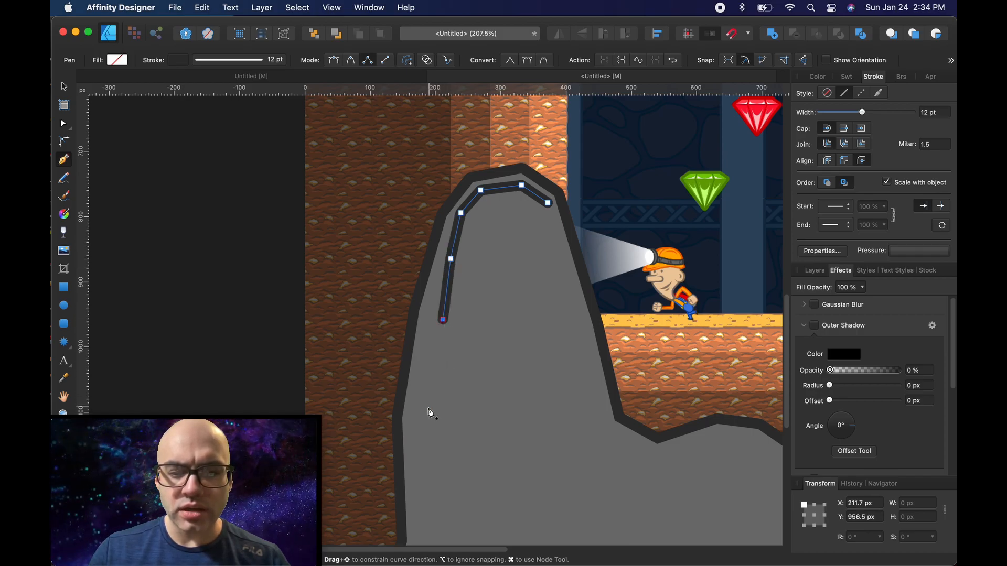
click(428, 408)
click(436, 468)
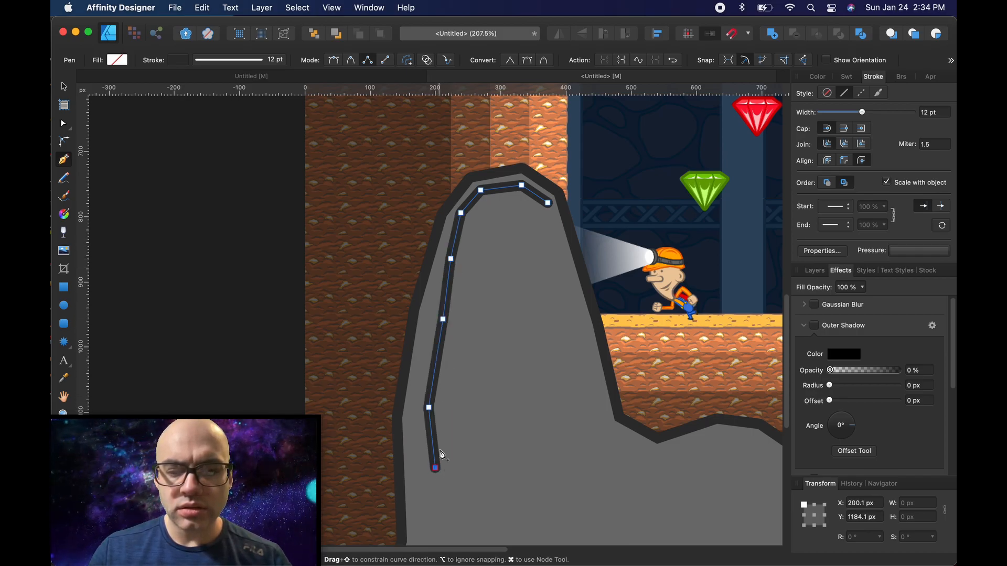
Draw the highlight's jagged inner edge back up to the right slope and close the shape at about 222 × 433 px.
click(486, 388)
click(505, 323)
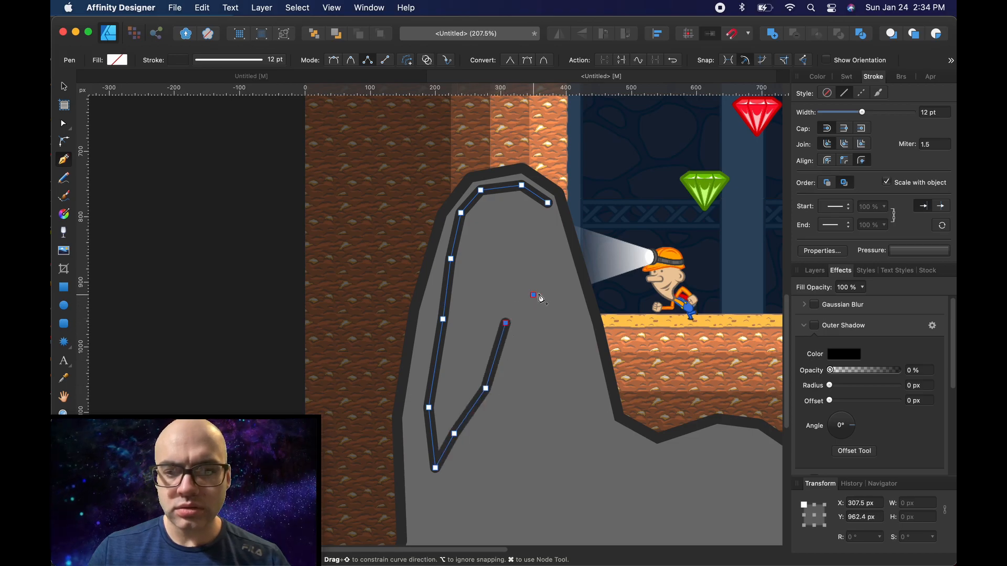
click(534, 295)
click(573, 294)
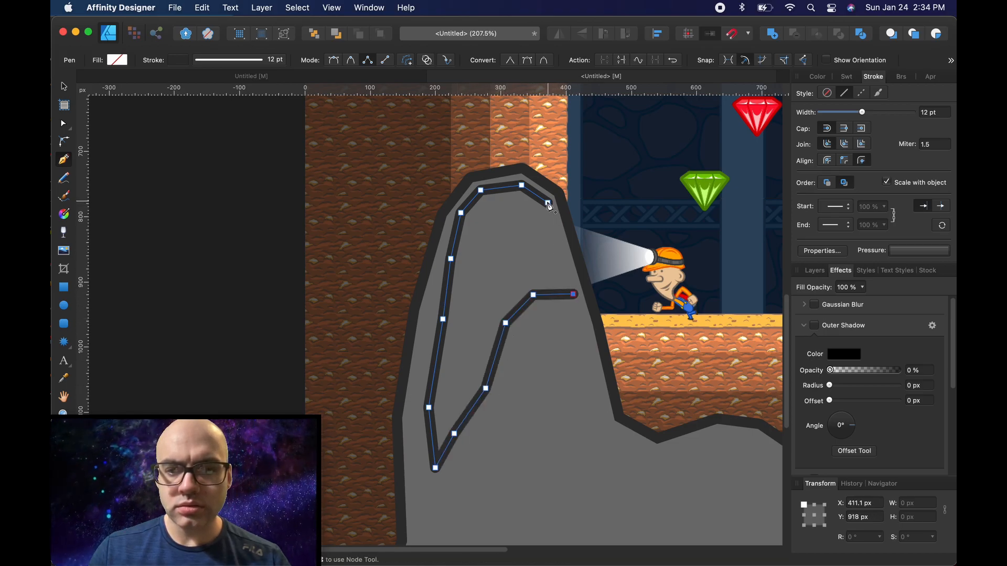
click(548, 203)
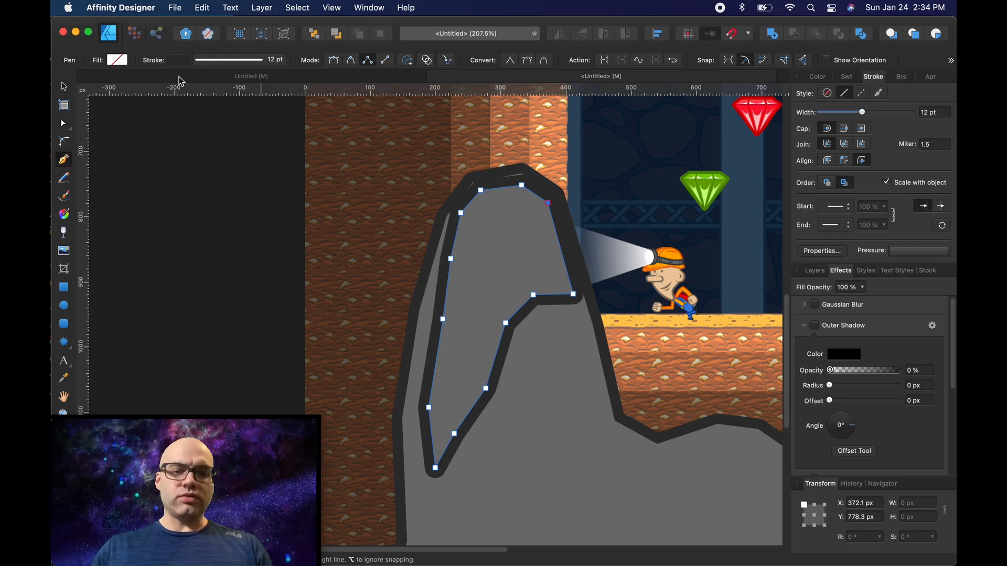
Fill the peak highlight with the light grey sampled from Rock1's top and remove its stroke.
scroll(440, 179, down, 5)
drag(439, 173, 417, 312)
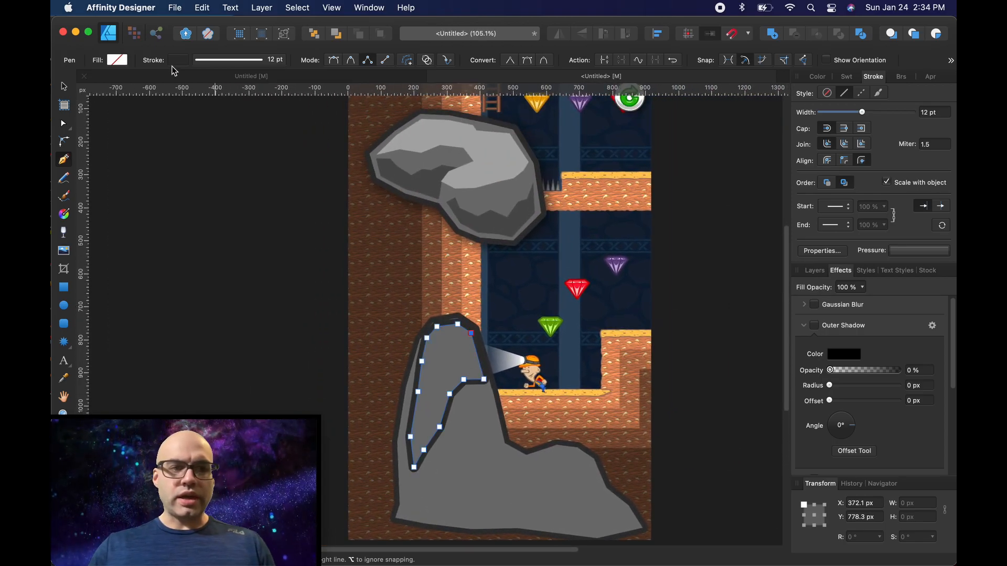
click(118, 59)
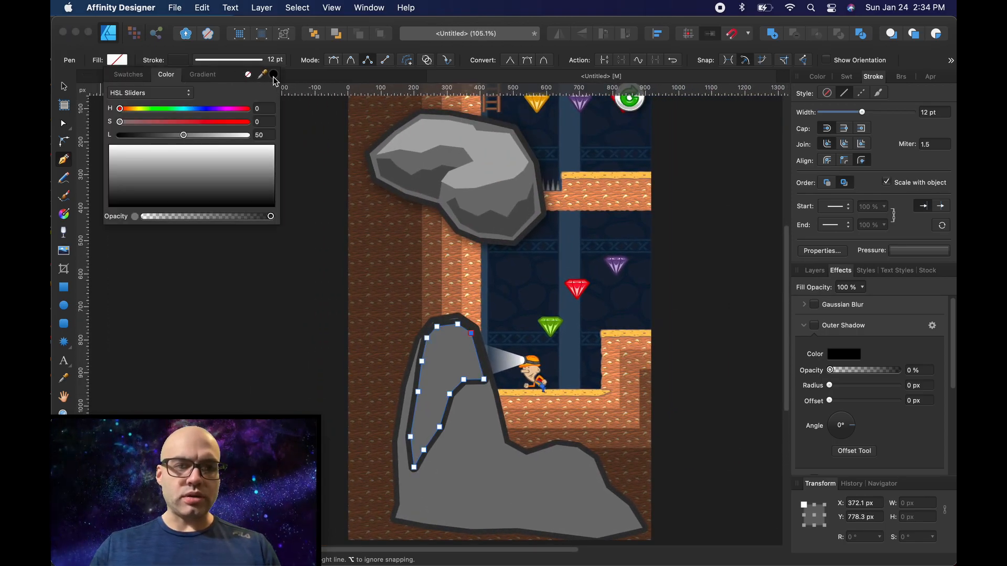
drag(262, 75, 426, 126)
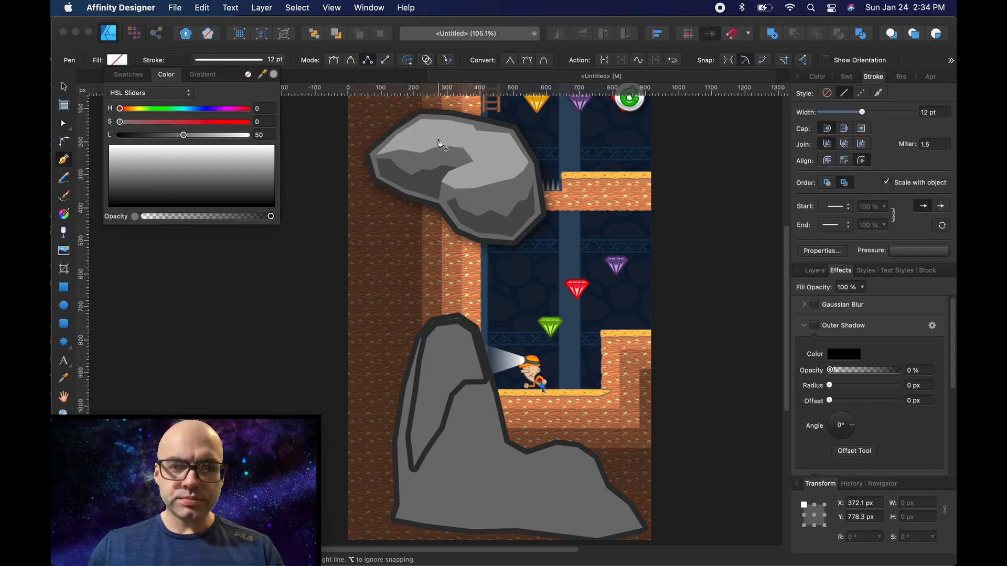
click(274, 76)
key(Escape)
key(v)
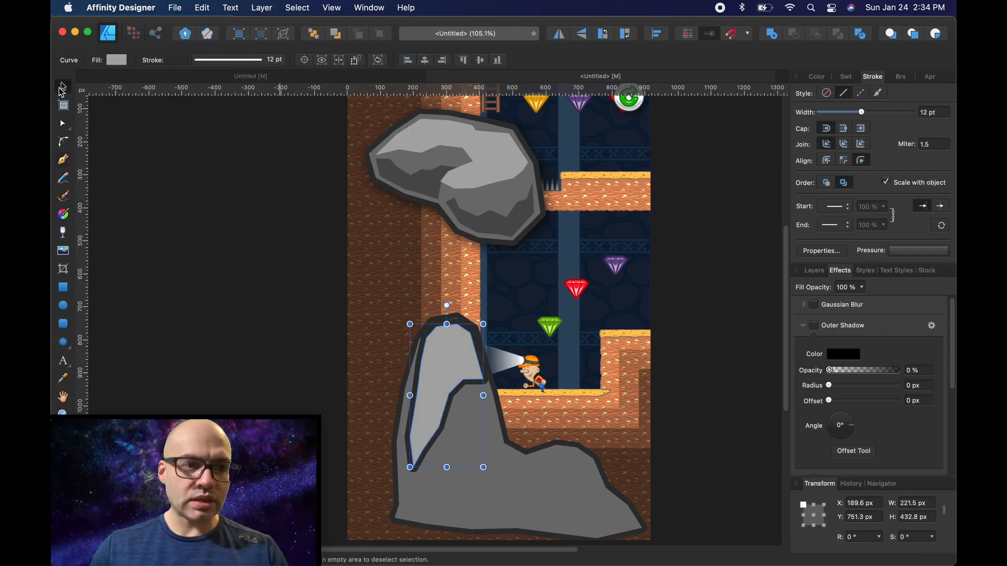
click(179, 62)
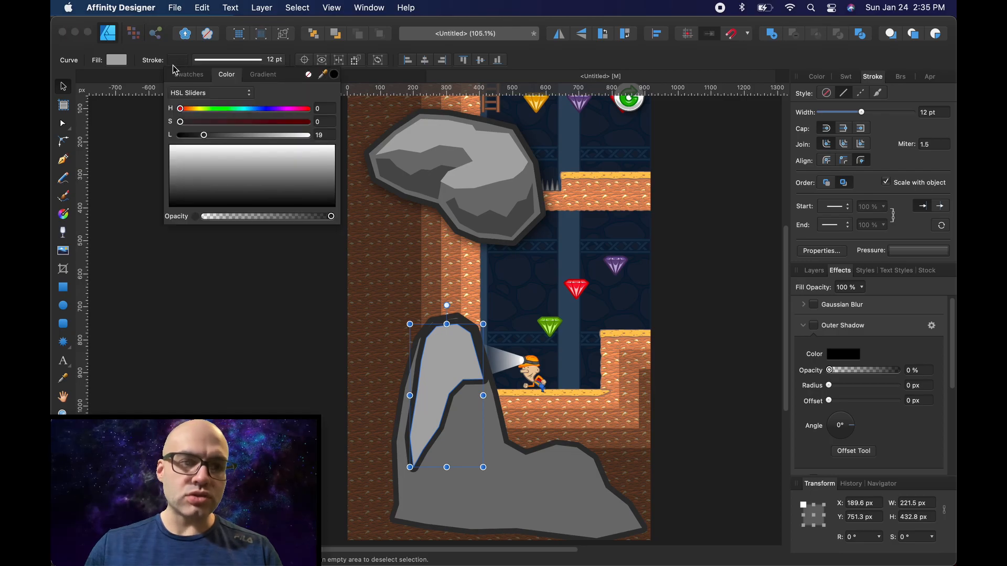
click(309, 75)
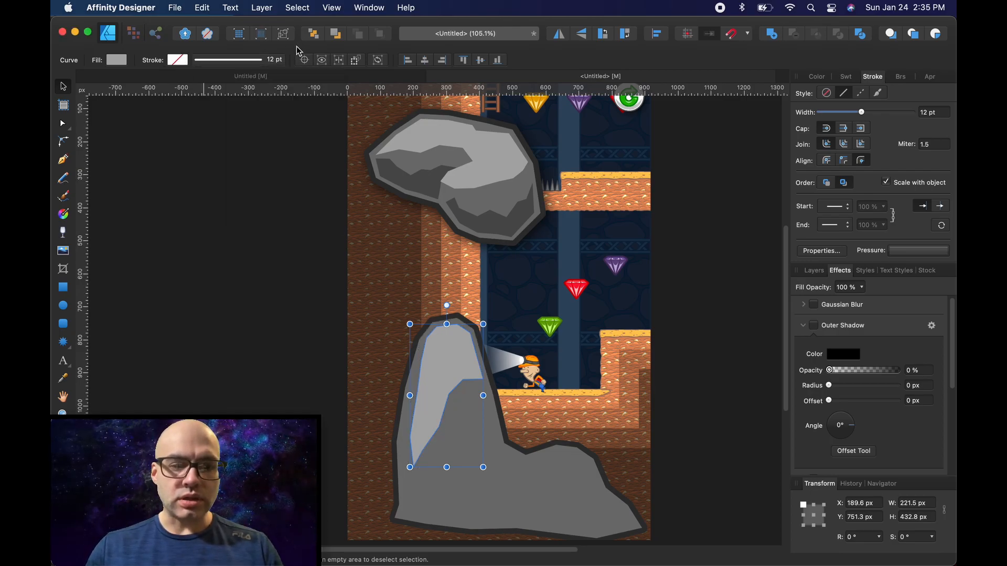
Shift the peak highlight slightly up and left, and move its lower left and bottom tip nodes closer to the rock's outline.
double_click(434, 396)
drag(412, 390, 409, 388)
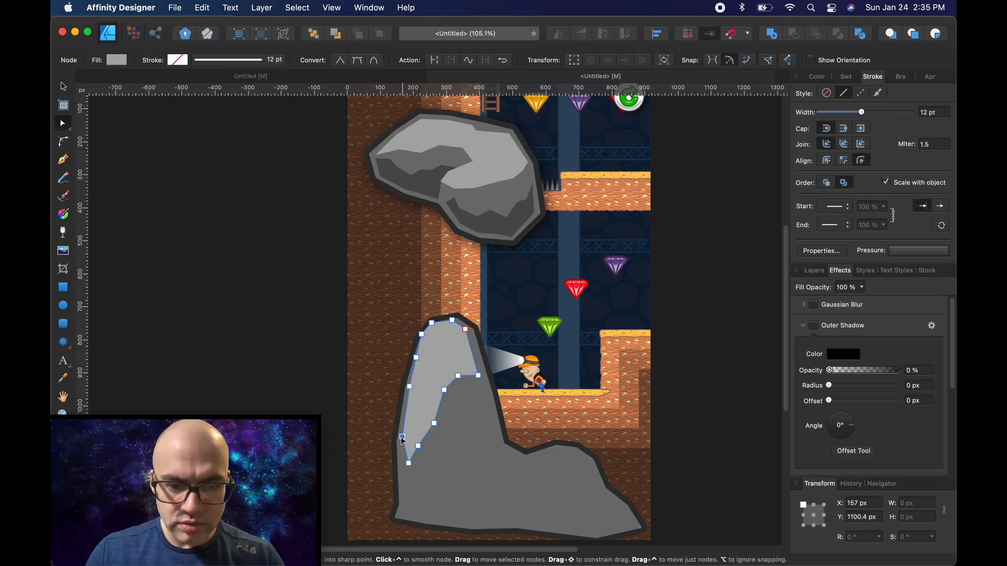
drag(405, 433, 404, 463)
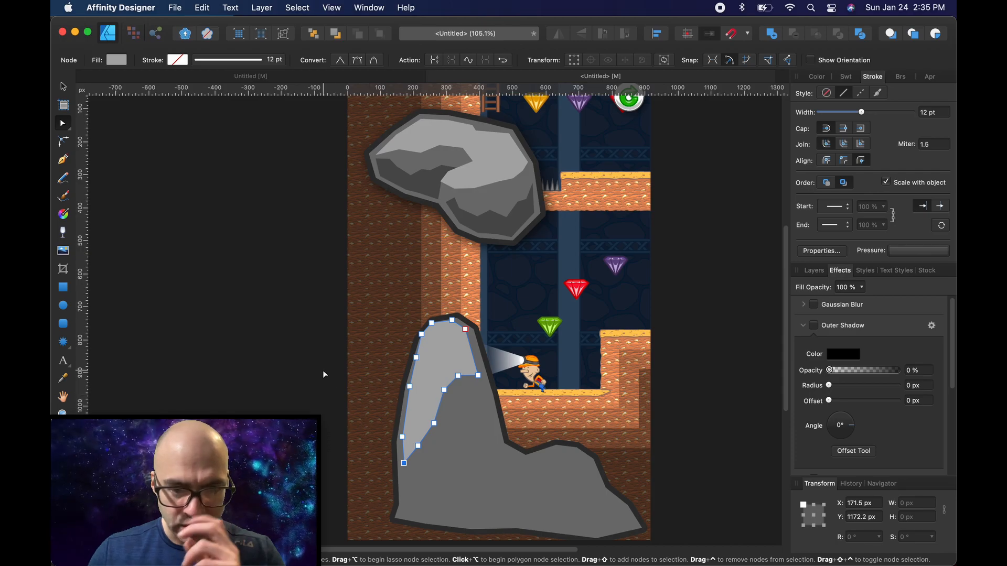
click(324, 372)
Adjust the highlight's upper left and right edge nodes so an even dark rim follows the rock's peak, and deselect it.
click(425, 370)
scroll(439, 328, up, 1)
scroll(441, 329, up, 5)
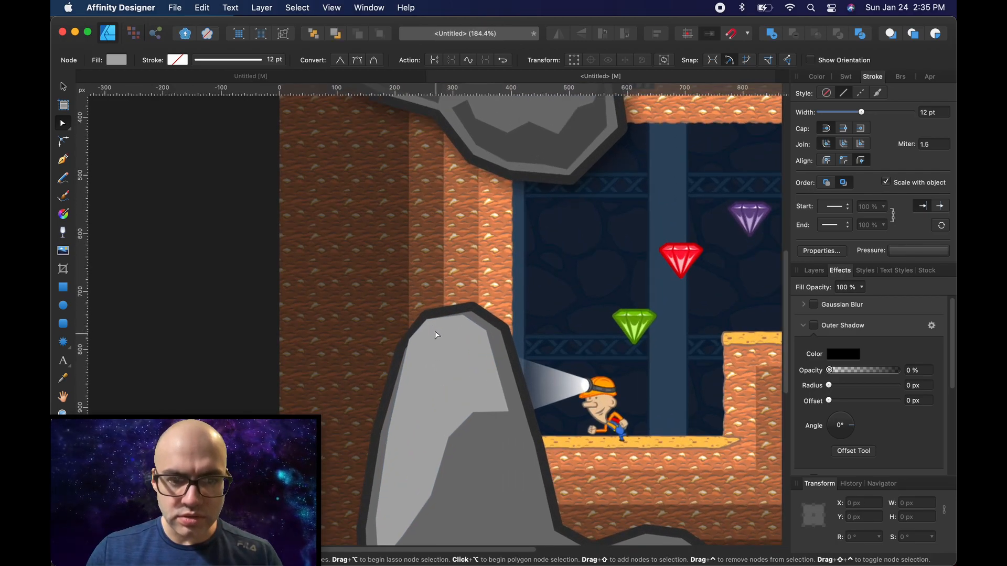
click(433, 324)
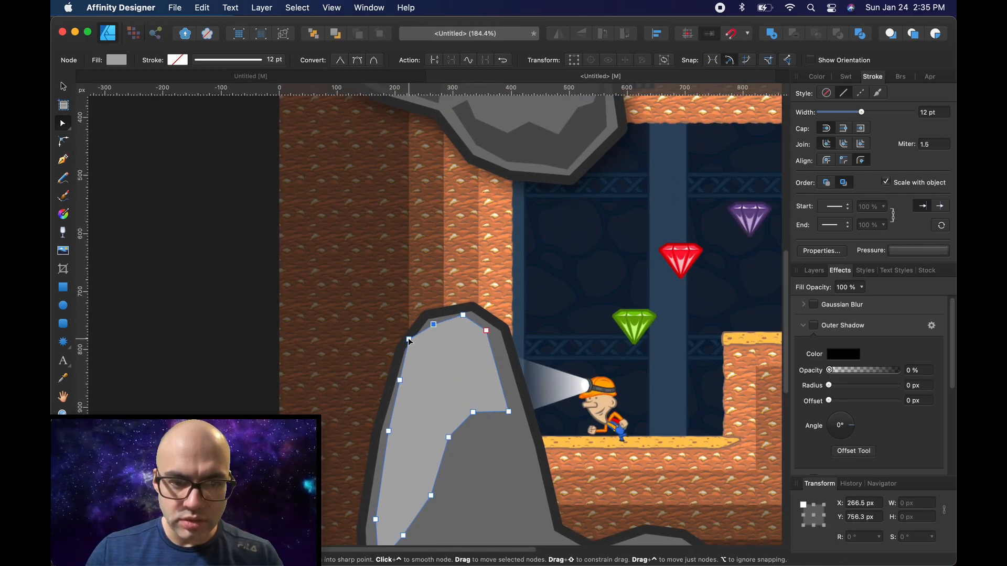
drag(410, 339, 412, 348)
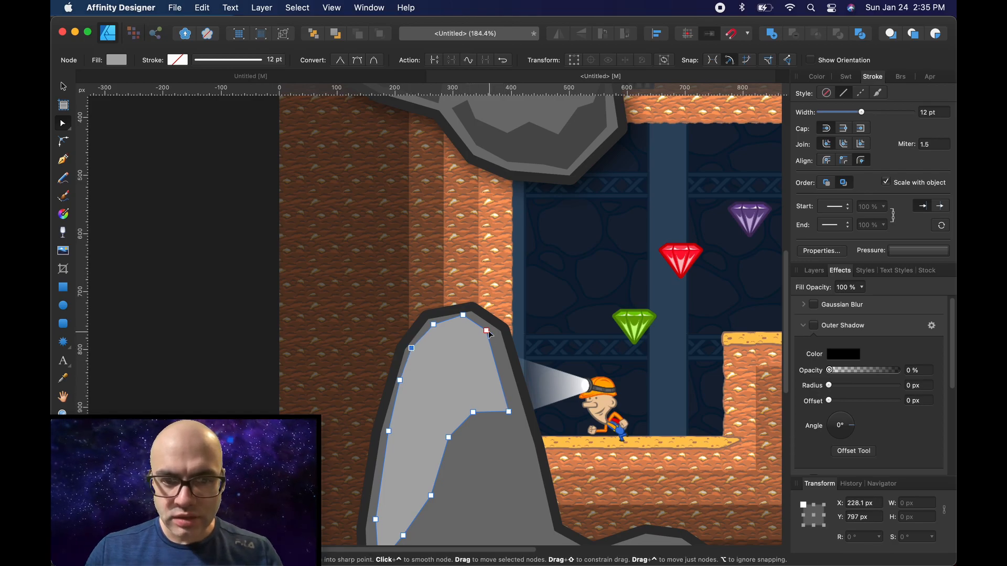
drag(486, 331, 495, 337)
drag(512, 413, 519, 411)
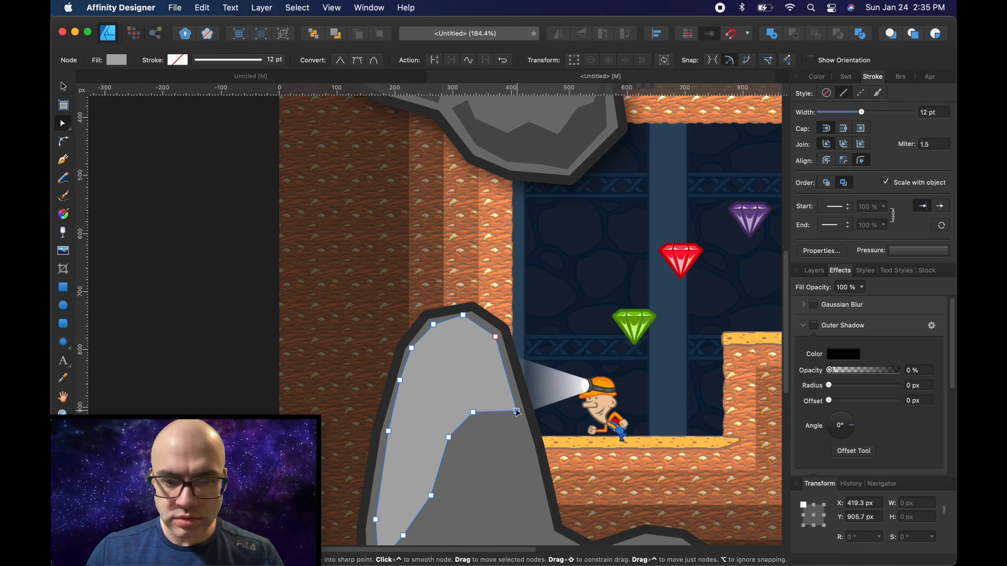
scroll(508, 307, down, 5)
click(128, 241)
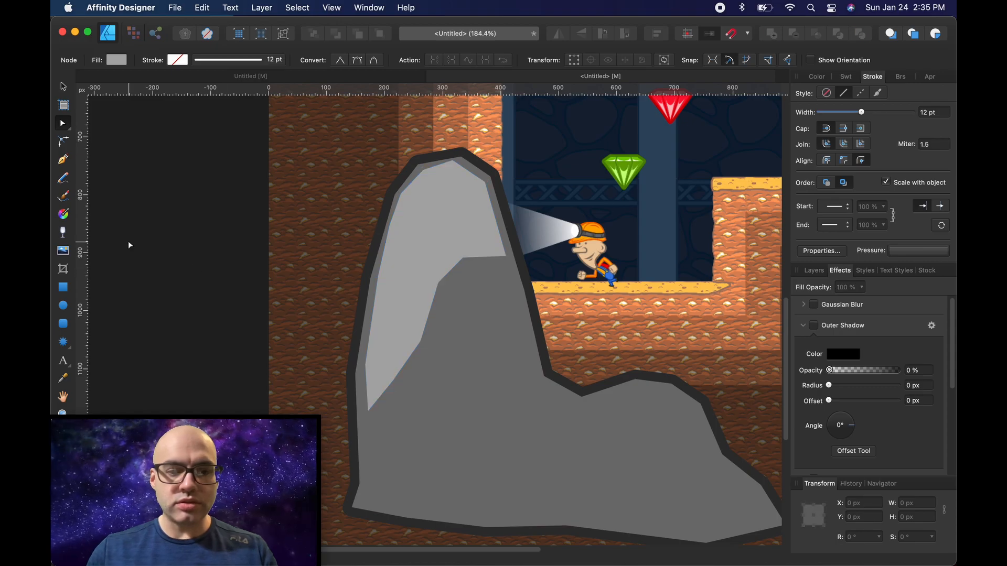
With the Pen tool, draw the upper edge of a second facet from the notch beside the hump leftward across the rock's middle.
click(63, 158)
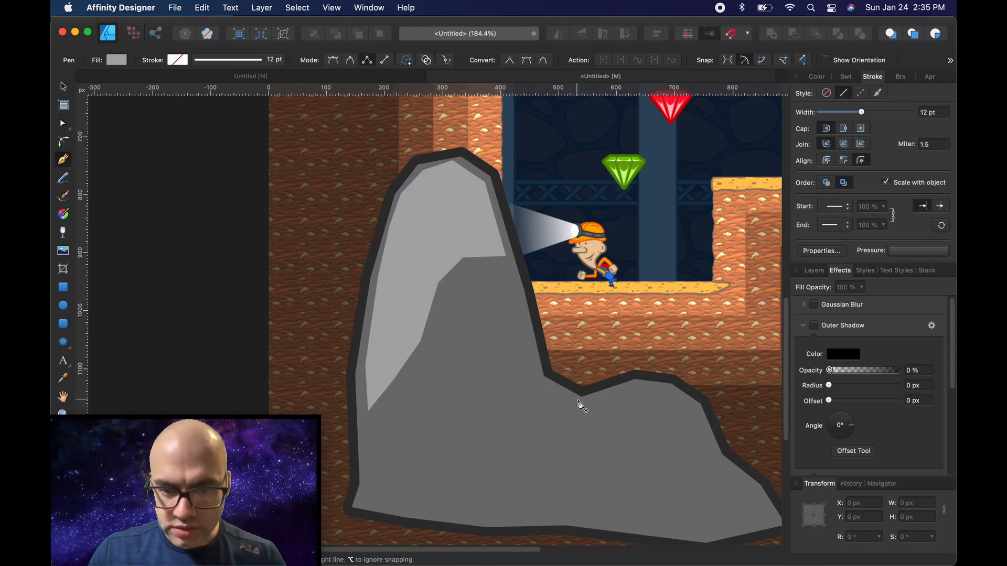
click(544, 383)
click(523, 382)
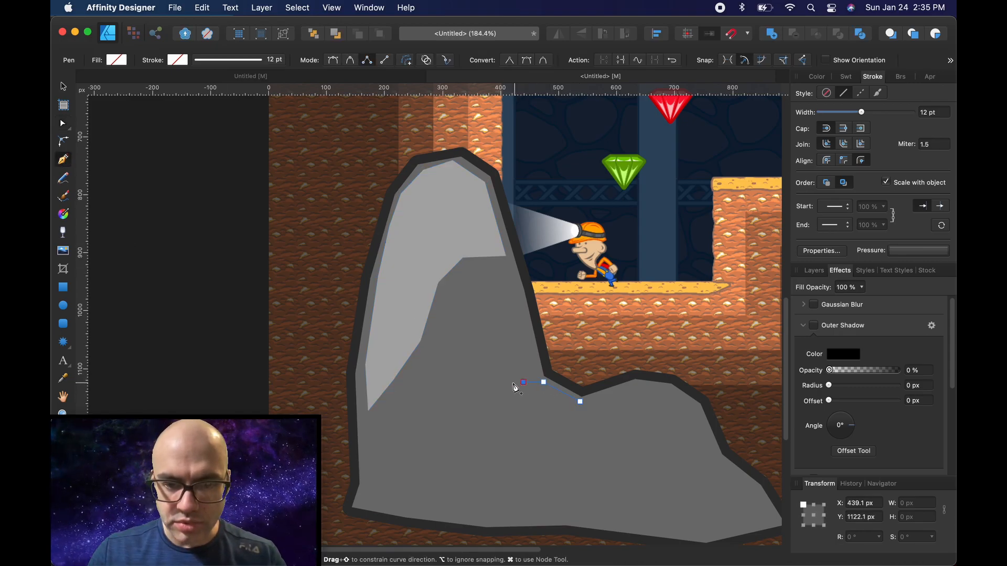
click(505, 377)
click(489, 368)
click(469, 361)
click(446, 369)
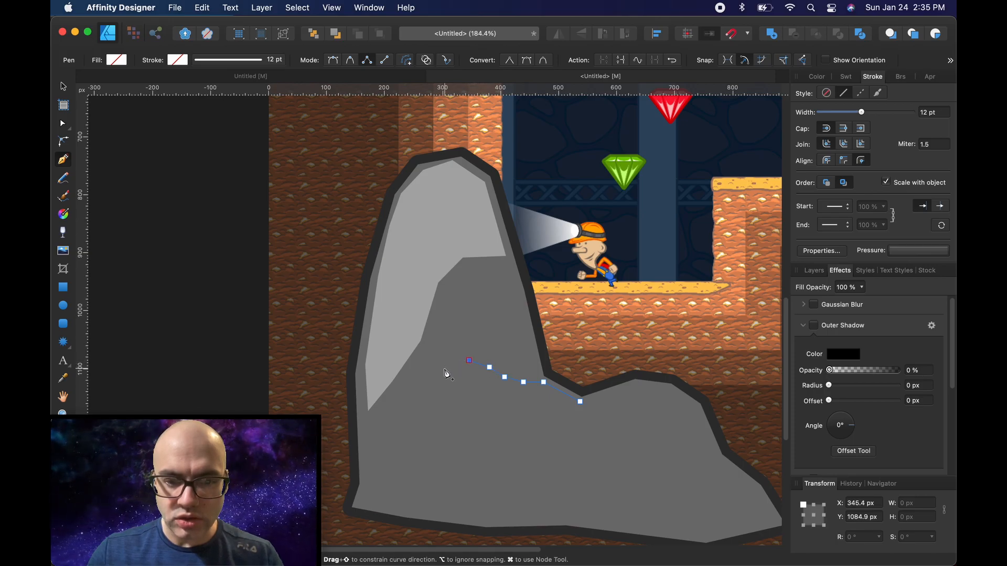
click(424, 385)
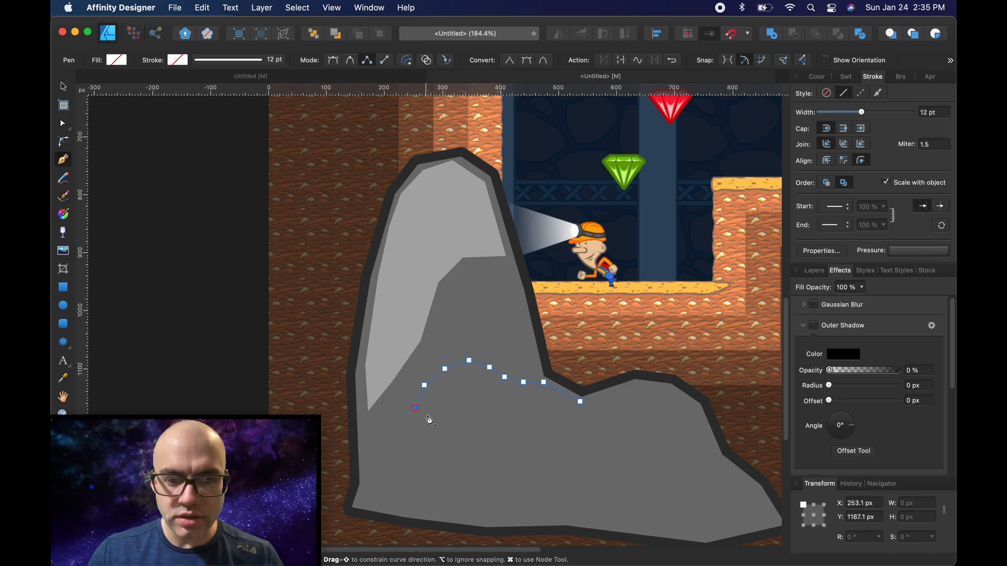
Continue the second facet with a jagged lower edge running from its left end across the rock toward the hump's right side.
click(472, 414)
click(482, 429)
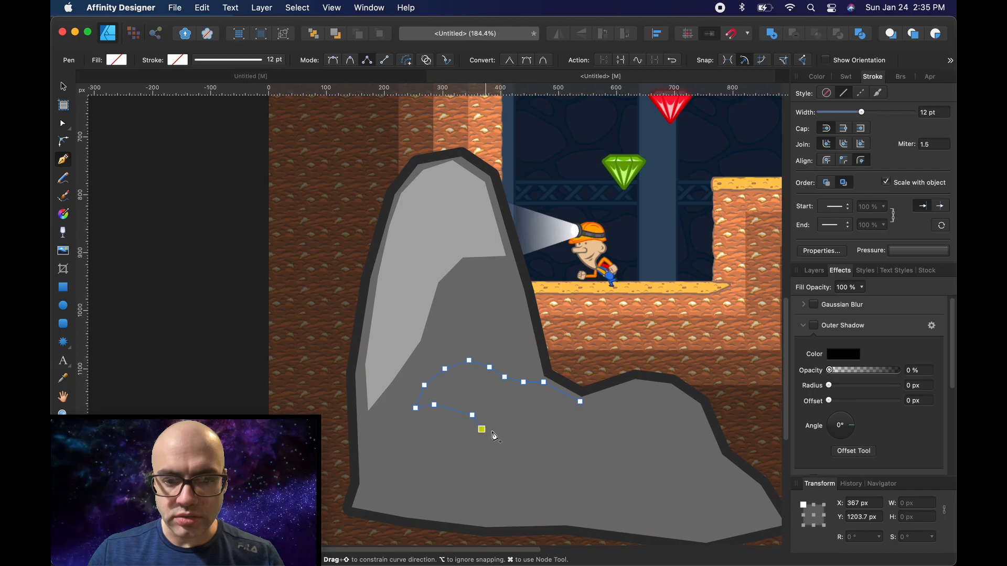
click(525, 431)
click(549, 428)
click(578, 439)
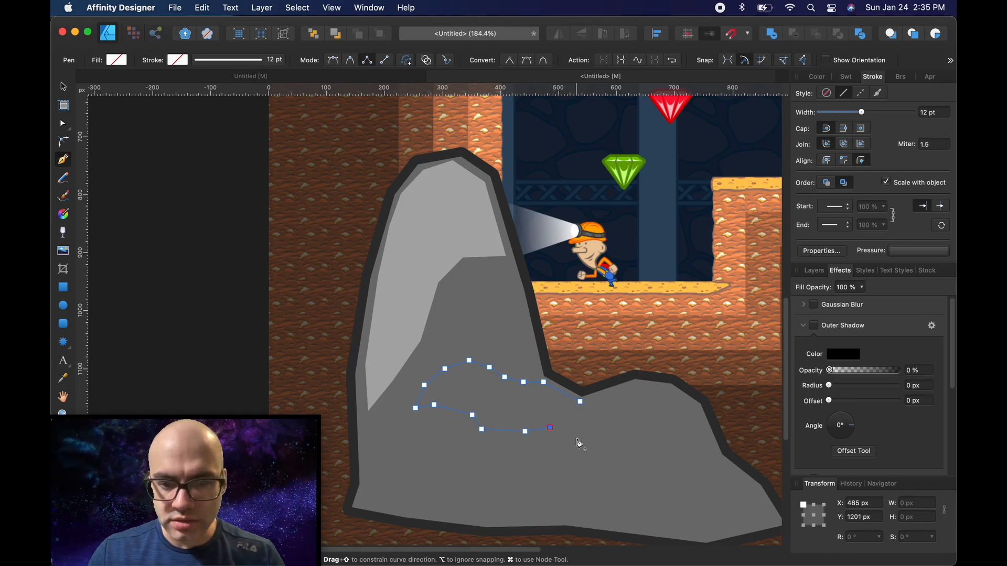
click(619, 428)
click(649, 424)
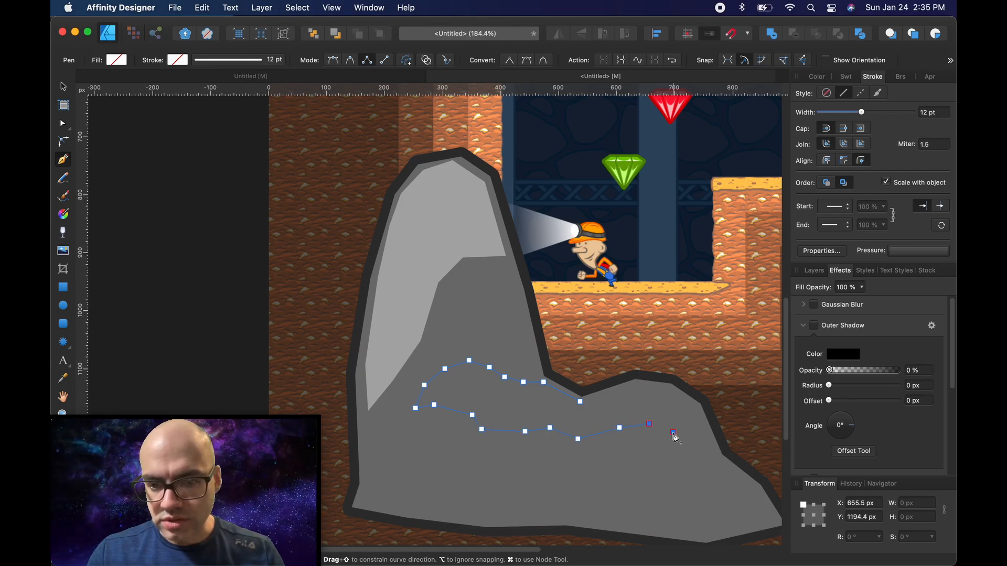
Round the facet's right end inside the rock's edge, follow the hump's top back, and close the path at the notch.
click(673, 432)
click(701, 427)
click(696, 412)
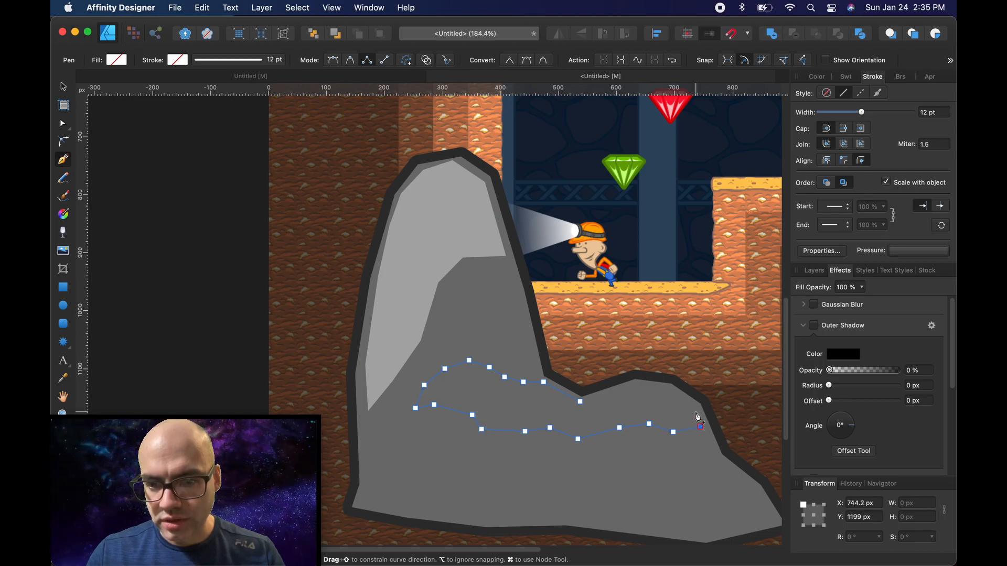
click(679, 399)
click(654, 391)
click(619, 395)
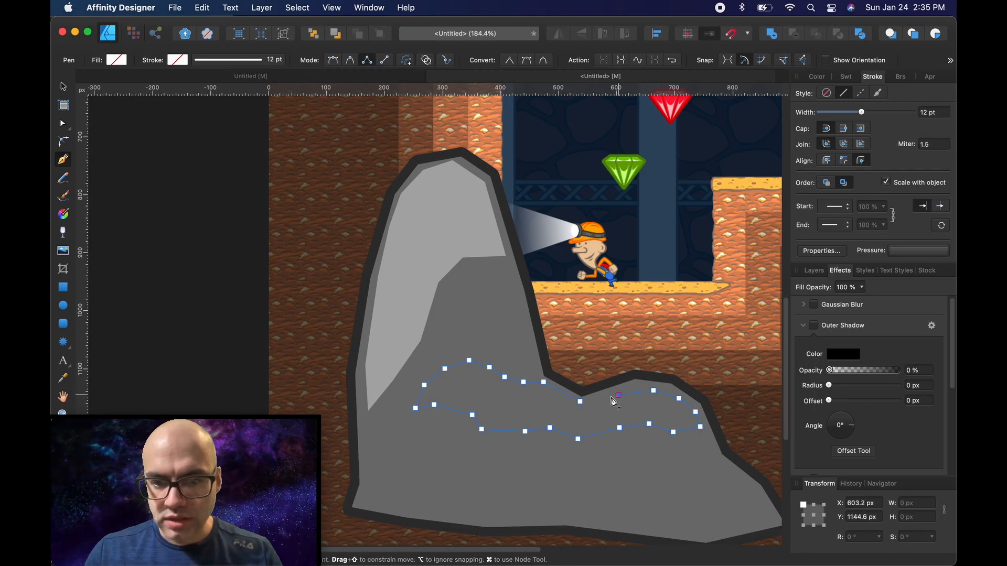
click(580, 401)
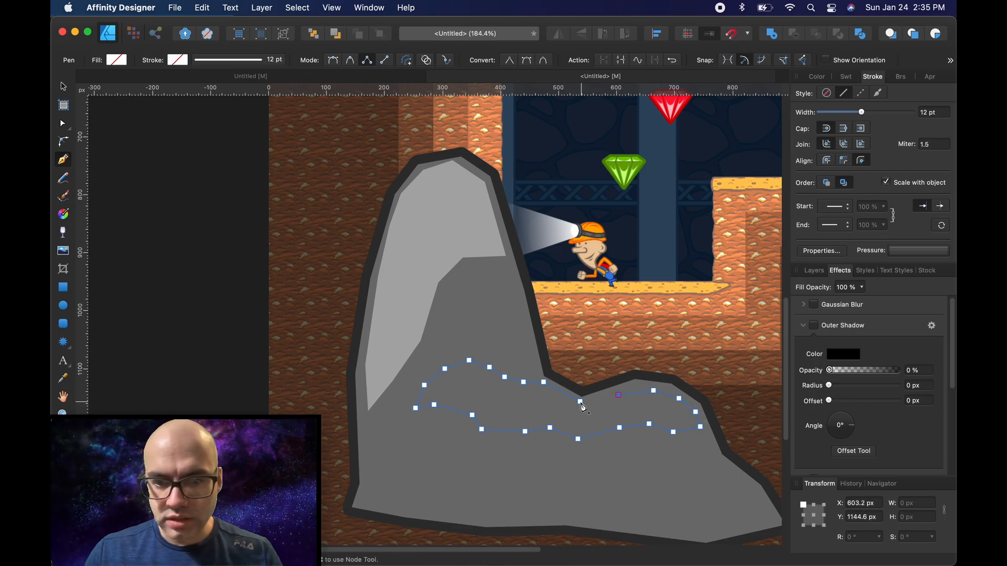
Fill the second facet with the most recent light grey swatch and deselect it.
click(117, 60)
click(126, 74)
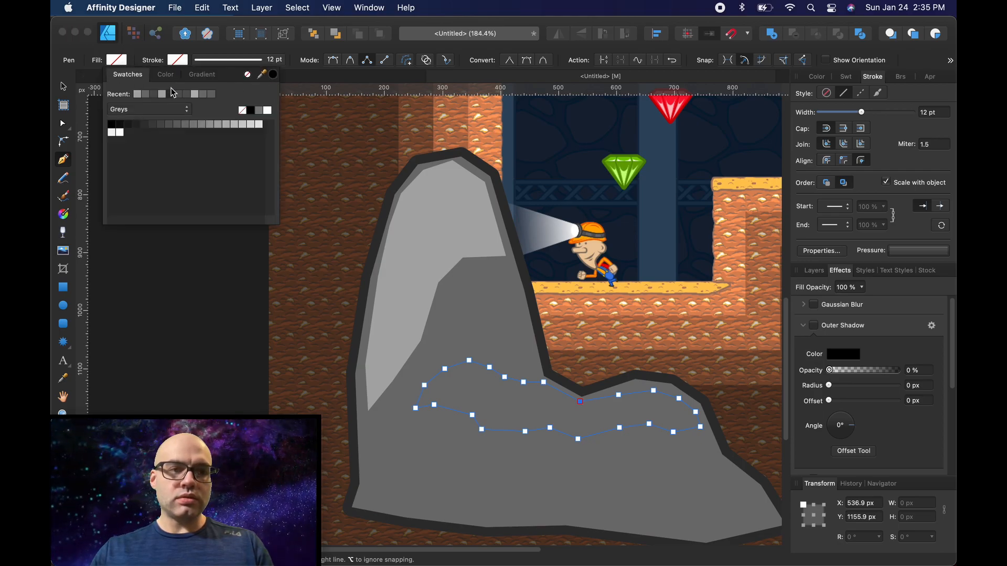
click(139, 96)
click(355, 52)
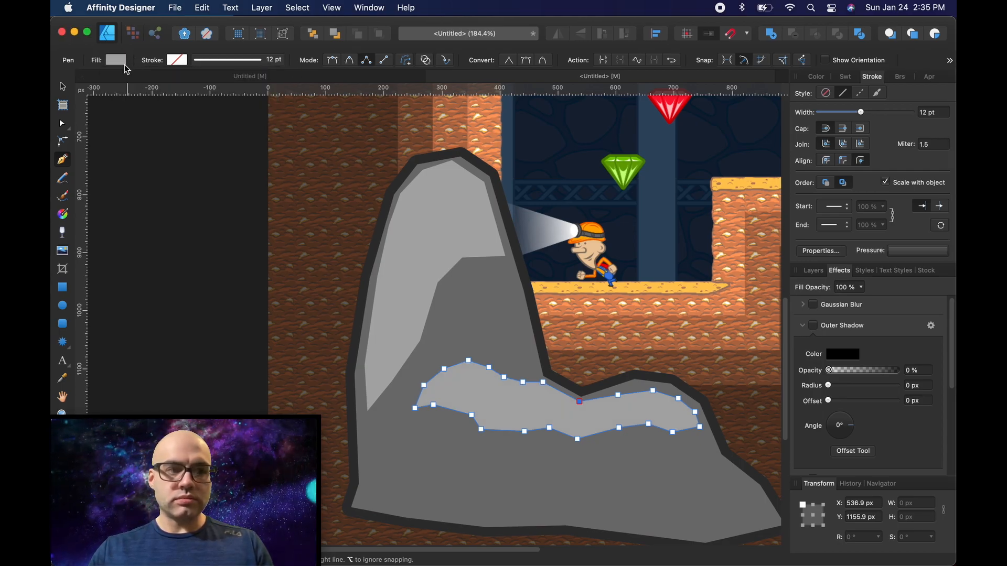
click(62, 86)
click(167, 145)
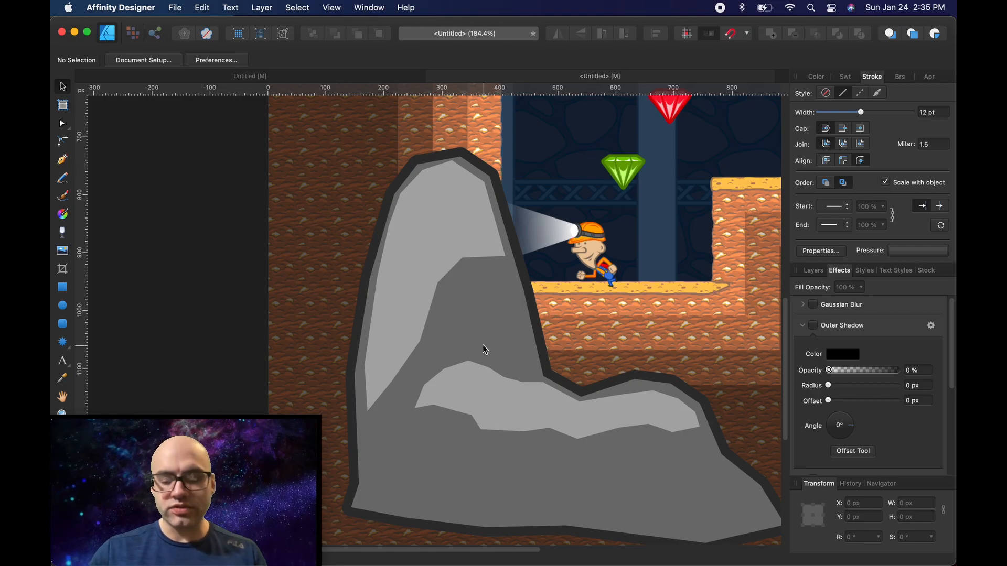
Move the second facet's upper nodes over the hump and beside the notch so the dark rim follows the rock's outline.
click(582, 410)
double_click(582, 409)
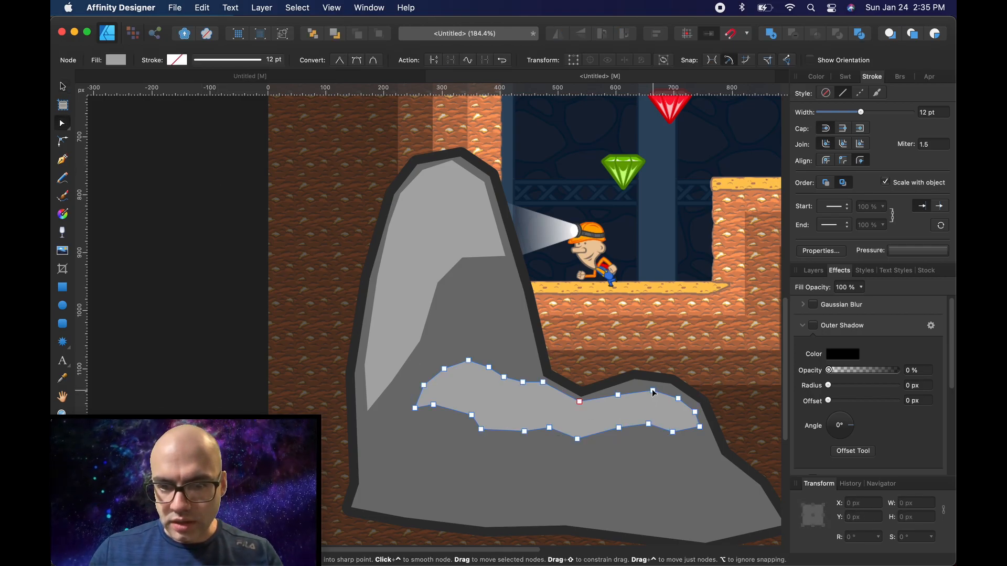
click(641, 387)
drag(678, 399, 607, 401)
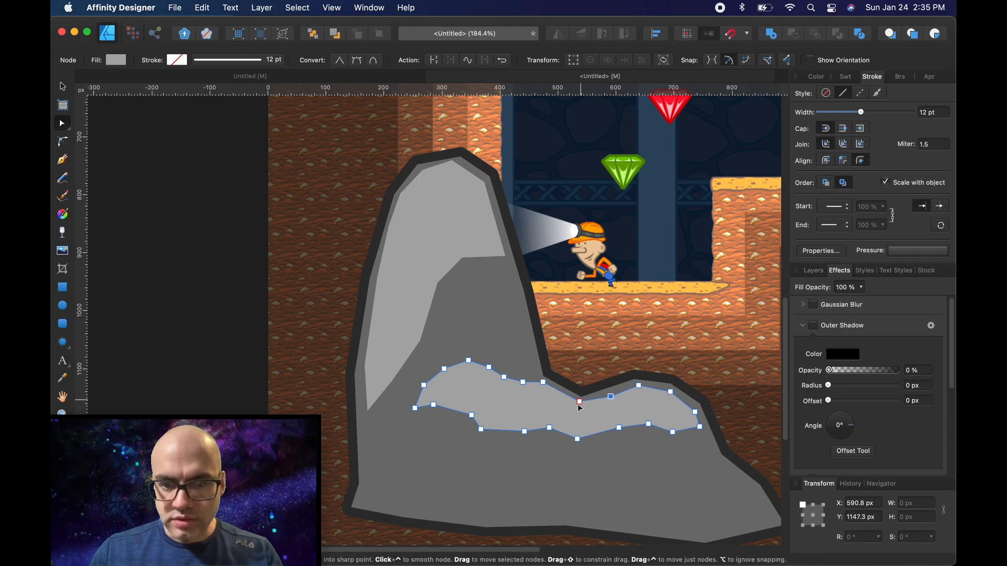
drag(578, 405, 575, 409)
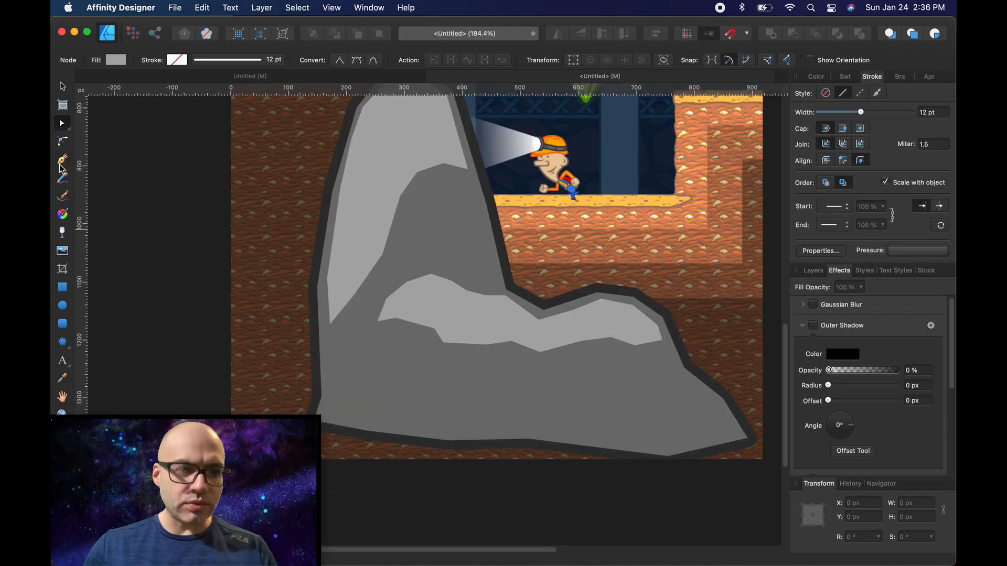
With the Pen tool, draw a small closed, slanting facet near the rock's lower left base.
click(61, 162)
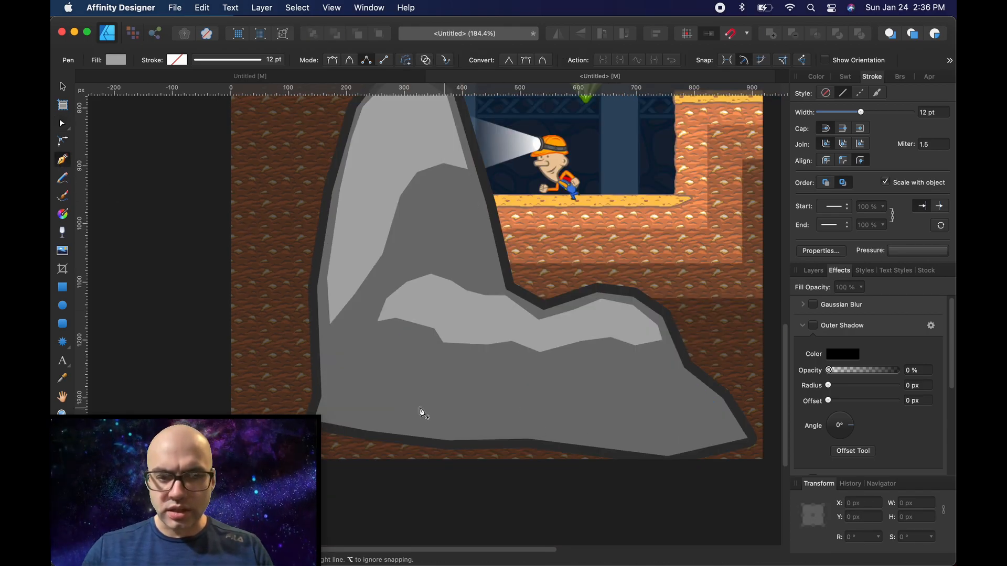
click(351, 386)
click(374, 374)
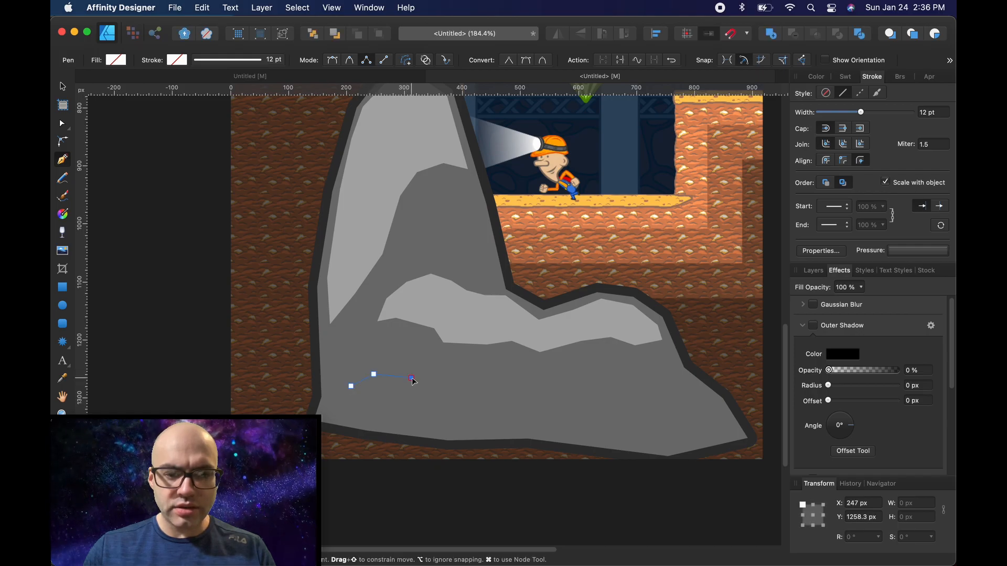
click(412, 377)
click(436, 393)
click(483, 398)
click(471, 414)
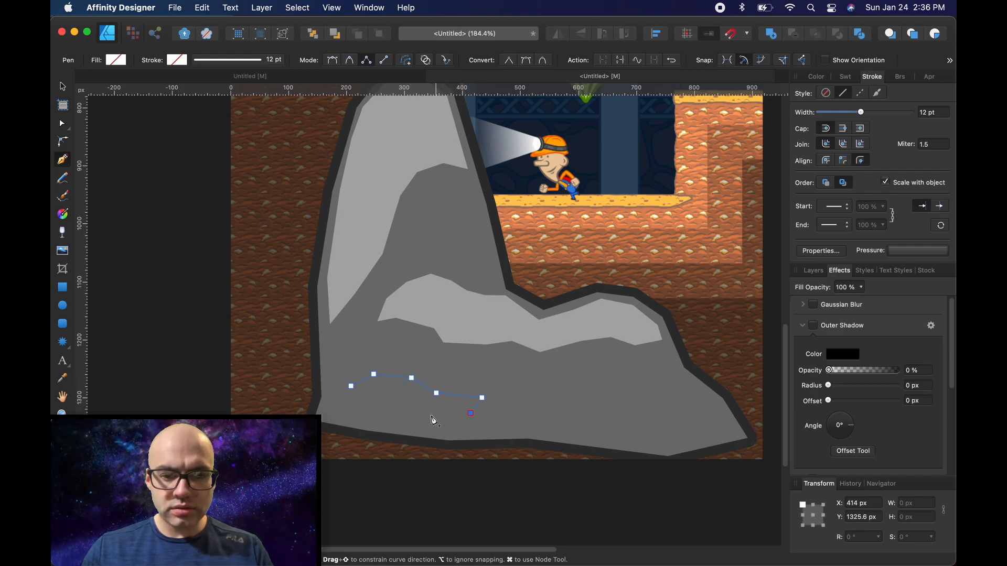
click(424, 414)
click(395, 398)
click(351, 386)
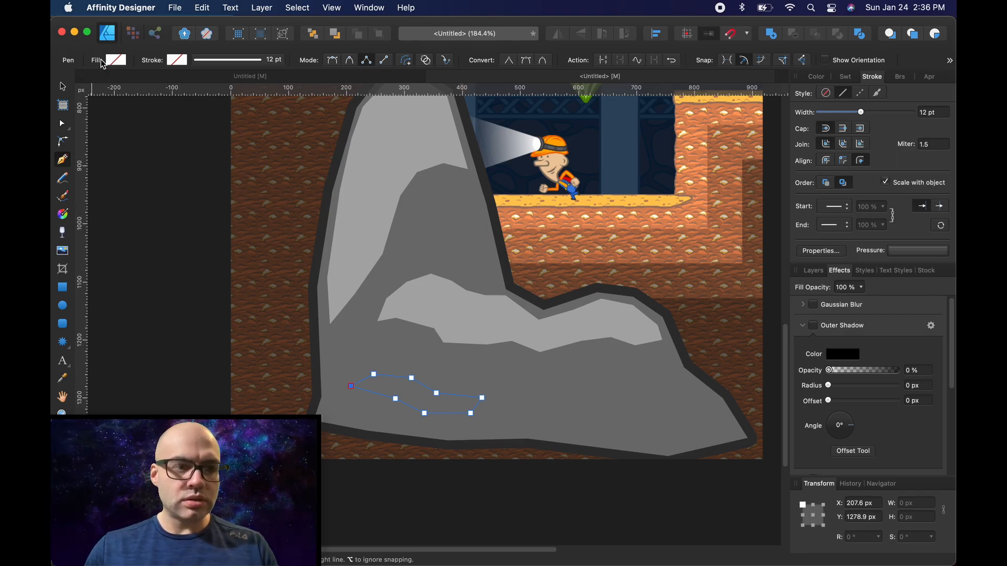
Fill the small lower left facet with the most recent light grey swatch.
click(116, 60)
click(128, 76)
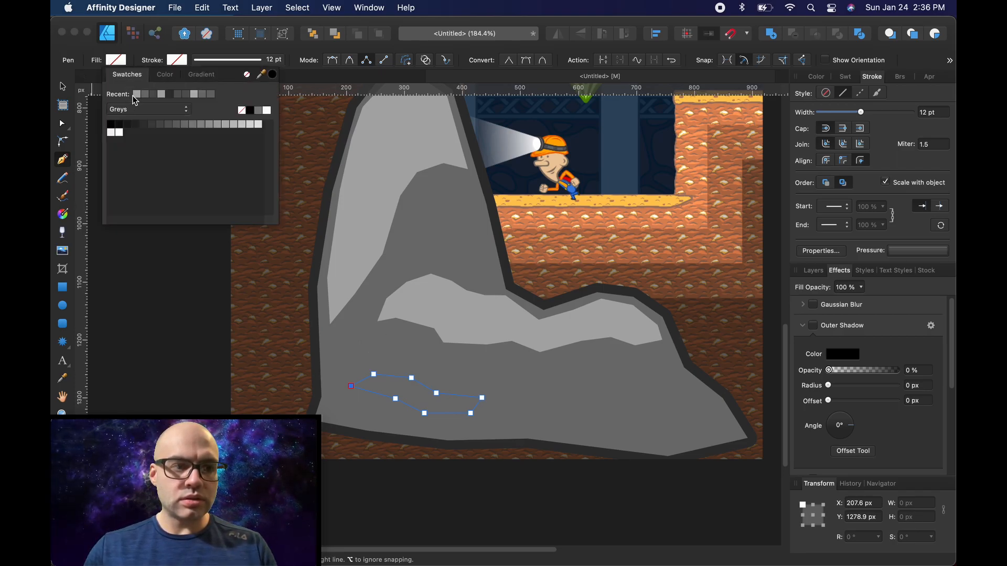
click(135, 94)
drag(406, 36, 403, 39)
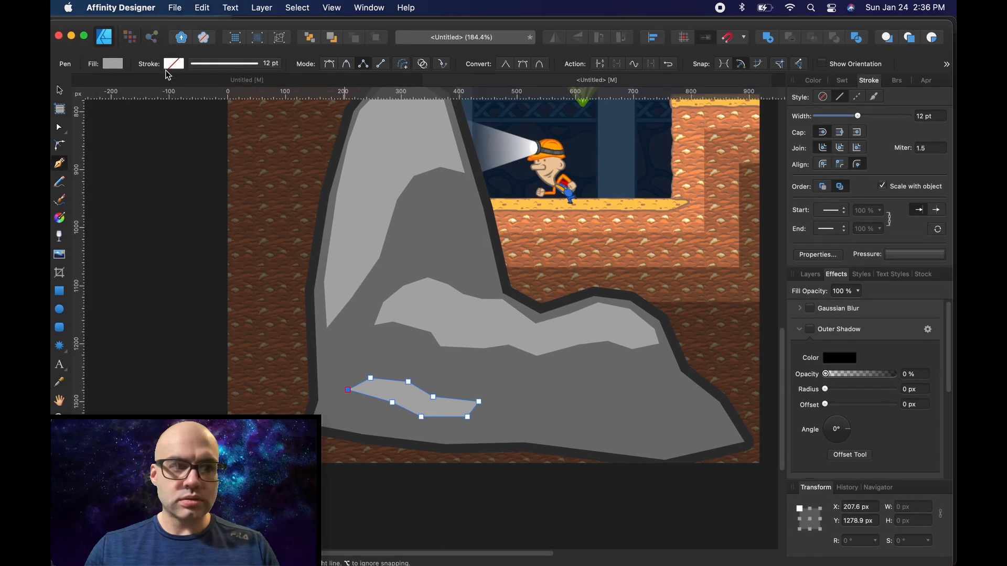
drag(89, 28, 92, 24)
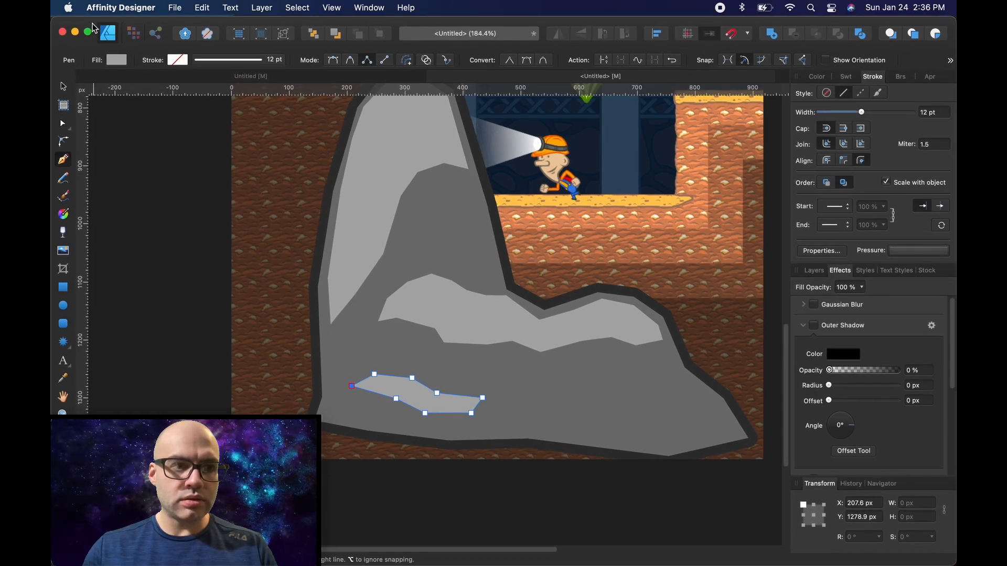
Add a node on the small facet's right end, pull it outward to a point, and raise the left tip slightly.
key(a)
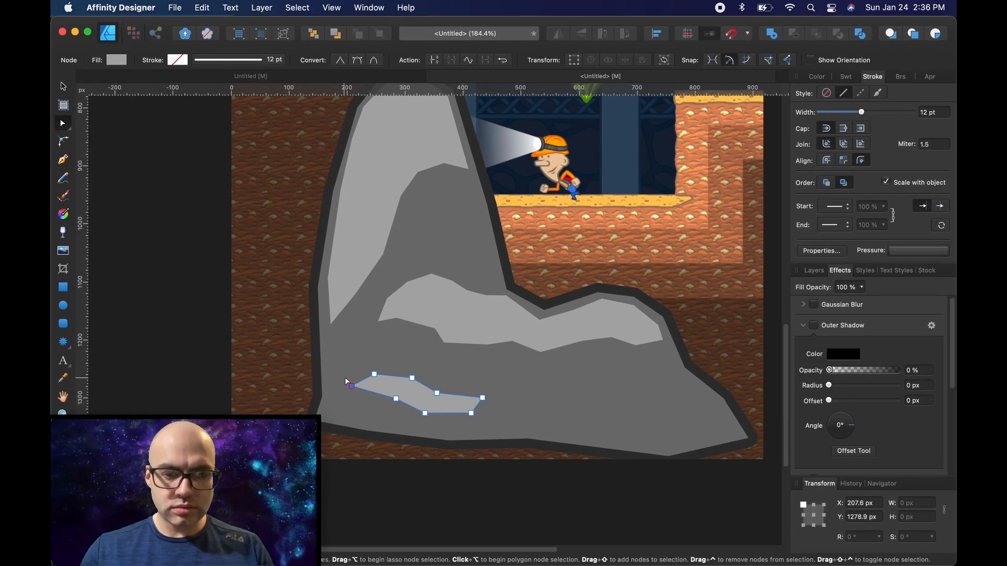
click(478, 404)
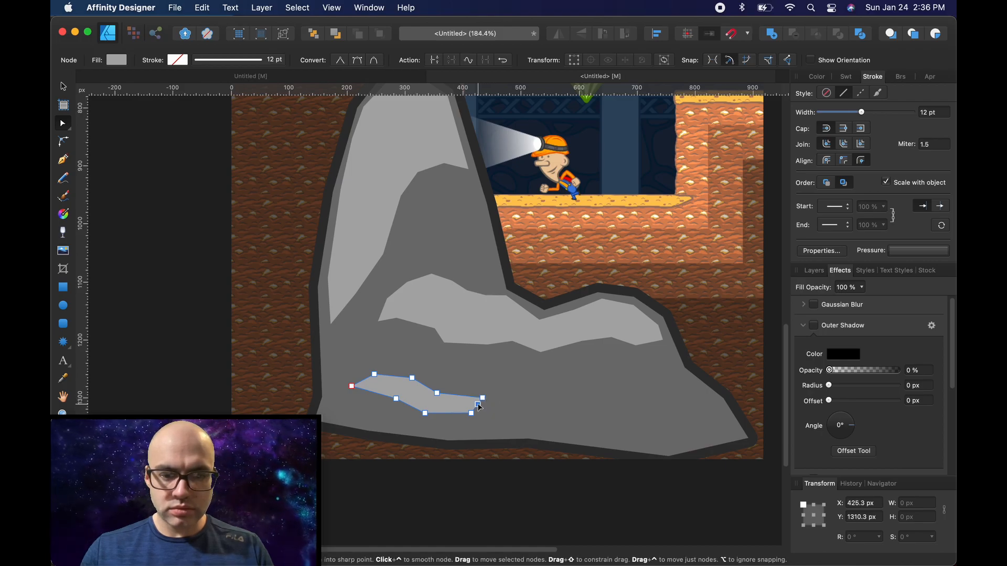
drag(478, 405, 510, 402)
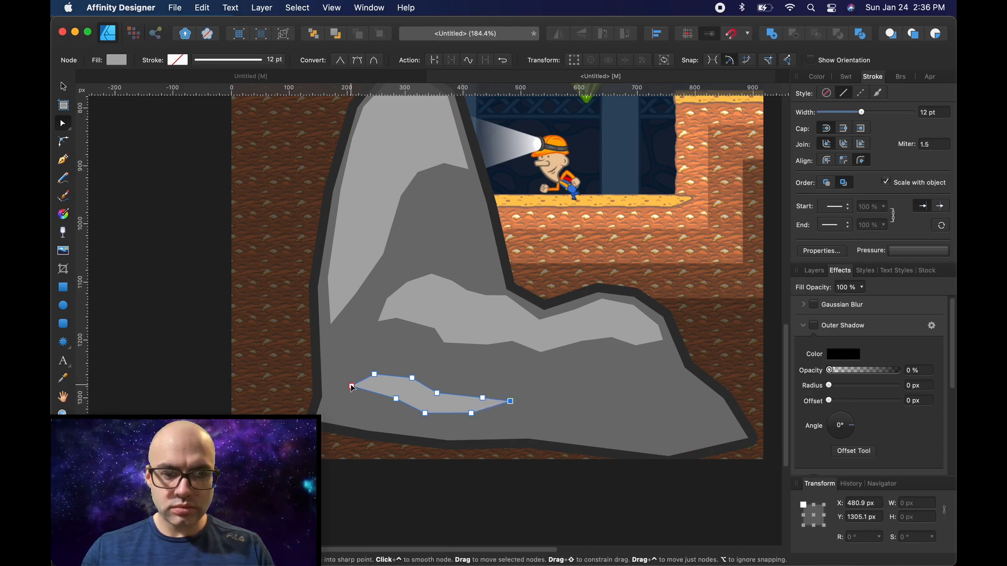
drag(352, 386, 348, 376)
click(292, 340)
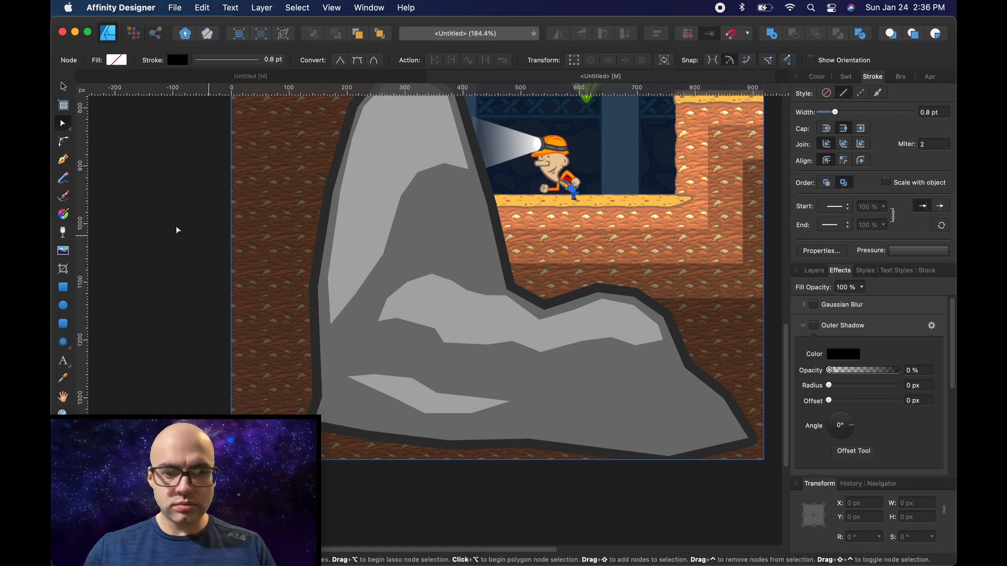
With the Pen tool, draw a closed facet at the rock's lower right, starting and ending by its sloping outer edge.
click(62, 160)
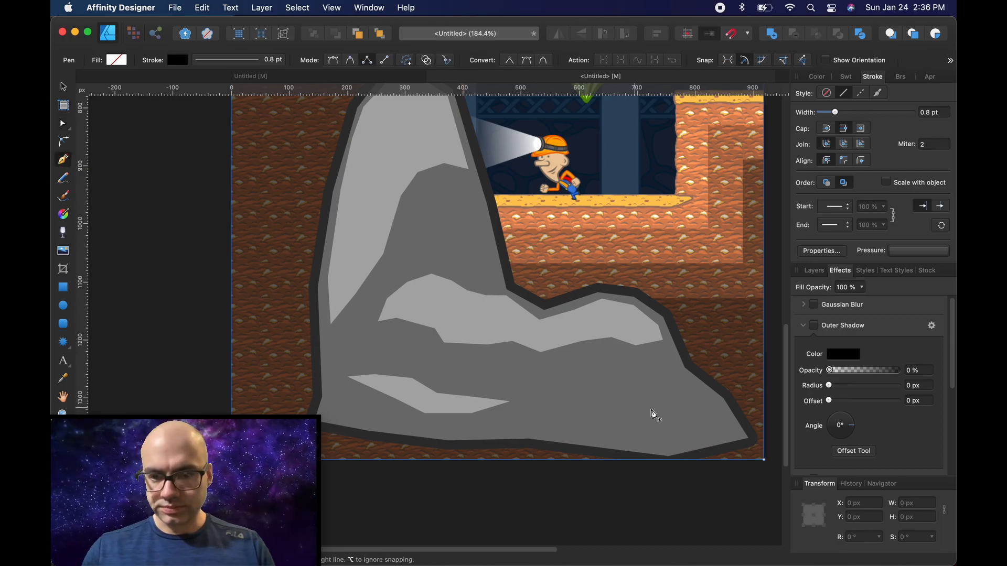
click(723, 405)
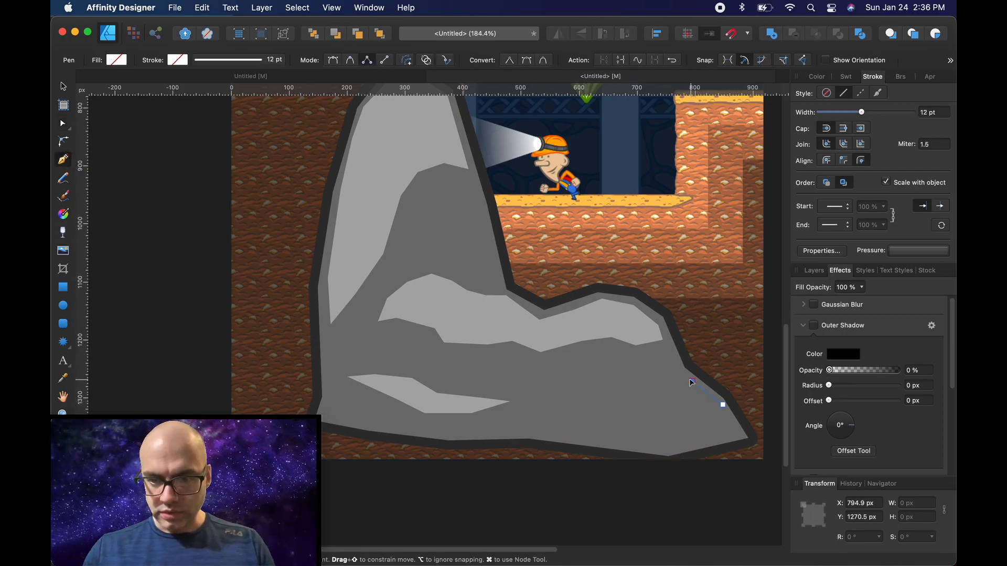
click(693, 381)
click(668, 376)
click(601, 393)
click(565, 402)
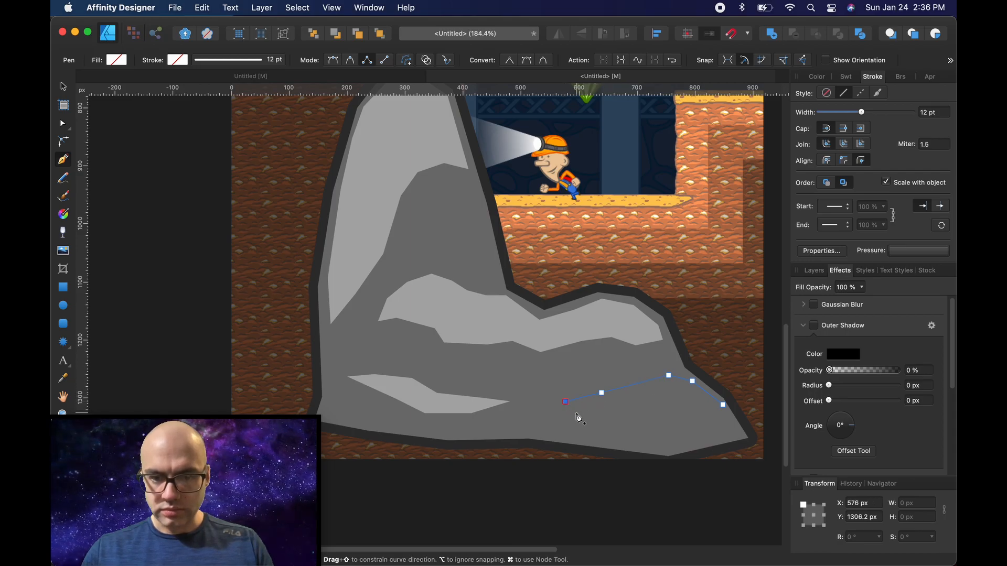
click(580, 413)
click(636, 416)
click(677, 407)
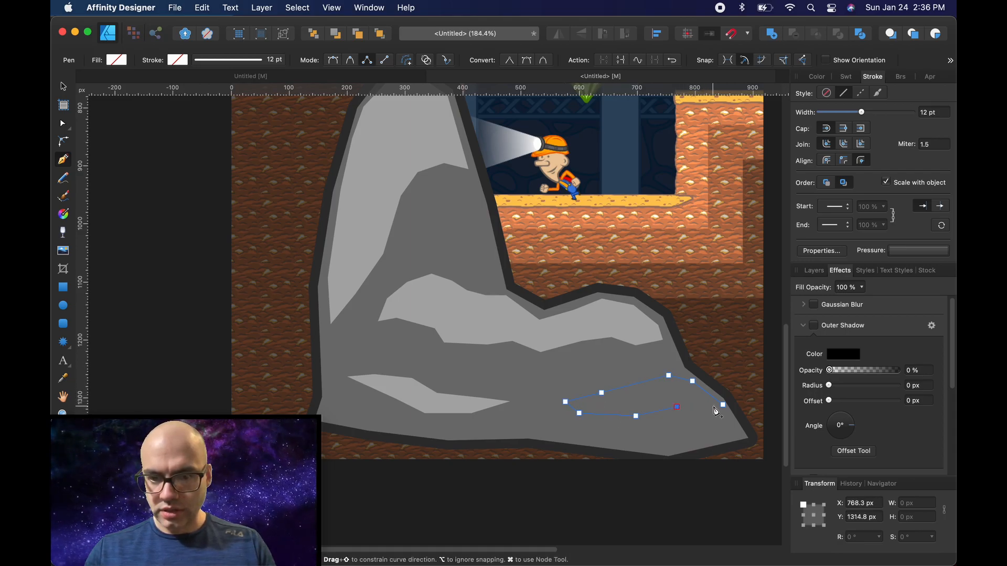
click(694, 400)
click(724, 405)
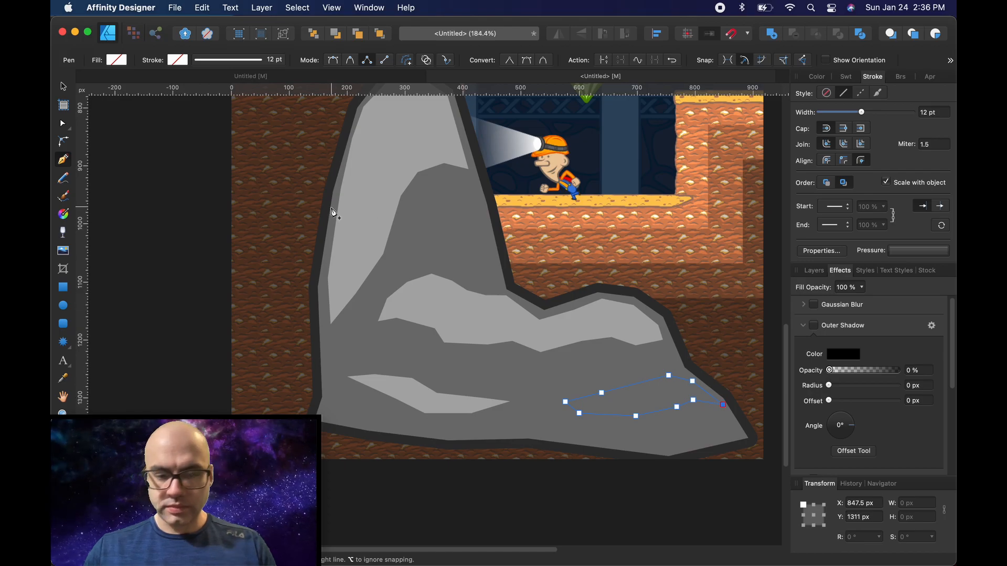
Fill the lower right facet with the most recent light grey swatch.
click(116, 60)
click(124, 76)
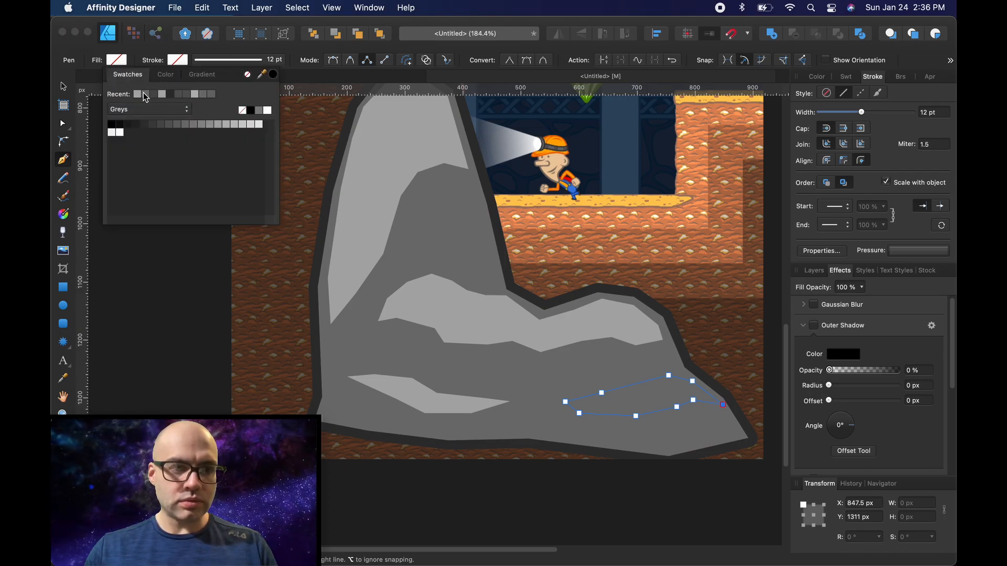
click(137, 95)
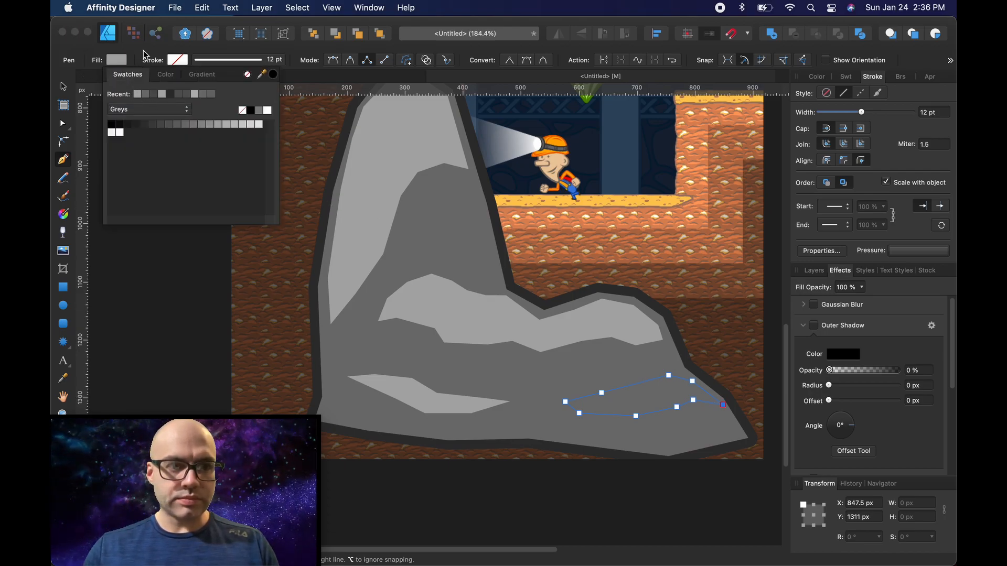
Cut the hidden lower right facet, paste it inside the rock shape, and deselect it.
click(70, 88)
key(super+x)
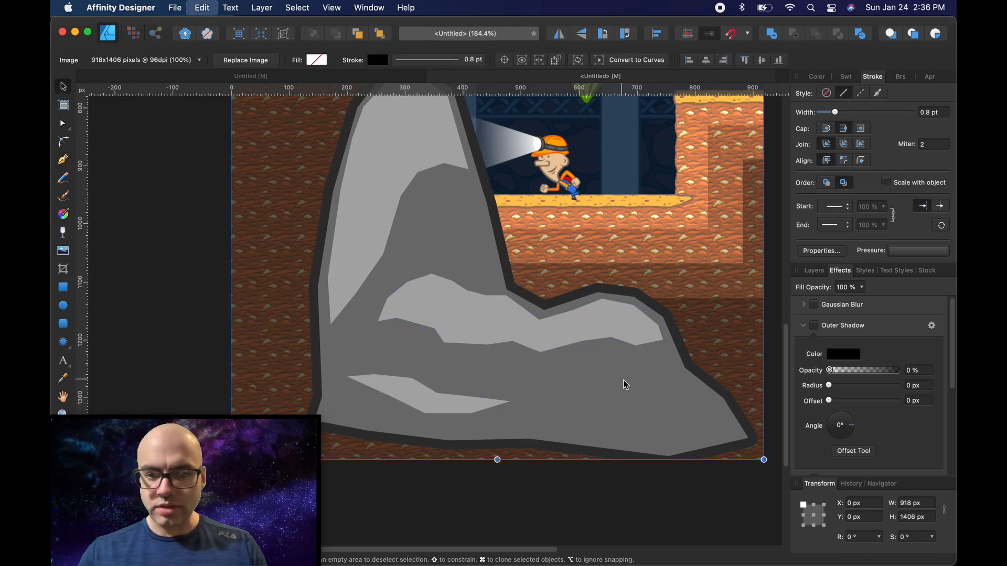
click(669, 404)
key(super+alt+v)
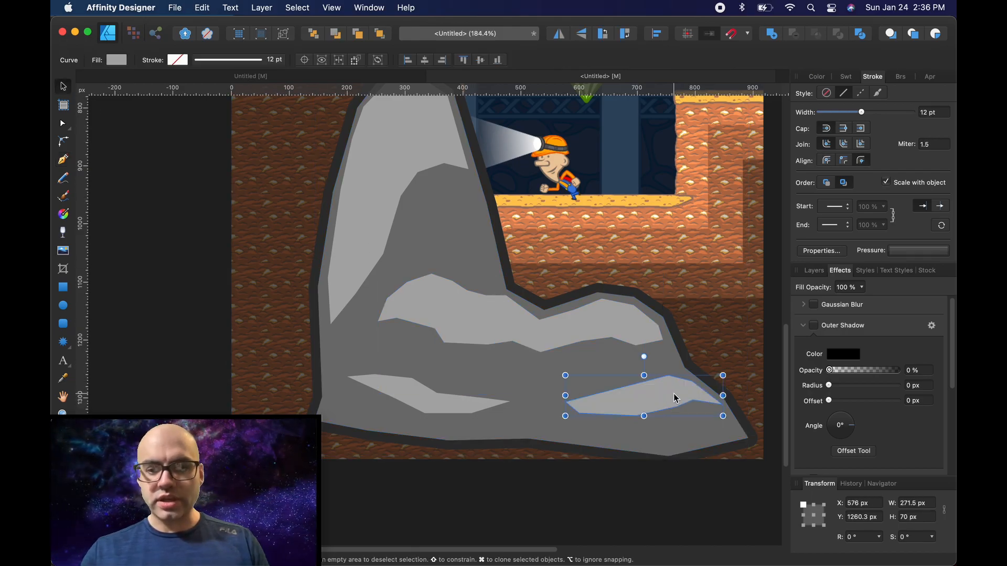
click(187, 278)
Reshape the lower right highlight facet by lowering its upper left edge node and left tip into a thin taper, and deselect it.
scroll(553, 351, up, 3)
scroll(553, 351, left, 2)
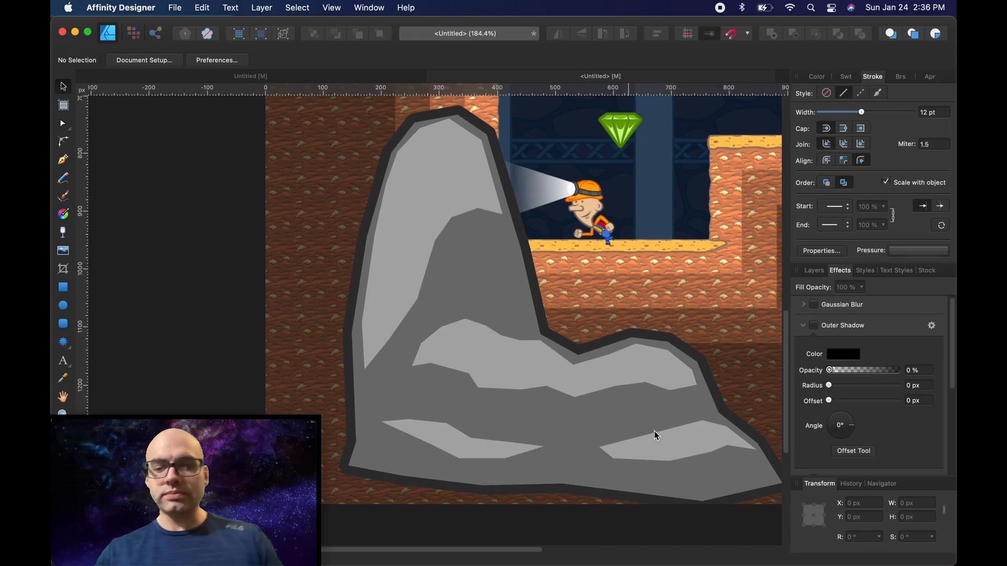
double_click(710, 437)
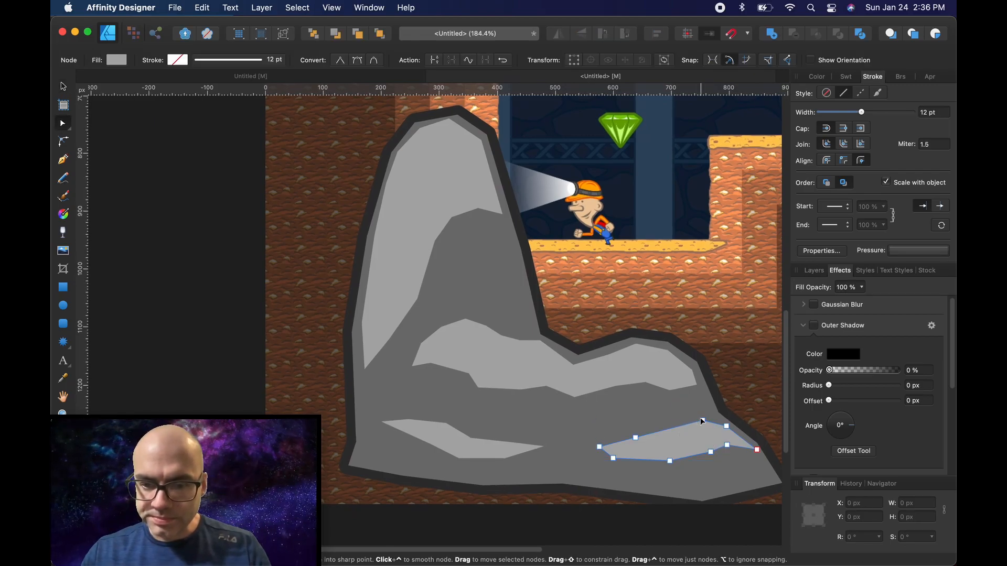
drag(634, 439, 665, 449)
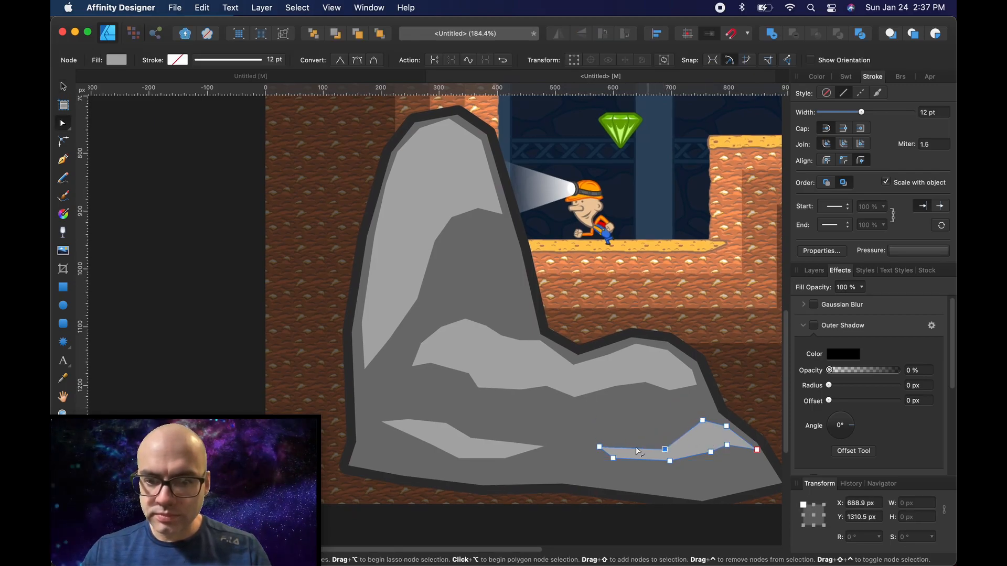
mouse_move(599, 449)
mouse_down()
mouse_move(609, 455)
mouse_move(594, 457)
mouse_up()
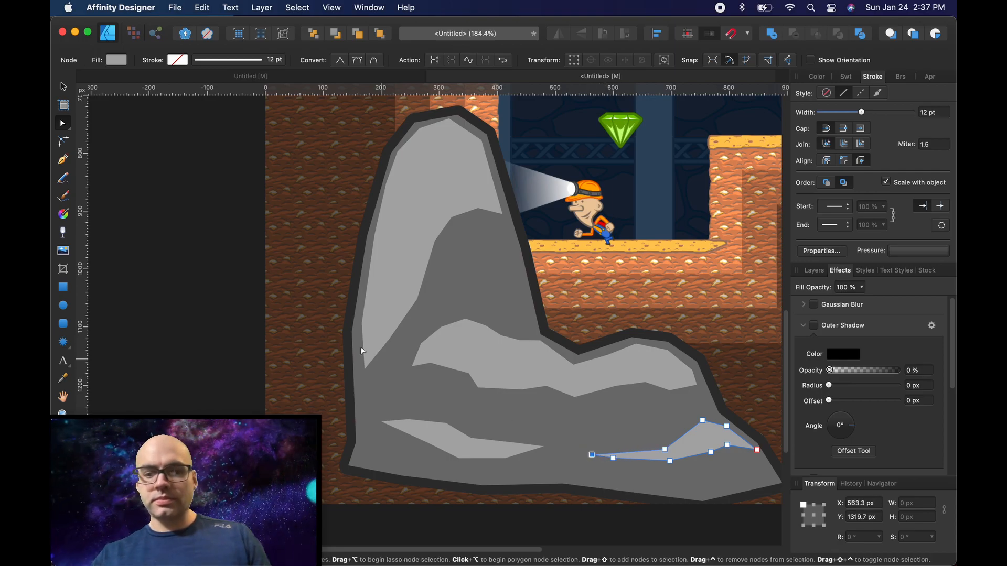
click(218, 274)
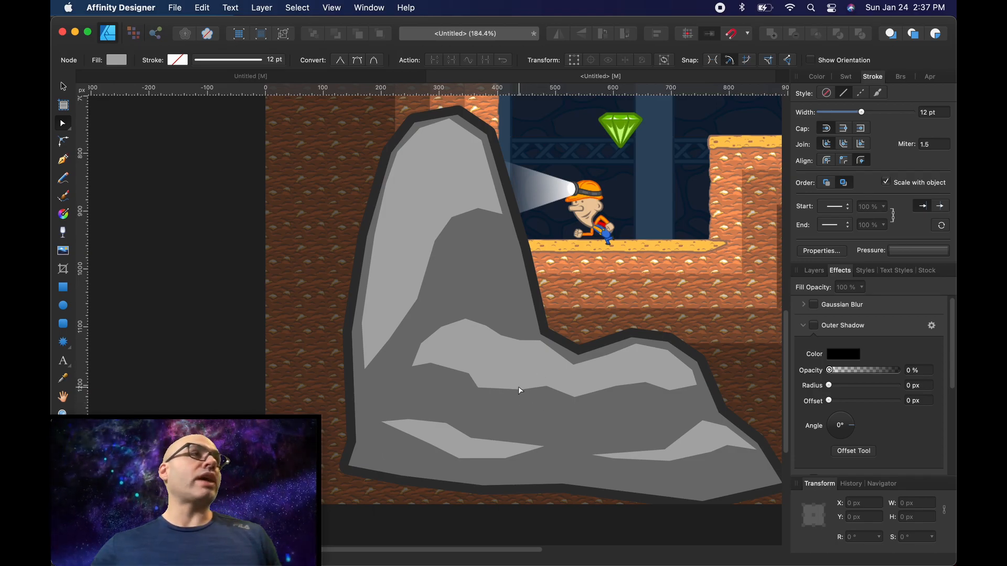
With the Pen tool, draw a closed facet beneath the lower left highlight along the rock's base, and fill it dark grey.
click(62, 162)
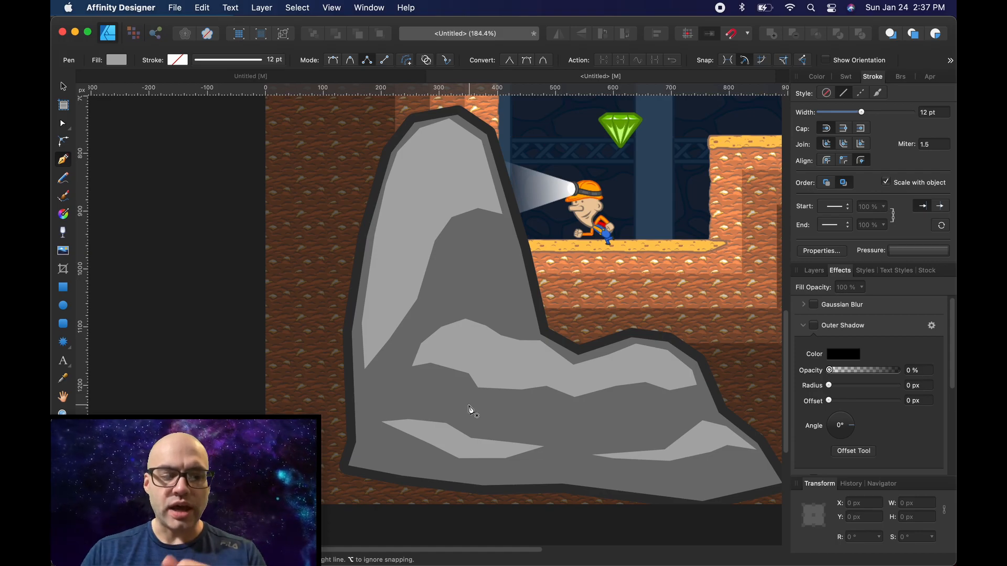
click(381, 432)
click(372, 446)
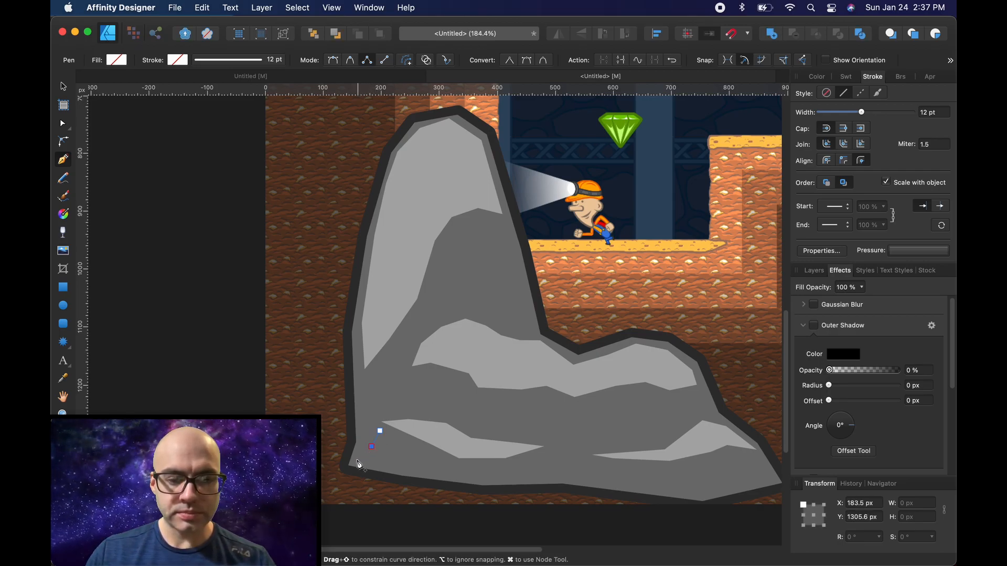
click(356, 459)
click(397, 470)
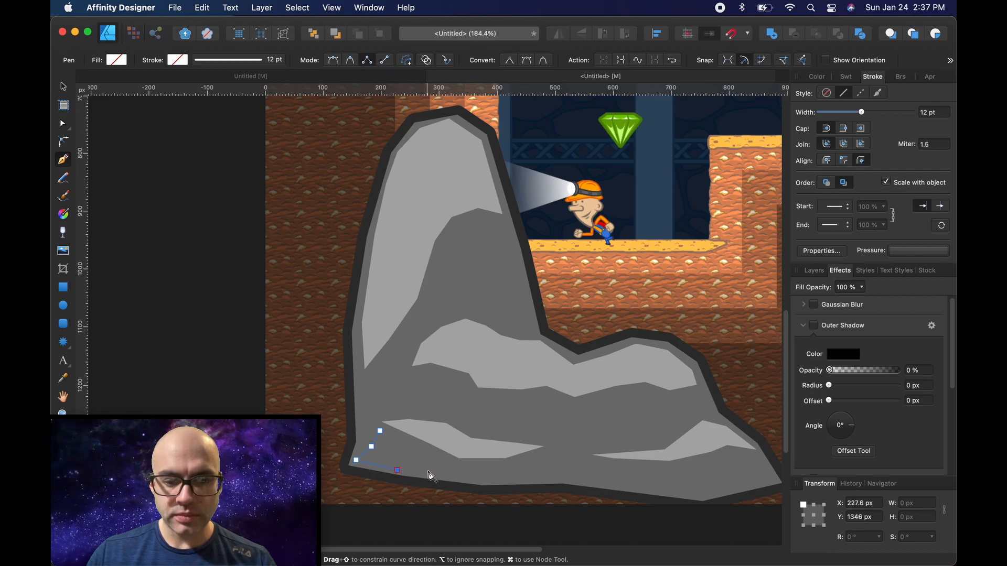
click(439, 474)
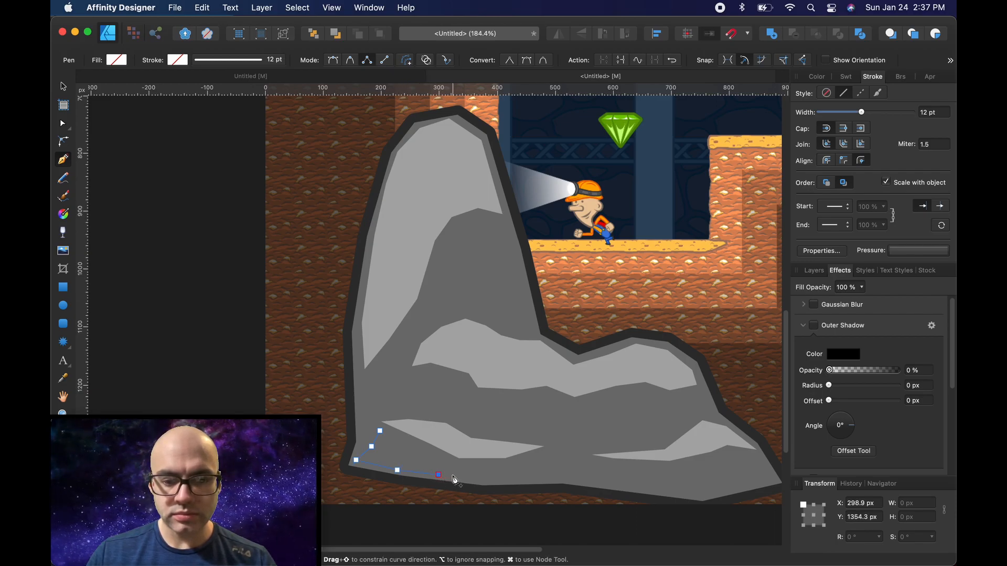
click(453, 475)
click(482, 482)
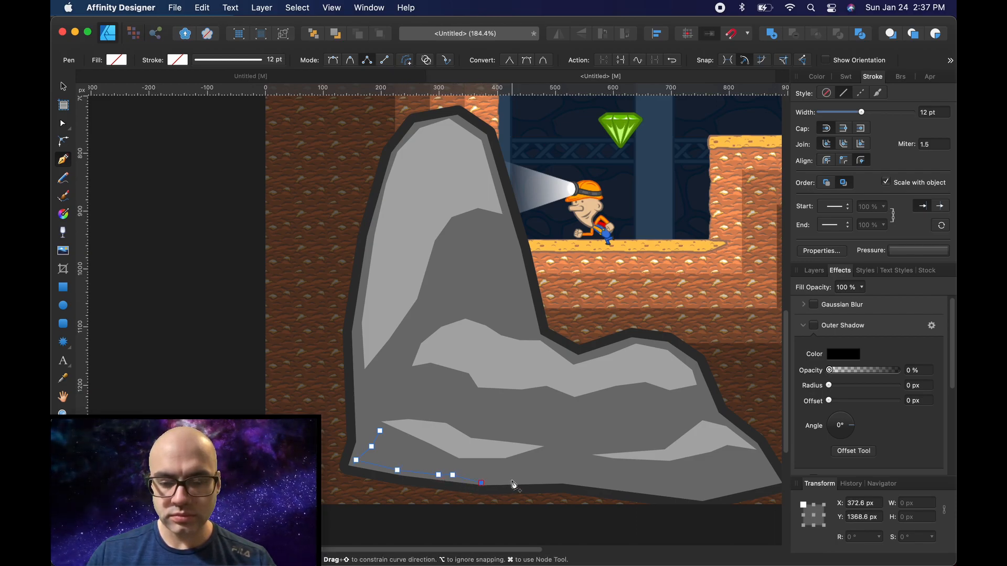
click(512, 481)
click(557, 477)
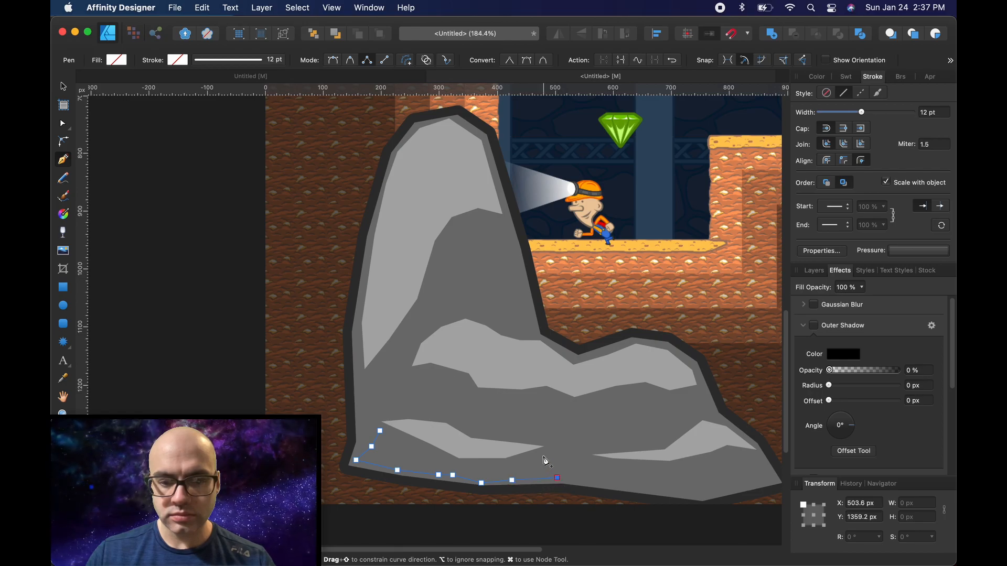
click(543, 456)
click(518, 463)
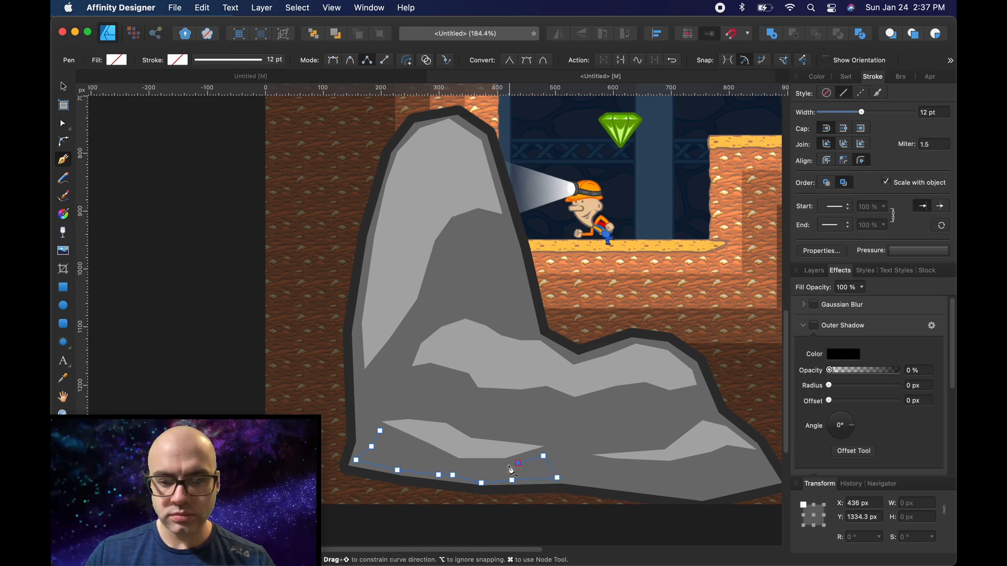
click(468, 467)
click(457, 465)
click(397, 449)
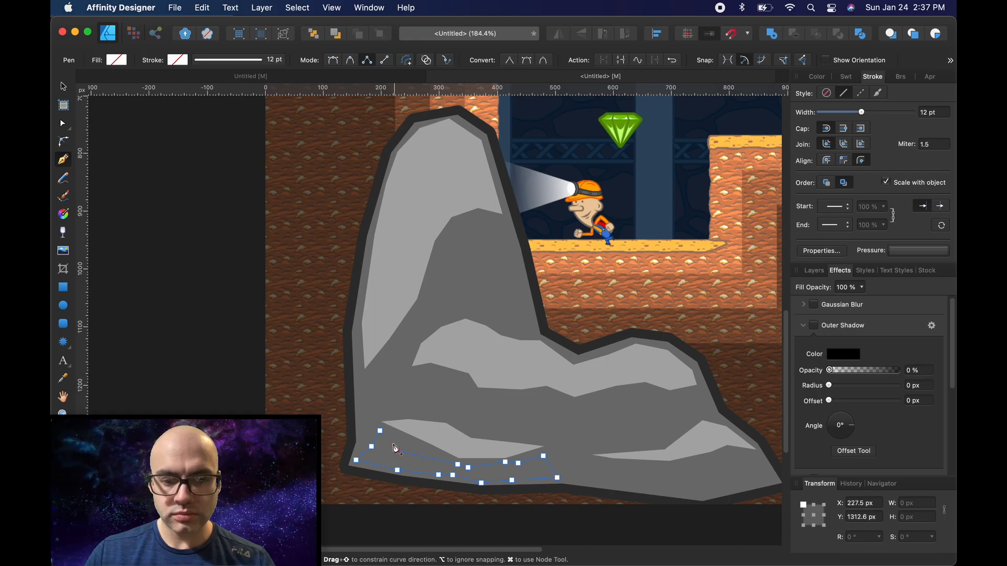
click(380, 431)
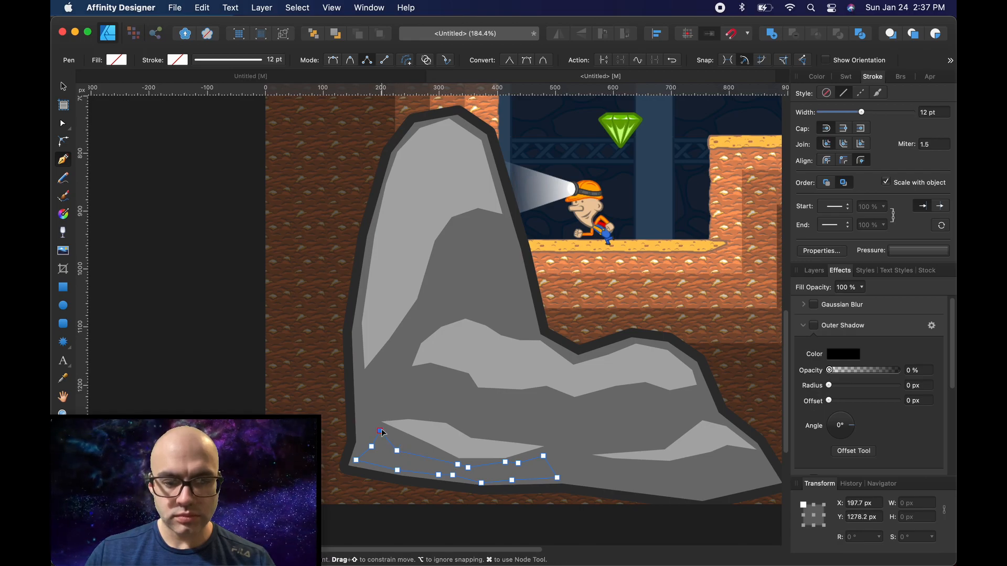
click(116, 60)
click(160, 135)
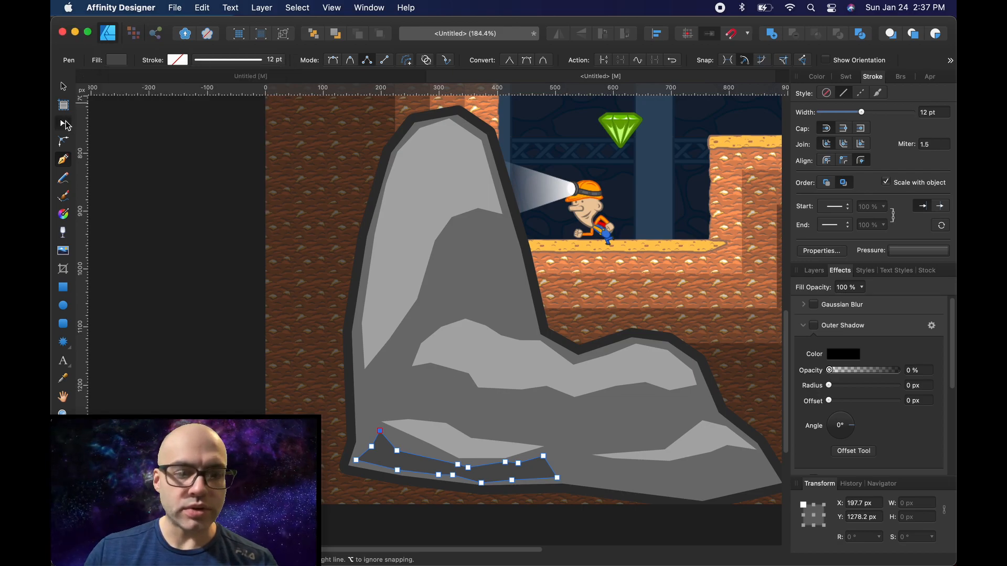
Try to raise the dark facet's upper left node onto the highlight facet, and undo the move.
click(63, 123)
click(397, 450)
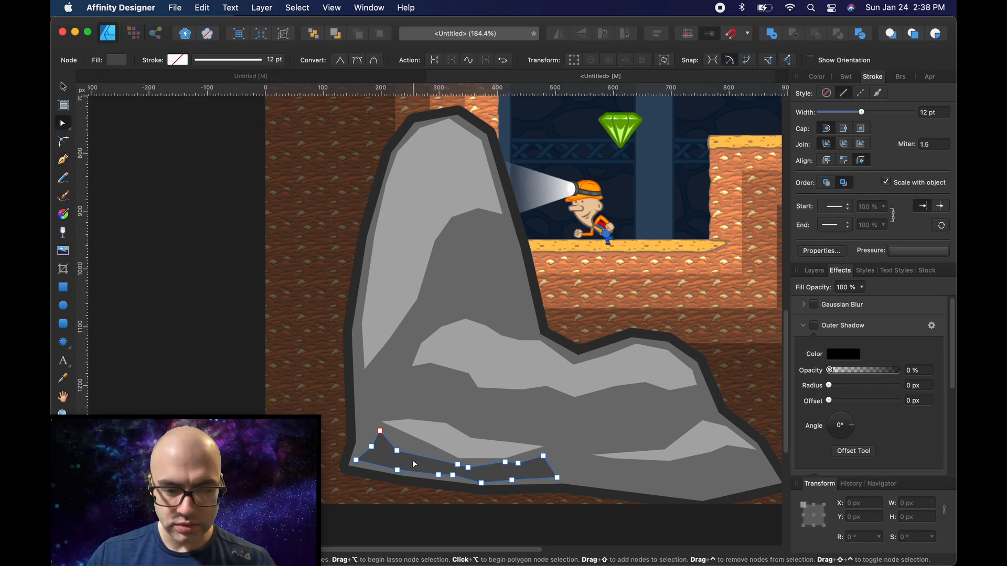
drag(399, 452, 396, 424)
key(super+z)
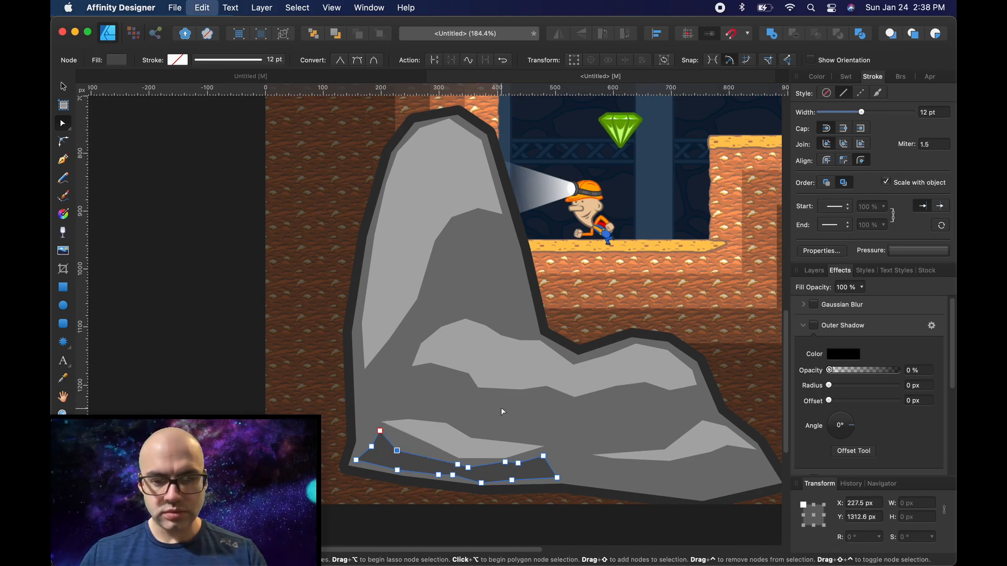
Examine the dark facet and its fill colour against the first rock's shading in the full scene.
scroll(583, 382, down, 5)
scroll(590, 394, up, 2)
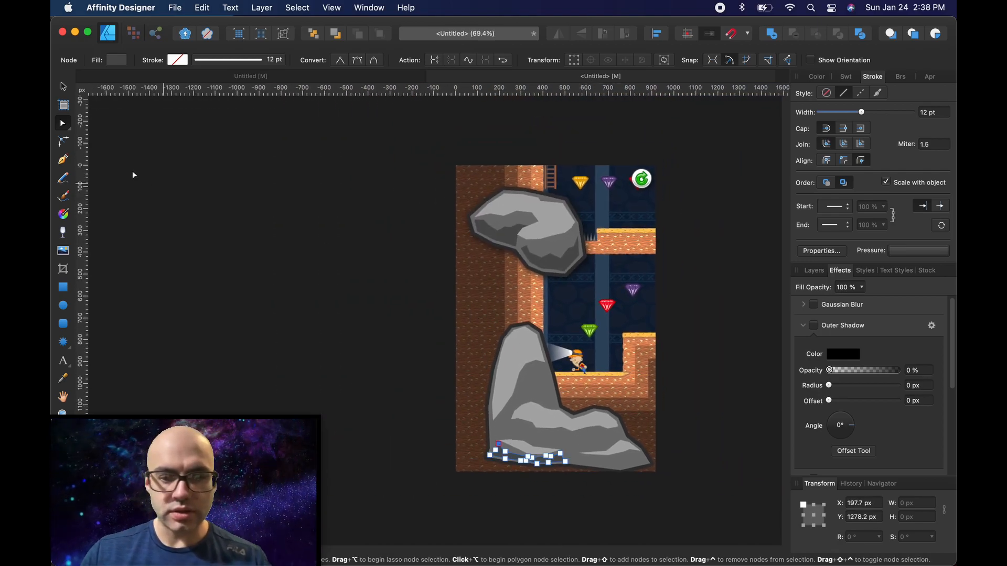
click(117, 61)
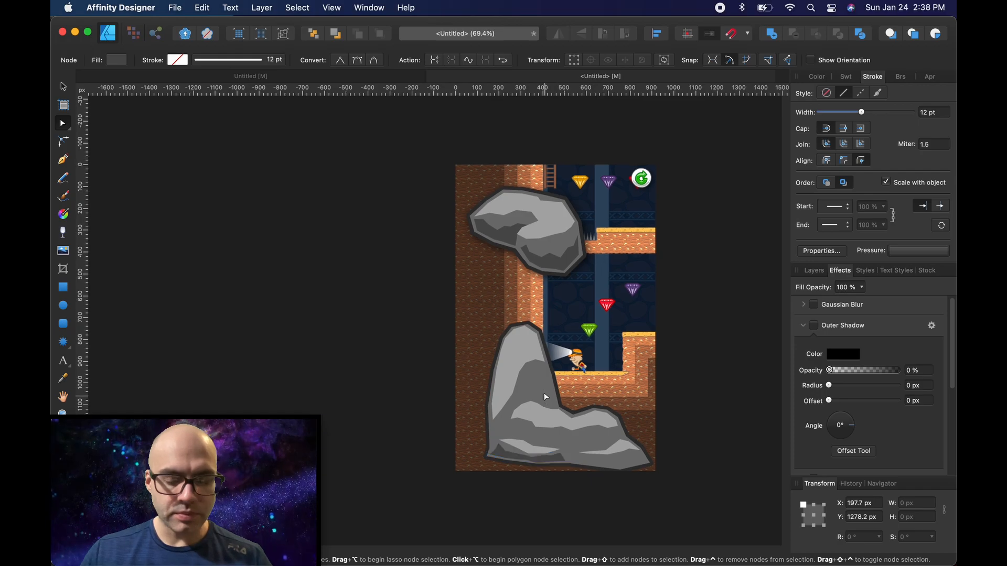
scroll(518, 426, down, 3)
scroll(508, 391, up, 3)
Reshape the dark facet's left side, moving its upper node to the highlight's left tip and its side nodes inward.
scroll(507, 392, up, 10)
click(447, 434)
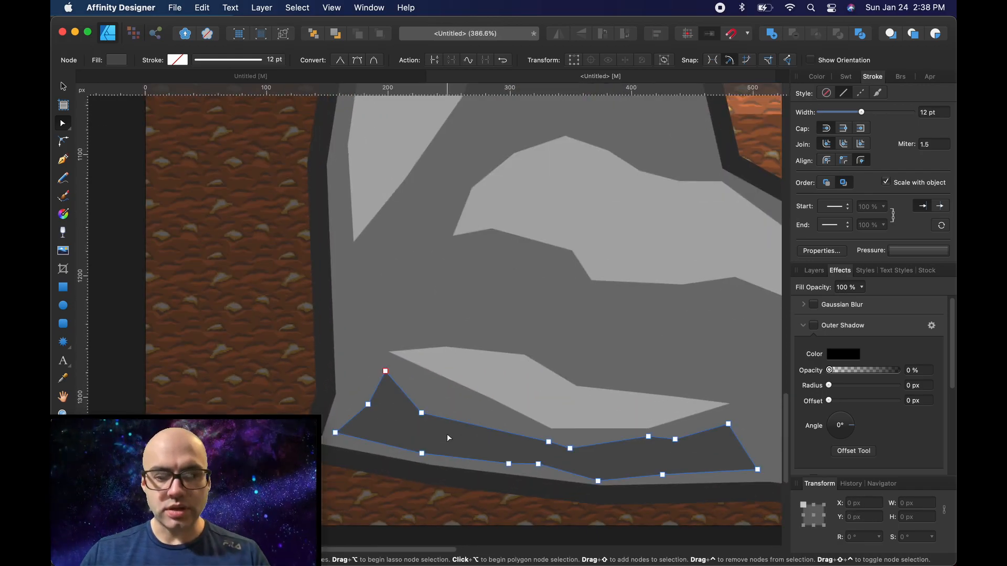
drag(424, 418, 424, 362)
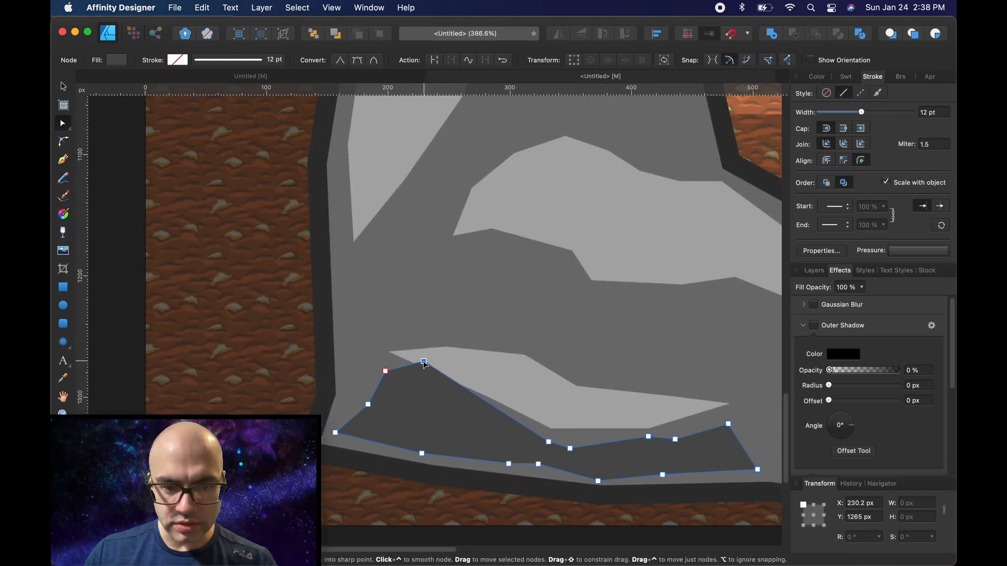
click(461, 370)
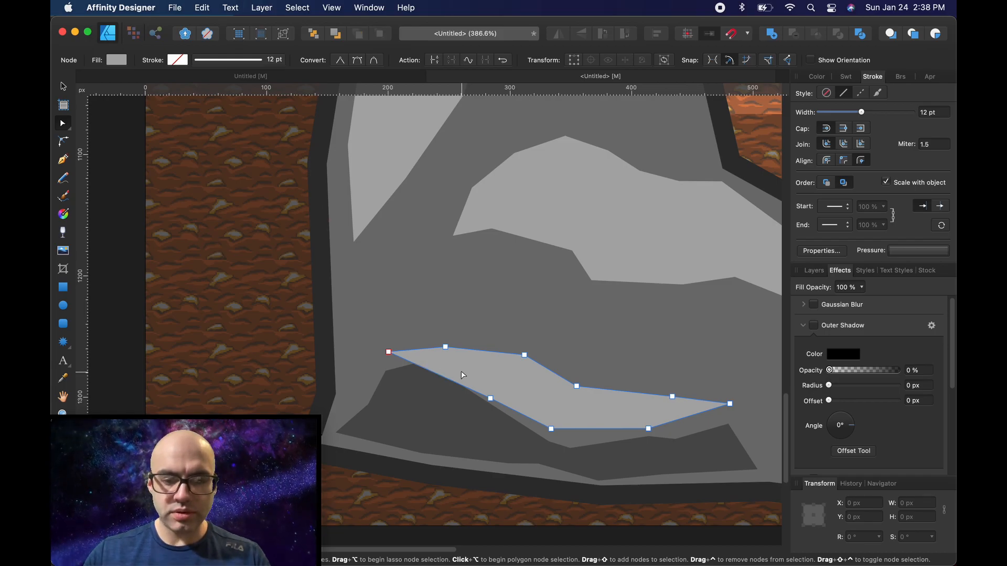
click(446, 398)
drag(424, 361, 390, 352)
drag(368, 405, 389, 413)
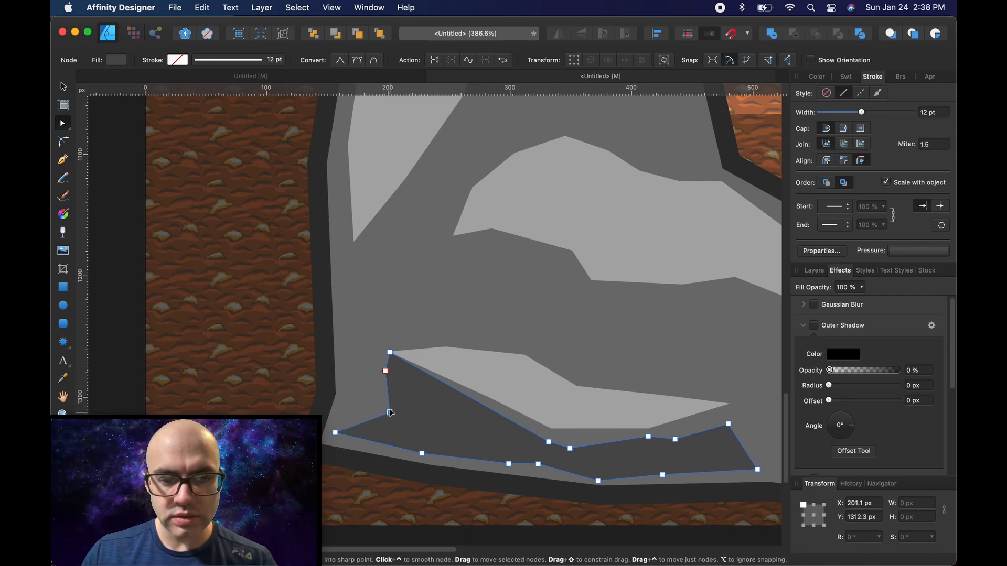
drag(336, 432, 396, 449)
Fit the dark facet's upper right edge beneath the highlight up to its right tip, and pull its lower right corner inward.
drag(548, 443, 650, 427)
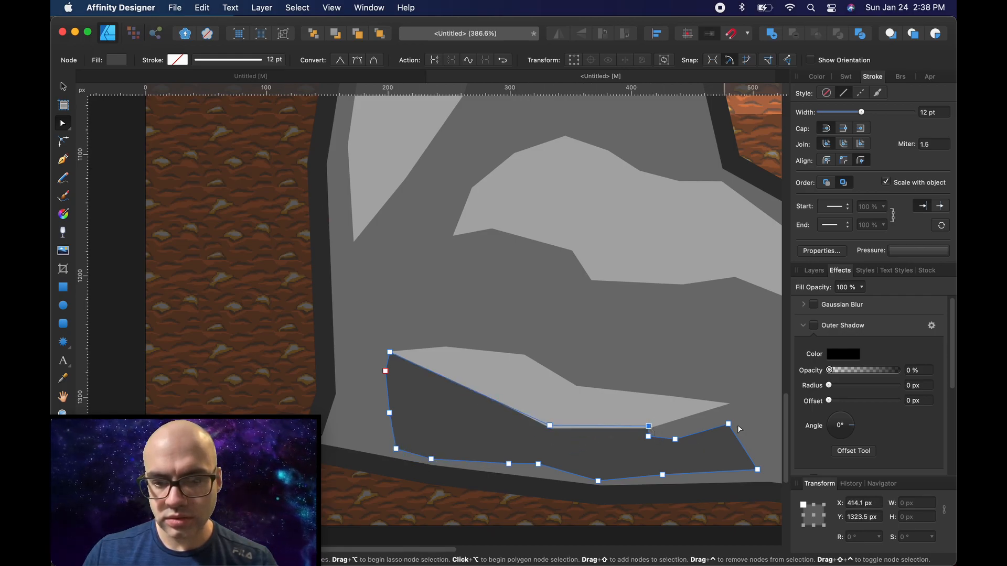
drag(729, 424, 730, 408)
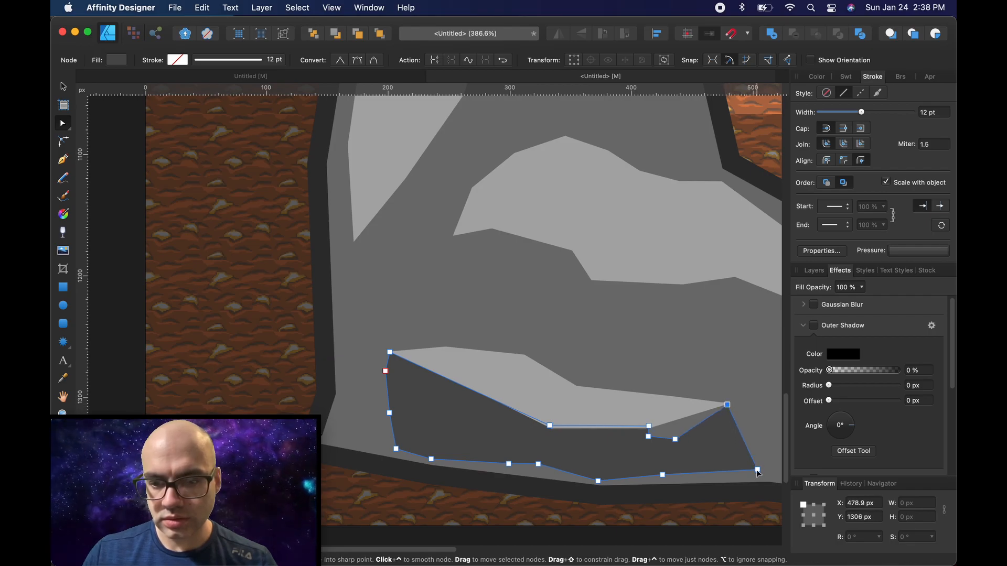
drag(758, 471, 710, 489)
drag(675, 439, 651, 418)
Adjust the dark facet's lower edge nodes to run just above the rock's base outline, and deselect the shape.
drag(662, 474, 658, 488)
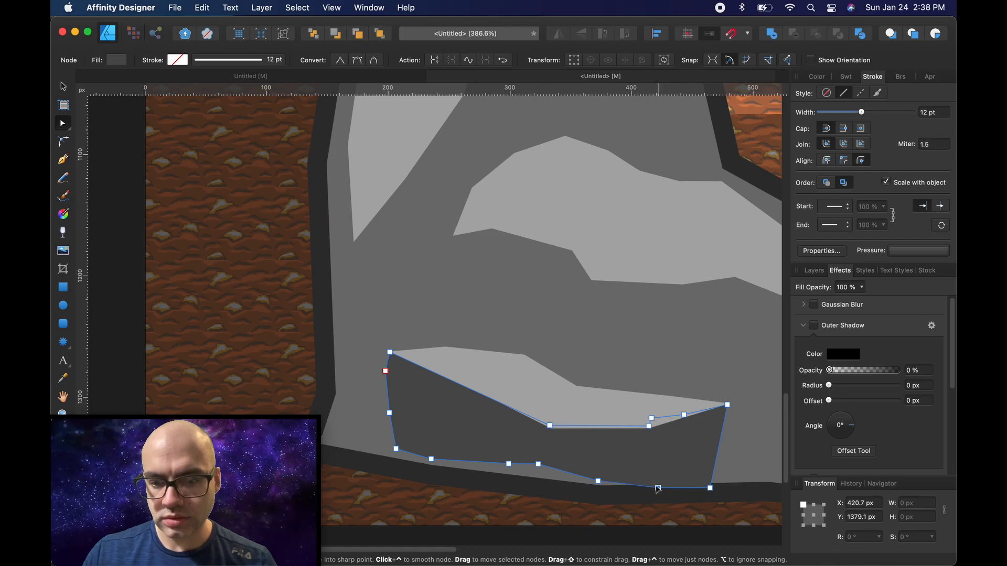
drag(598, 481, 587, 491)
drag(538, 464, 522, 474)
drag(587, 491, 605, 478)
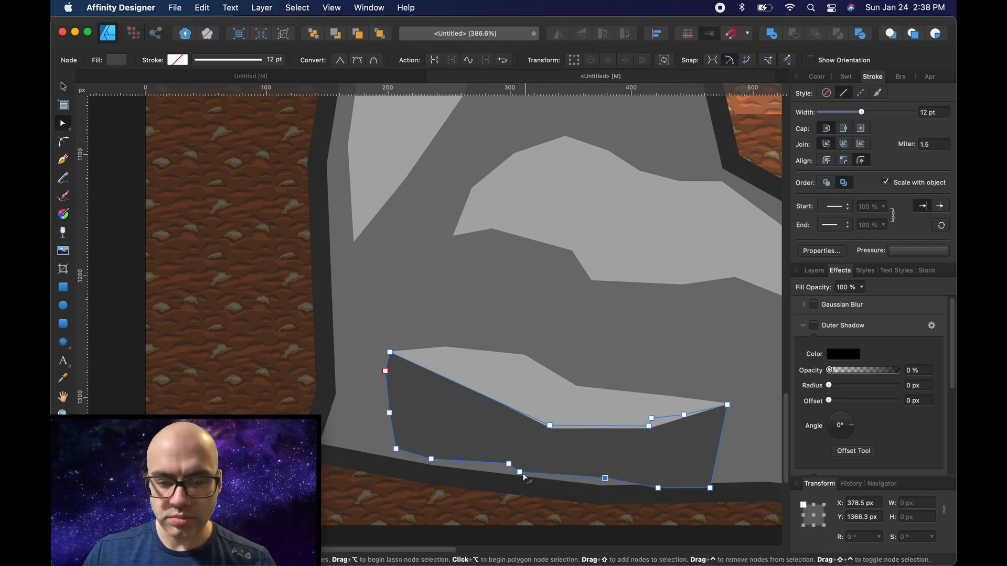
drag(522, 473, 543, 469)
drag(660, 490, 664, 476)
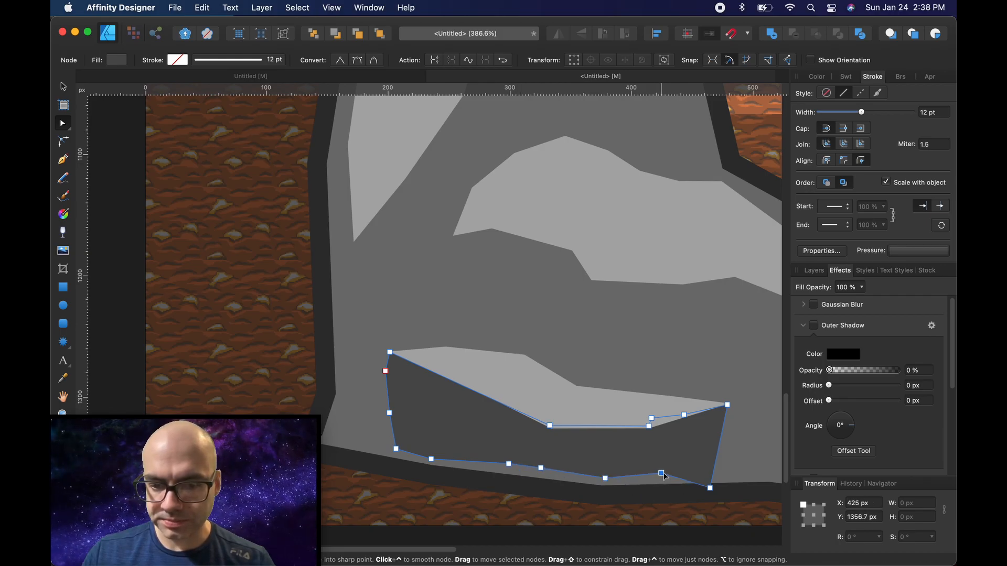
click(653, 333)
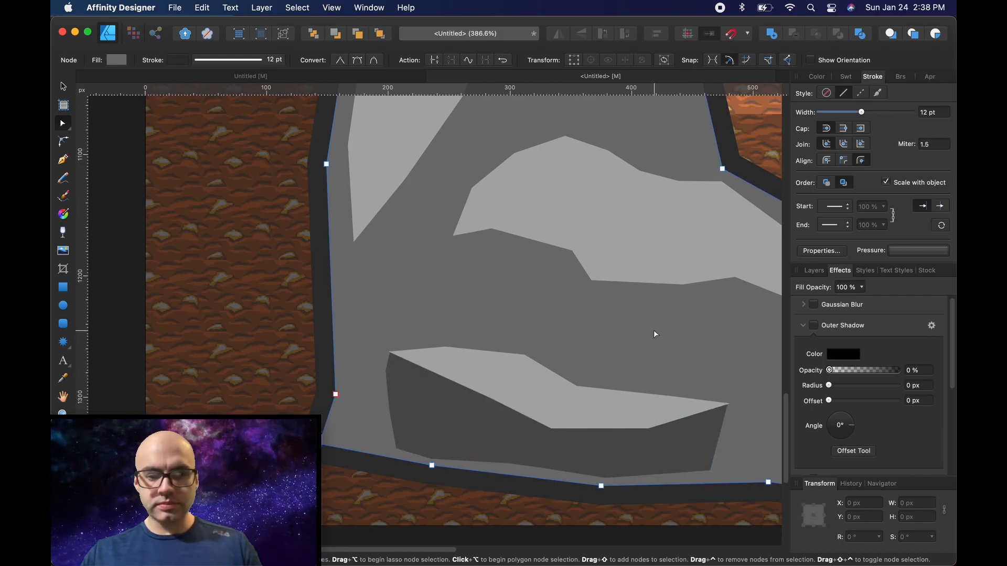
scroll(700, 331, down, 10)
drag(689, 320, 511, 357)
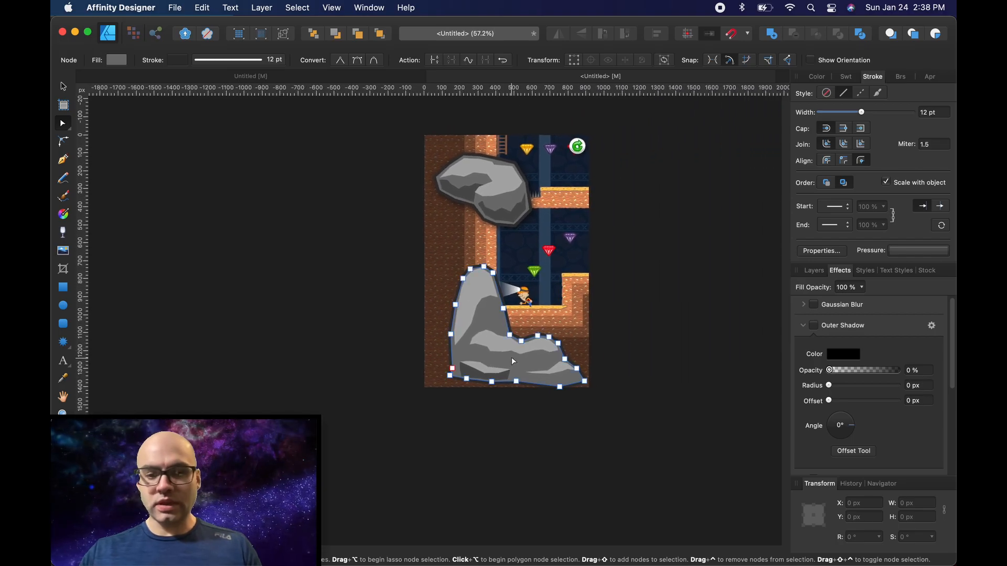
scroll(503, 367, up, 2)
scroll(502, 369, up, 5)
click(750, 294)
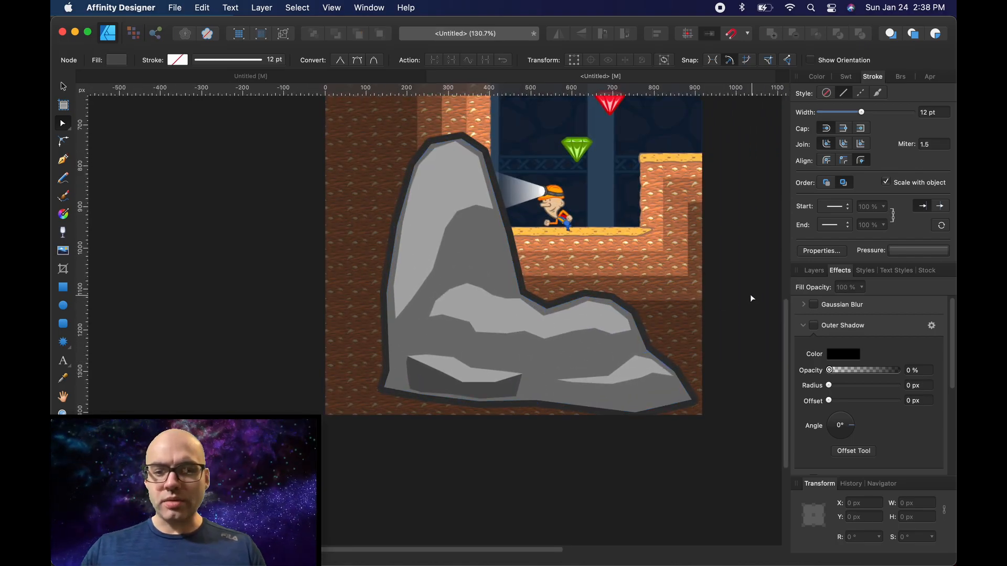
Draw a closed straight-edged facet about 372 by 101 px under the rock's lower right highlight, following the base outline, with the Pen tool.
scroll(483, 317, up, 3)
scroll(483, 316, up, 4)
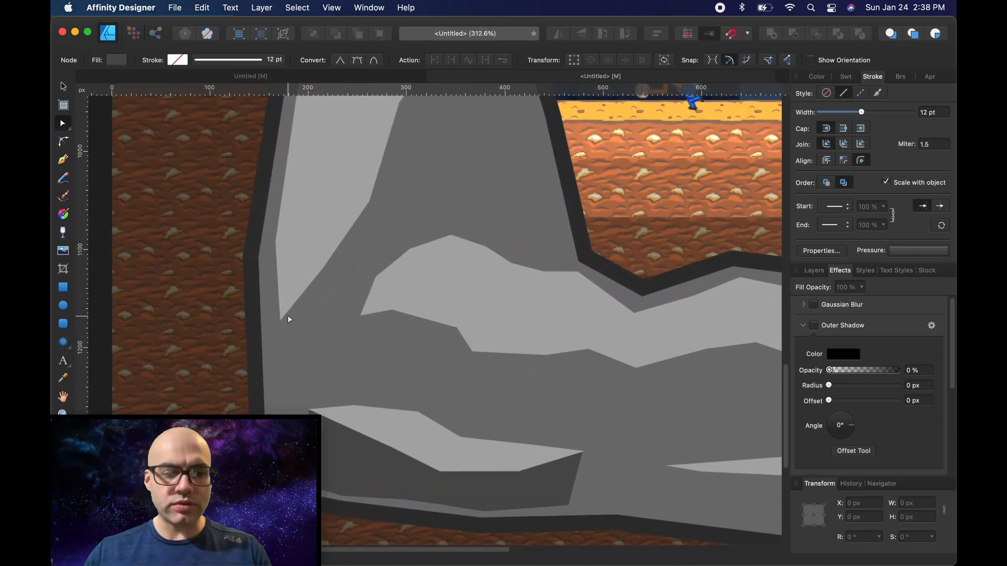
click(62, 161)
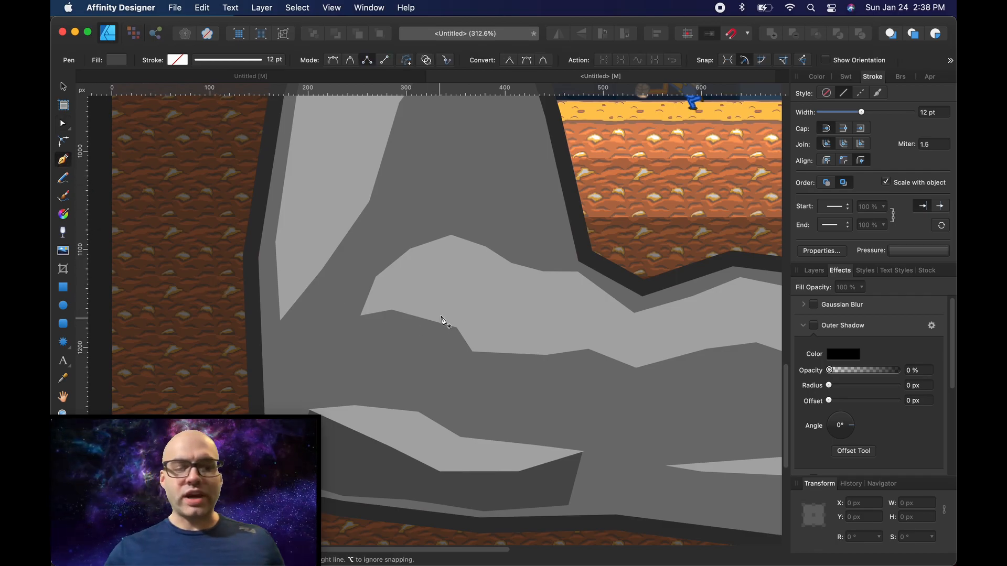
scroll(444, 320, left, 5)
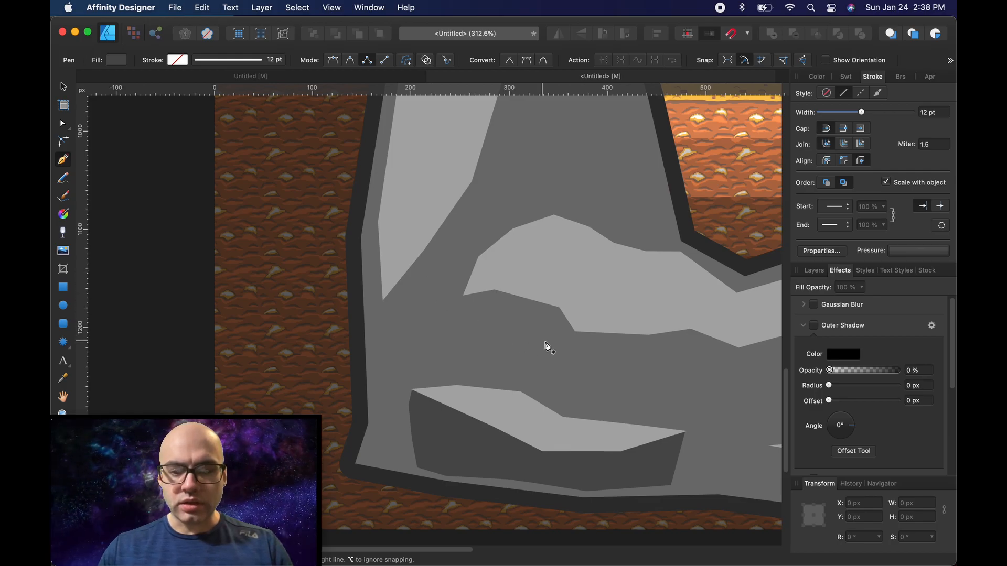
scroll(551, 325, right, 10)
scroll(551, 325, down, 4)
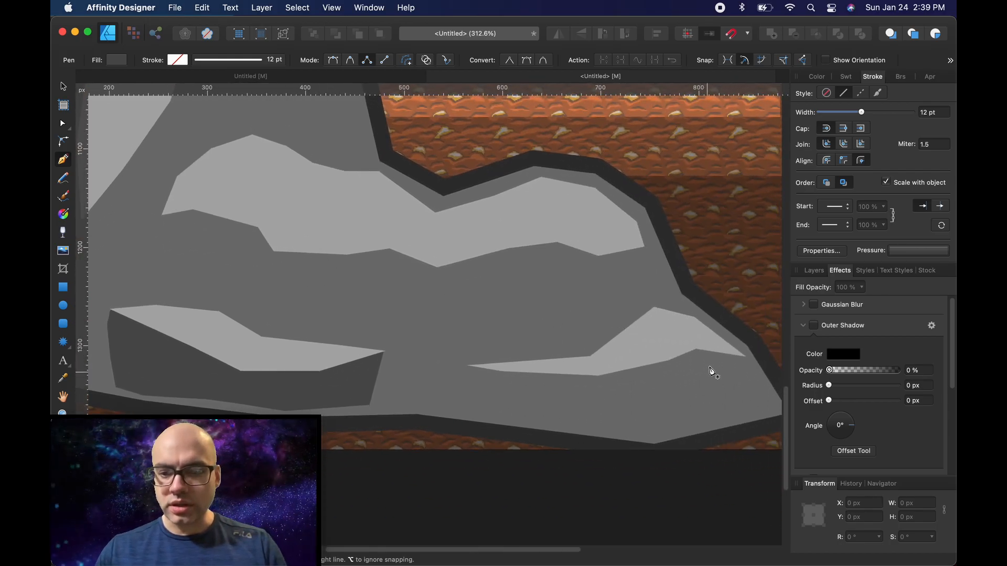
scroll(711, 371, right, 4)
scroll(711, 371, down, 2)
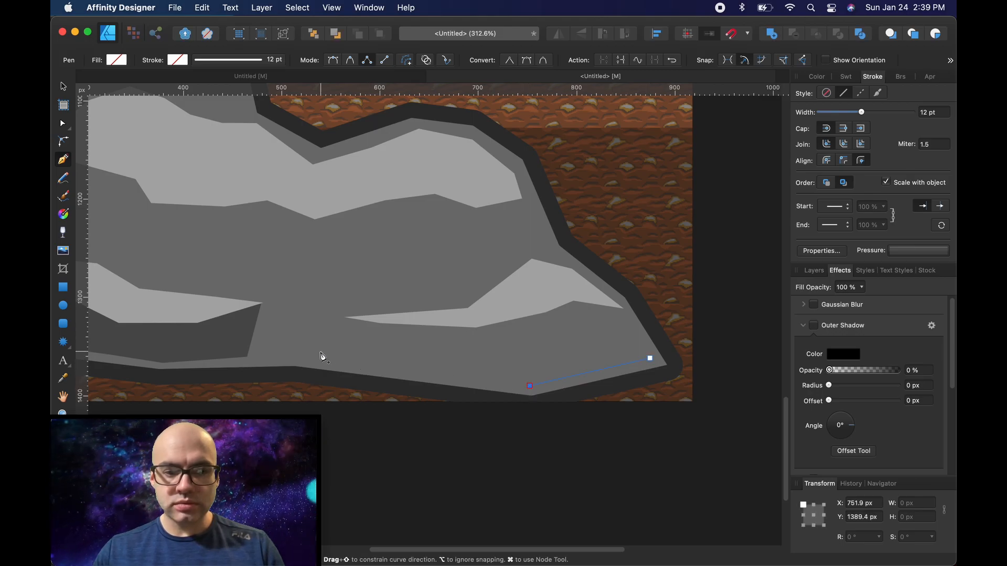
click(284, 350)
click(337, 334)
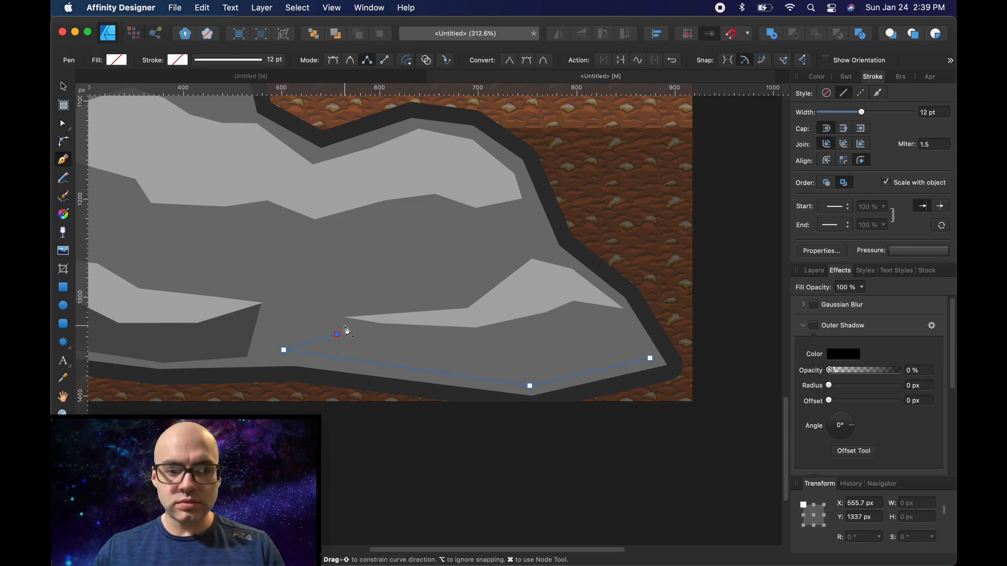
click(350, 316)
click(489, 313)
click(542, 286)
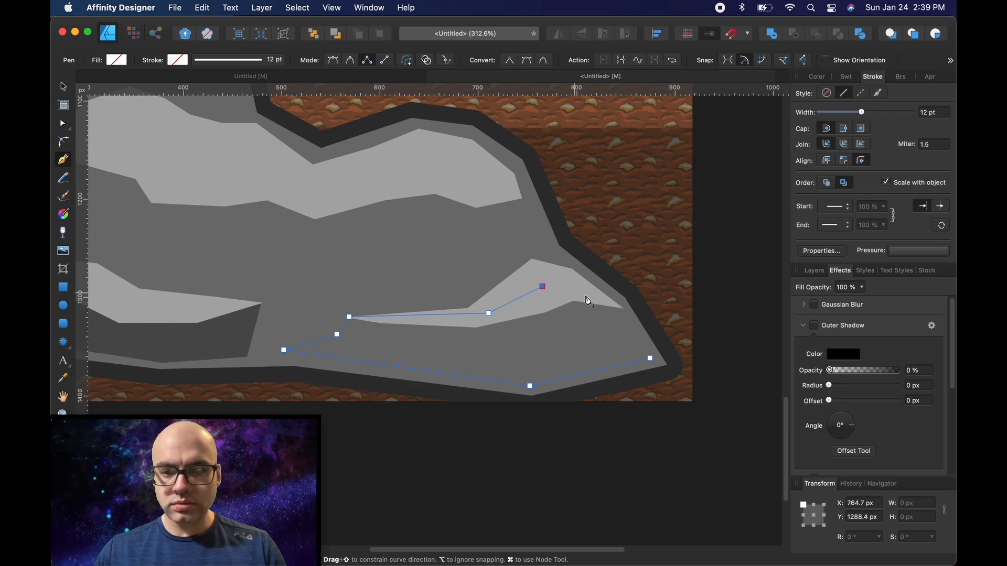
click(612, 303)
click(621, 307)
click(651, 358)
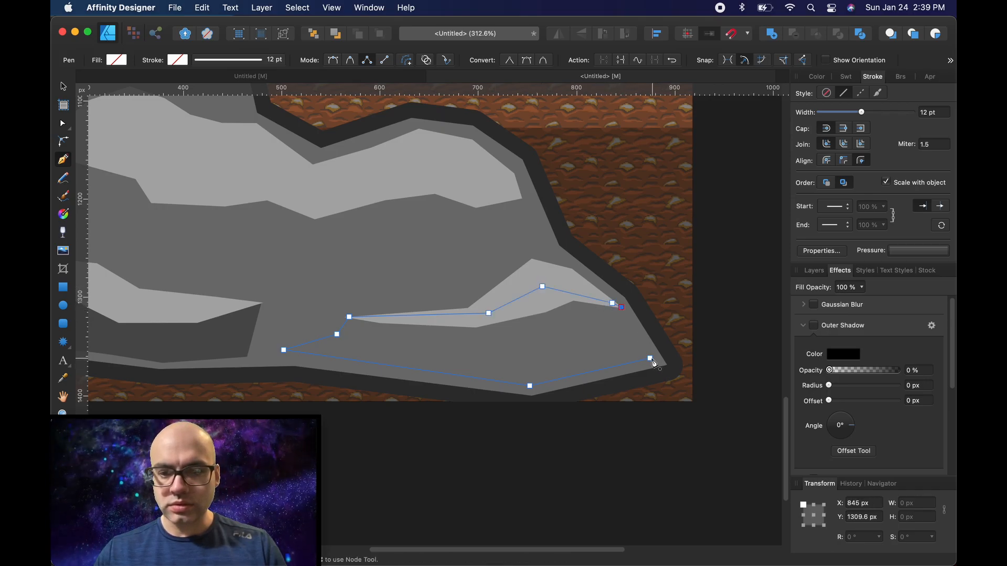
Fill the new lower right facet with the recently used dark grey of the other shadow facet.
click(117, 59)
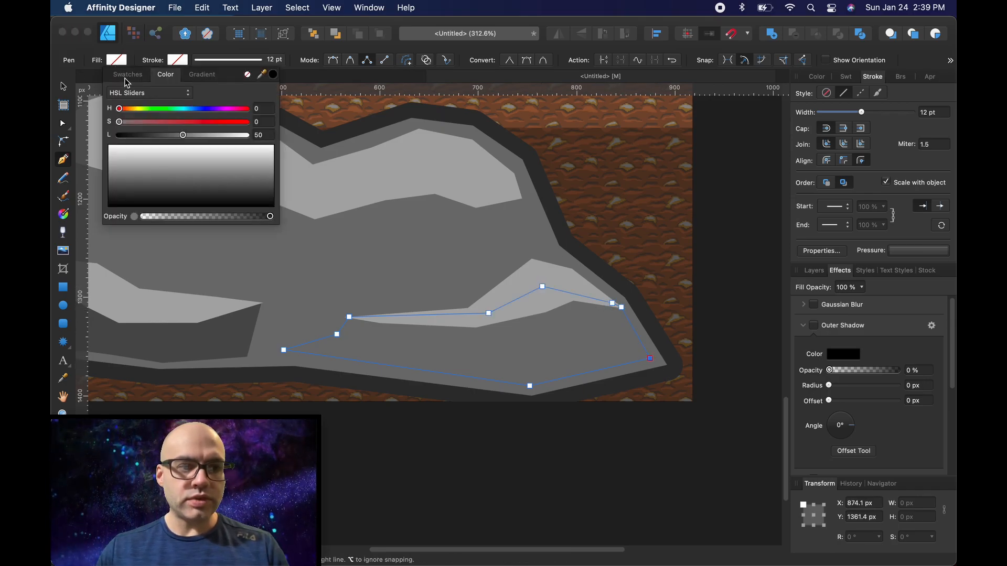
click(127, 75)
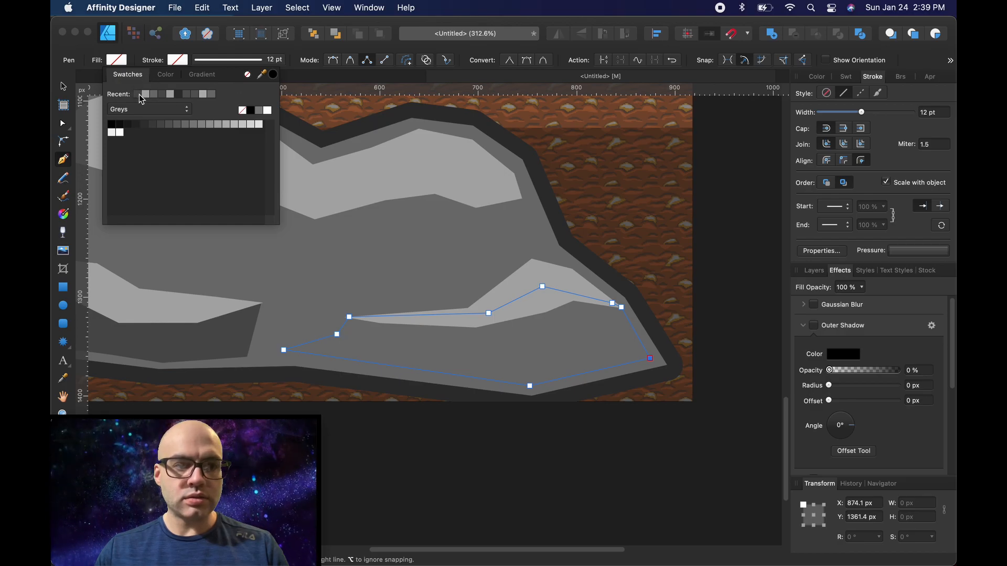
click(141, 95)
Cut the dark facet and paste it inside the rock shape beneath the light highlight, then clear the selection.
click(63, 86)
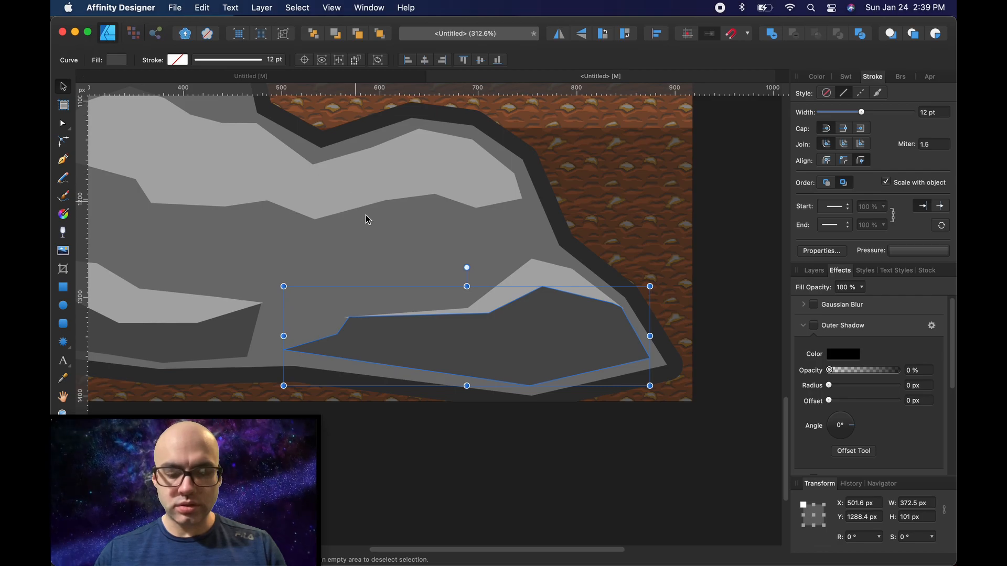
key(super+x)
click(580, 367)
key(alt+super+v)
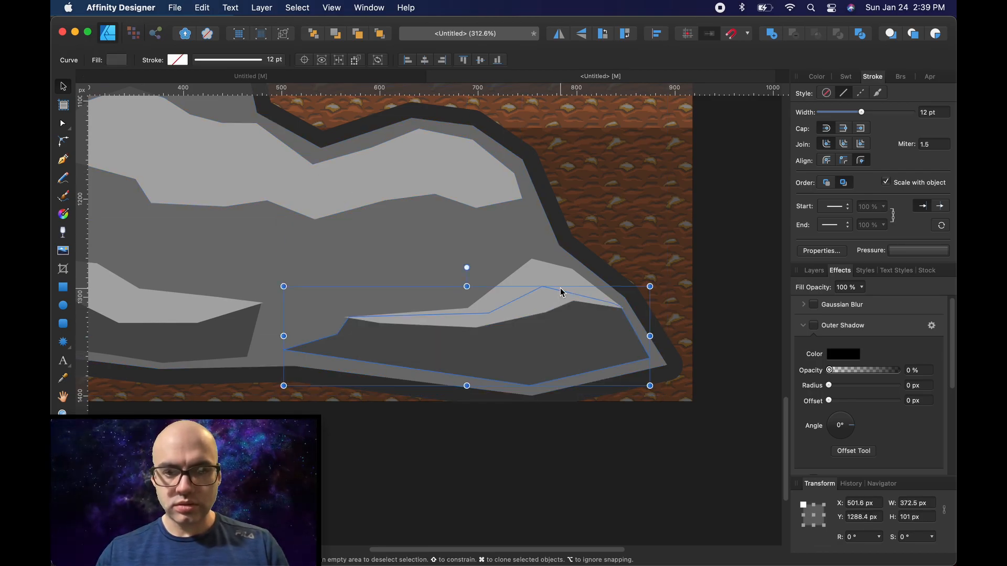
click(562, 292)
scroll(458, 262, down, 6)
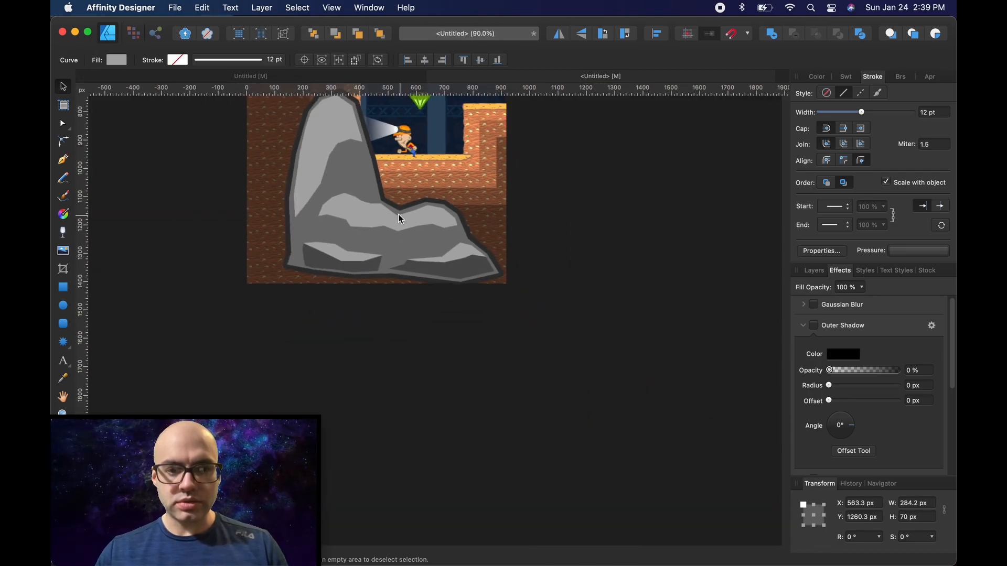
scroll(401, 220, up, 3)
click(659, 297)
Raise the lower edge nodes of the rock's long middle highlight to make the band thinner, and deselect it.
scroll(413, 353, up, 5)
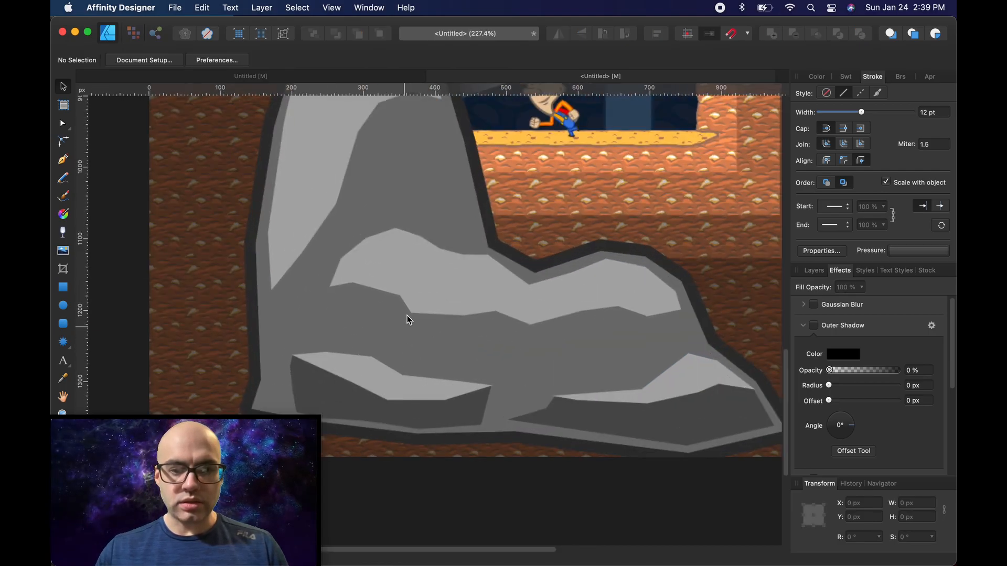
click(407, 297)
key(a)
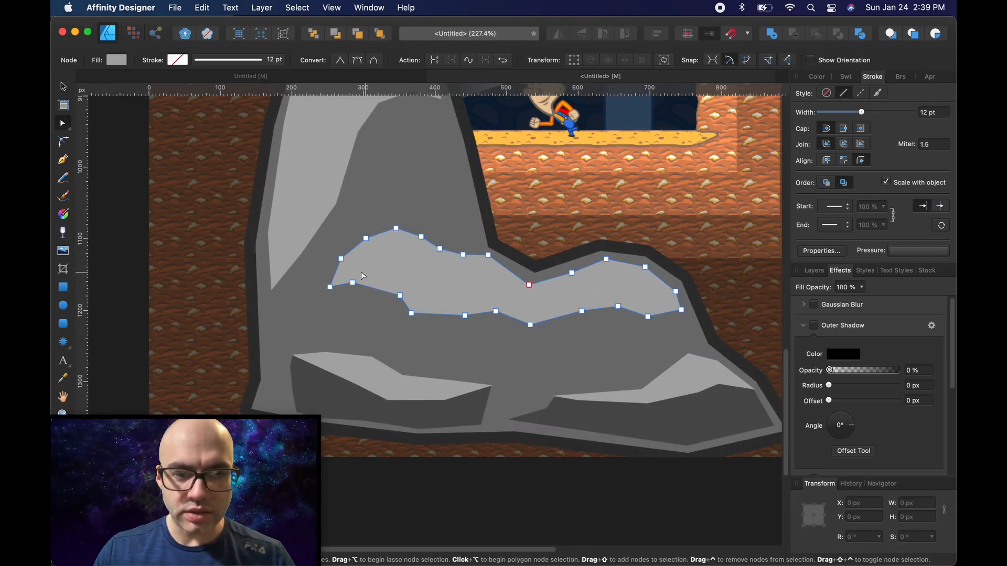
drag(381, 289, 502, 295)
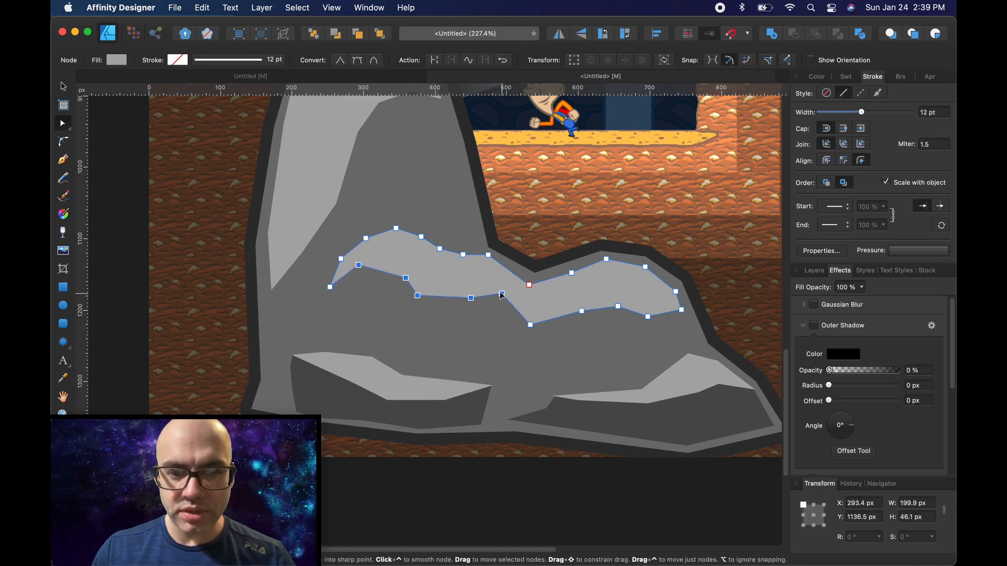
drag(500, 376, 654, 304)
click(729, 230)
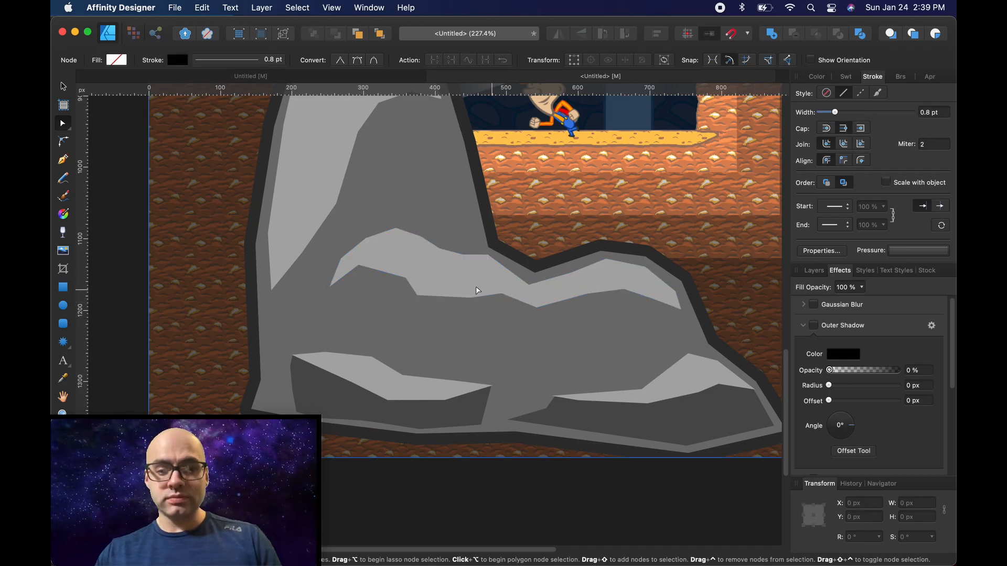
Draw a narrow, jagged closed facet about 297 by 54 px below the middle highlight with the Pen tool.
click(65, 161)
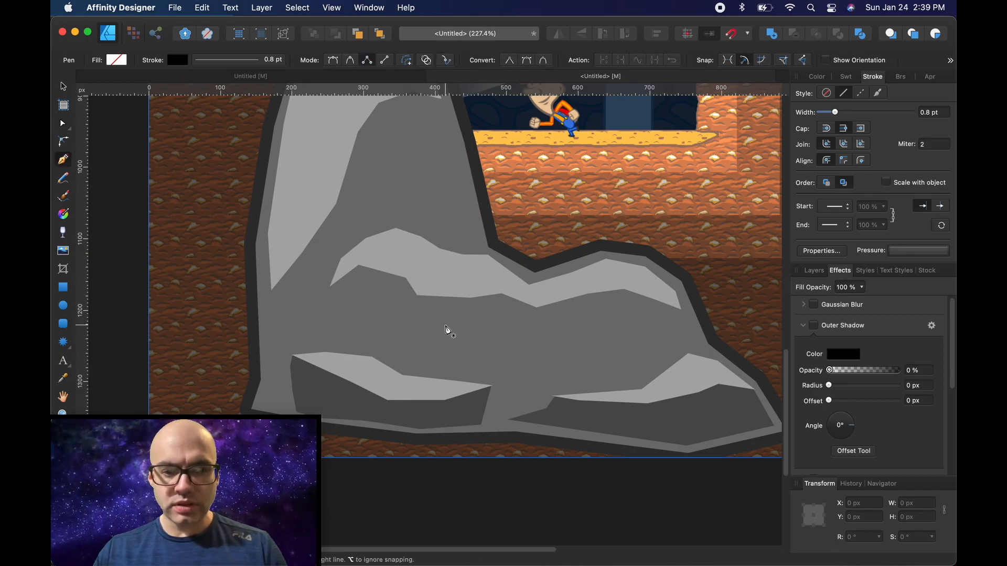
click(544, 329)
click(592, 325)
click(629, 335)
click(611, 350)
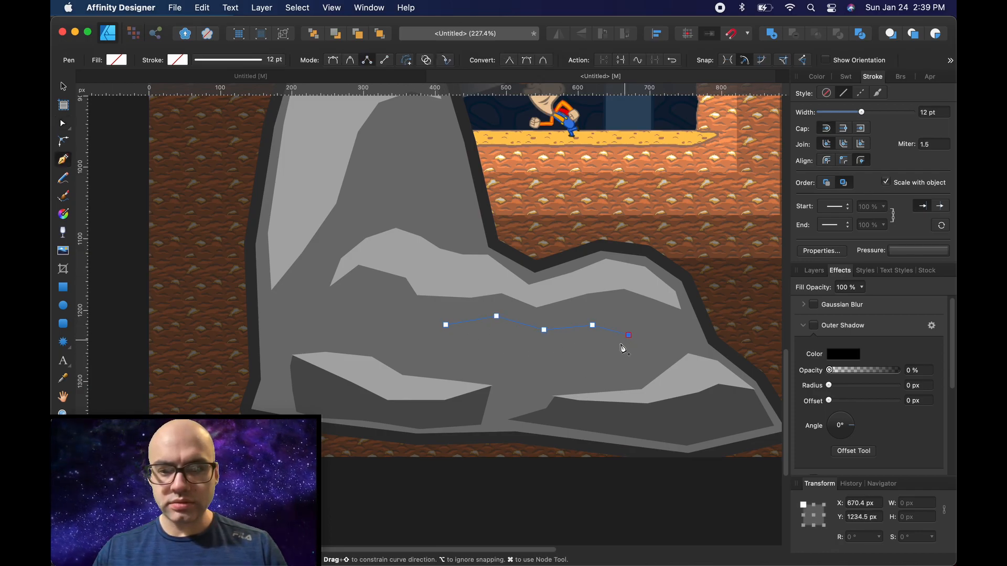
click(566, 355)
click(506, 339)
click(465, 337)
click(416, 329)
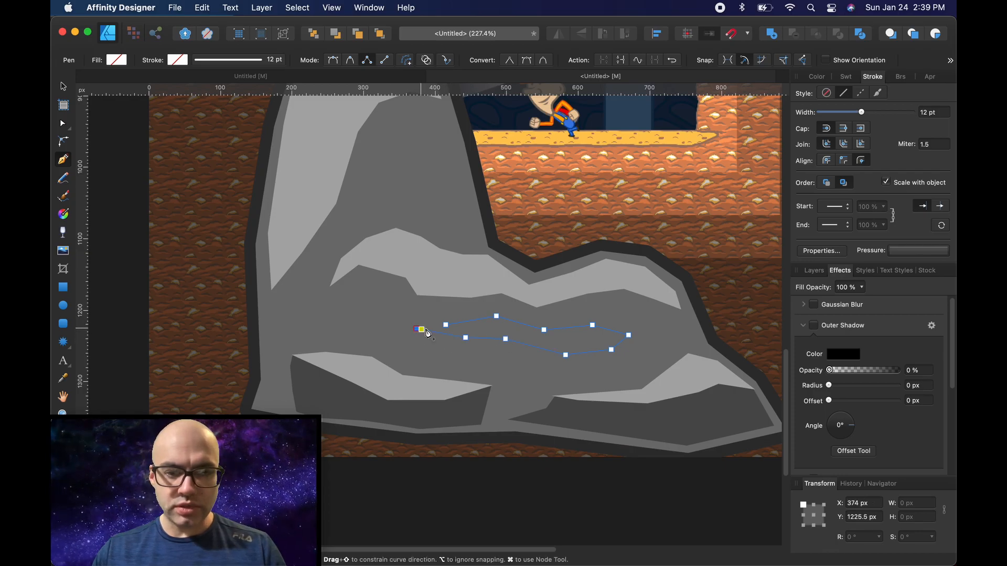
click(446, 326)
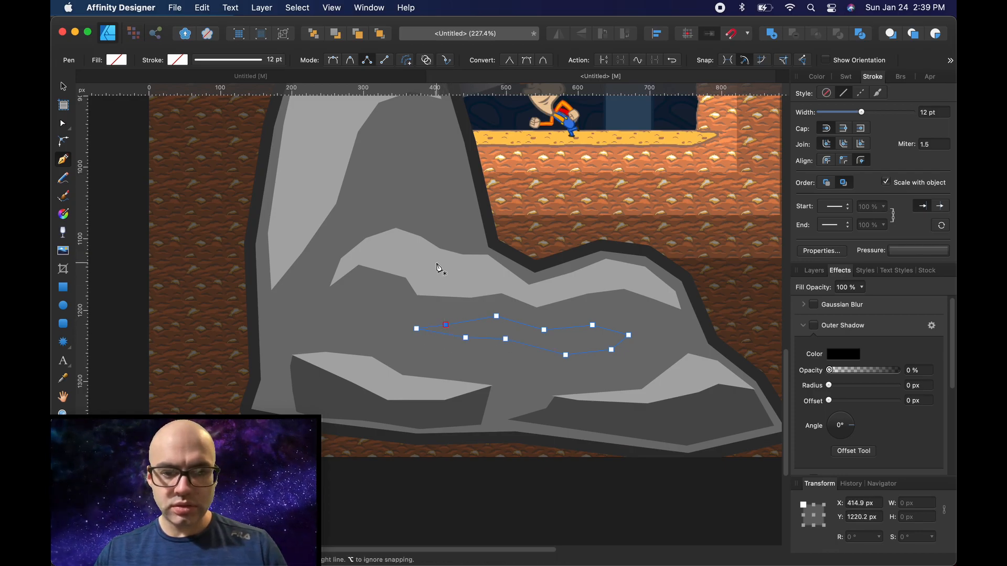
Fill the narrow facet with the recently used light grey and paste it inside the rock shape.
click(118, 60)
click(147, 94)
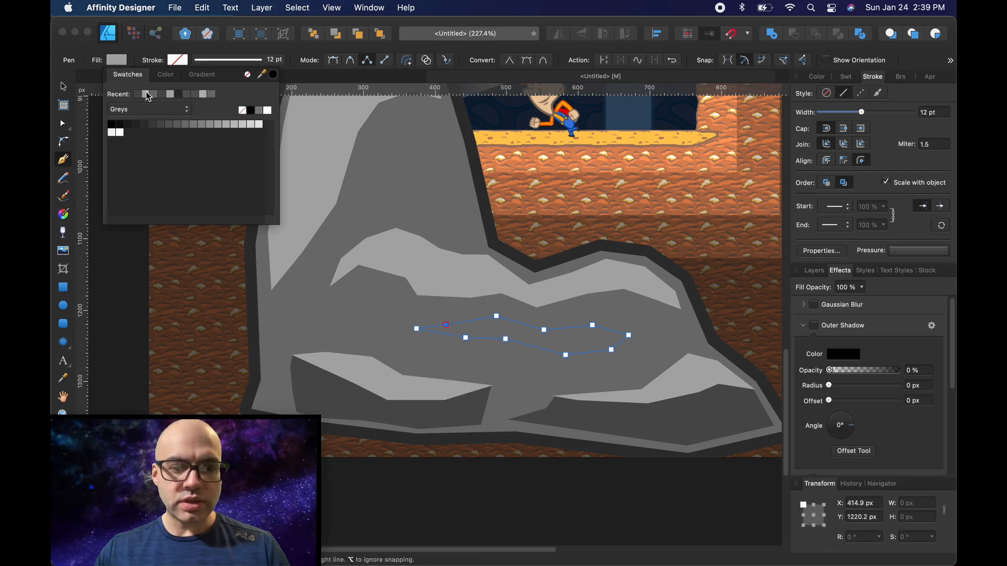
click(155, 50)
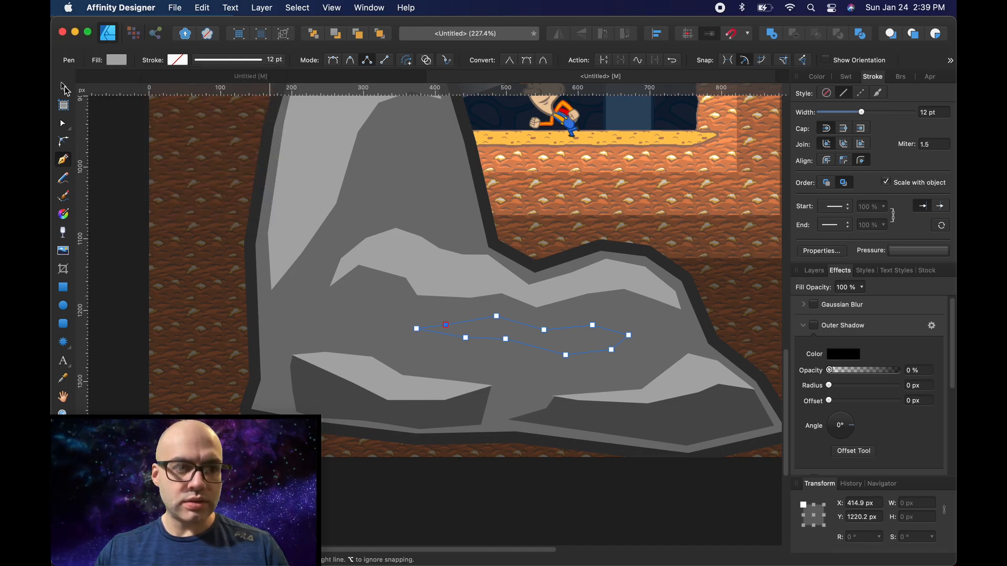
click(64, 86)
key(super+x)
click(523, 342)
key(alt+super+v)
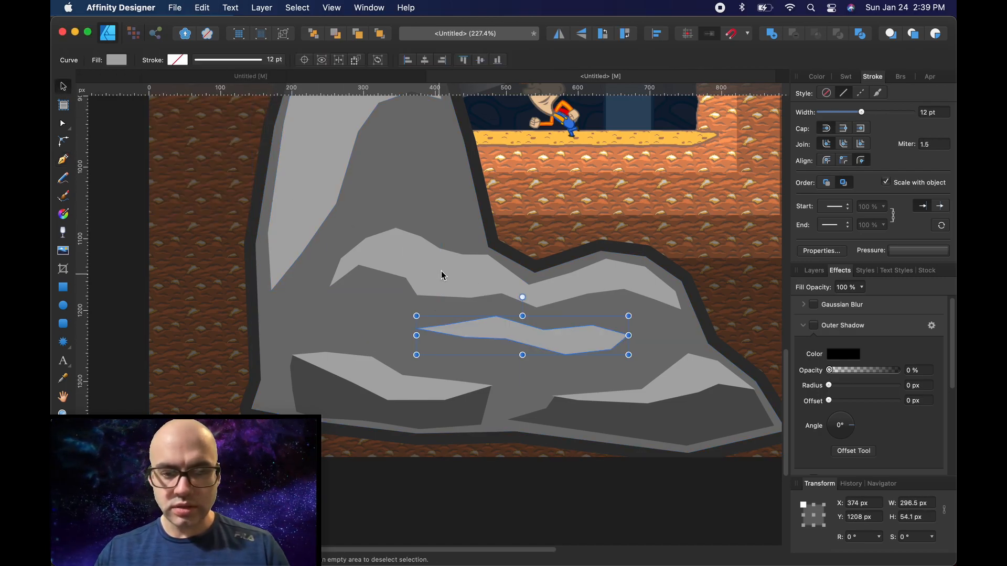
Narrow the small light facet to about 219 px wide and shift it slightly downward below the middle highlight.
click(441, 286)
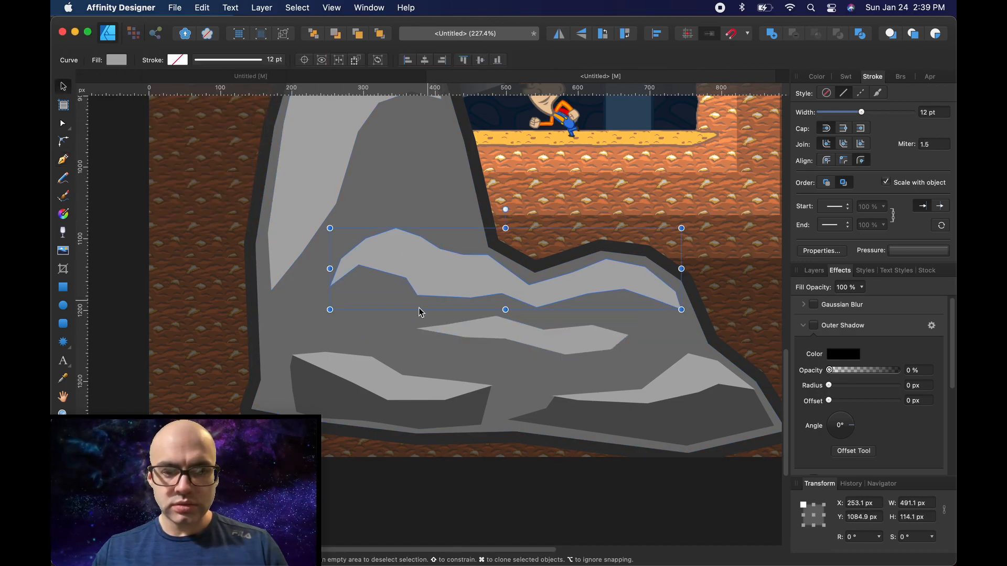
click(483, 334)
drag(628, 335, 573, 336)
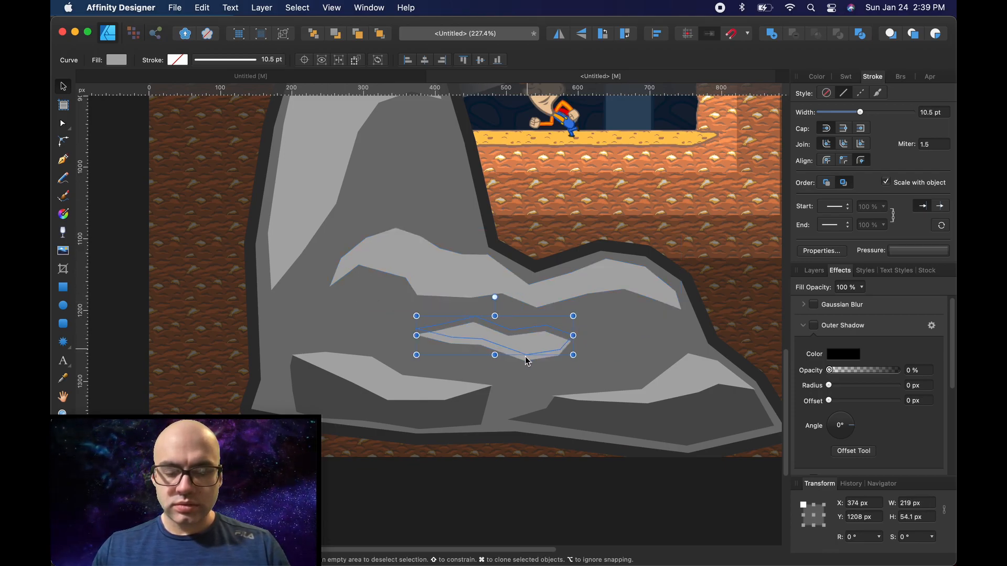
click(431, 209)
scroll(467, 215, up, 3)
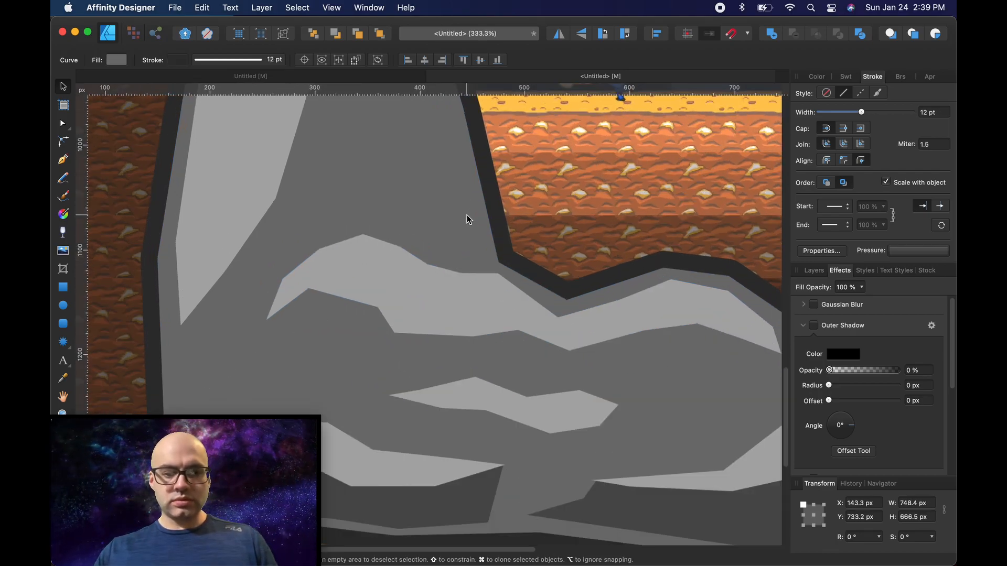
scroll(466, 219, down, 6)
scroll(408, 328, down, 2)
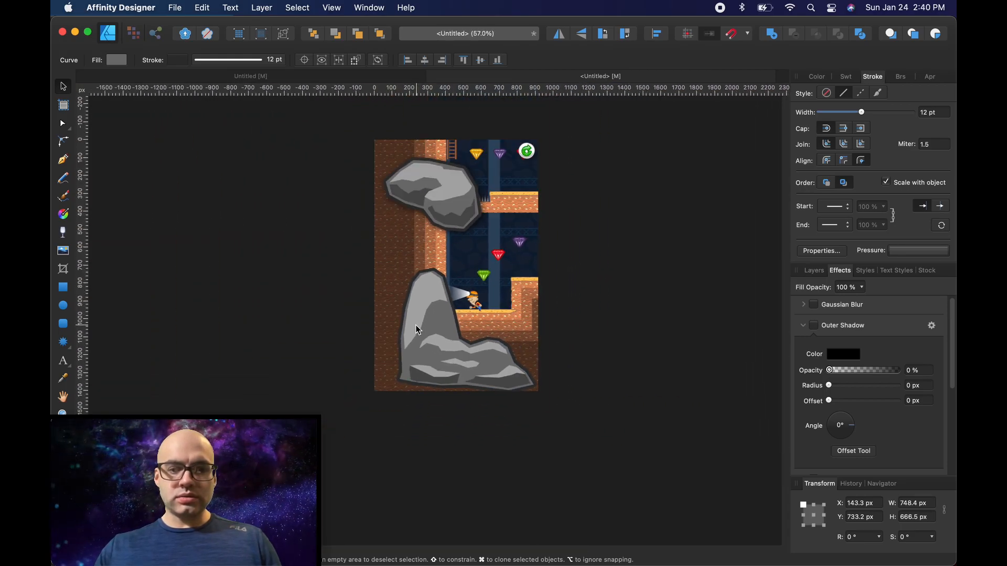
Draw a closed shadow facet along the tall section's right edge, with its base running just above the middle highlight, using the Pen tool.
click(417, 317)
scroll(418, 315, up, 4)
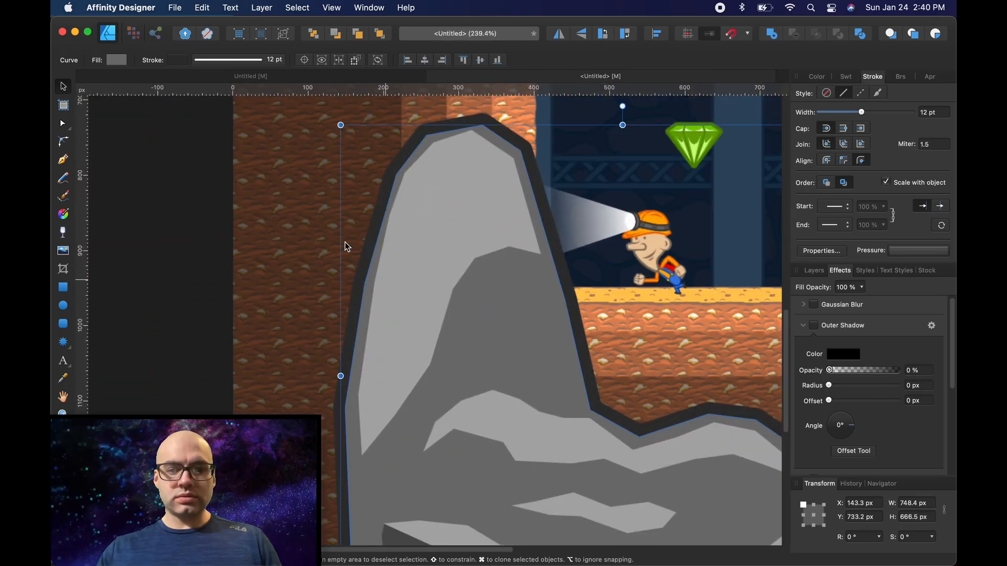
click(63, 161)
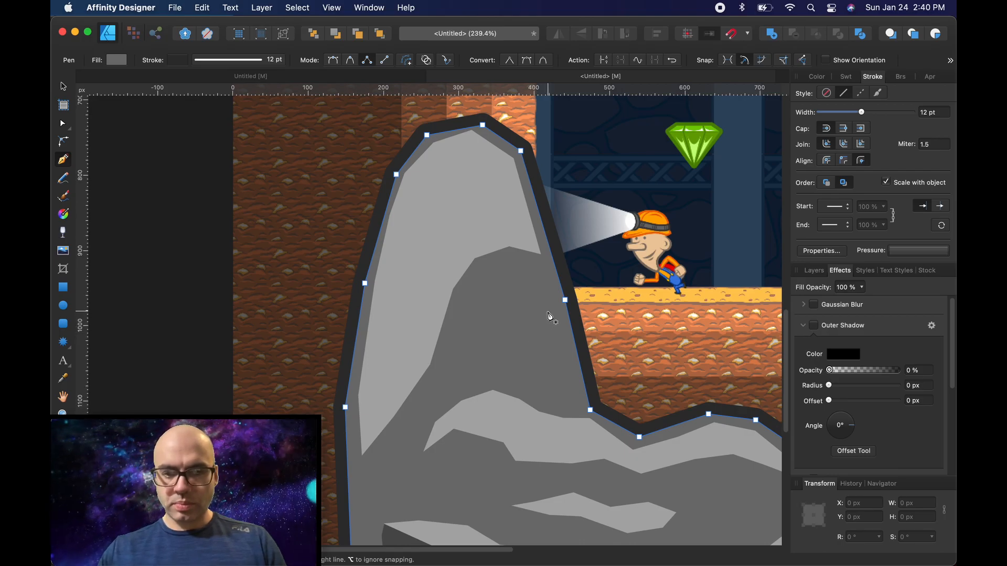
click(567, 357)
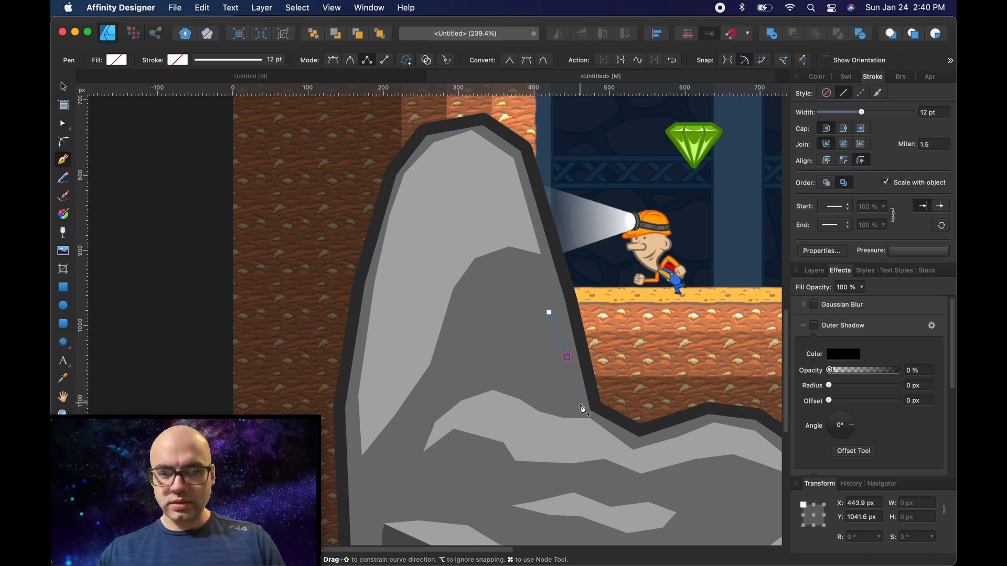
click(507, 383)
click(445, 393)
click(467, 374)
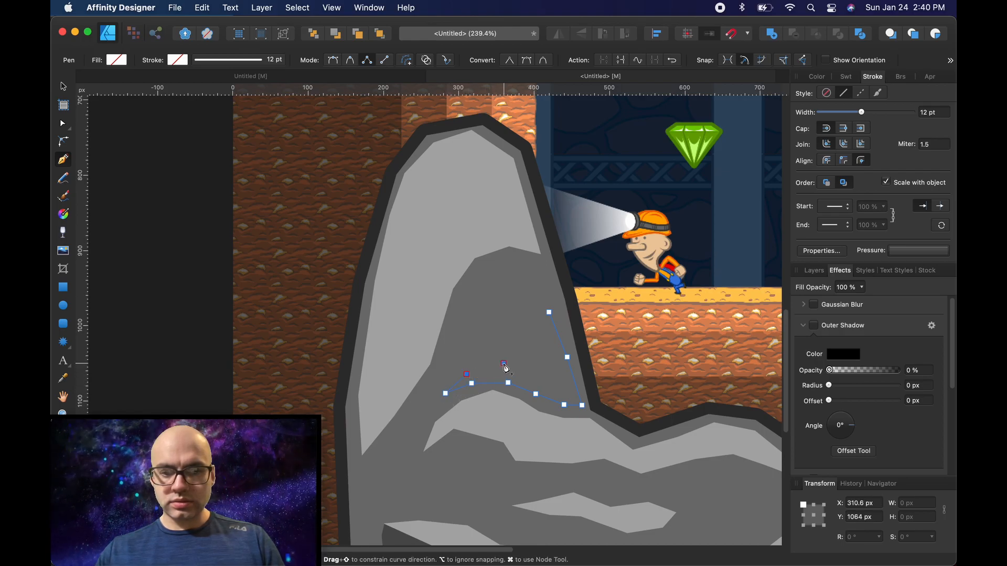
click(503, 363)
click(515, 326)
click(531, 302)
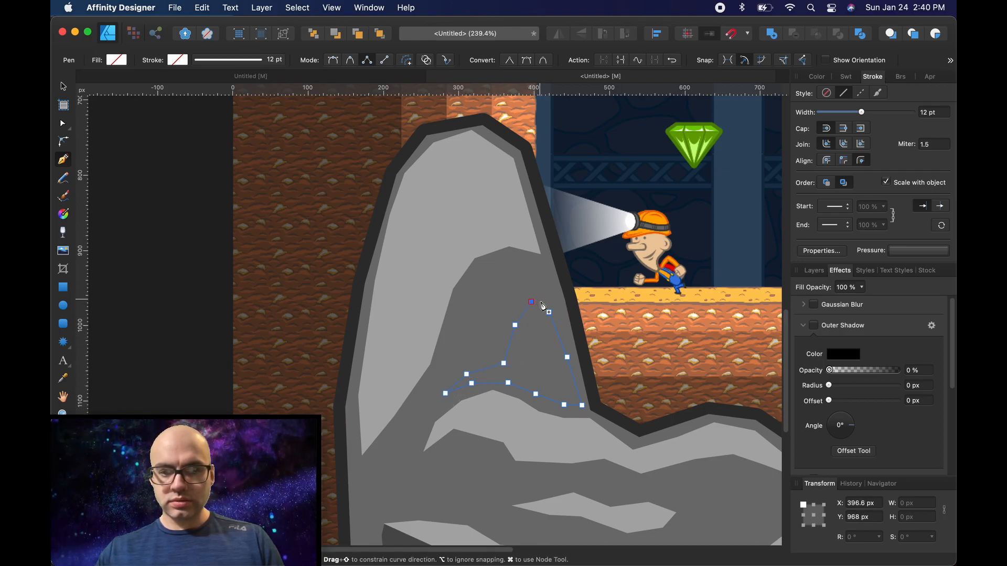
click(549, 312)
Fill the new facet on the tall section with the dark shadow grey sampled from the upper rock, and deselect it.
click(117, 59)
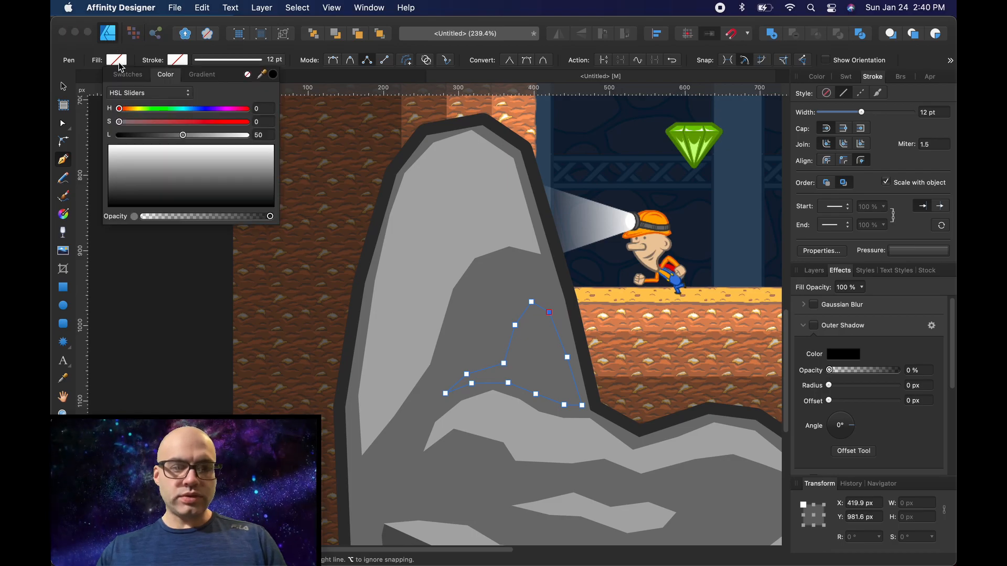
scroll(476, 181, down, 5)
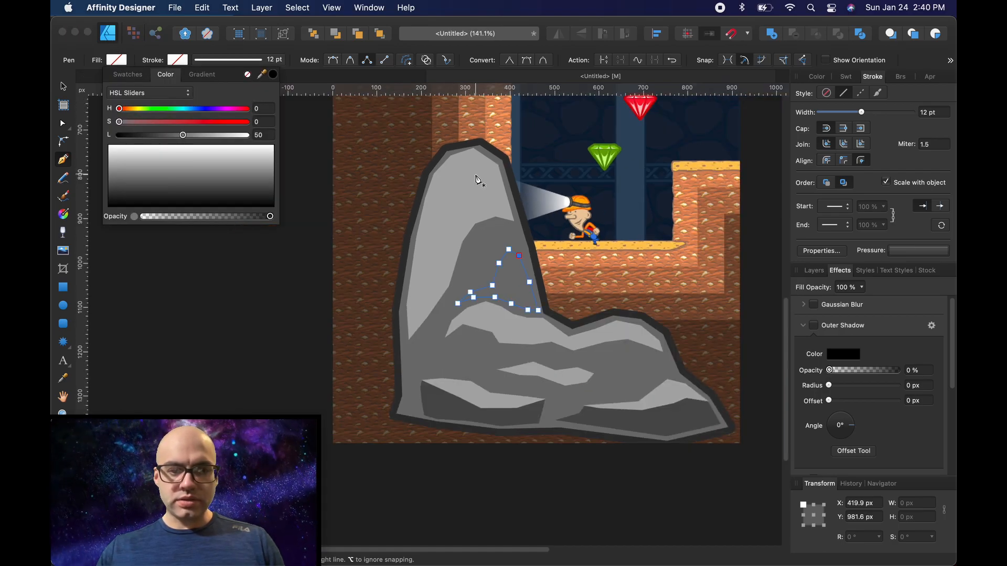
click(124, 62)
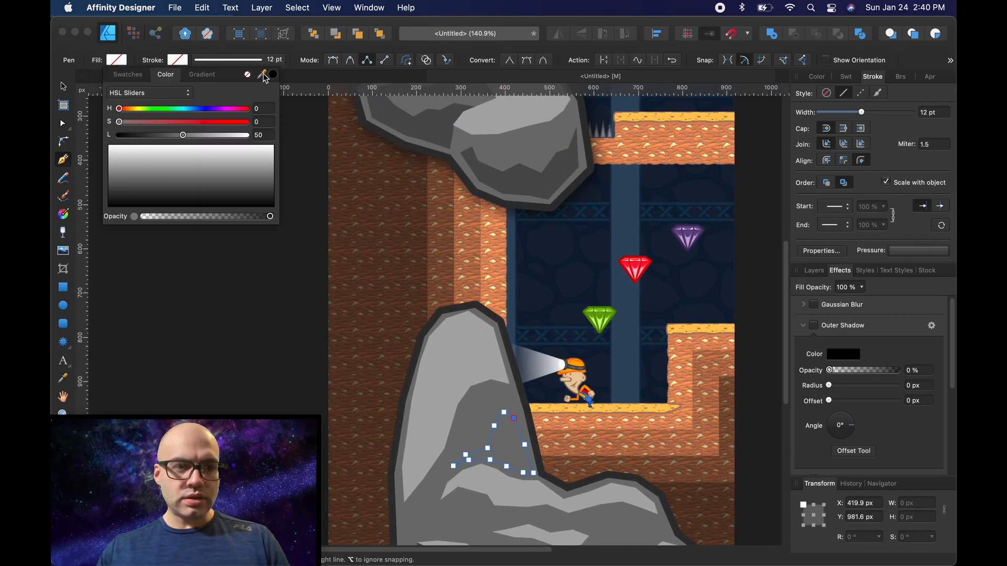
drag(260, 74, 504, 194)
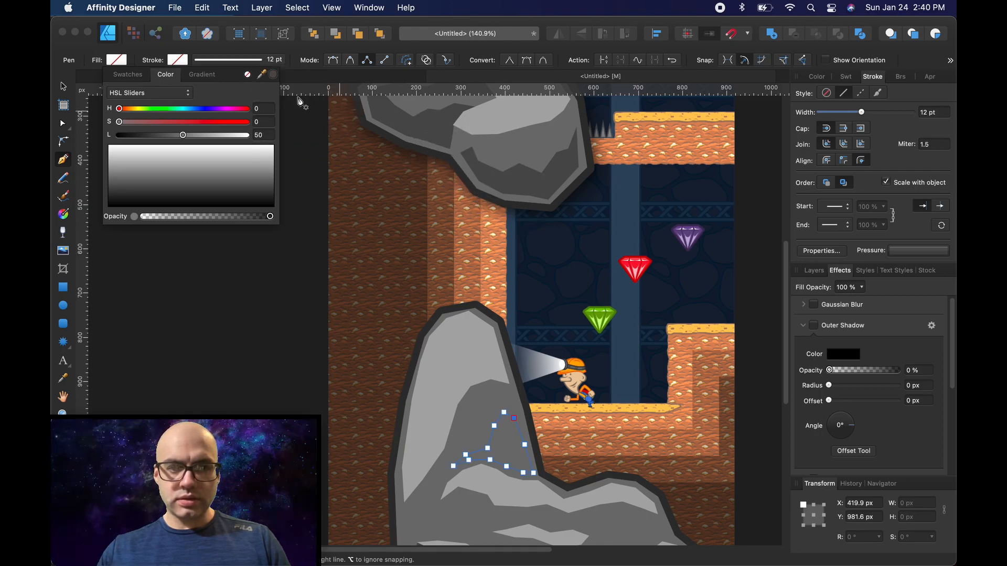
click(274, 74)
click(301, 50)
click(63, 86)
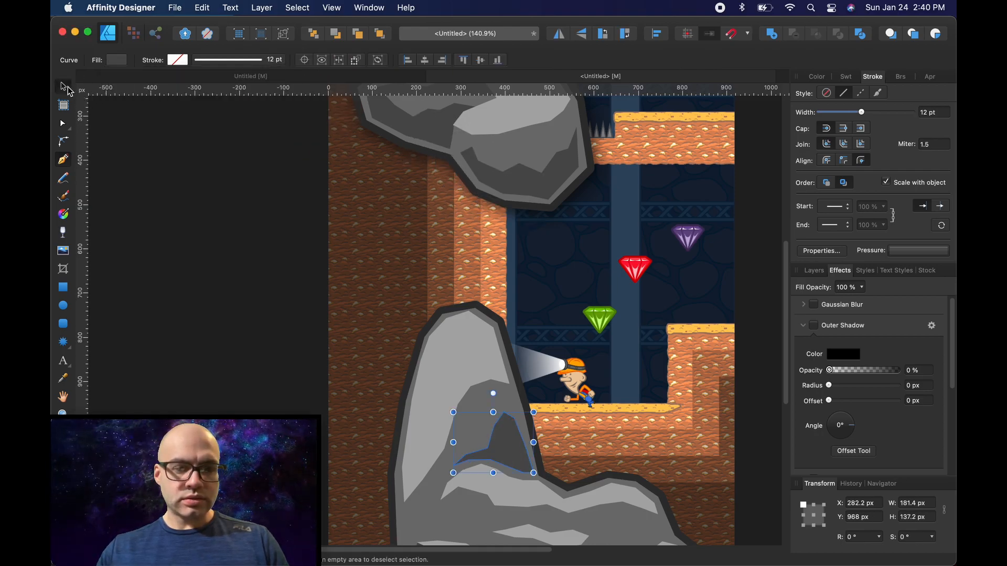
click(191, 183)
scroll(428, 197, down, 3)
scroll(472, 236, down, 3)
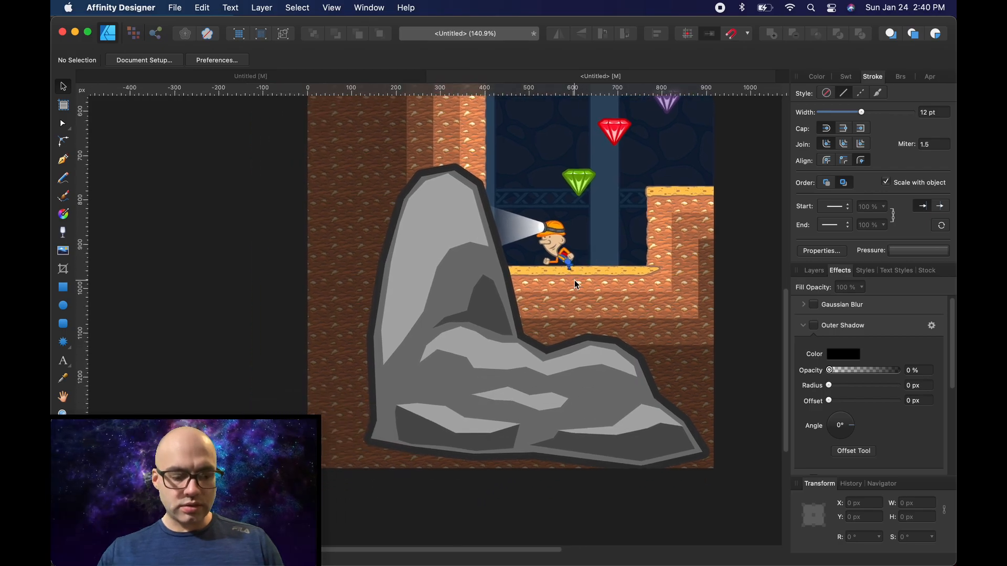
Activate the Pen tool for drawing another facet on the lower part of the rock.
scroll(485, 335, up, 5)
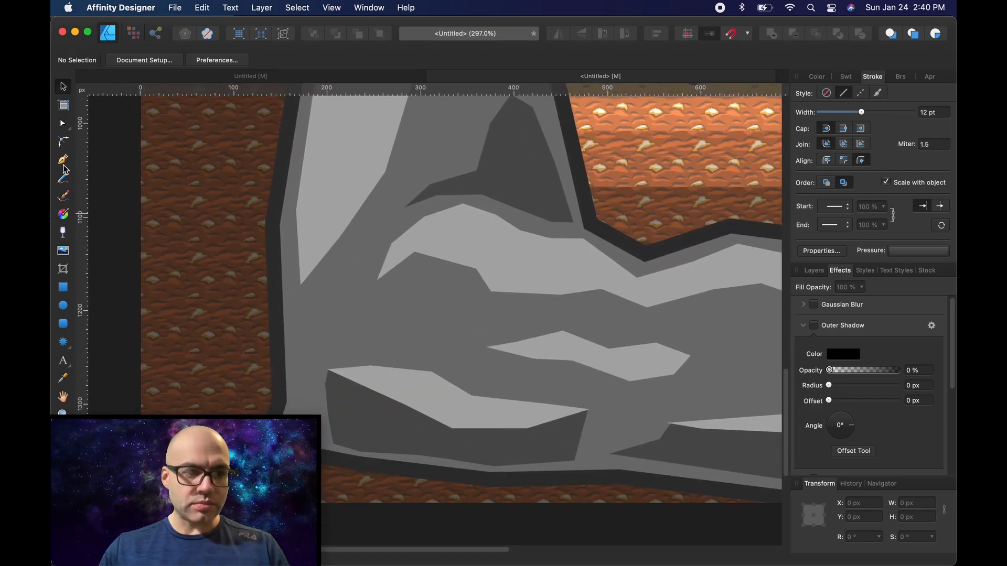
click(63, 162)
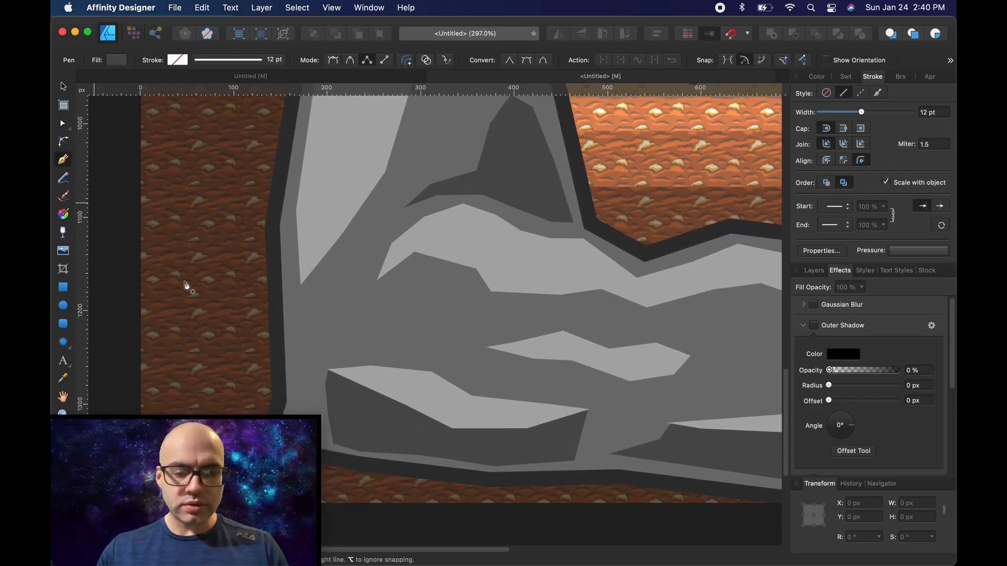
Reshape the rock's lower-left dark shadow, removing surplus nodes and lowering its upper edge to leave a gap beneath the highlight.
click(366, 286)
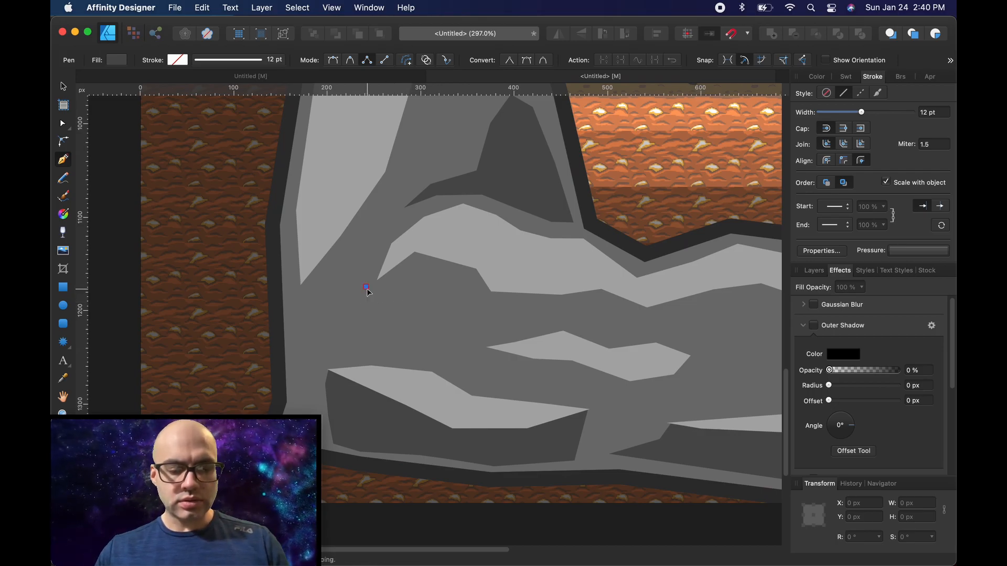
click(62, 124)
click(407, 428)
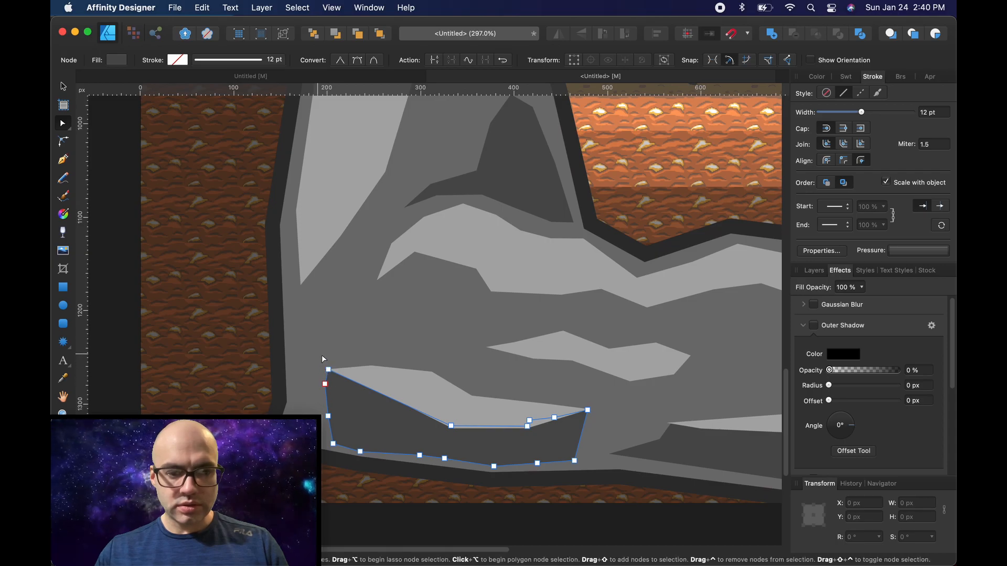
key(BackSpace)
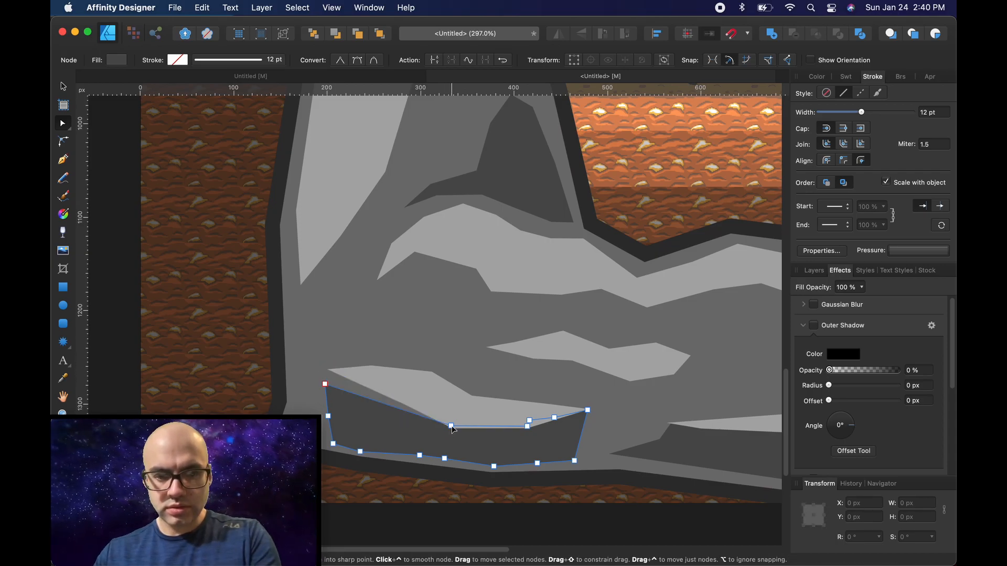
drag(451, 427, 447, 439)
drag(528, 427, 562, 429)
key(BackSpace)
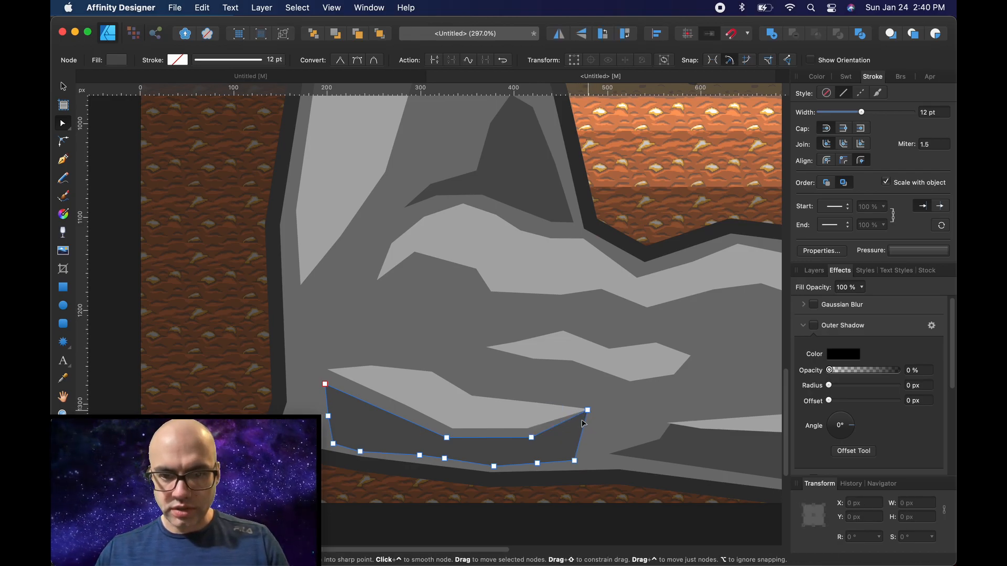
drag(587, 410, 581, 424)
click(379, 315)
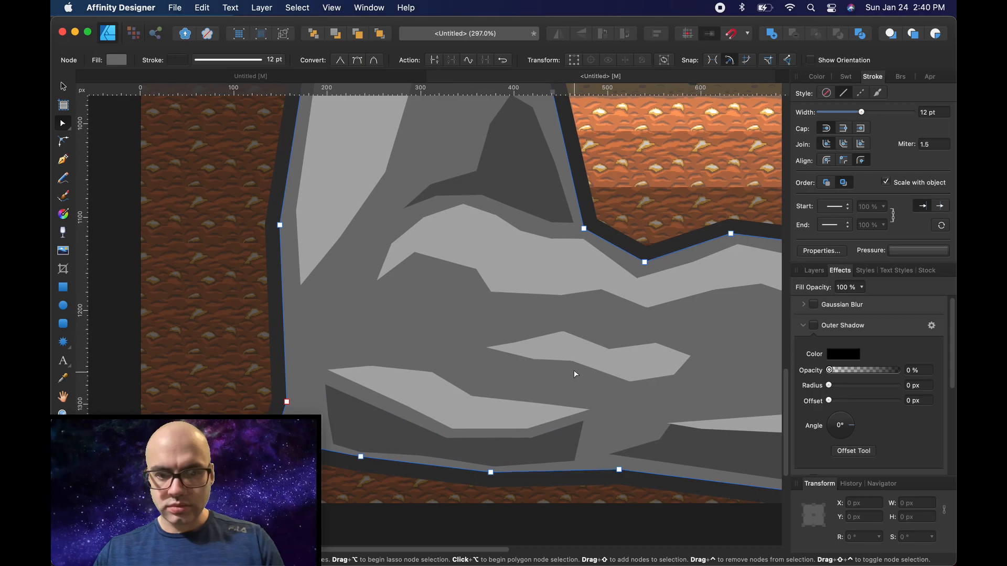
Reshape the rock's lower-right dark shadow by moving its left end and upper nodes so a gap separates it from the highlight.
drag(659, 446, 495, 314)
click(593, 336)
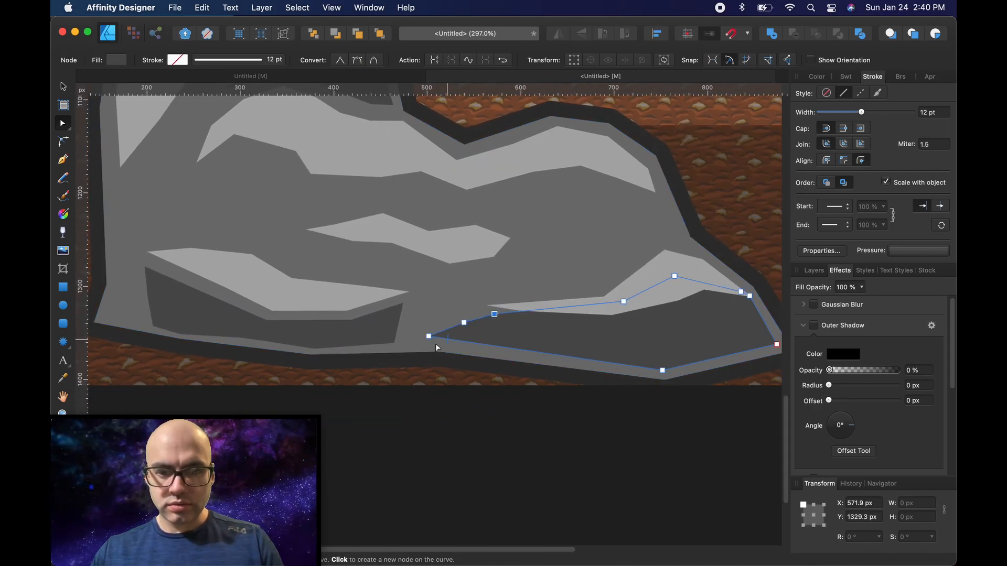
drag(428, 336, 523, 356)
drag(624, 302, 610, 326)
drag(674, 276, 687, 309)
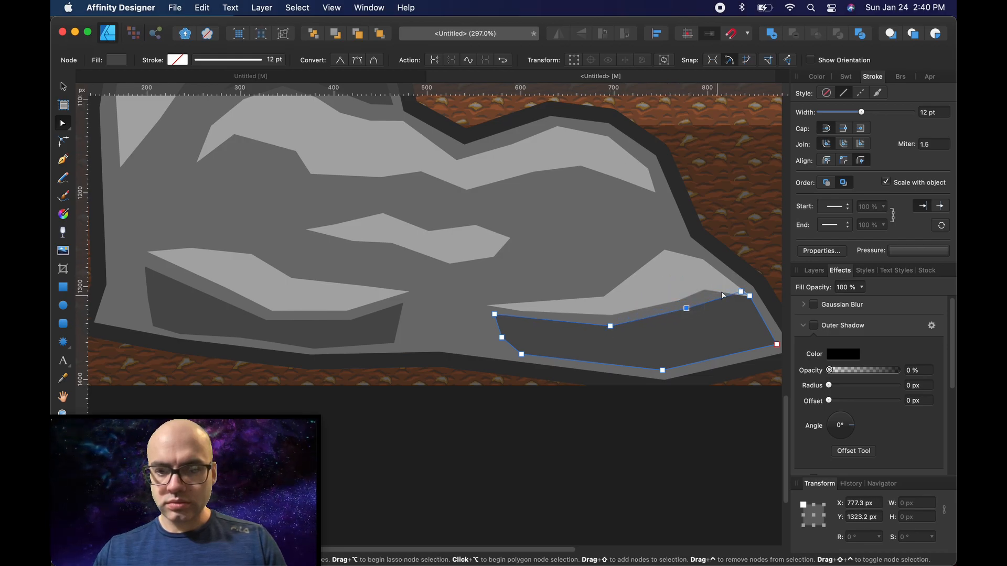
mouse_move(740, 292)
mouse_down()
mouse_move(710, 297)
mouse_move(754, 305)
mouse_up()
click(511, 265)
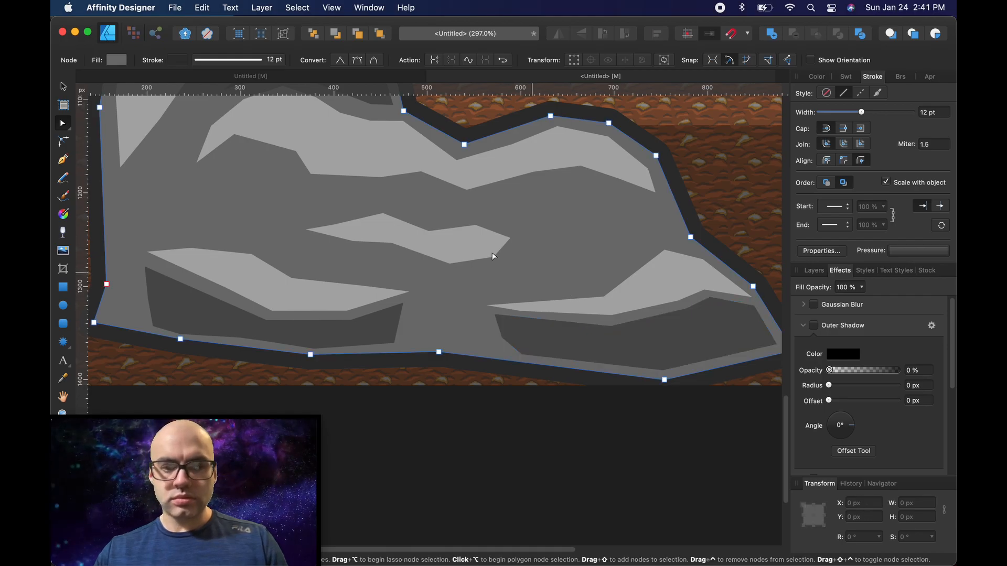
Start a Pen tool shadow outline just beneath the small central highlight, following its underside from left tip to right tip.
drag(340, 229, 365, 279)
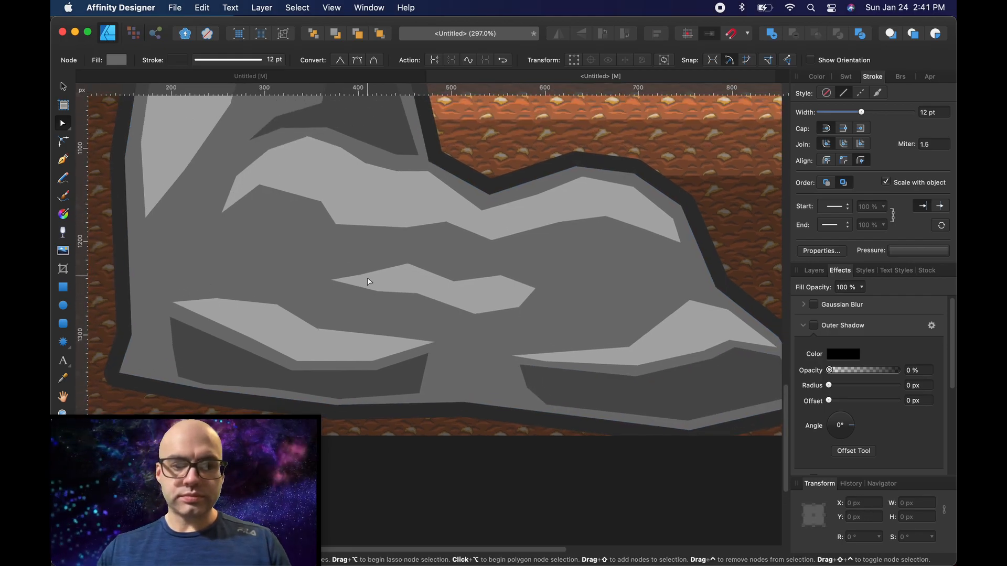
click(63, 160)
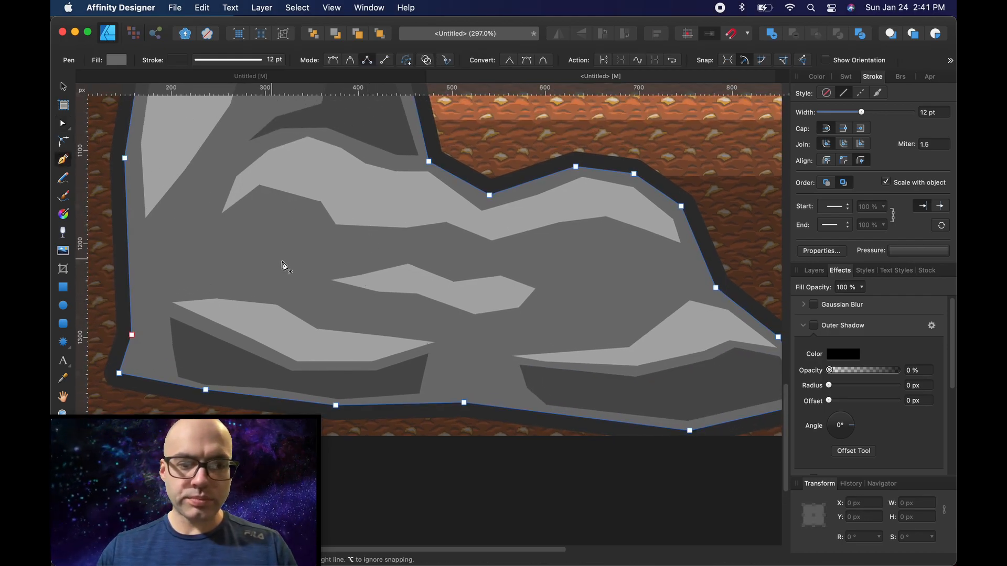
click(372, 299)
click(414, 297)
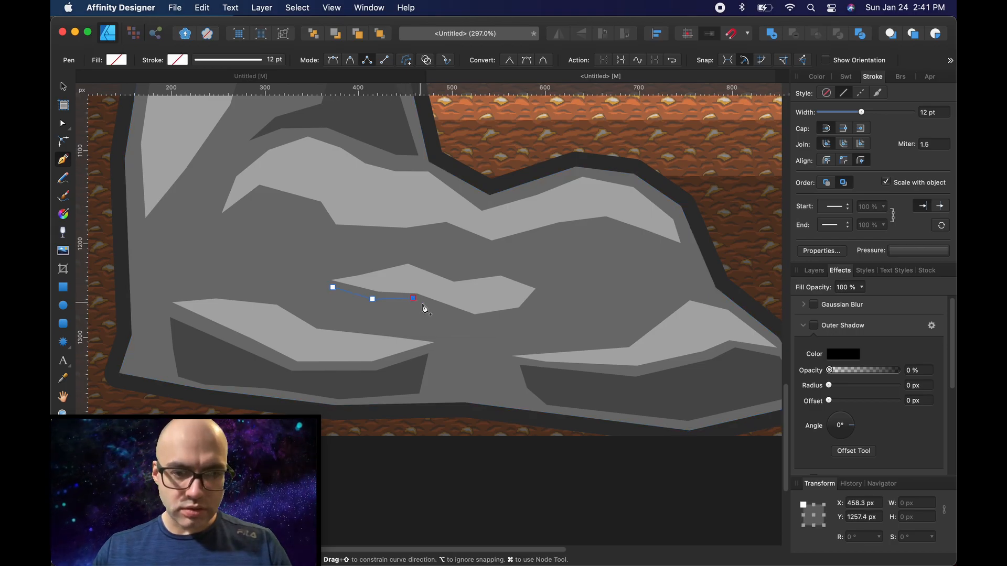
click(469, 318)
click(516, 315)
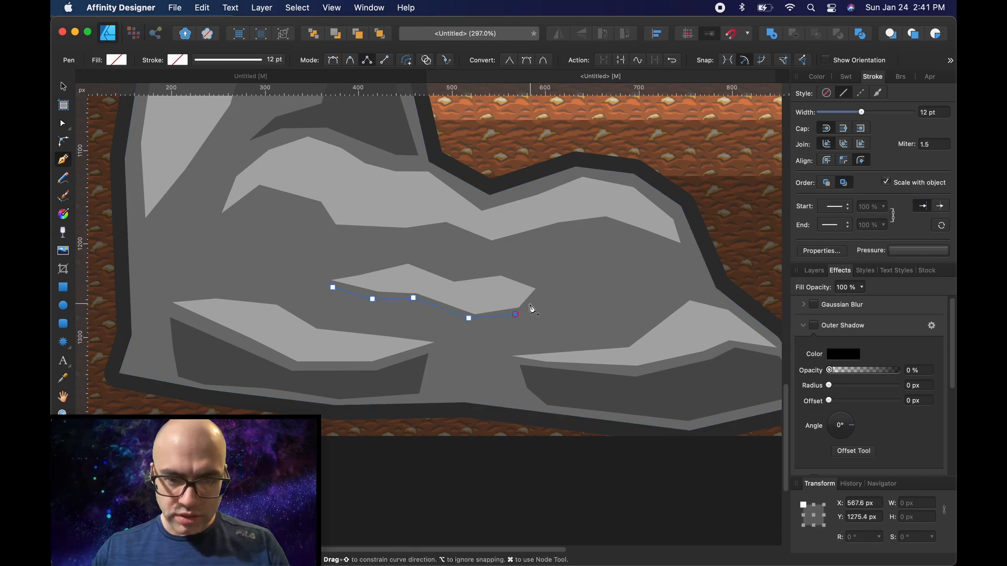
click(533, 299)
Run the central shadow outline down to a point between the two lower shadows, then back to its start to close it.
click(524, 334)
click(505, 348)
click(502, 372)
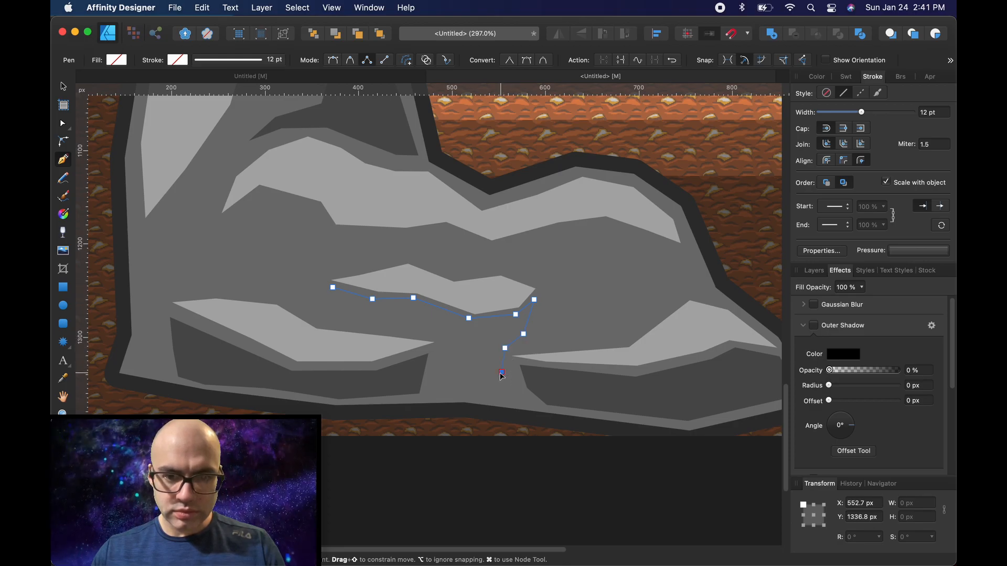
click(471, 389)
click(475, 350)
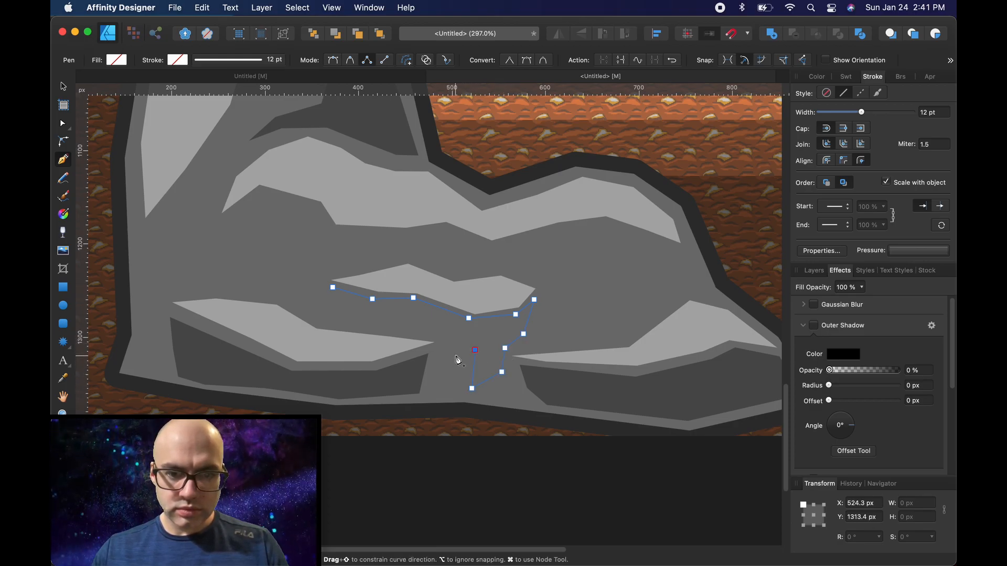
key(super+z)
click(460, 353)
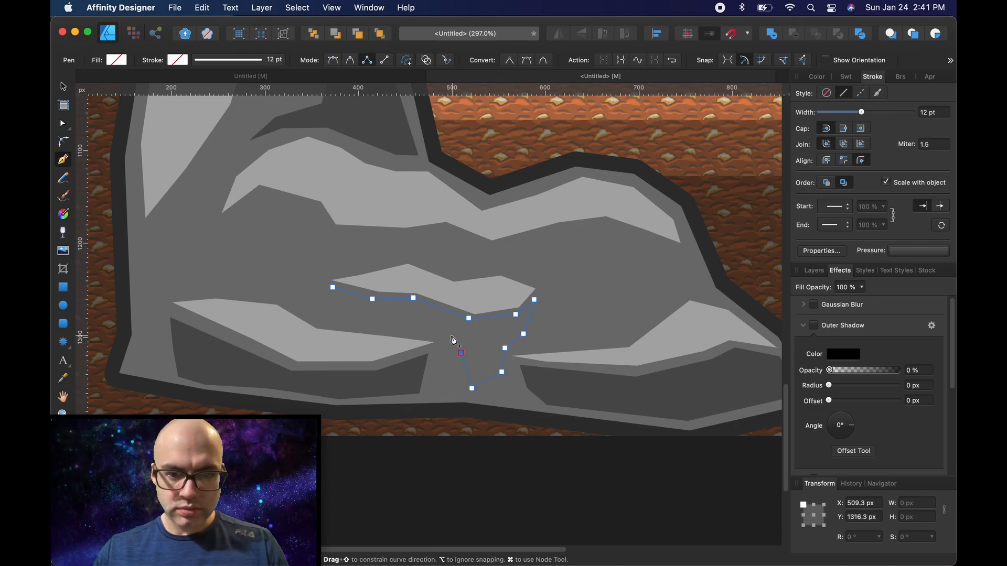
click(418, 327)
click(349, 309)
click(332, 288)
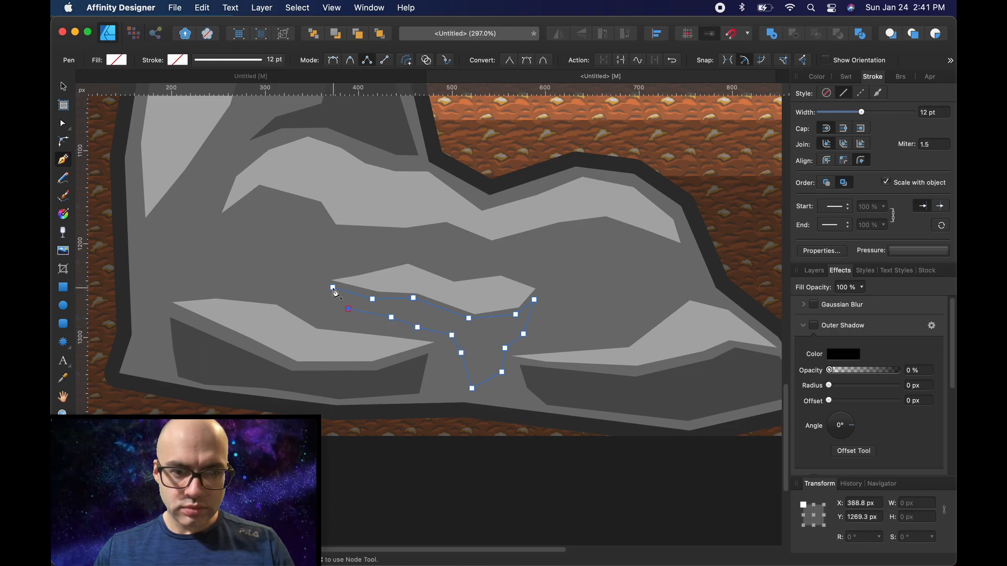
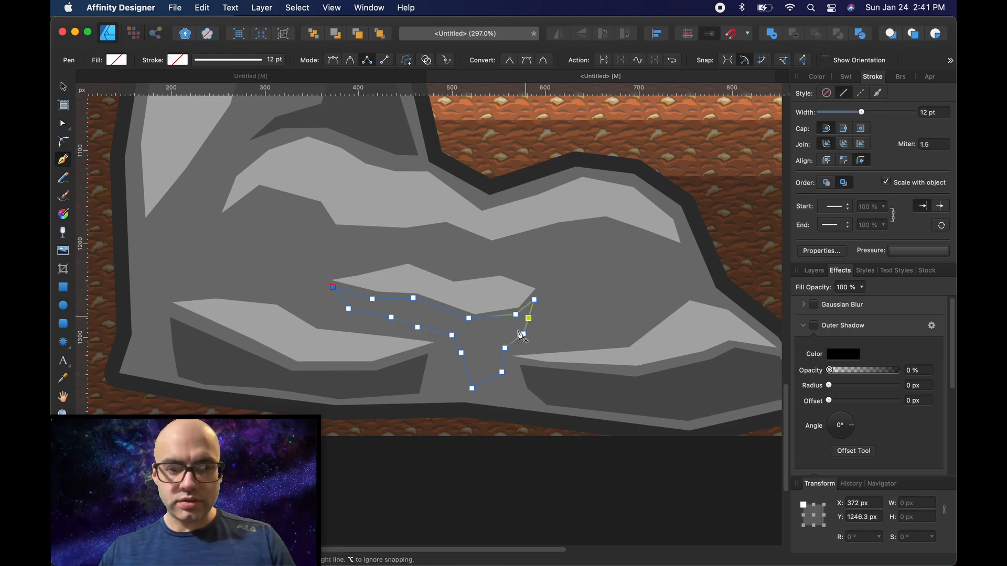
Fill the central shadow shape with the recently used dark grey swatch.
click(116, 60)
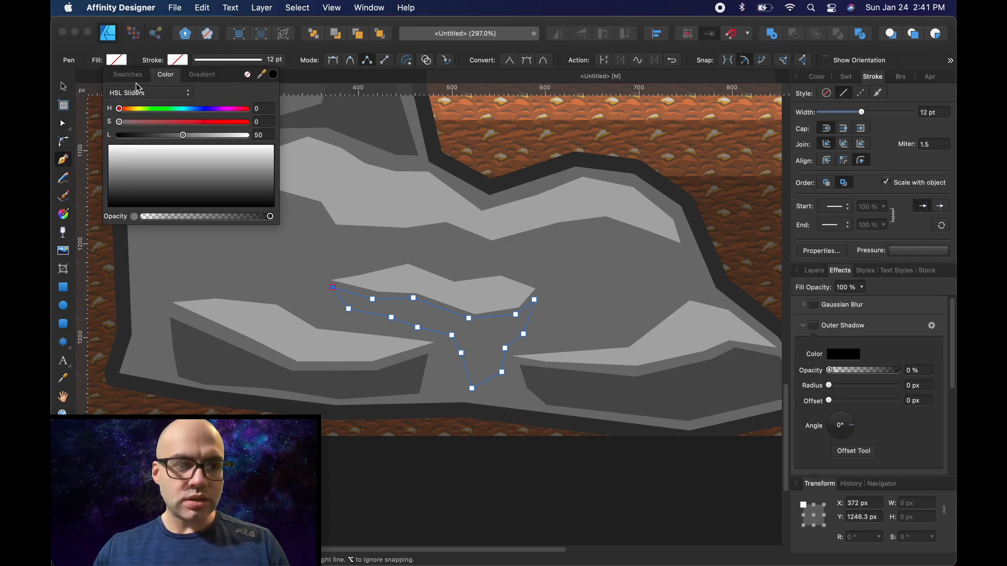
click(126, 75)
click(138, 94)
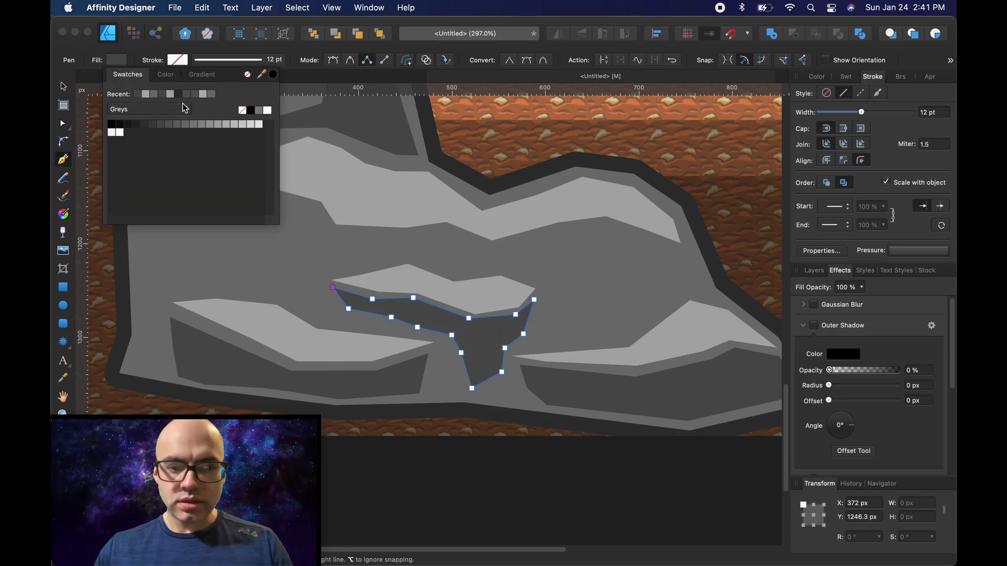
Trace the upper edge of a new shadow with the Pen tool, just below the long upper highlight's underside from left to right.
click(65, 89)
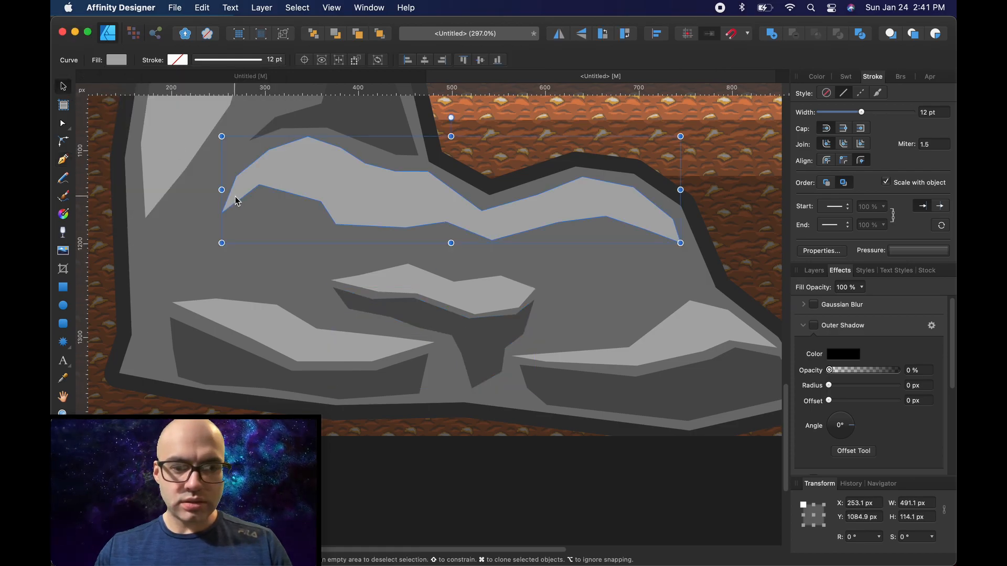
scroll(487, 222, down, 5)
drag(495, 209, 464, 340)
scroll(438, 386, down, 1)
scroll(438, 386, up, 3)
scroll(439, 388, up, 4)
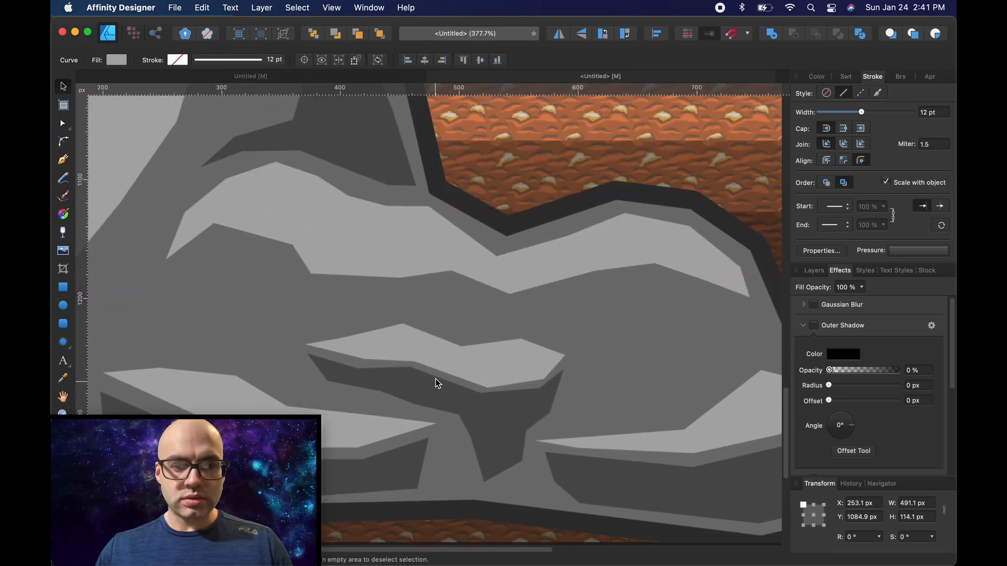
click(63, 161)
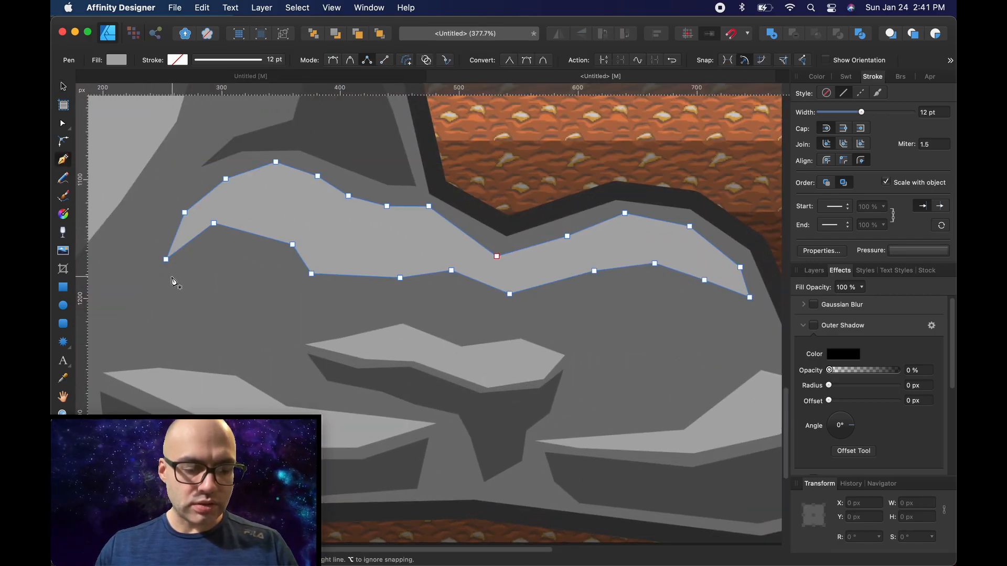
key(super+d)
click(172, 272)
click(188, 257)
click(214, 237)
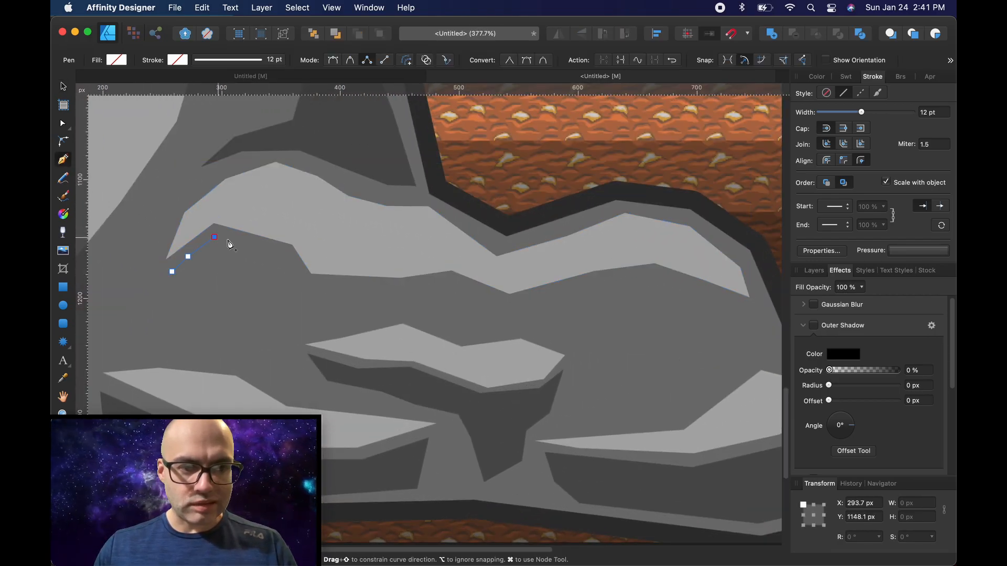
click(286, 259)
click(308, 284)
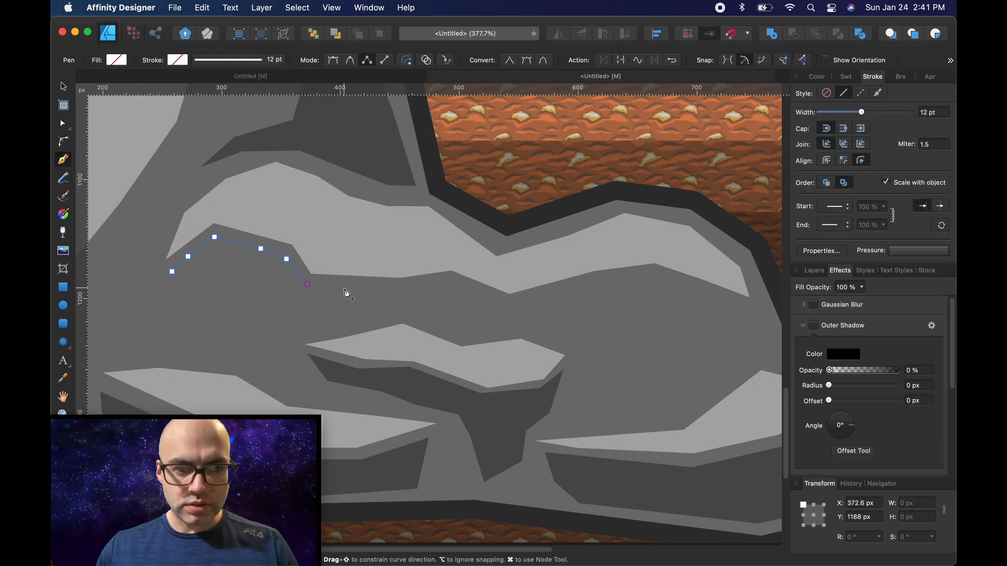
click(345, 288)
click(392, 285)
click(438, 281)
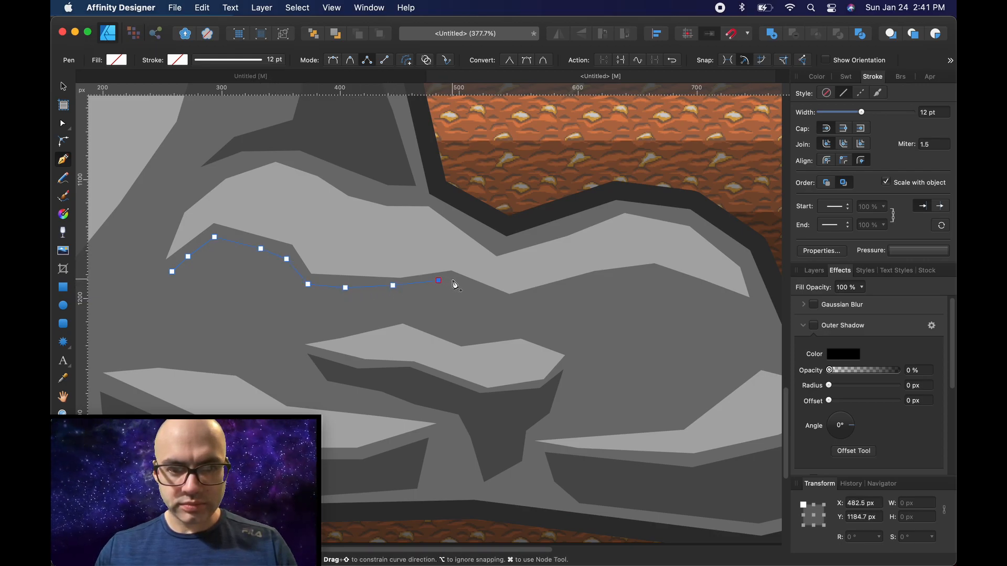
click(500, 302)
click(522, 300)
click(552, 296)
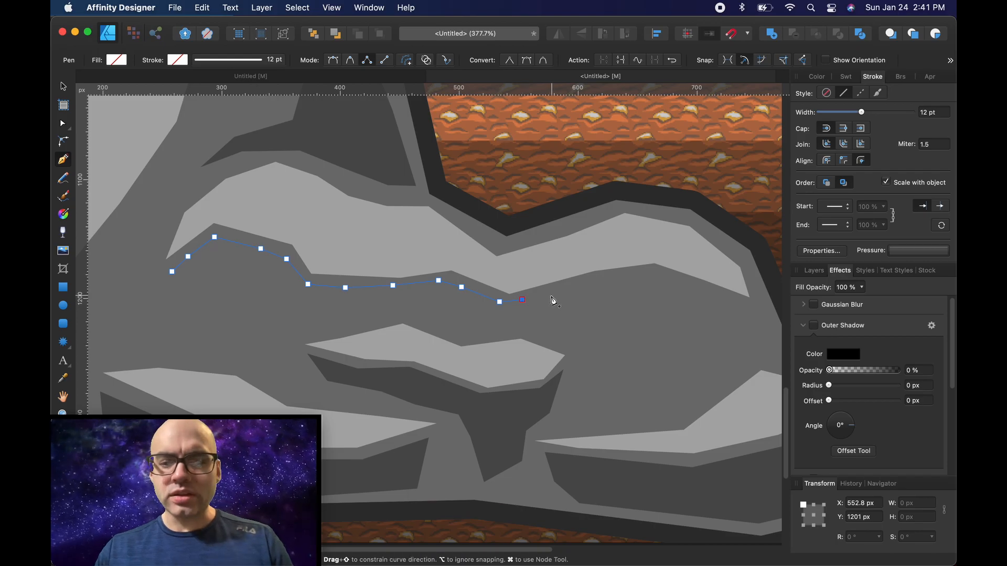
click(570, 287)
click(599, 281)
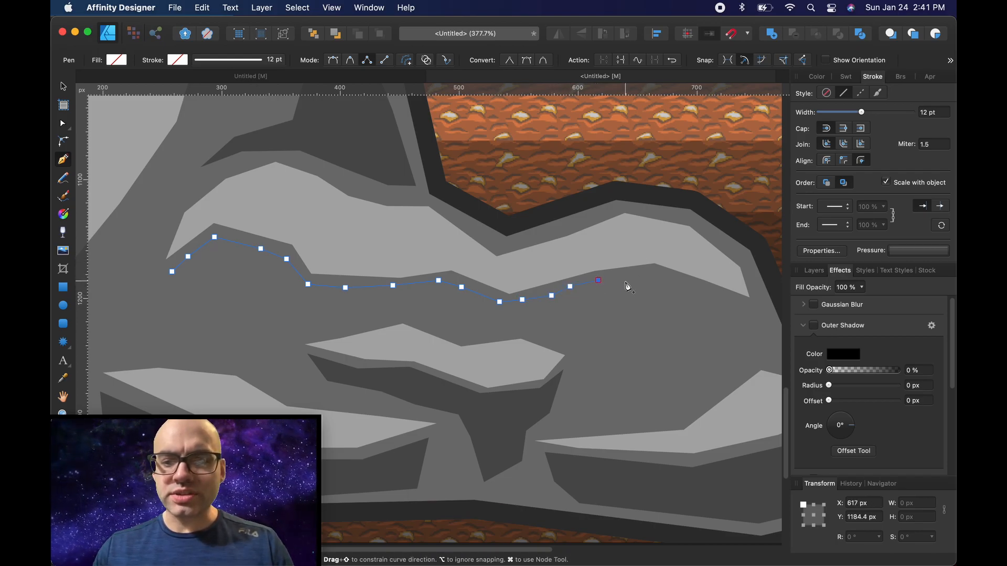
click(637, 273)
click(689, 286)
click(714, 299)
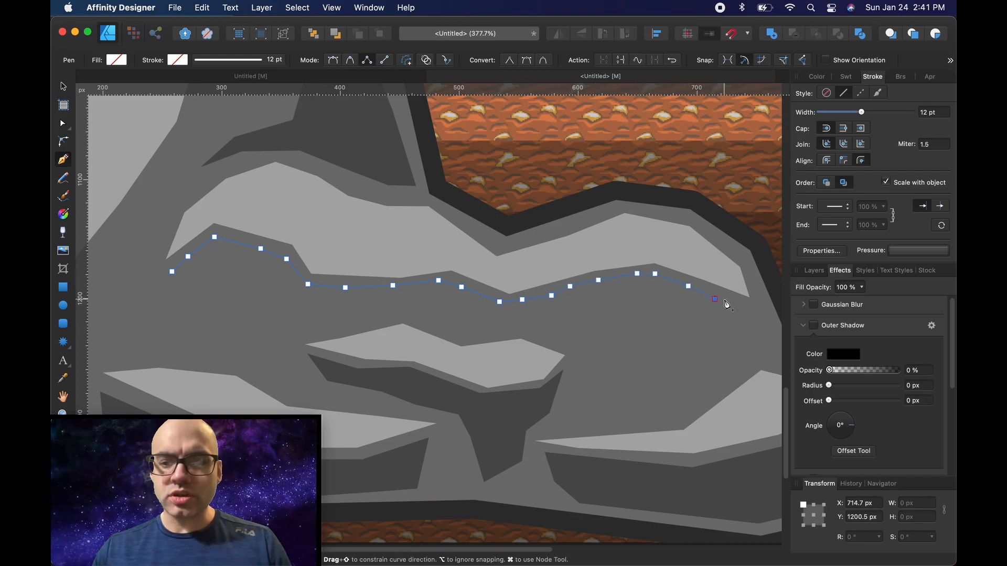
click(732, 302)
click(746, 310)
Draw the long shadow's jagged lower edge back from right to left and close the outline at its starting node.
click(734, 324)
click(689, 323)
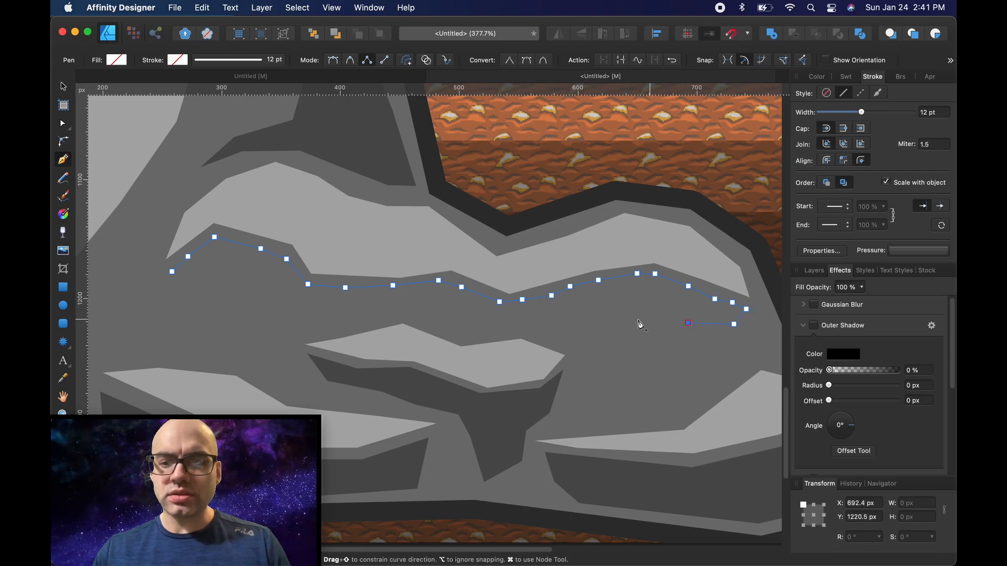
click(622, 320)
click(596, 339)
click(538, 322)
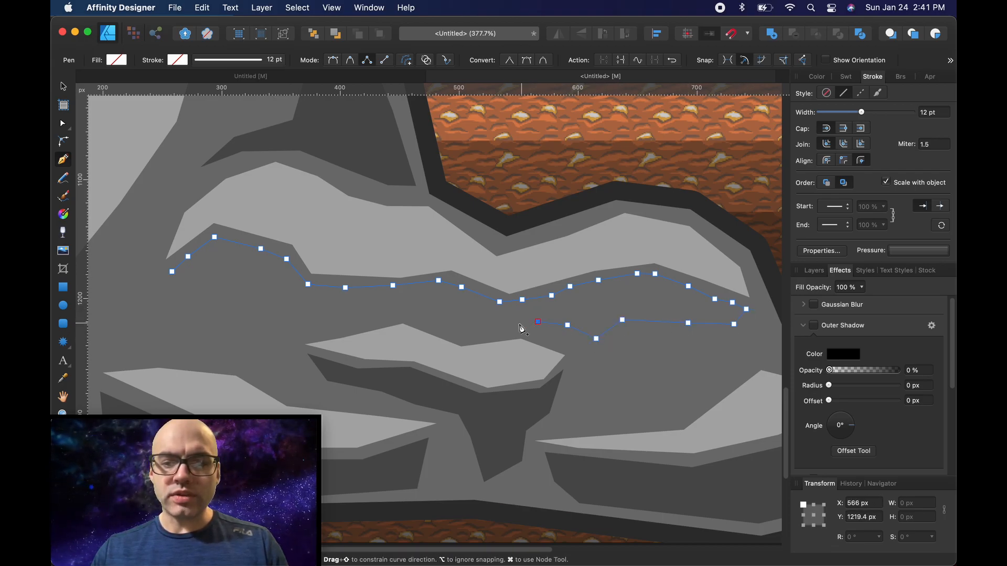
click(519, 324)
click(501, 331)
click(478, 317)
click(456, 326)
click(411, 308)
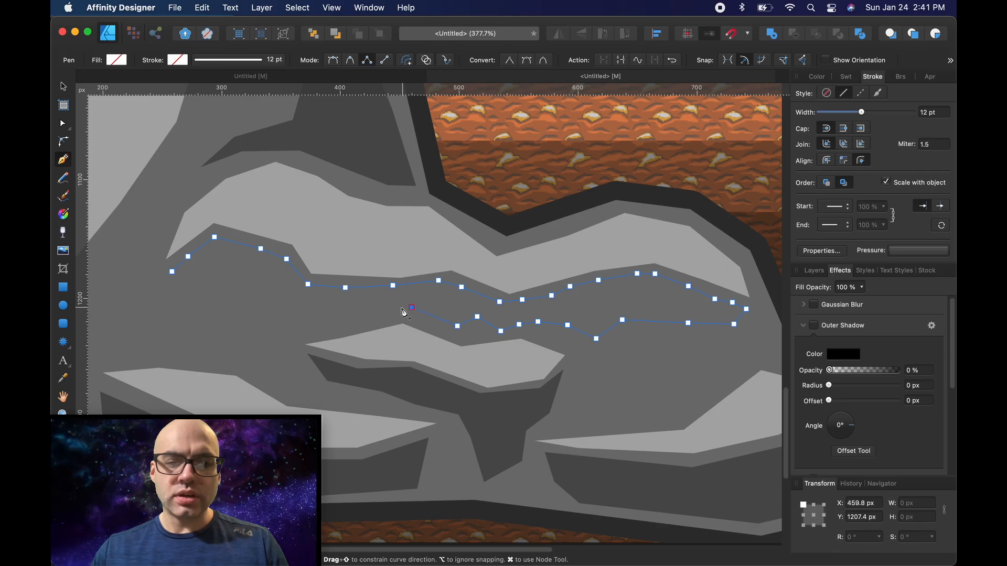
click(391, 308)
click(341, 315)
click(312, 320)
click(278, 290)
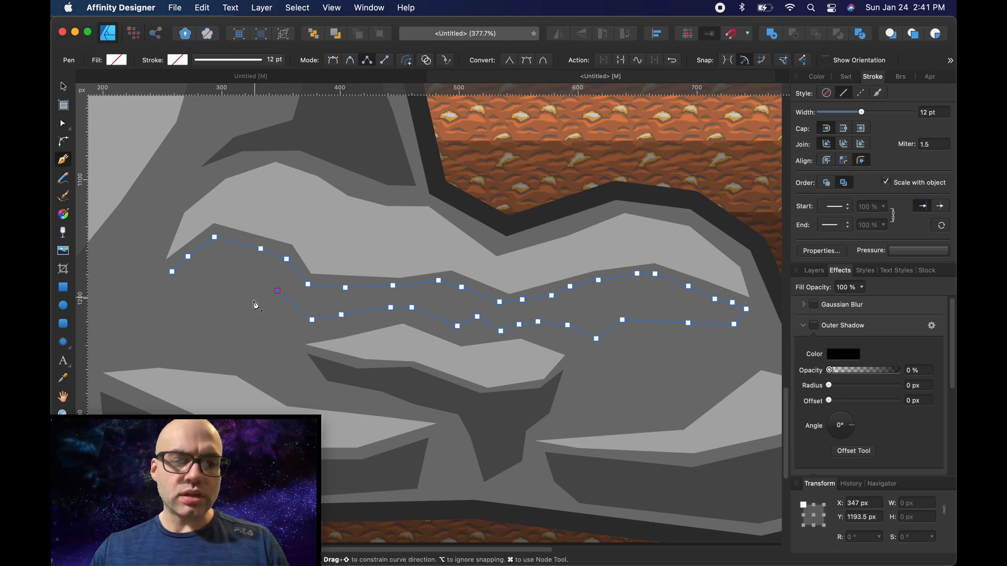
click(235, 319)
click(208, 300)
click(183, 297)
click(154, 303)
click(159, 290)
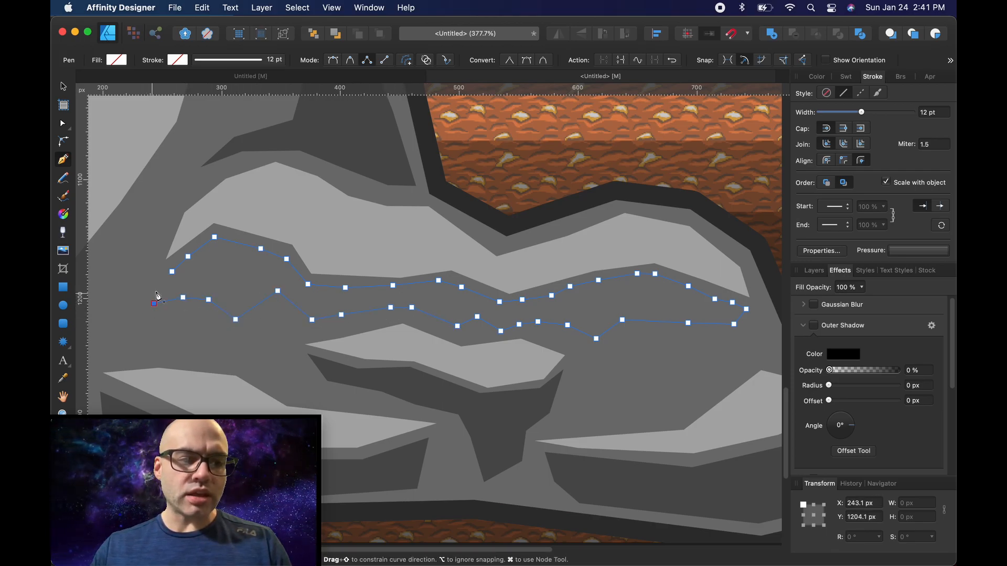
click(172, 272)
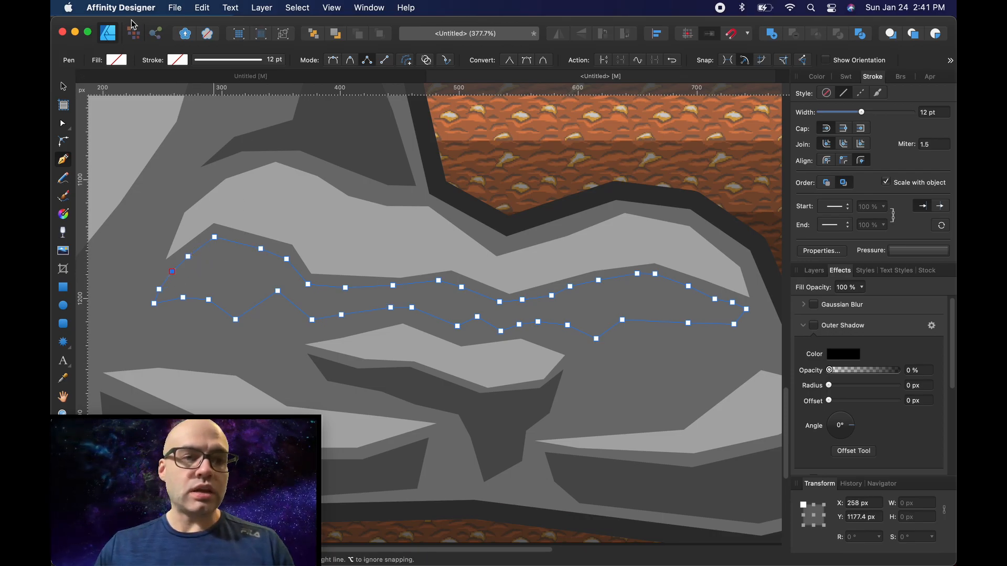
Fill the long shadow under the upper highlight with the recently used dark grey swatch and deselect it.
click(115, 61)
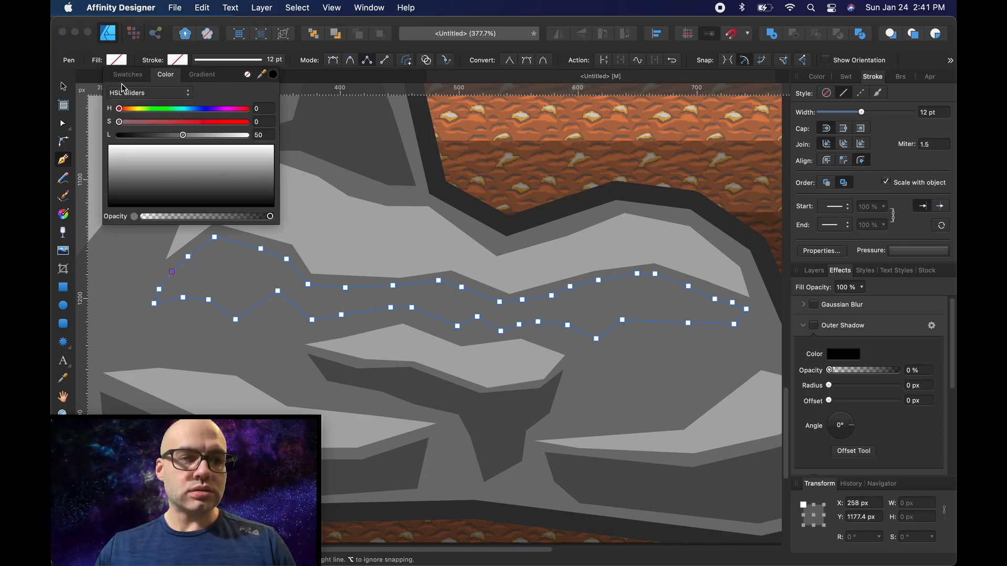
click(128, 75)
click(137, 95)
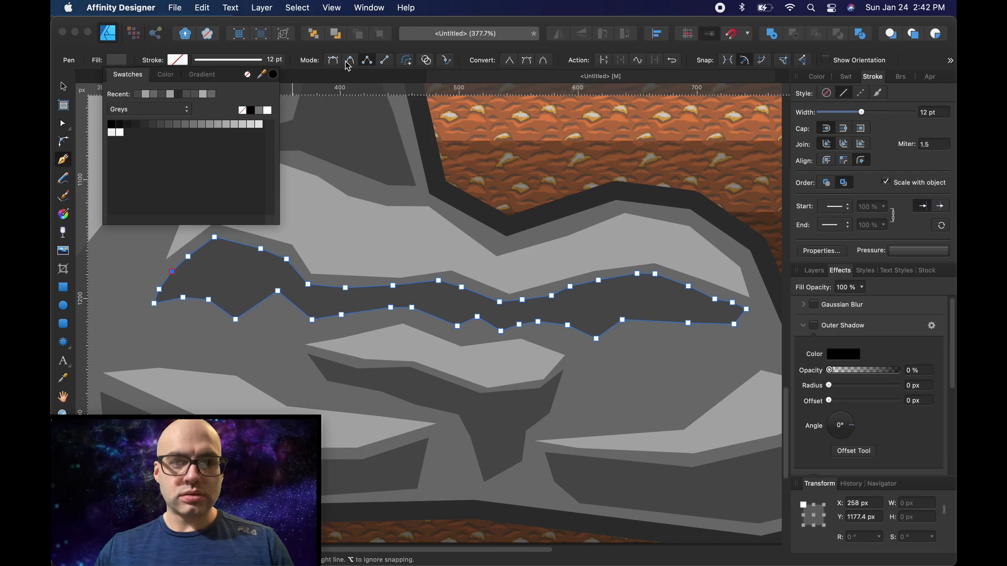
key(Escape)
key(Escape)
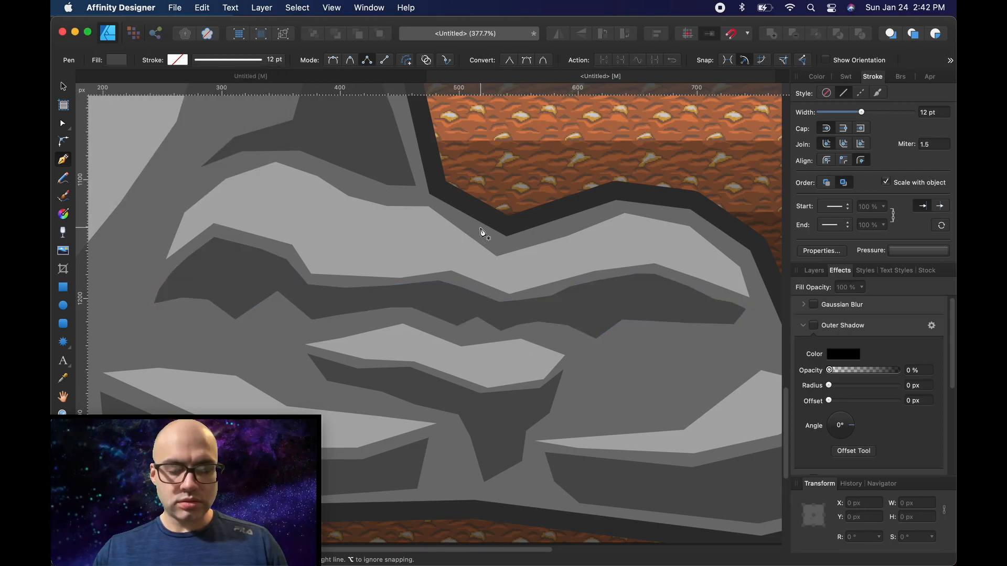
scroll(482, 231, down, 10)
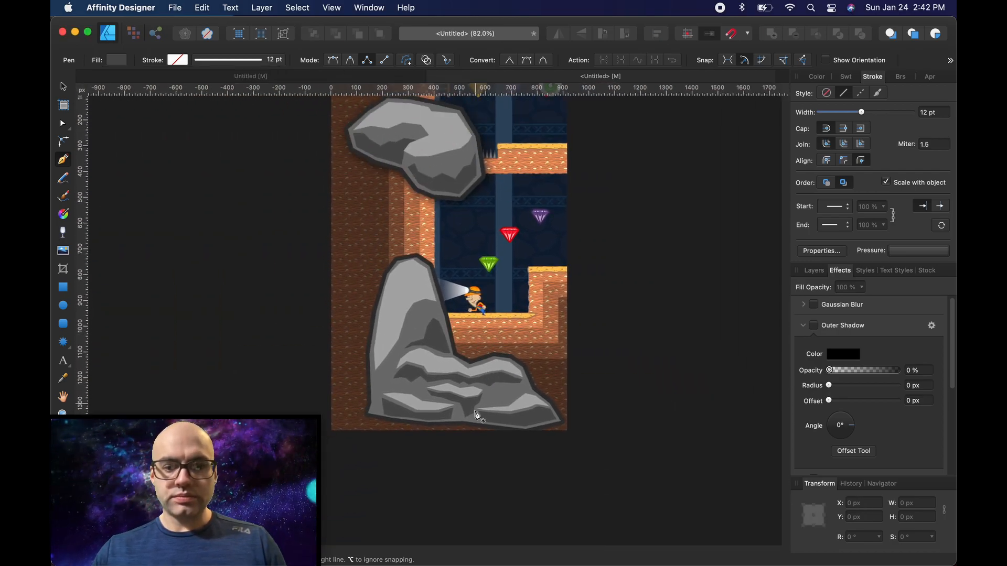
scroll(350, 325, up, 4)
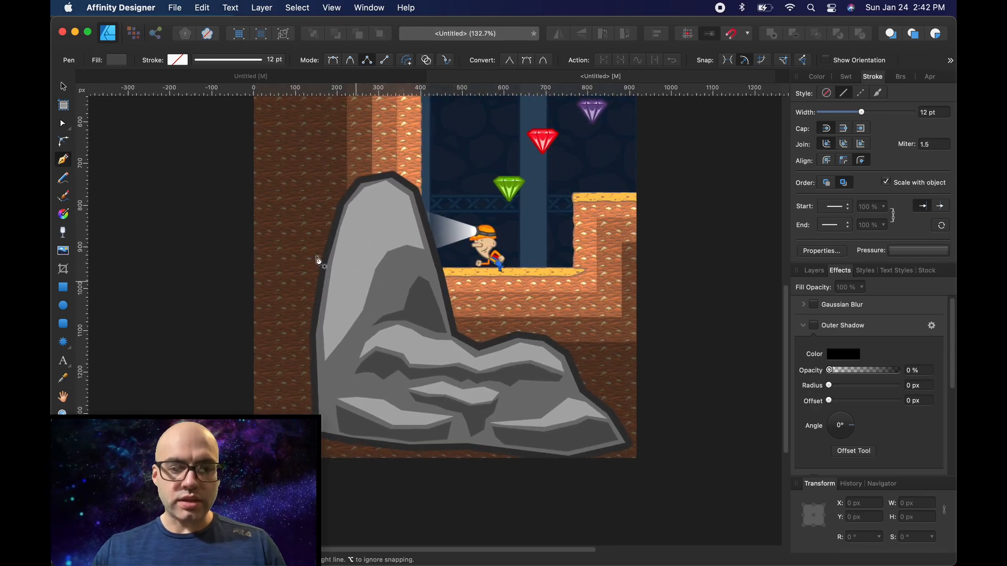
Stretch the long shadow downward to make it taller, send it behind the central highlight, and shift it up closer to the upper highlight.
click(63, 124)
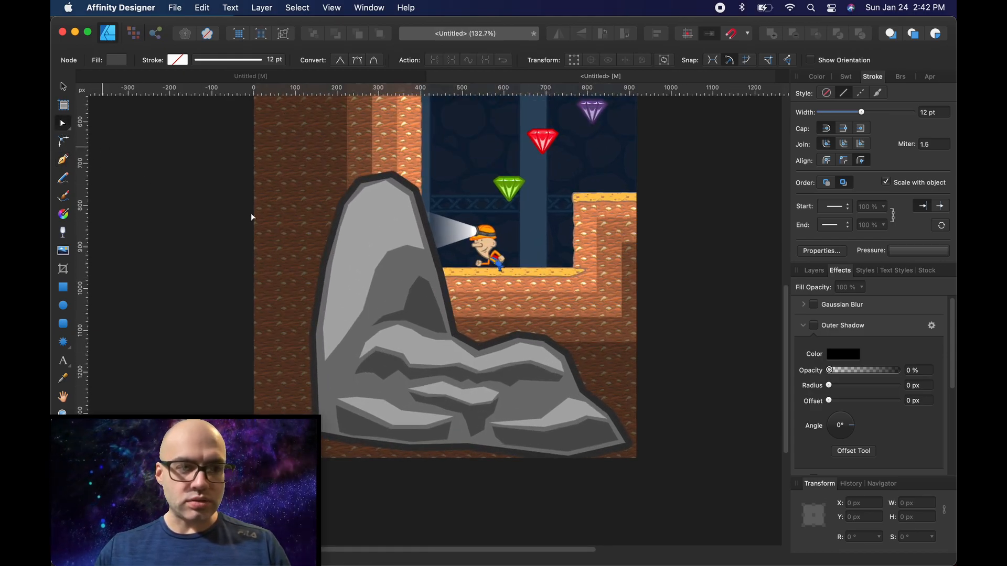
click(518, 370)
key(v)
drag(459, 386, 460, 412)
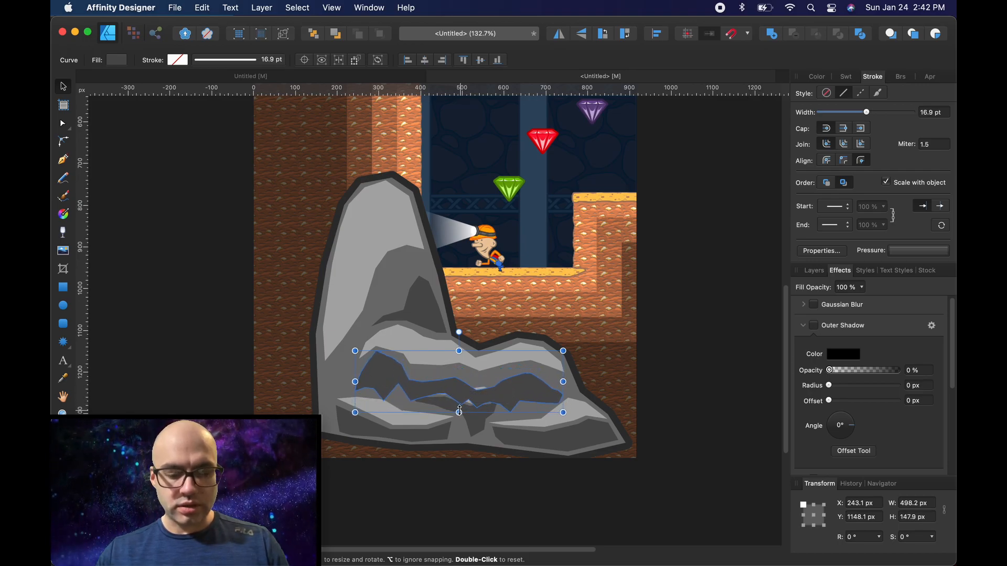
key(super+bracketleft)
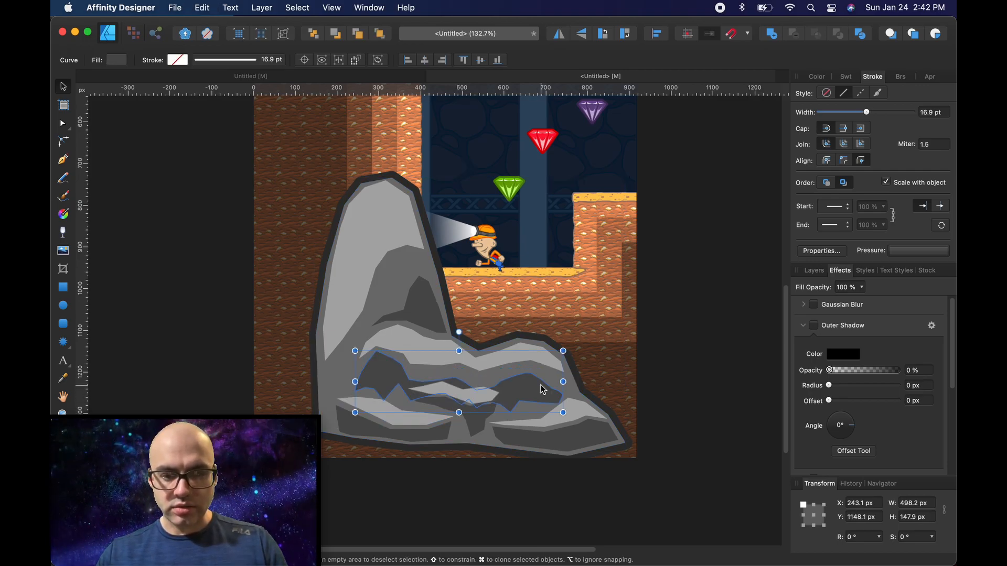
drag(510, 389, 510, 377)
Select the nodes of the long shadow's left hump and move them slightly down, away from the highlight above.
key(a)
drag(357, 326, 400, 358)
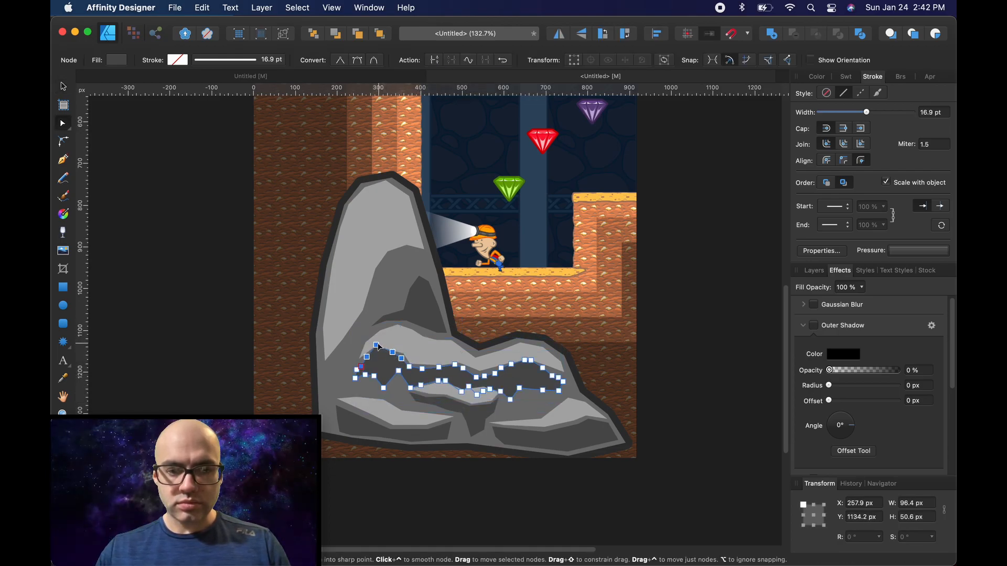
click(377, 345)
click(351, 347)
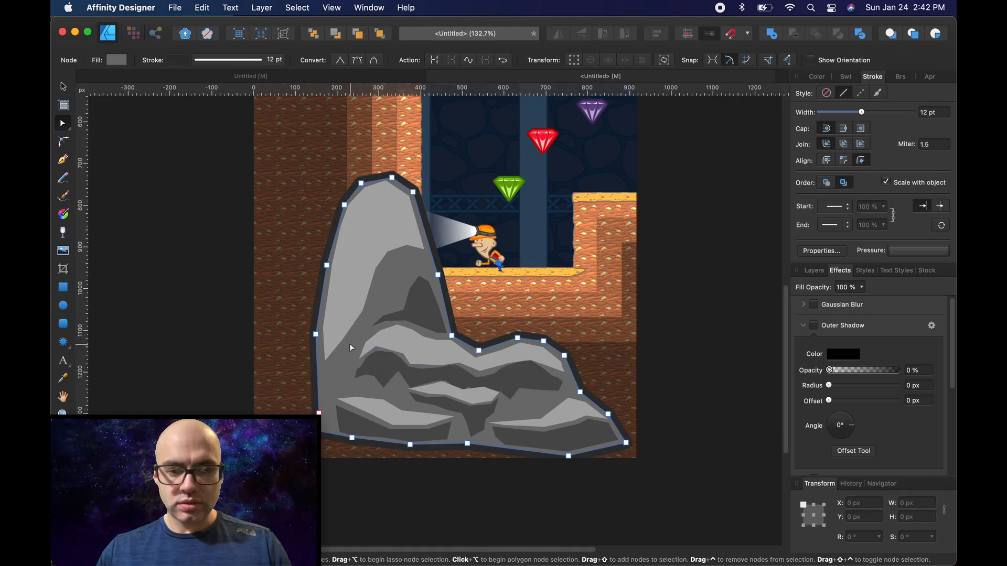
click(378, 371)
scroll(380, 374, up, 3)
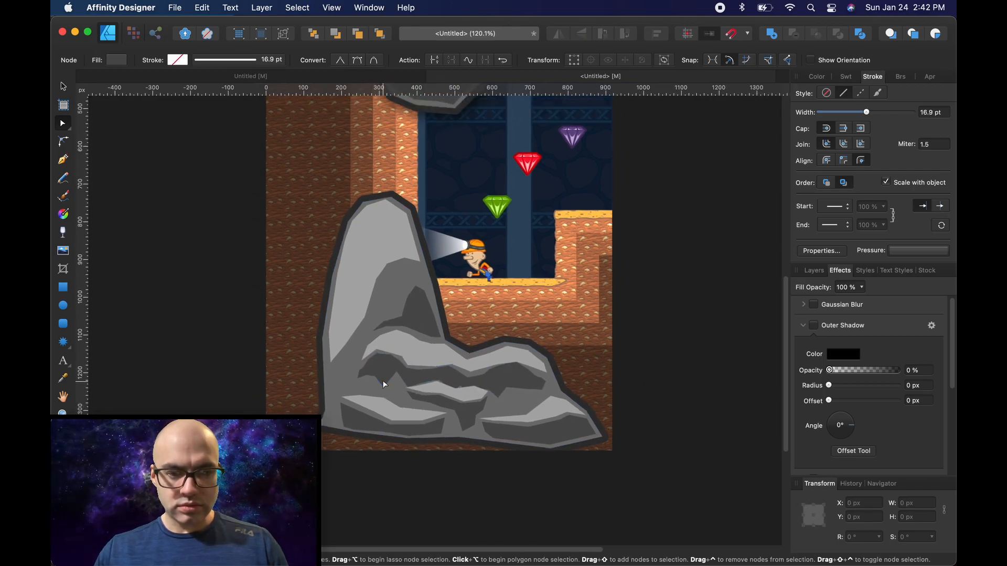
scroll(367, 341, down, 3)
Draw the outer edge of a new shadow with the Pen tool, from below the tall highlight down to the rock's lower-left base.
key(p)
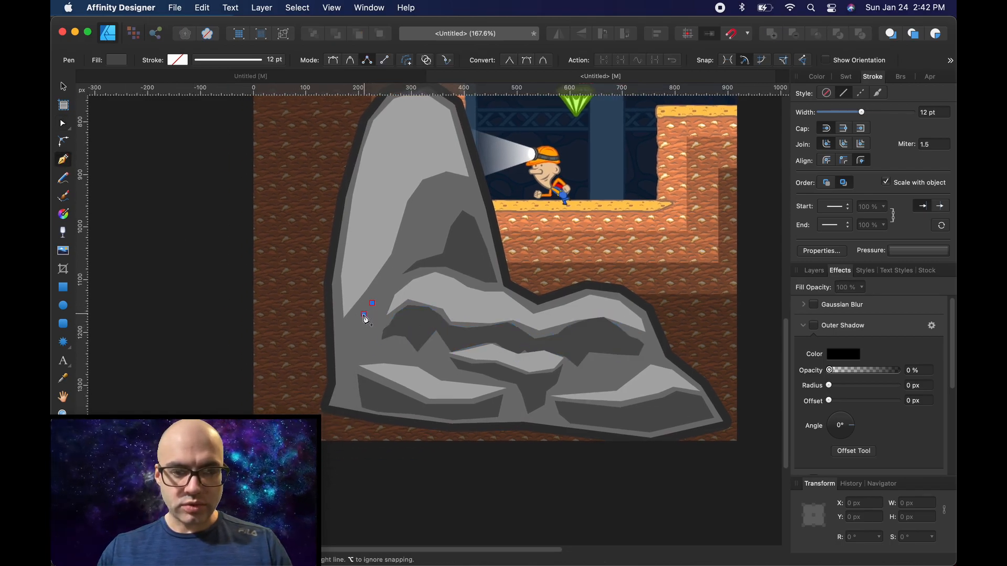
click(353, 331)
click(346, 350)
click(350, 362)
click(345, 373)
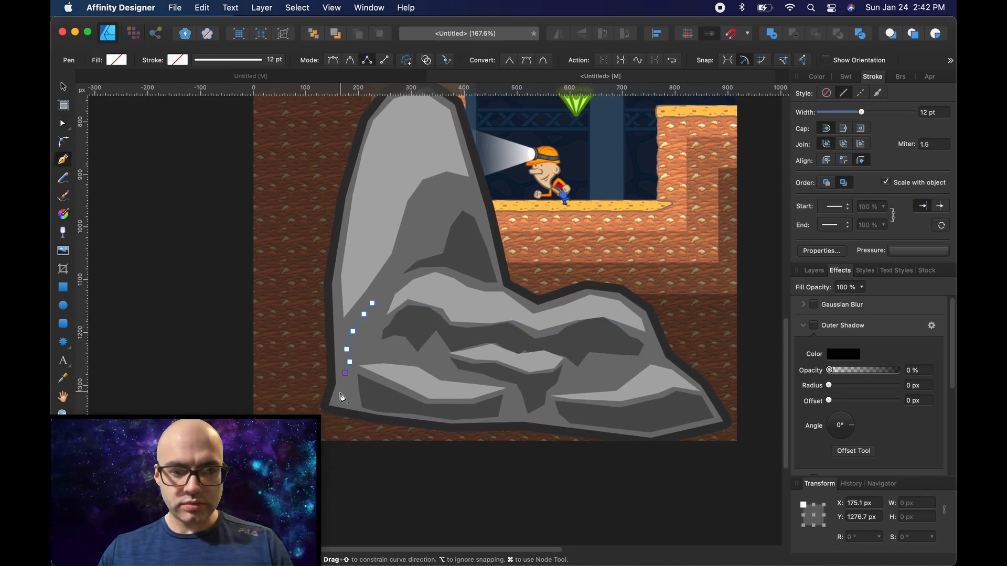
click(340, 392)
click(343, 398)
click(366, 407)
Run the new shadow's inner edge back up past the lower-left highlight's tip and close the outline at its starting node.
click(365, 394)
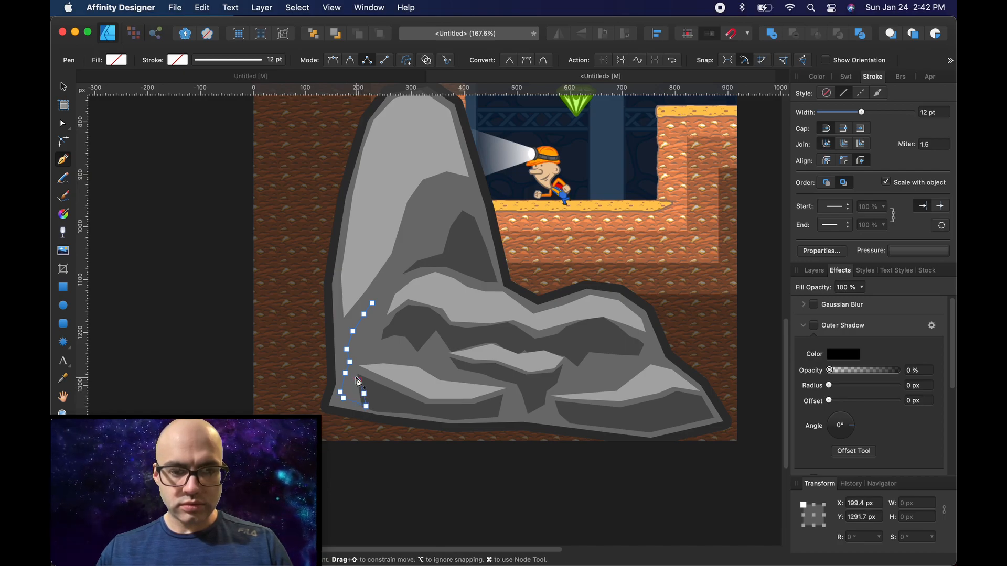
click(359, 382)
click(357, 372)
click(359, 355)
click(366, 339)
click(374, 325)
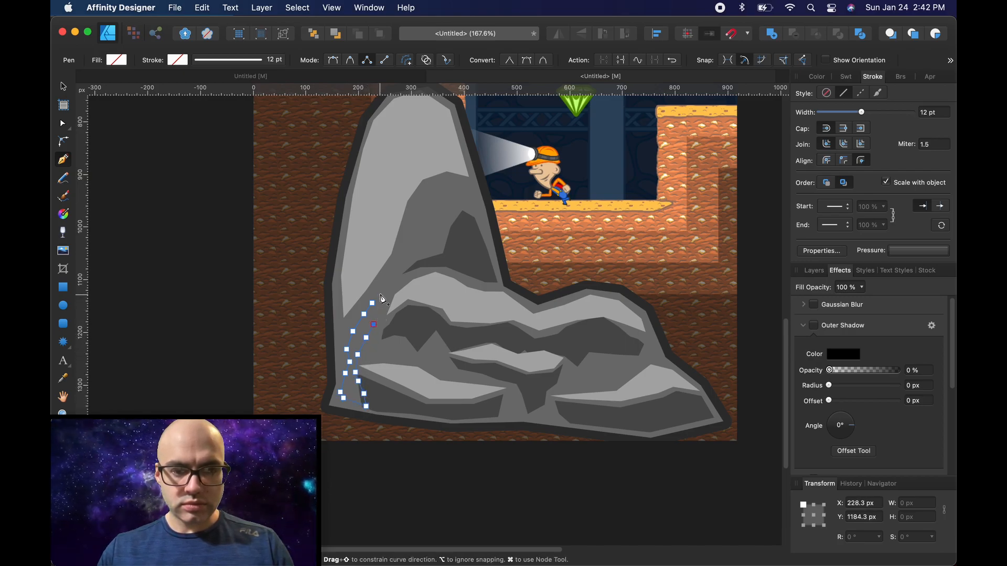
click(372, 303)
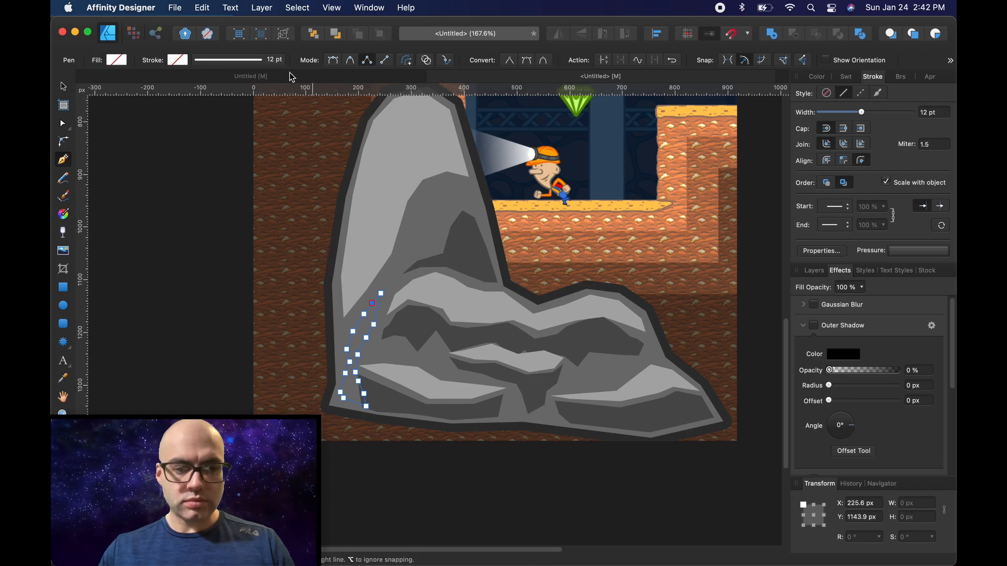
Fill the new left-side shadow with the recently used dark grey swatch and deselect it.
click(129, 61)
click(137, 76)
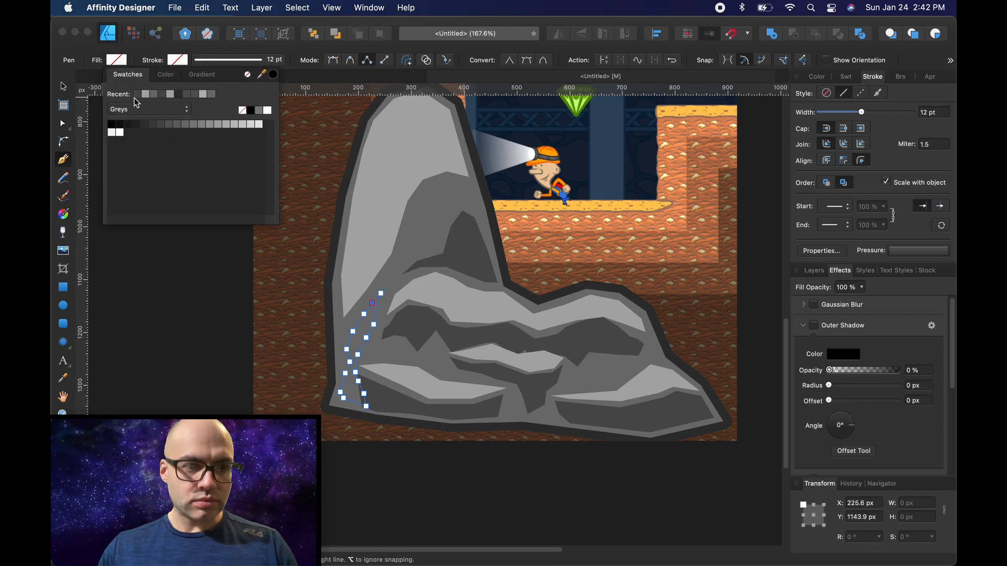
click(139, 97)
key(Escape)
key(Escape)
key(Escape)
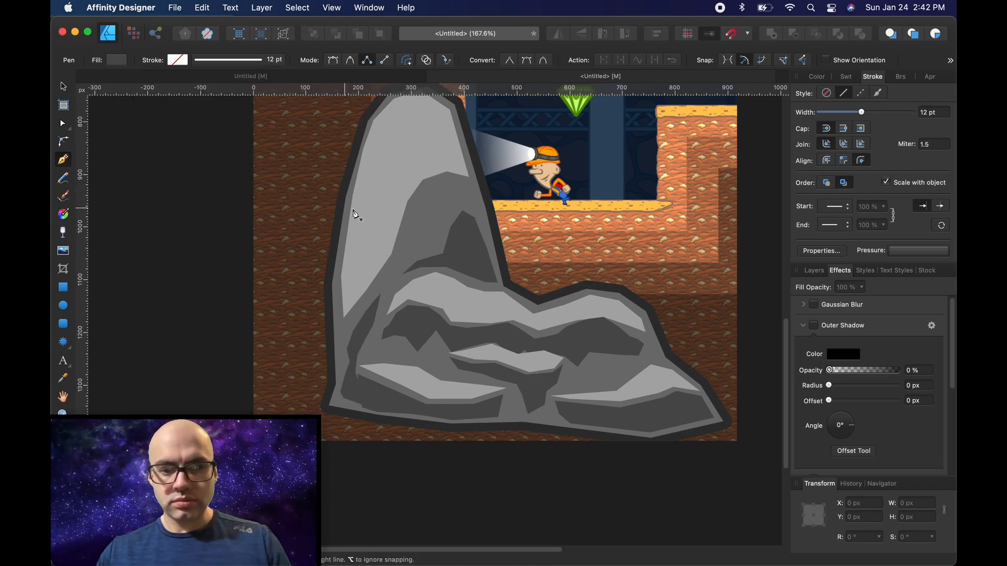
Widen the left-side shadow by pulling two of its inner-edge nodes outward, toward the long shadow and onto the lower-left highlight.
key(a)
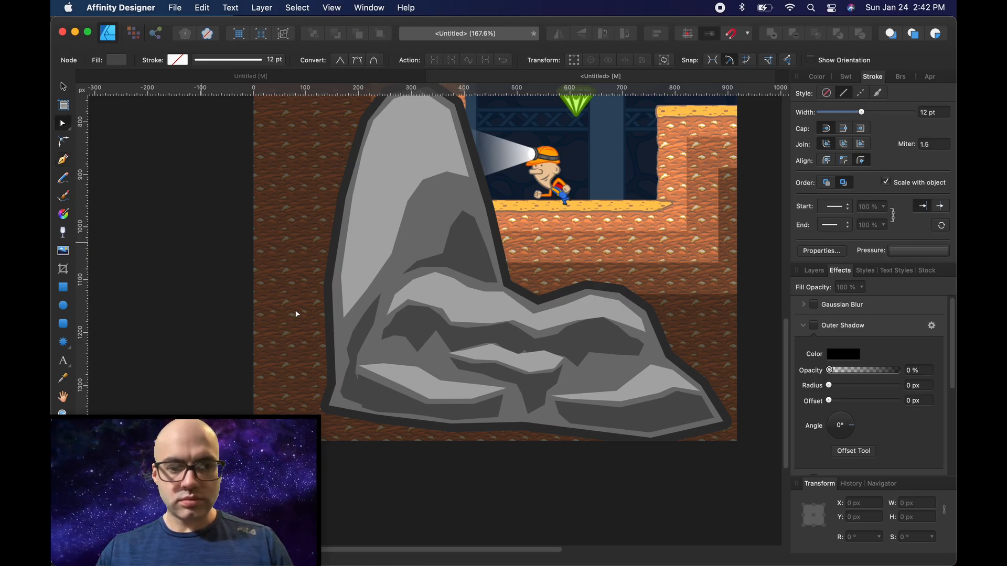
click(362, 332)
drag(366, 341, 387, 337)
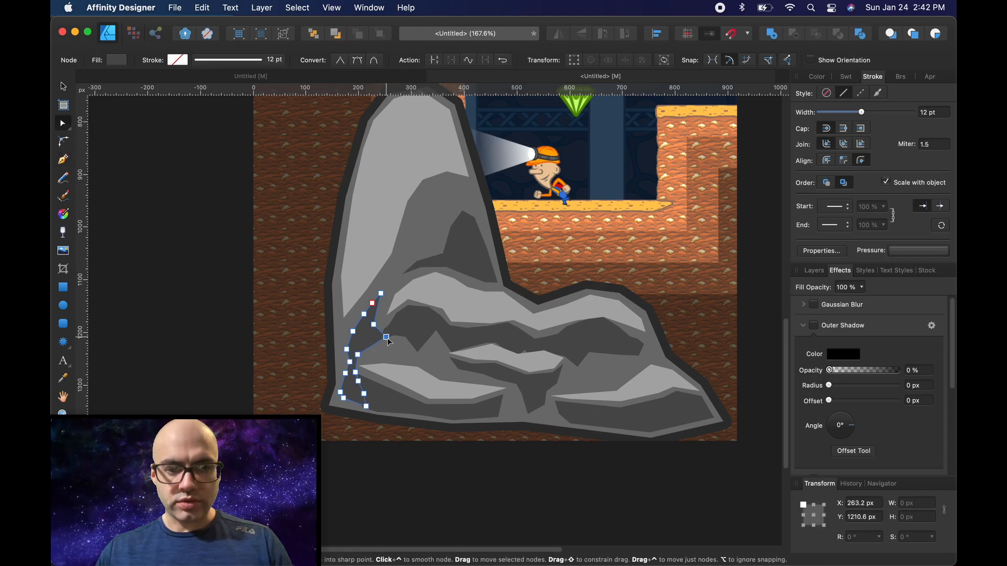
click(400, 369)
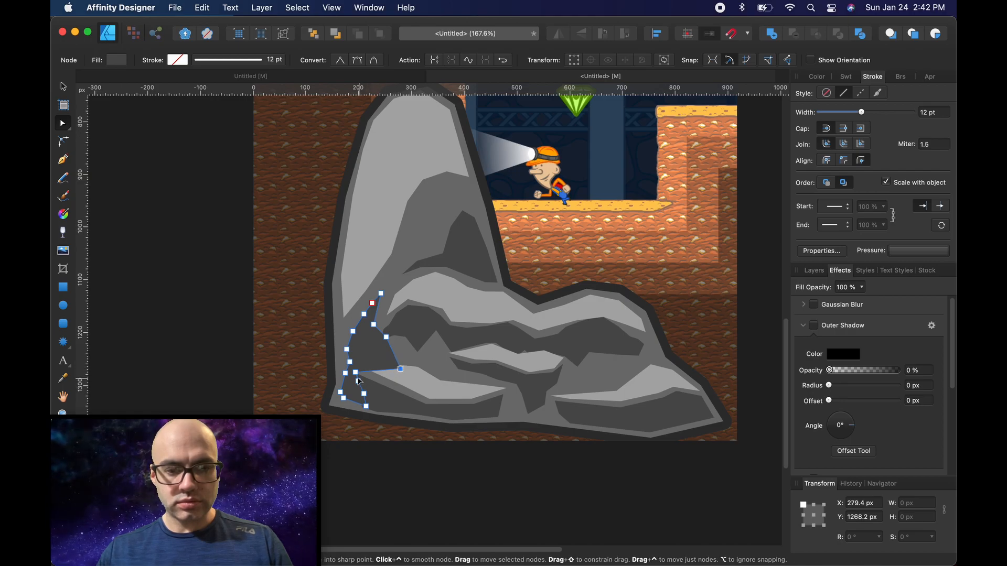
click(404, 399)
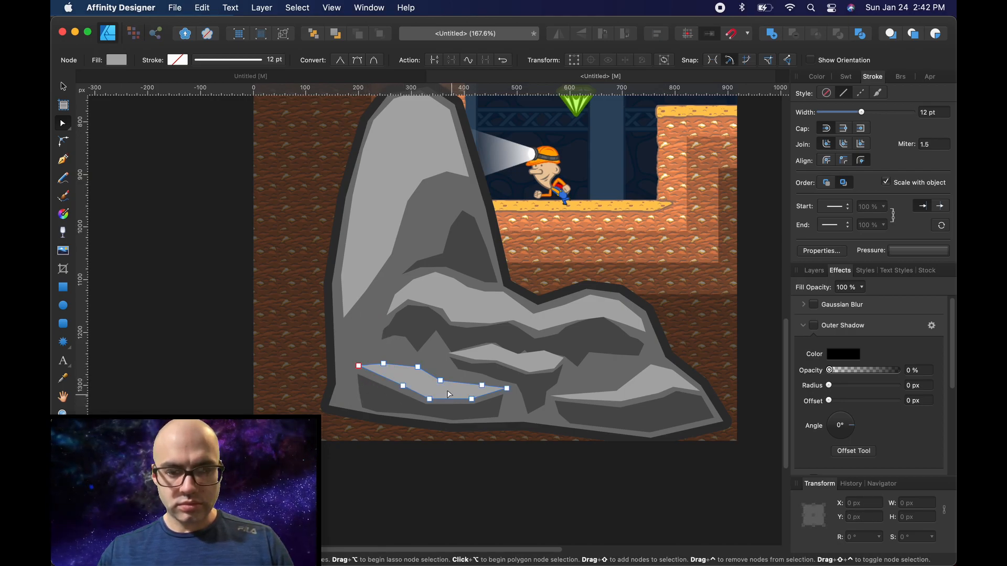
key(super+z)
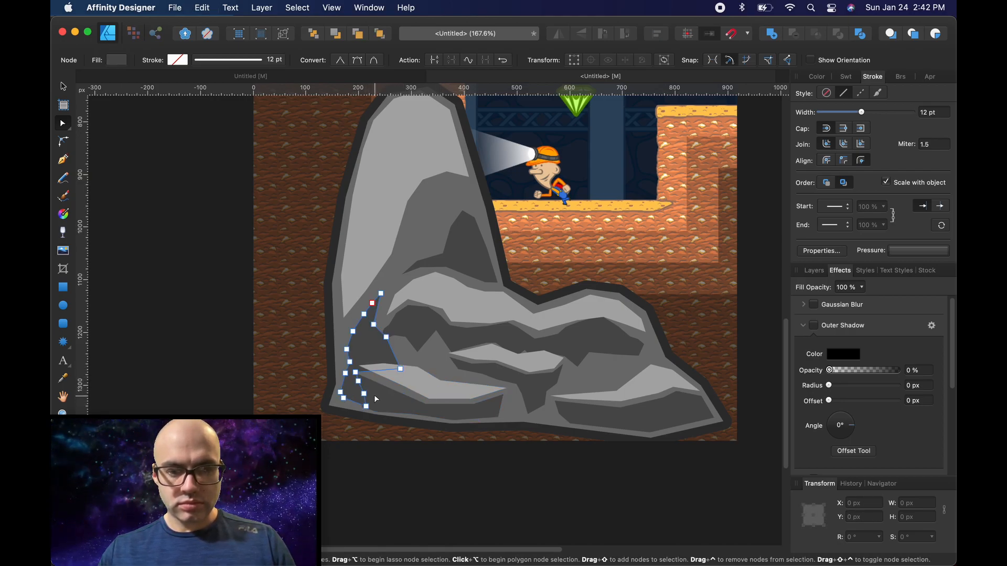
Bring the lower-left highlight in front of the left-side shadow and tuck the shadow's nodes under its tip to close the gap.
click(293, 346)
click(400, 381)
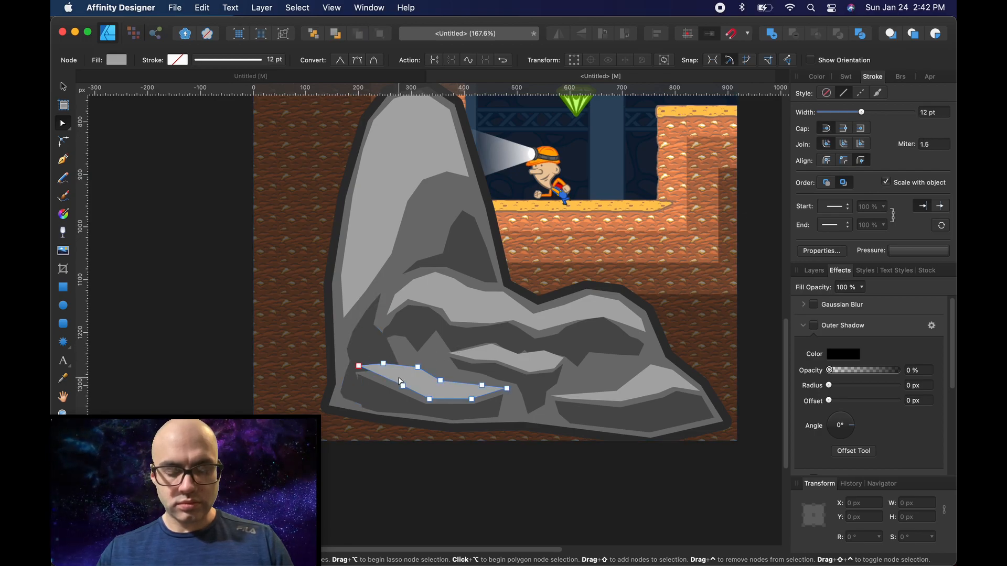
scroll(398, 378, up, 5)
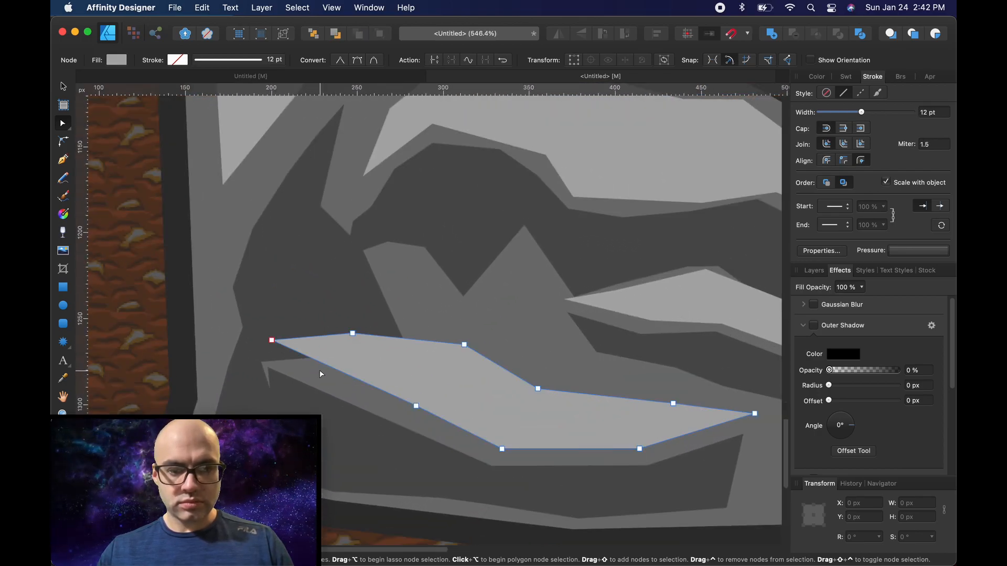
click(319, 370)
click(286, 355)
drag(266, 366, 276, 344)
click(249, 335)
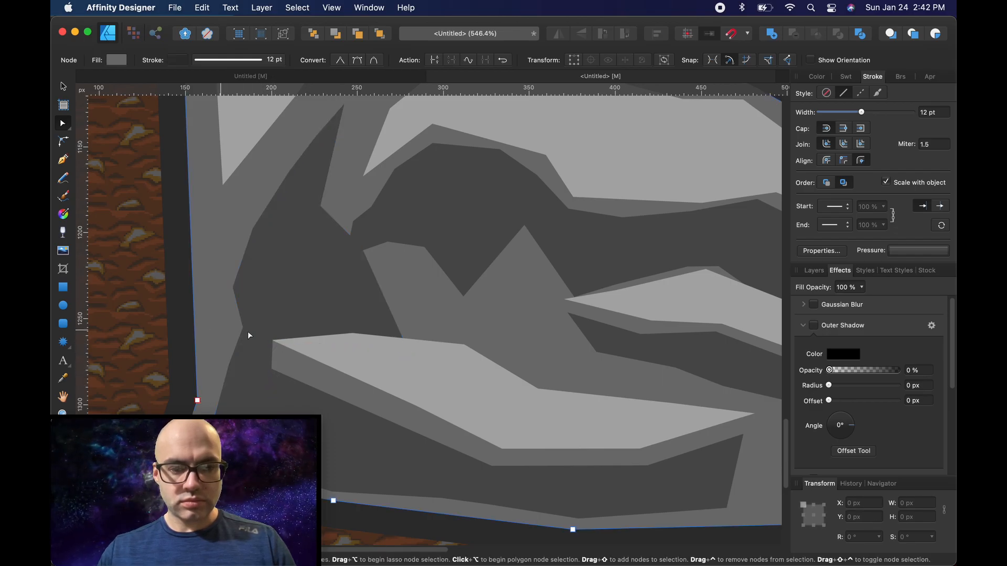
scroll(532, 320, down, 5)
Extend the long shadow's right end down to the right-hand highlight, adding a node on its outer edge and angling the corner.
scroll(451, 344, up, 5)
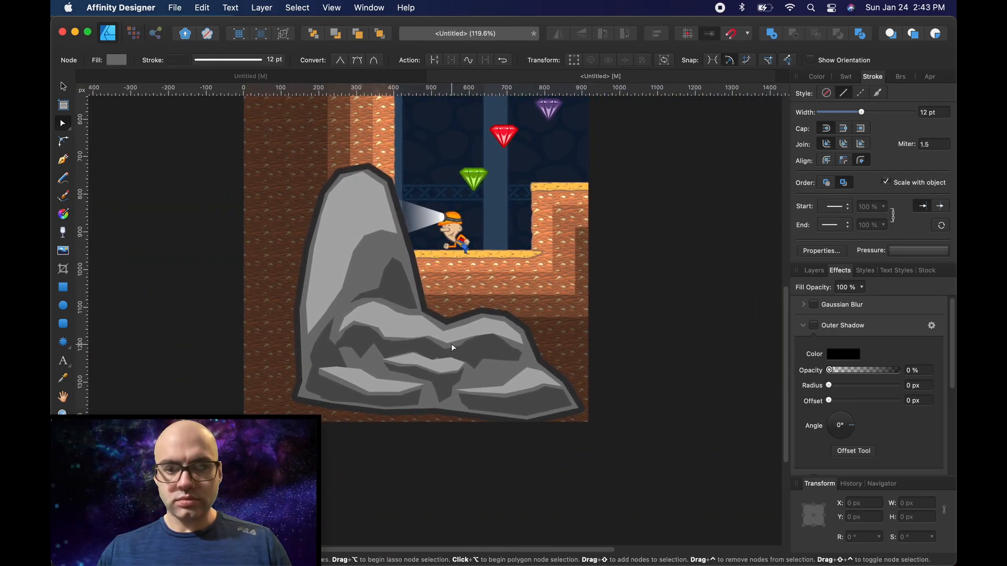
click(527, 318)
drag(547, 339, 549, 414)
drag(607, 344, 616, 402)
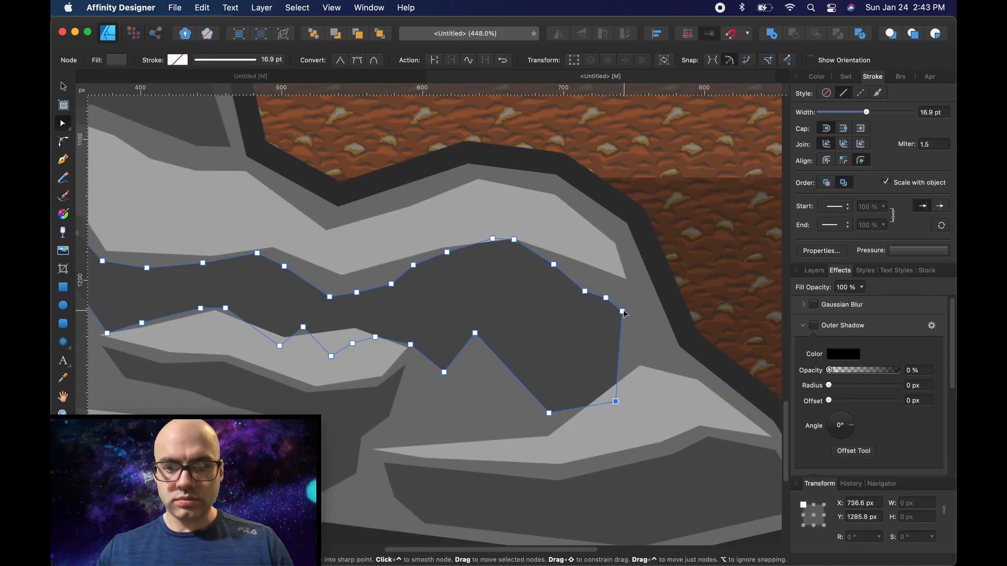
click(618, 365)
drag(619, 365, 644, 375)
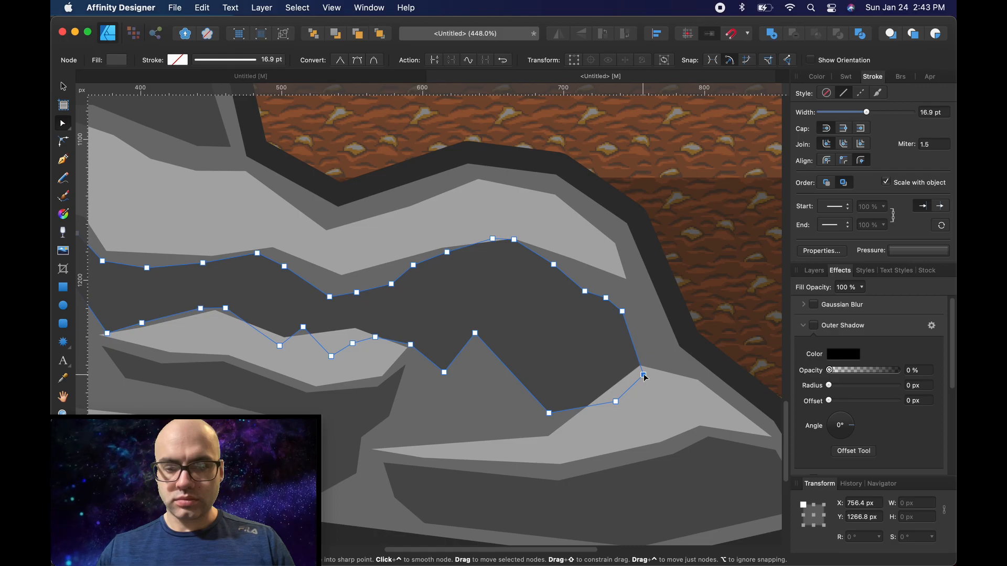
drag(622, 311, 623, 299)
click(606, 297)
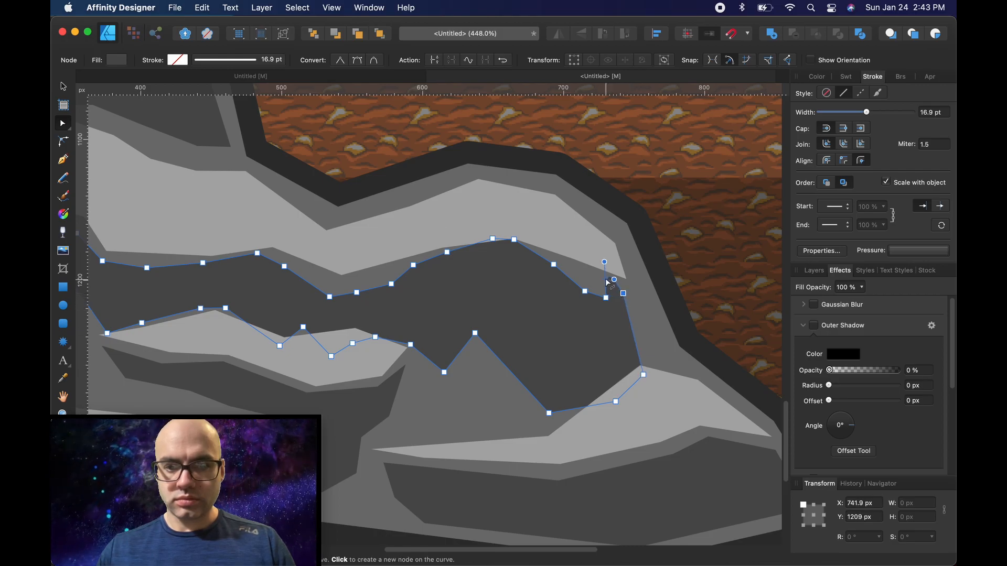
Move the long shadow's upper-edge nodes so the edge runs parallel to the underside of the upper highlight.
drag(514, 239, 488, 252)
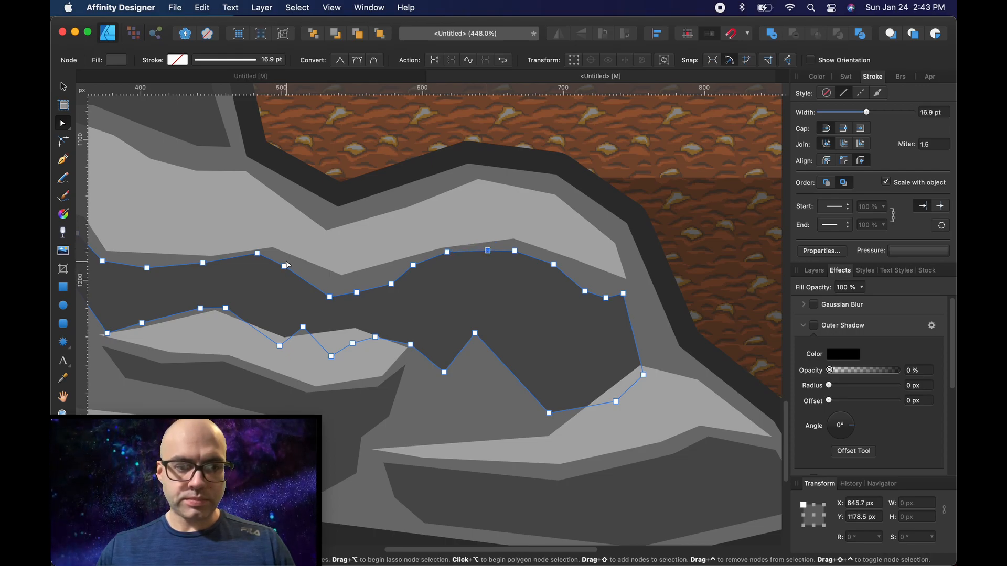
drag(284, 267, 298, 266)
drag(329, 297, 364, 282)
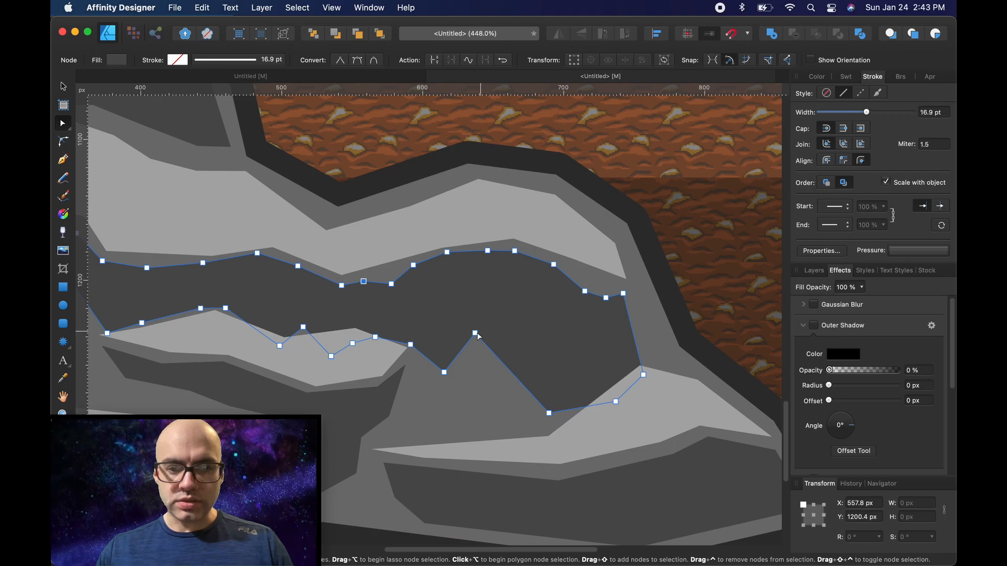
Reshape the notch in the long shadow's lower edge between the central and right-hand highlights by moving its peak and adjoining edge.
drag(476, 334, 446, 331)
drag(510, 386, 495, 409)
scroll(487, 394, down, 10)
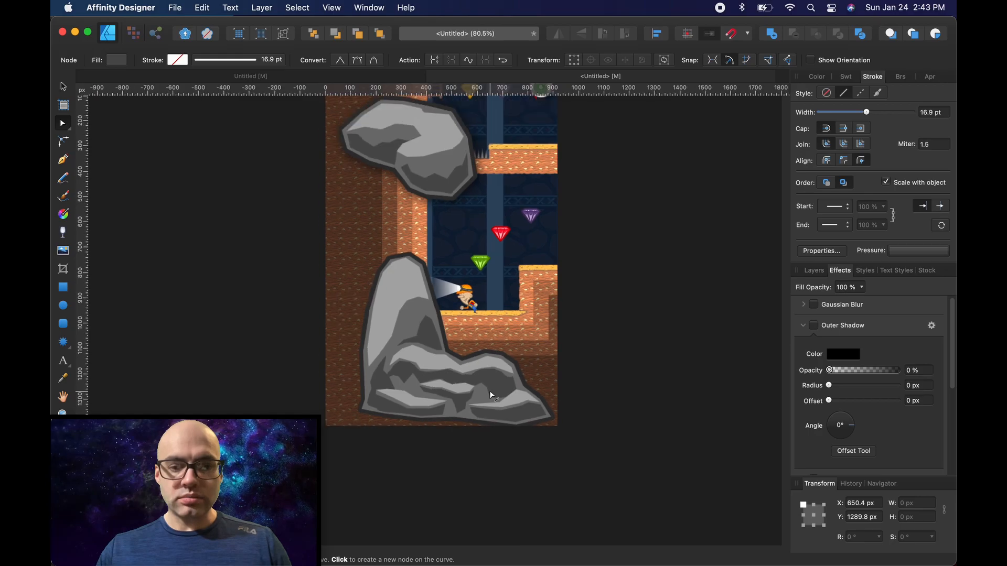
scroll(490, 391, down, 2)
Pull the lower-edge nodes of the long shadow's left hump downward to flatten its notch and deepen the shadow.
scroll(409, 388, up, 15)
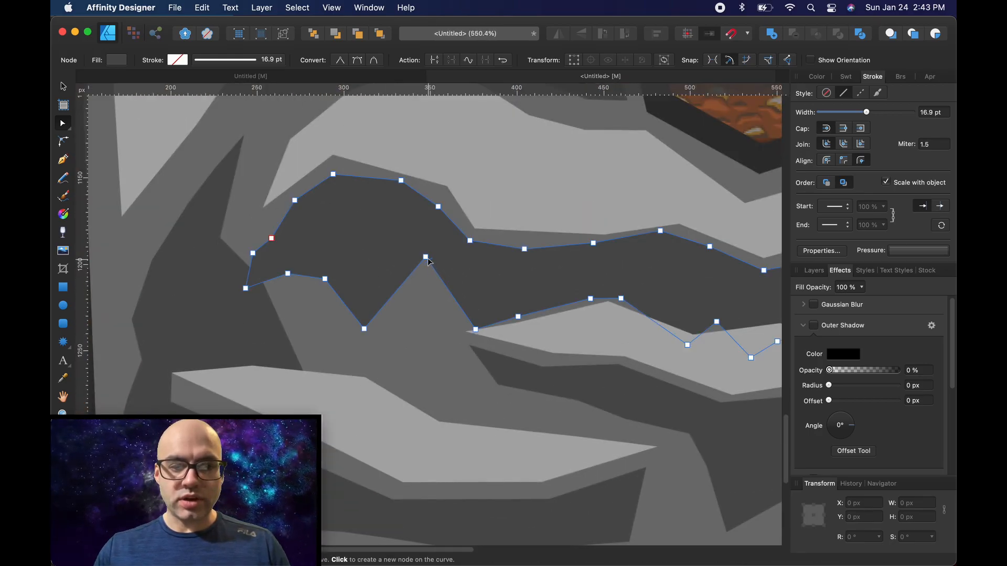
drag(426, 257, 426, 363)
drag(325, 279, 321, 327)
drag(288, 273, 263, 330)
click(531, 382)
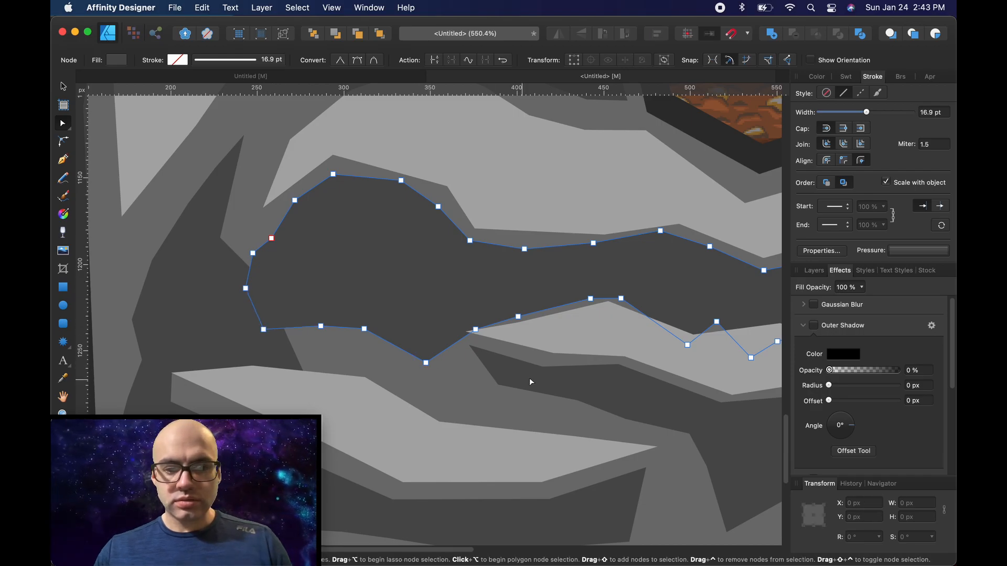
Set the fill lightness of the lower rock's five highlight shapes to 57.
scroll(529, 381, down, 15)
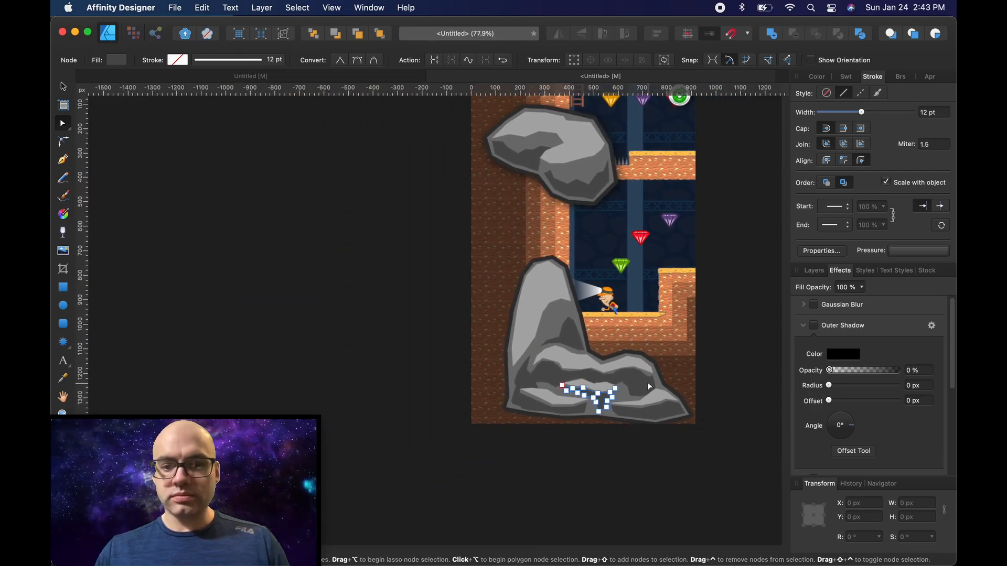
scroll(649, 387, right, 5)
scroll(430, 308, up, 5)
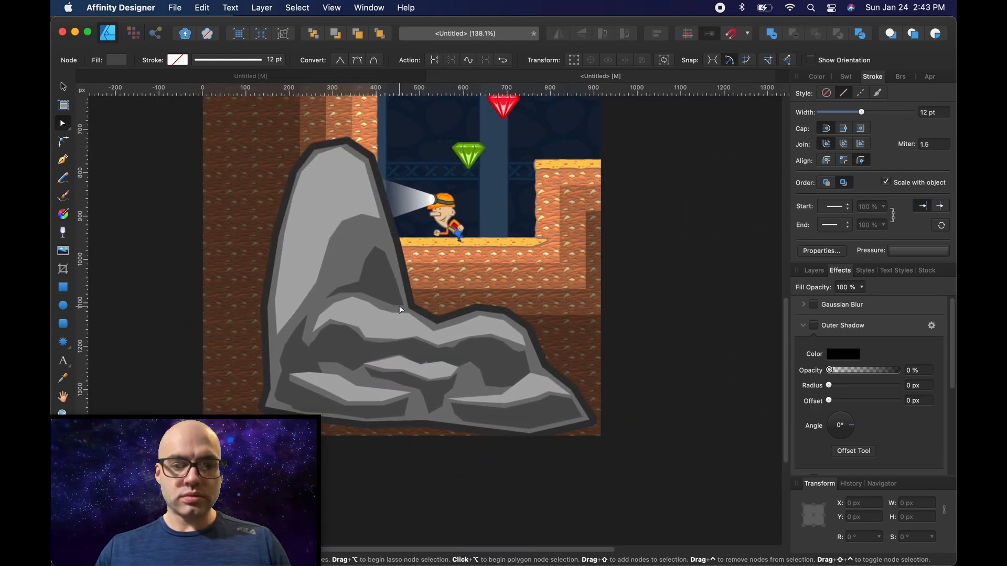
scroll(400, 310, up, 1)
click(319, 215)
shift+click(368, 313)
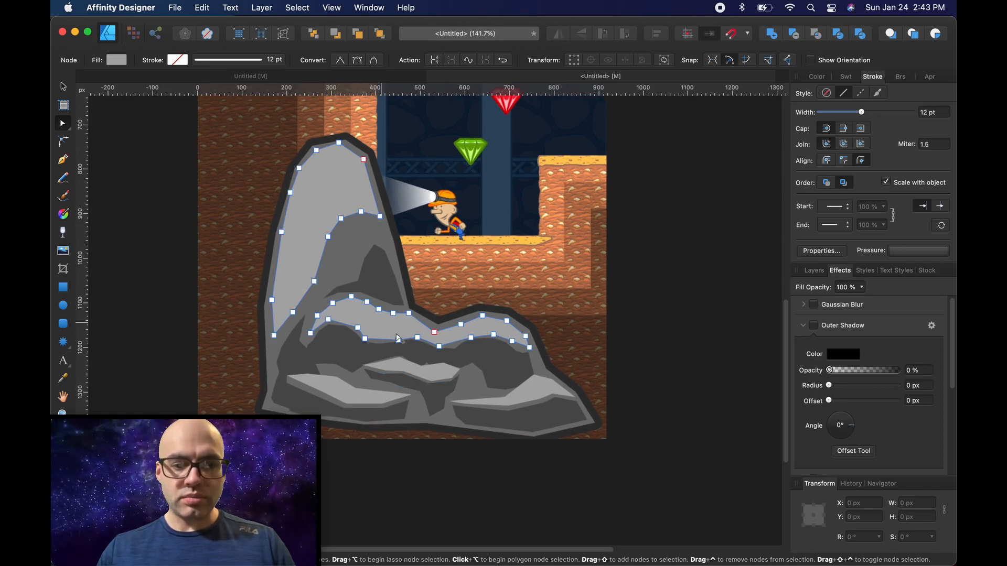
shift+click(432, 373)
shift+click(370, 395)
shift+click(550, 396)
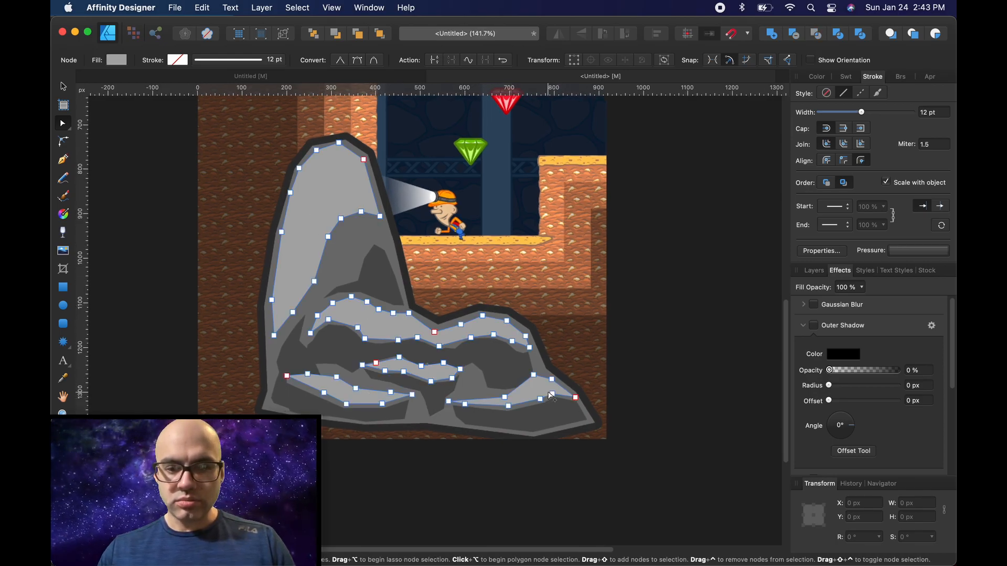
click(117, 60)
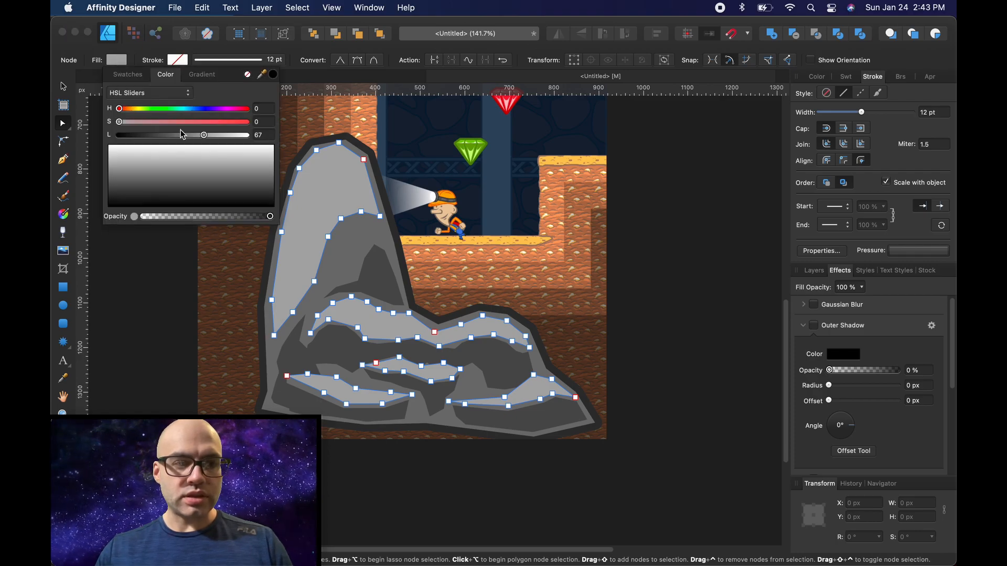
drag(205, 139, 191, 139)
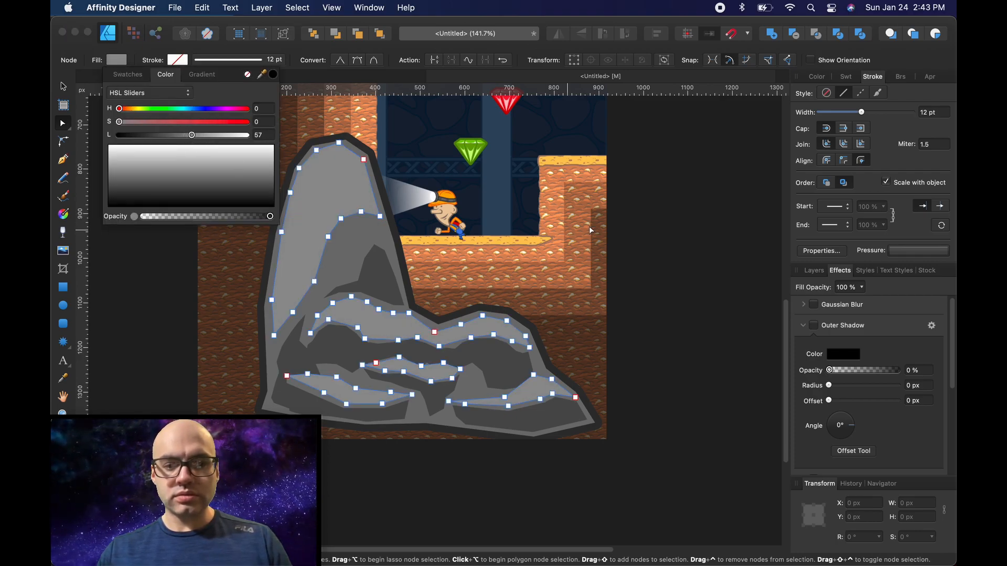
Reshape the inner edge of the tall highlight by moving its nodes up toward the rock's peak, narrowing its upper end.
click(307, 206)
drag(314, 281, 310, 271)
drag(328, 237, 356, 174)
drag(379, 216, 370, 178)
click(651, 181)
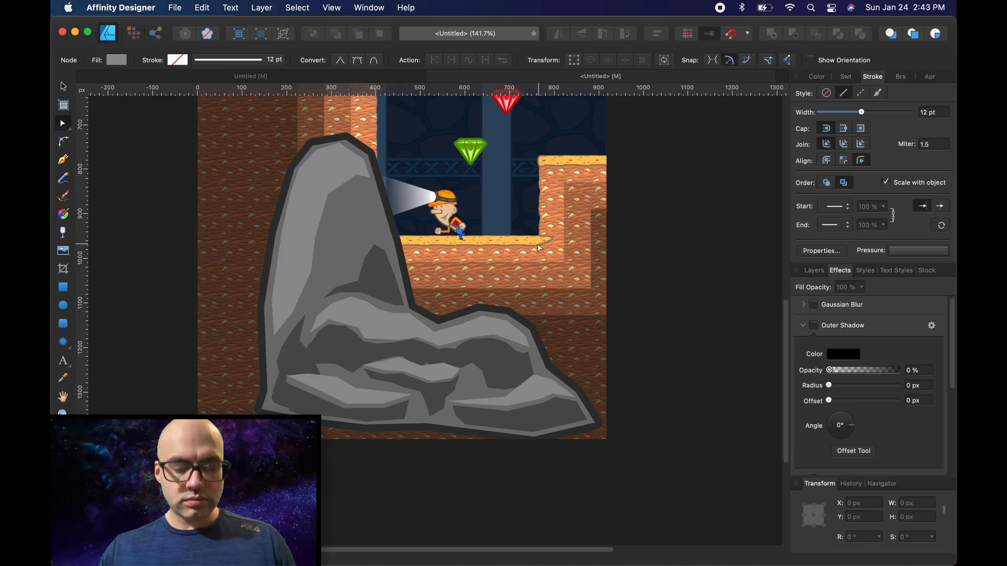
Stretch the tip of the tall section's dark shadow up toward the rock's peak and shift its side nodes toward the outer edge.
click(378, 268)
drag(374, 245, 375, 200)
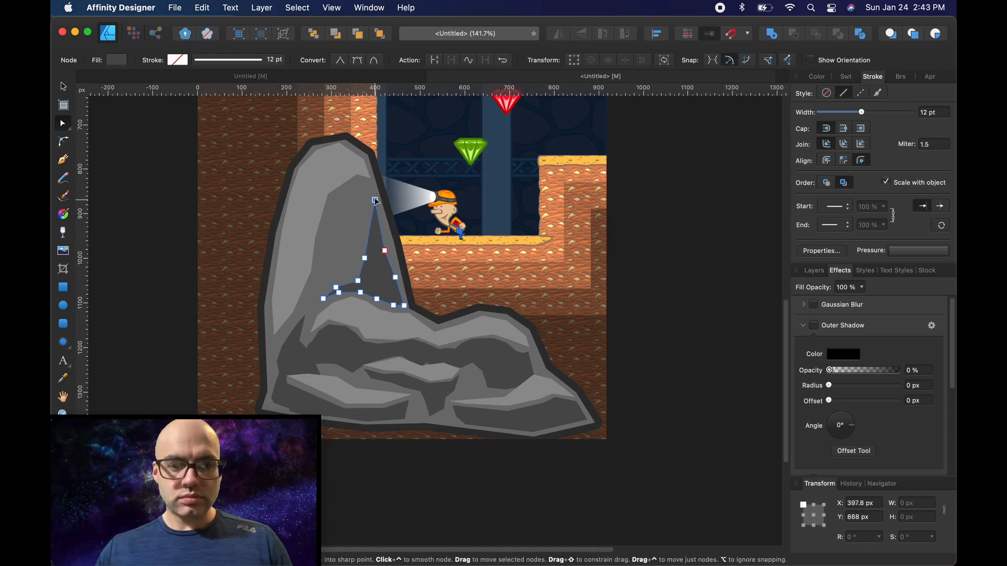
drag(383, 251, 388, 244)
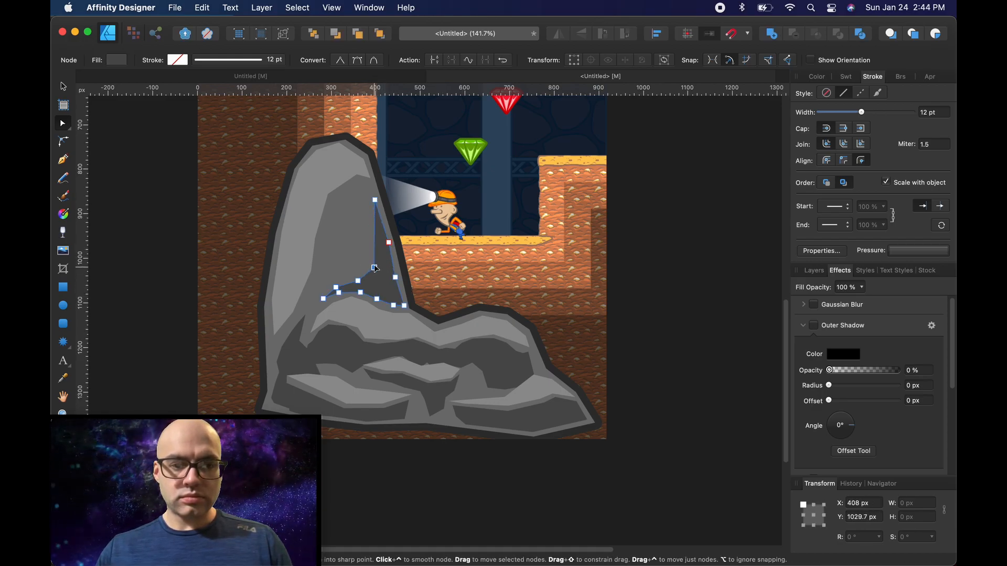
click(691, 213)
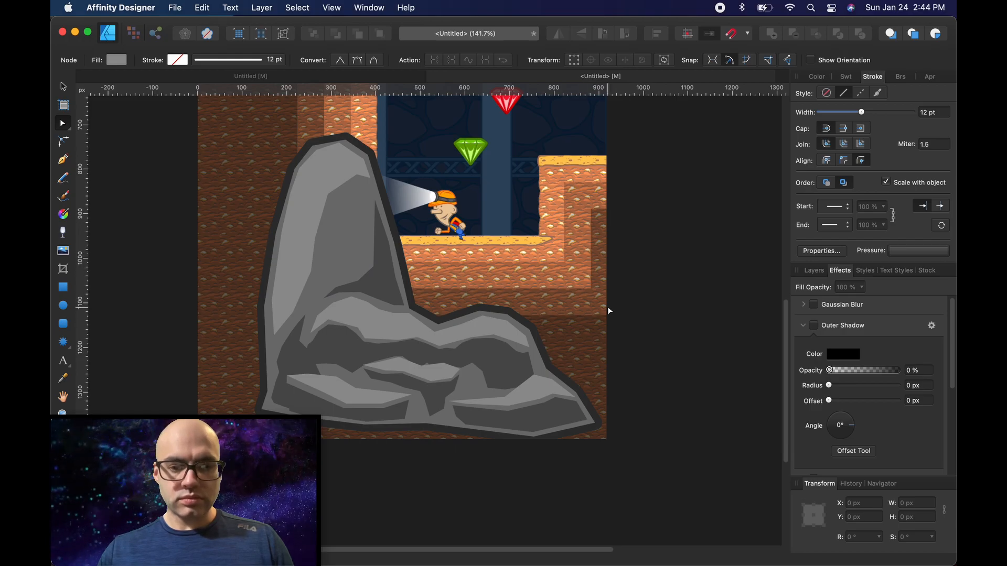
Extend the inner end of the lower-right shadow so it meets the bottom of the central shadow.
scroll(610, 311, down, 10)
scroll(633, 292, up, 3)
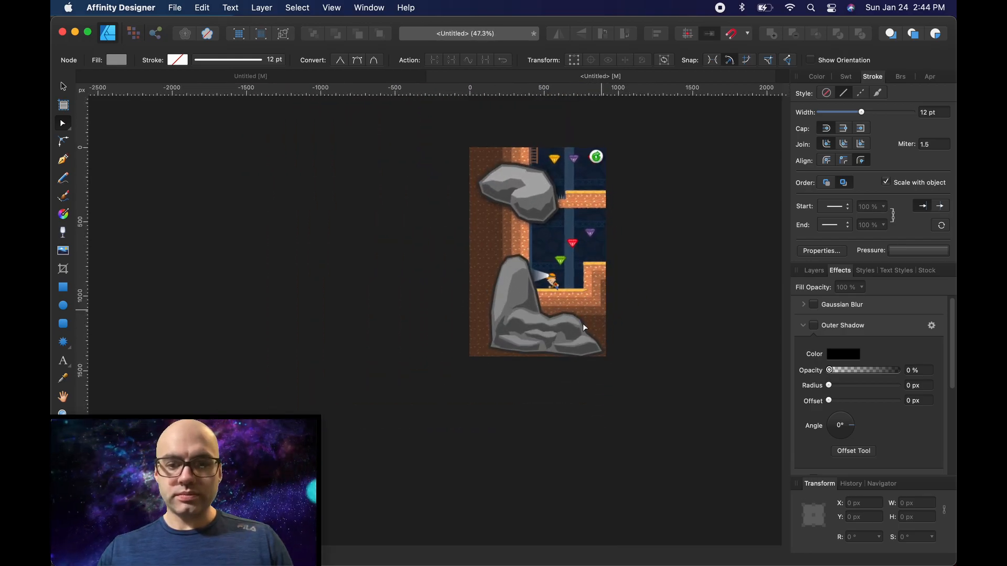
scroll(583, 323, up, 12)
click(548, 399)
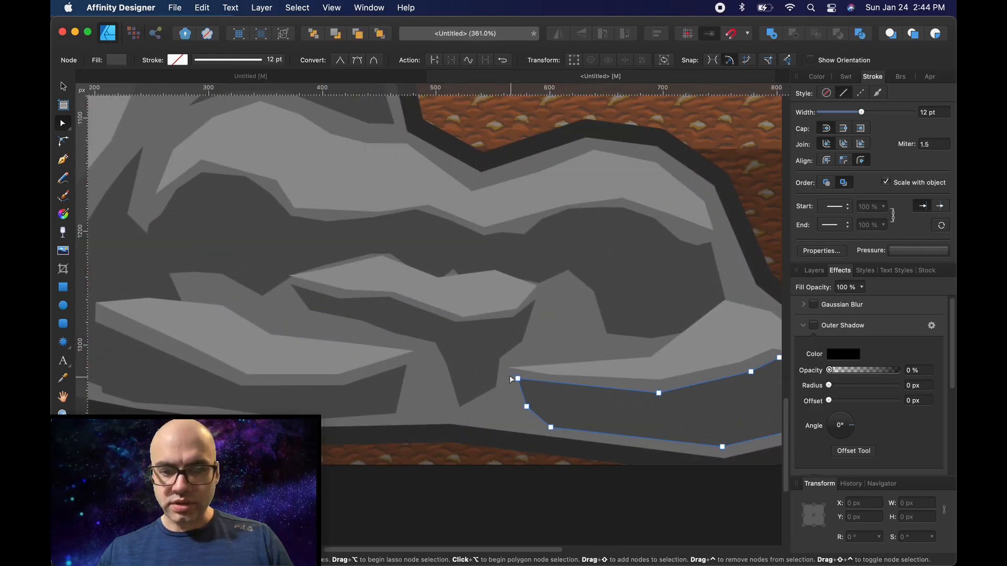
drag(559, 427, 491, 370)
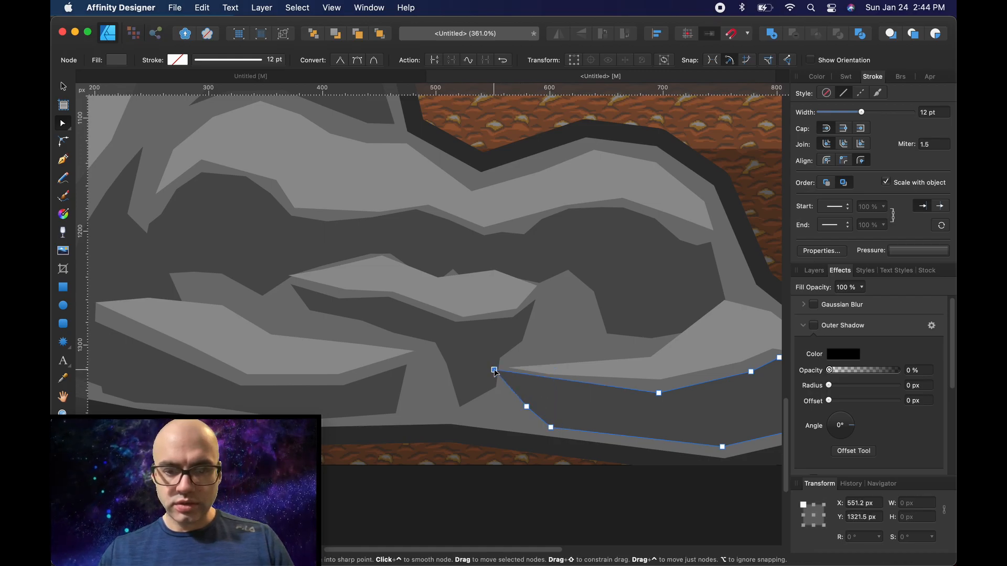
drag(523, 405, 462, 409)
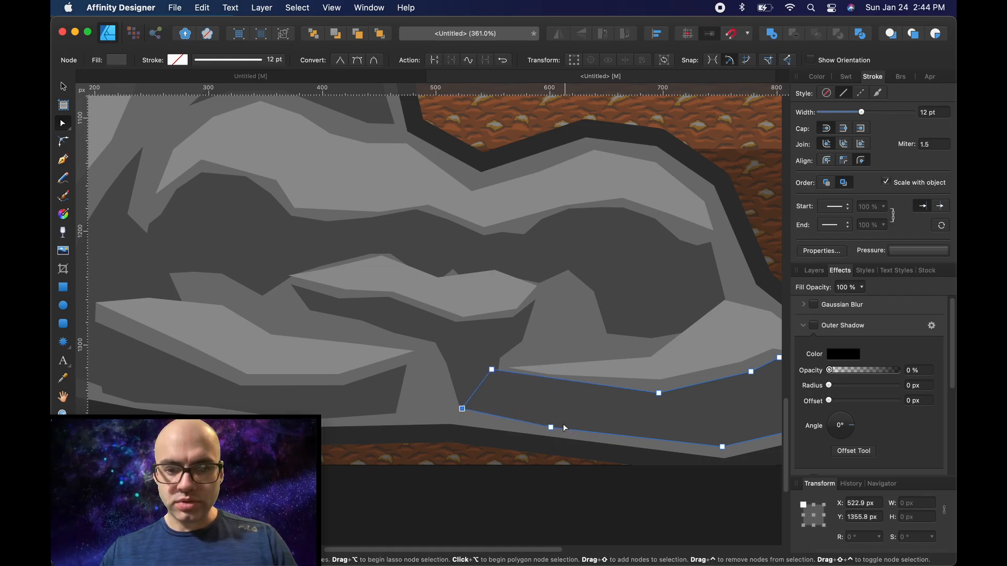
Extend the inner end of the lower-left shadow so it joins the central and lower-right shadows.
click(394, 390)
drag(406, 365, 459, 356)
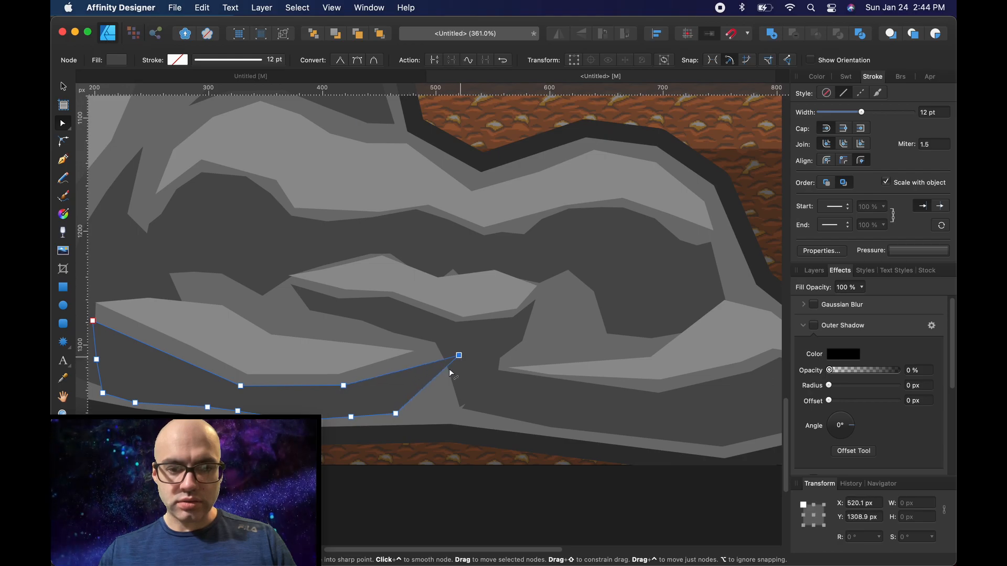
drag(397, 415, 474, 405)
click(533, 379)
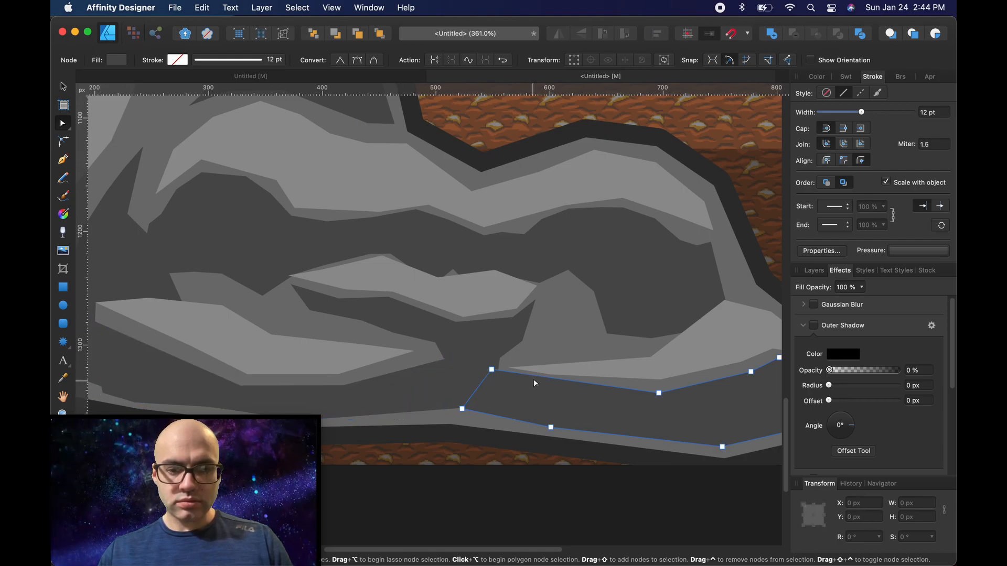
scroll(573, 333, down, 10)
click(640, 279)
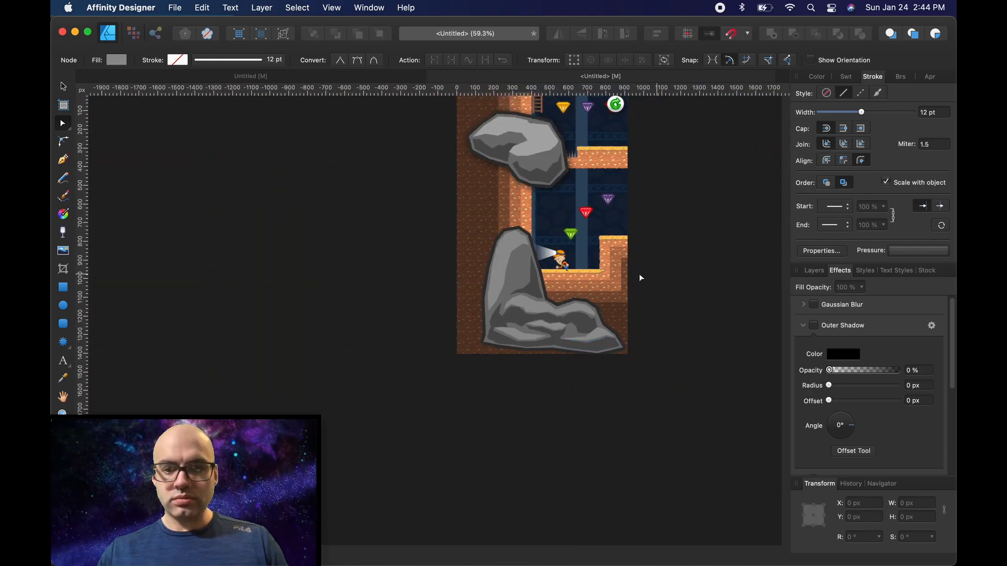
Recolour the lower rock's five highlights with the light grey sampled from the upper boulder.
scroll(560, 270, up, 1)
drag(592, 263, 532, 311)
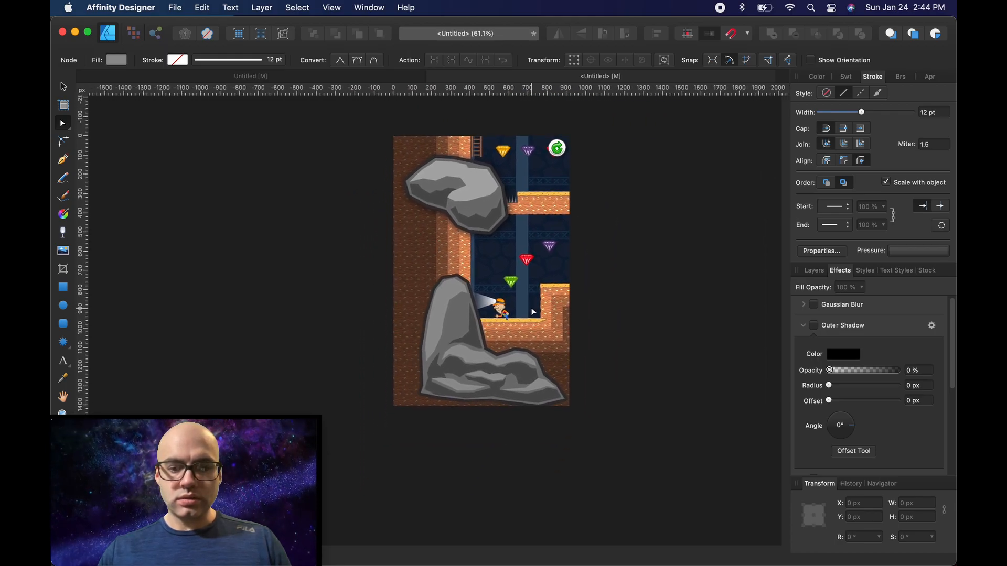
scroll(479, 382, up, 2)
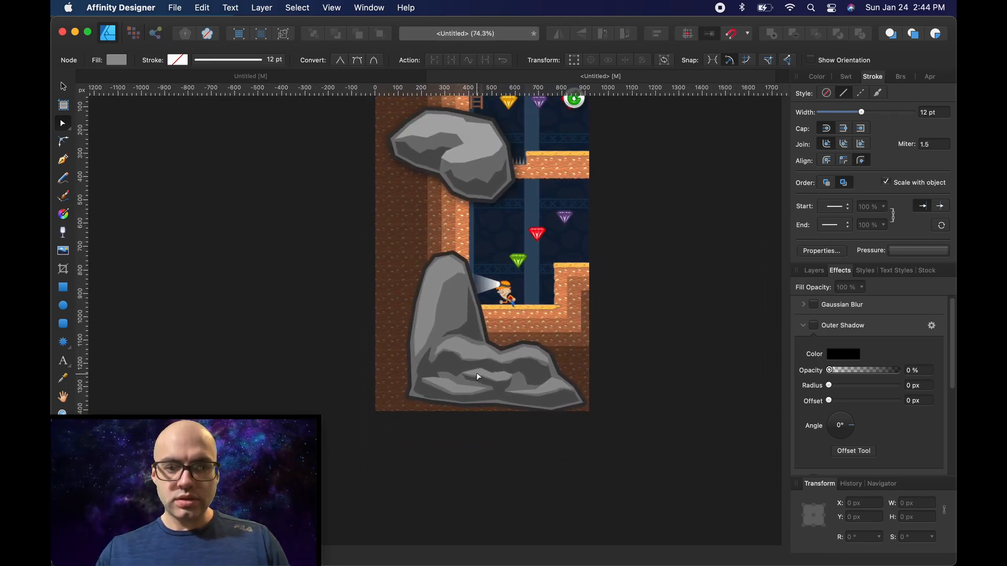
click(426, 293)
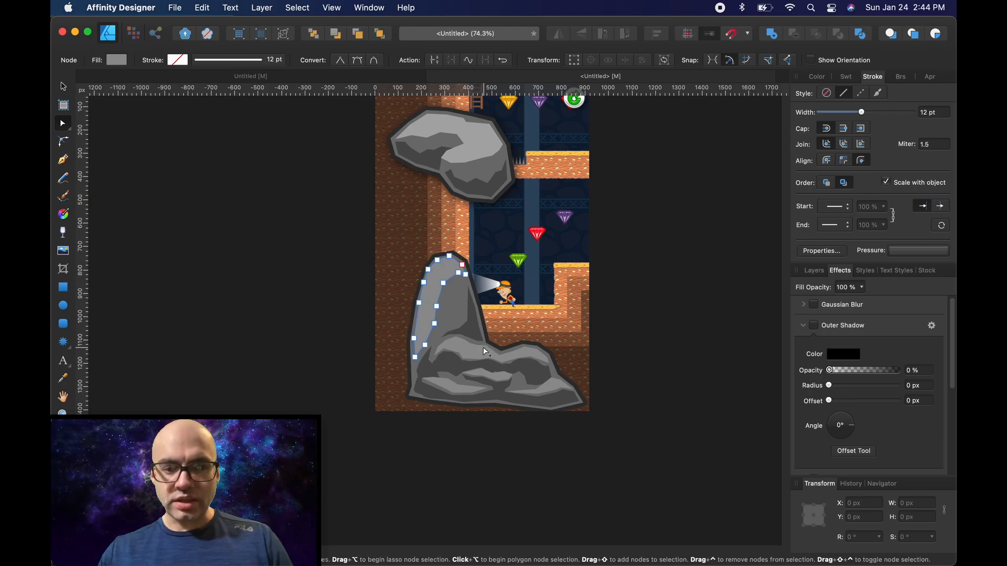
shift+click(458, 390)
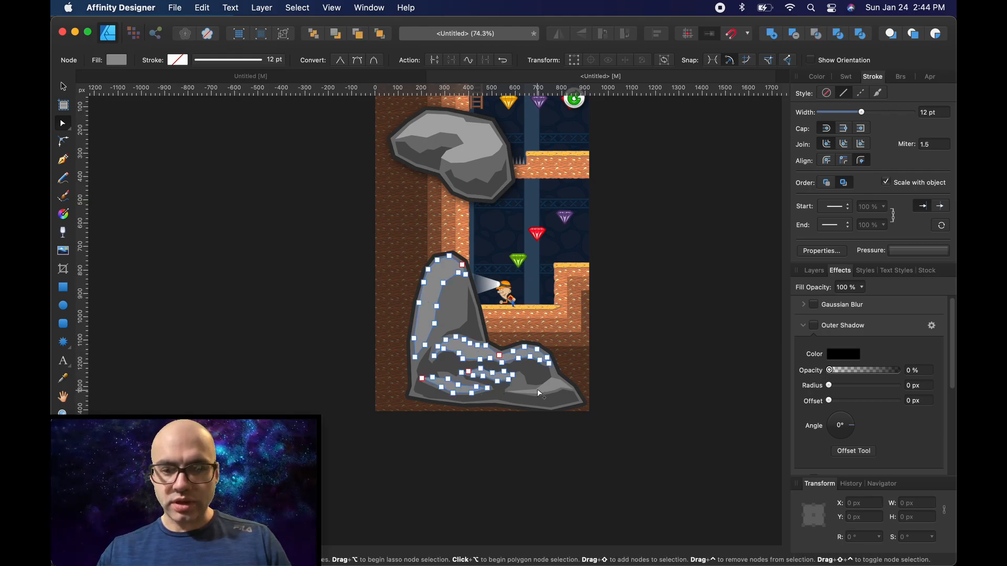
shift+click(547, 385)
click(115, 60)
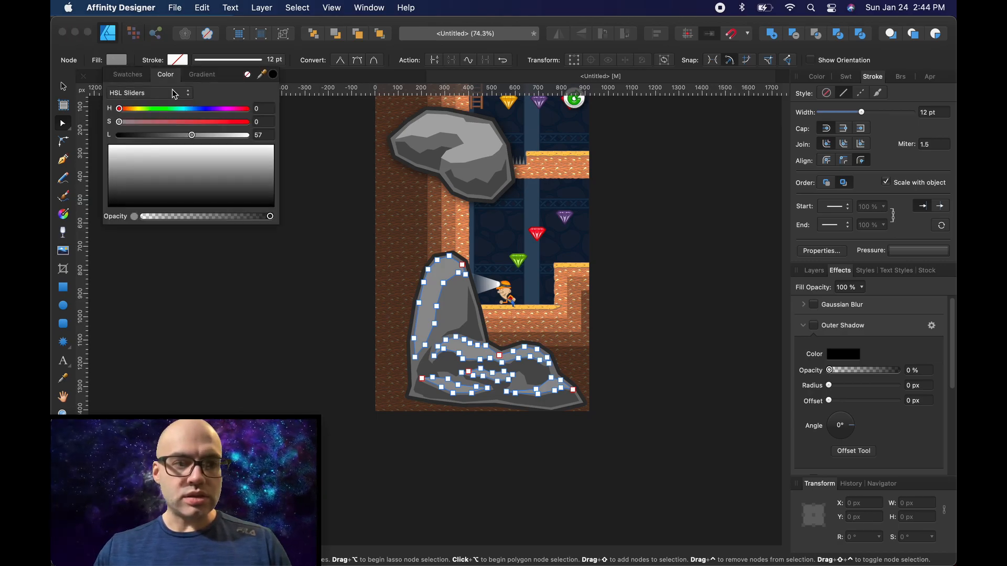
drag(271, 76, 467, 132)
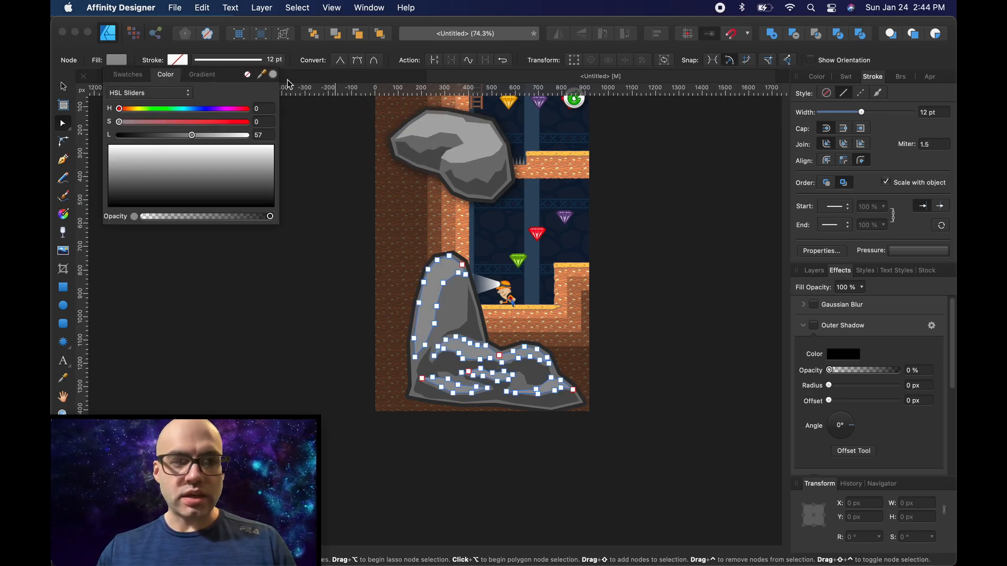
click(274, 76)
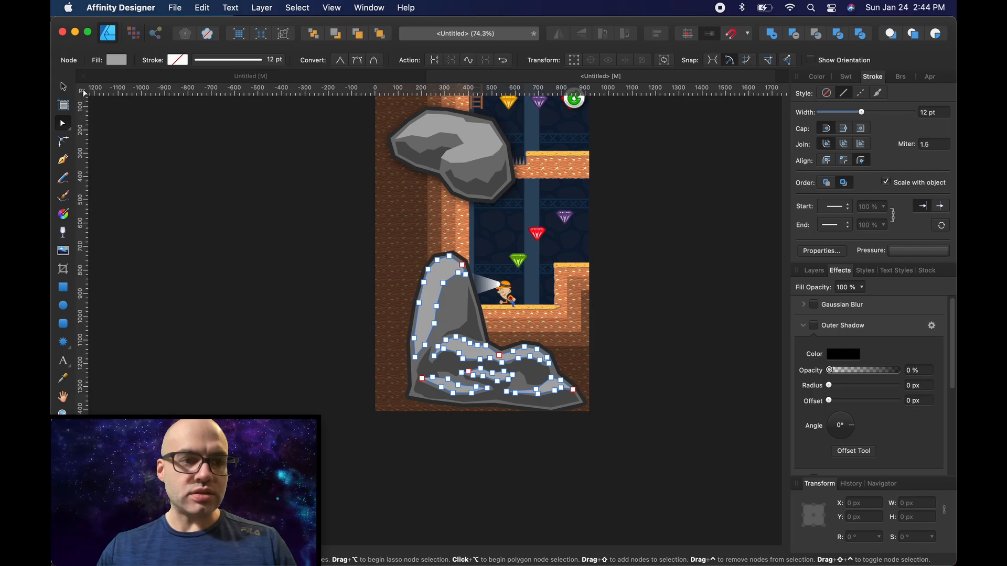
Set the fill lightness of the lower rock's six dark shadow shapes to 32.
click(62, 86)
click(392, 256)
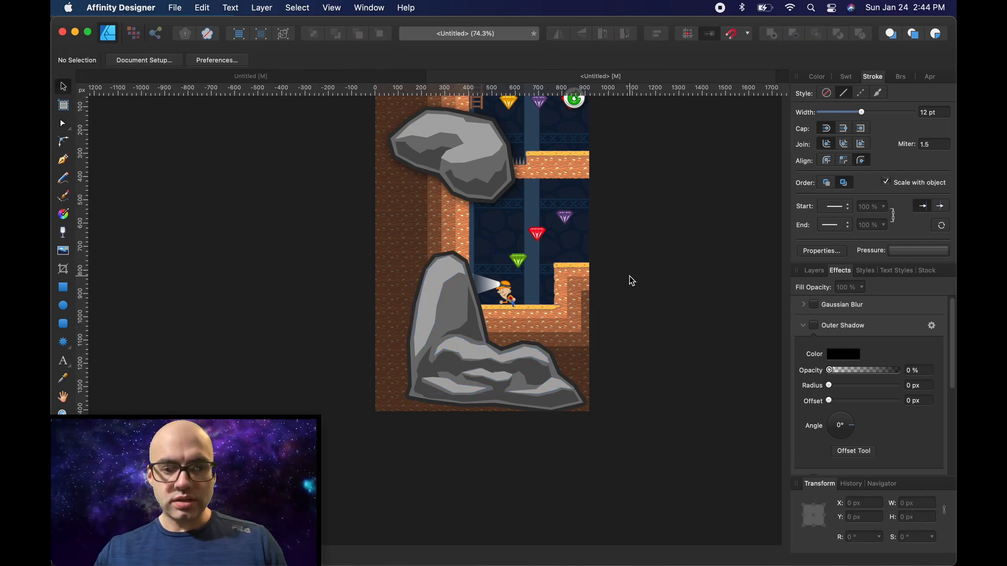
click(525, 373)
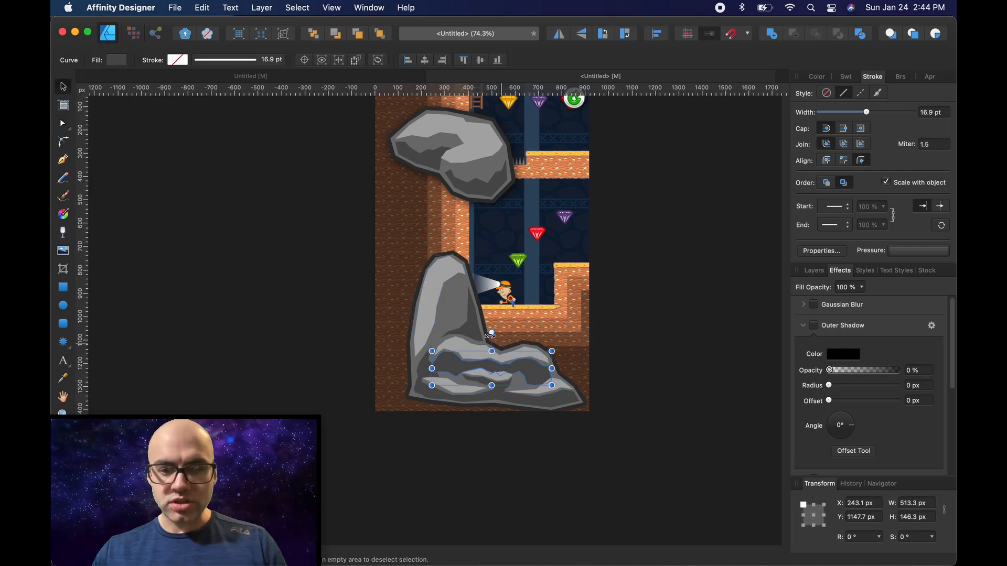
shift+click(476, 325)
shift+click(426, 373)
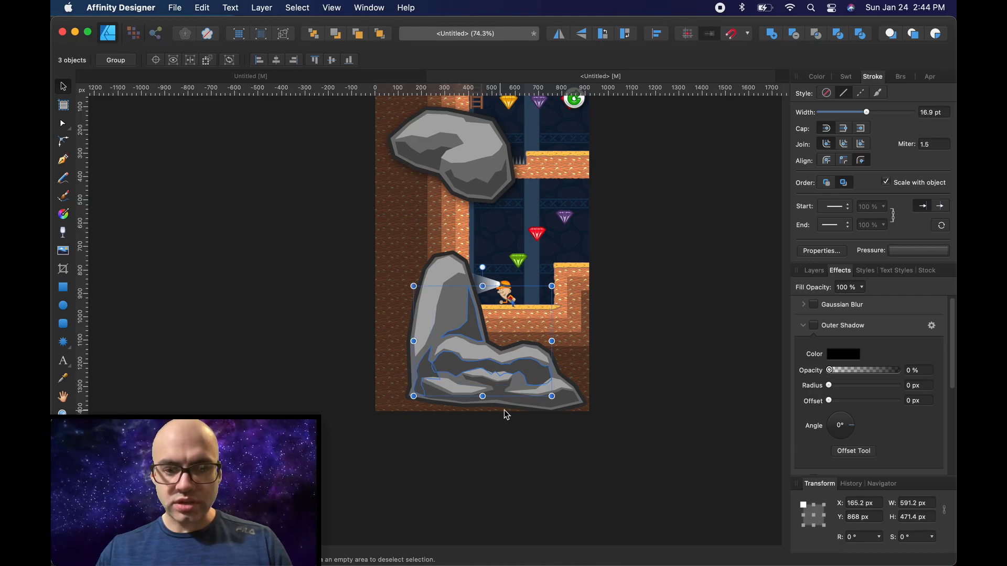
shift+click(539, 409)
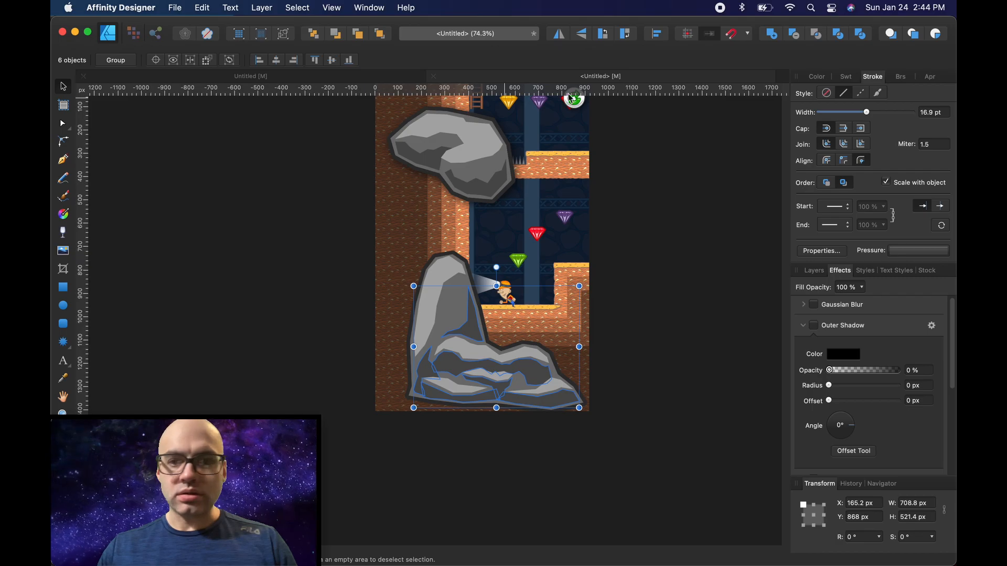
click(817, 78)
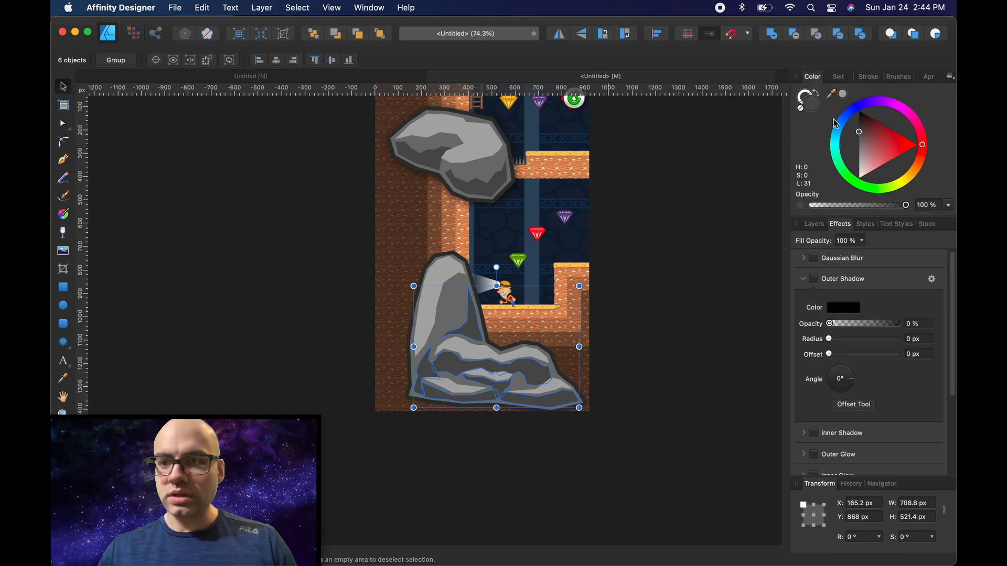
drag(861, 138, 861, 141)
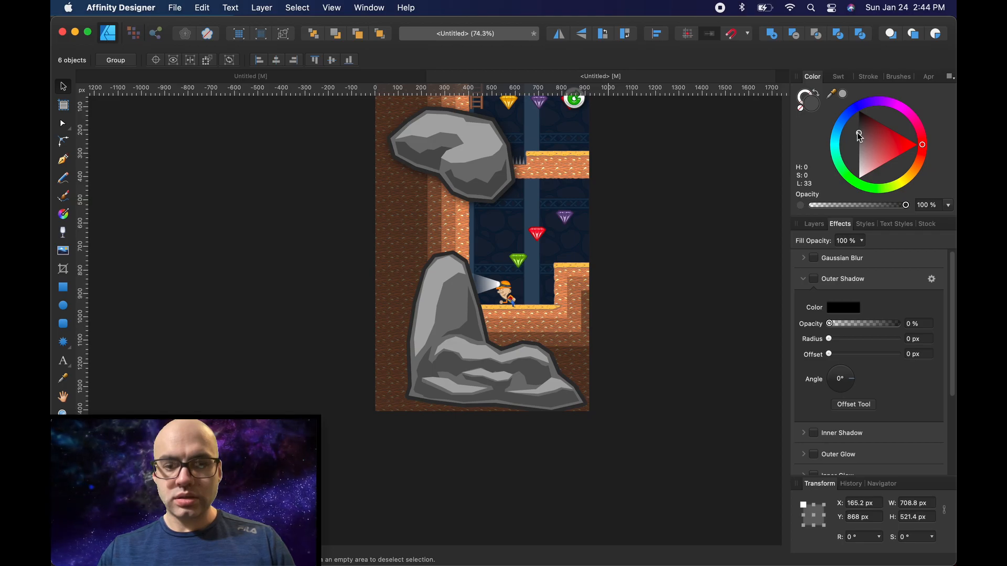
click(745, 200)
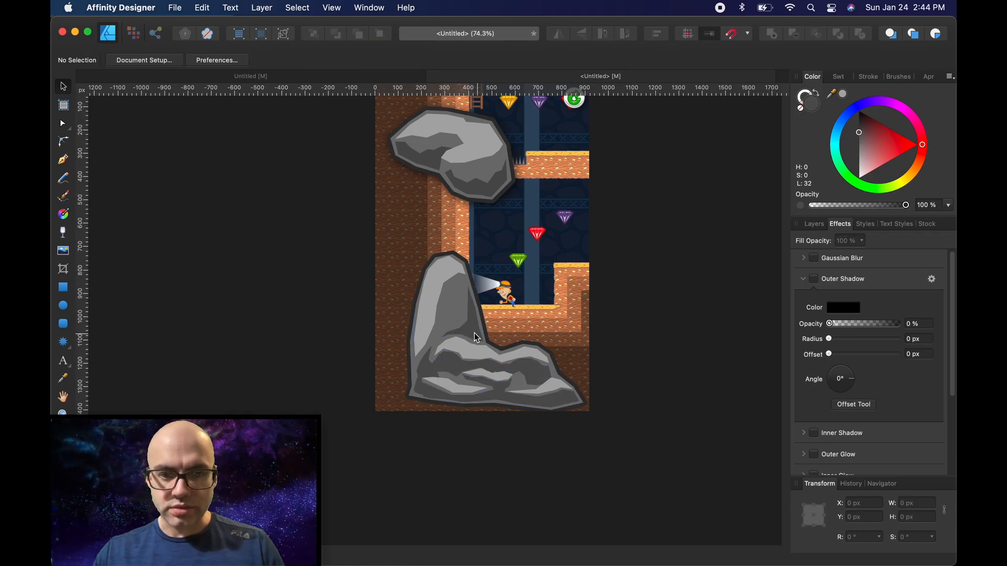
Select the lower rock's base together with all its highlight and shadow shapes and group them.
click(434, 282)
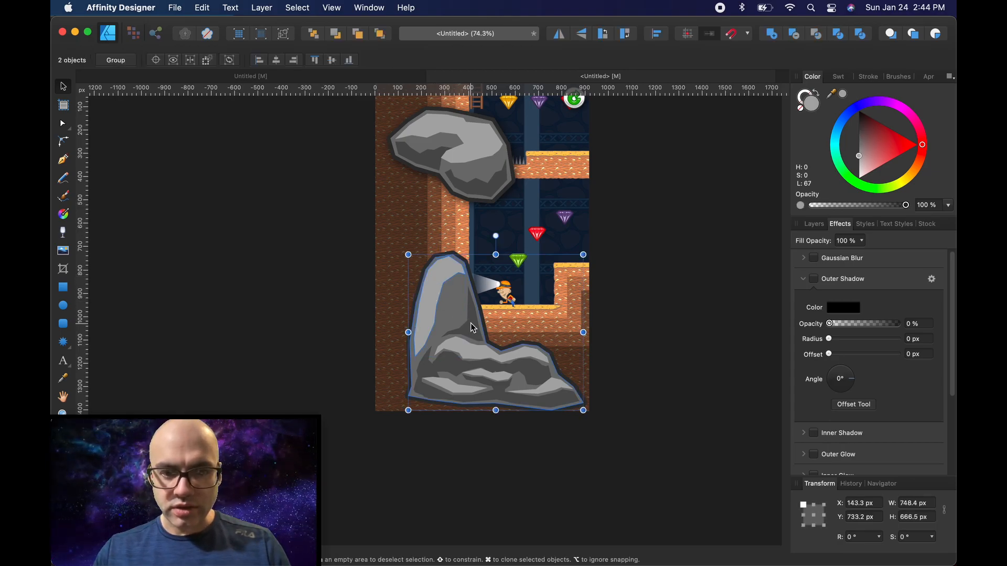
shift+click(469, 360)
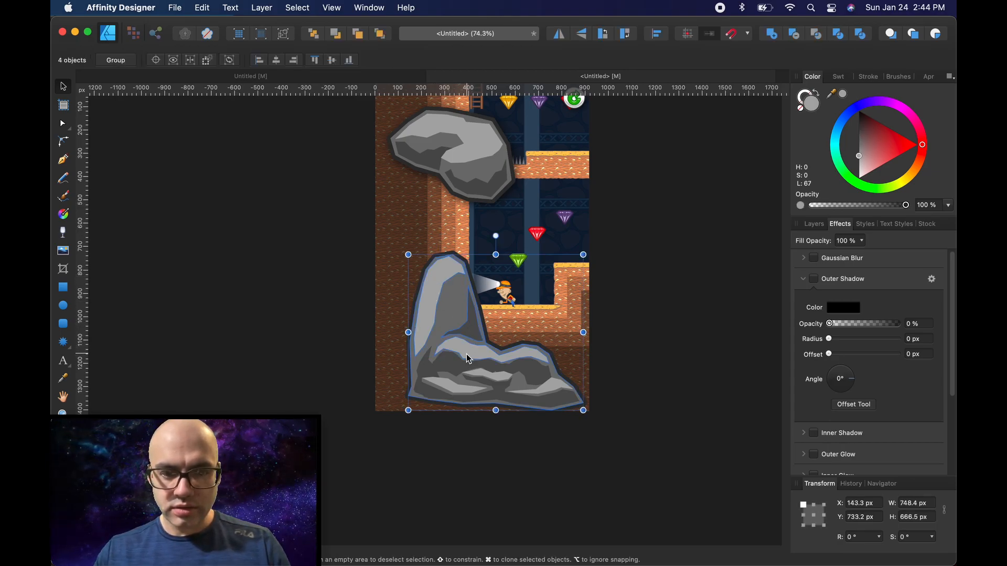
shift+click(443, 365)
shift+click(427, 370)
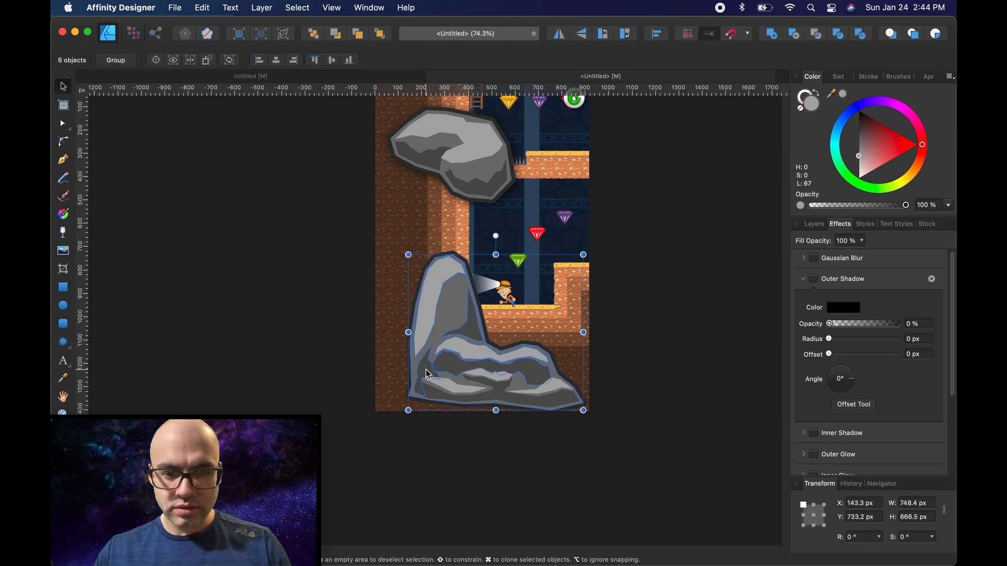
shift+click(540, 394)
shift+click(559, 390)
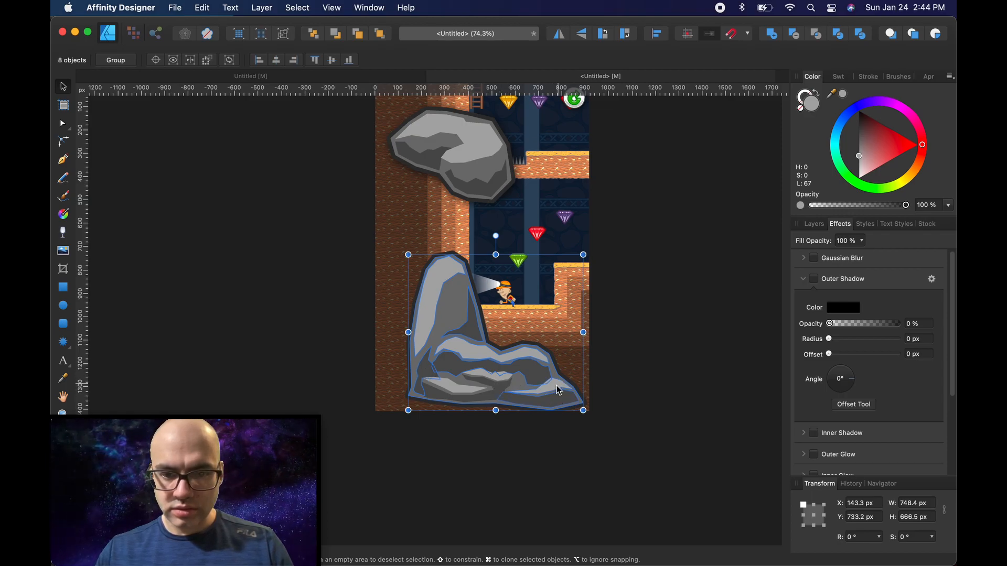
shift+click(482, 376)
shift+click(463, 388)
shift+click(486, 396)
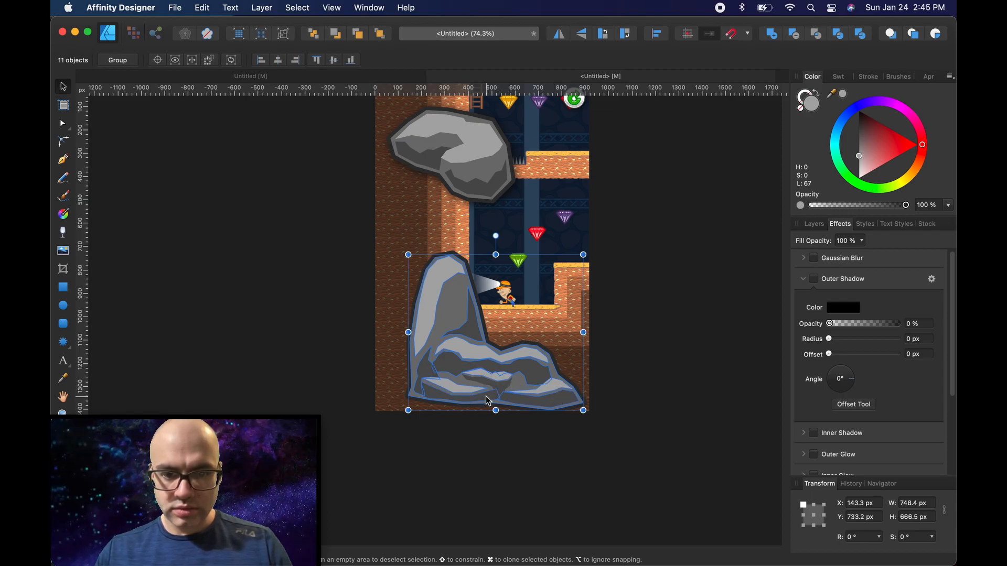
shift+click(502, 390)
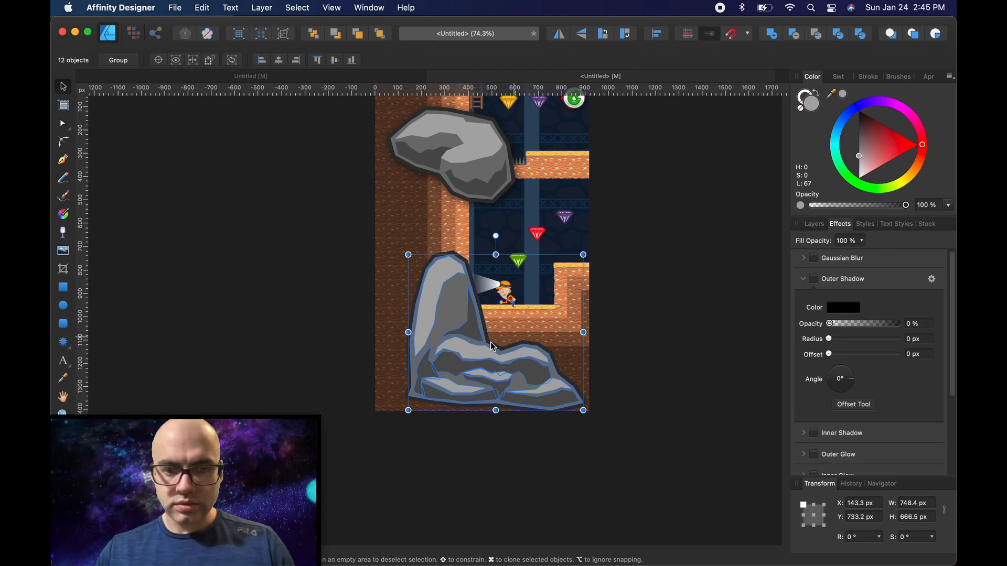
right_click(455, 327)
click(493, 382)
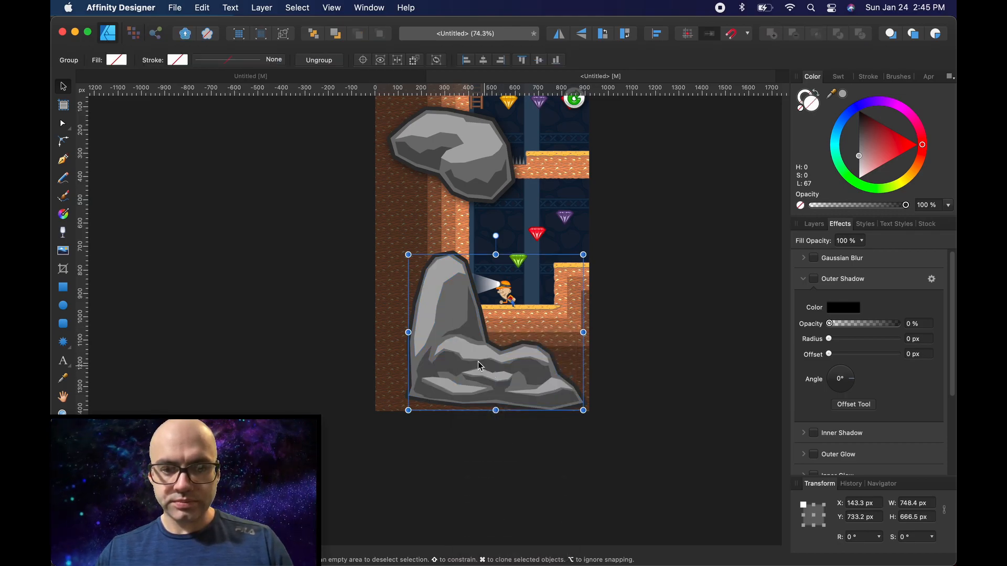
Move the lower rock group up and towards the mine wall and scale it to about 706 × 629 px.
drag(583, 410, 499, 367)
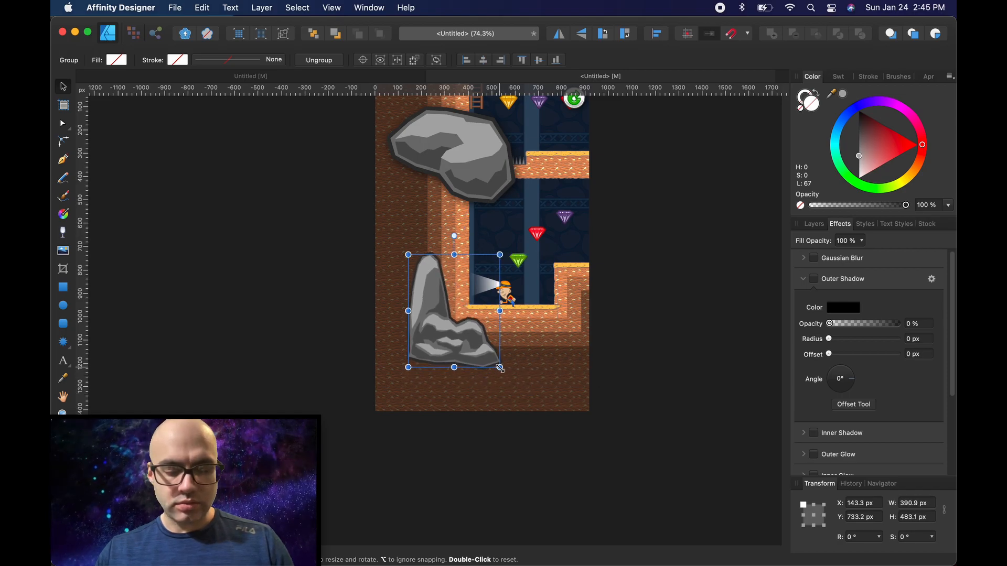
key(super+z)
click(872, 78)
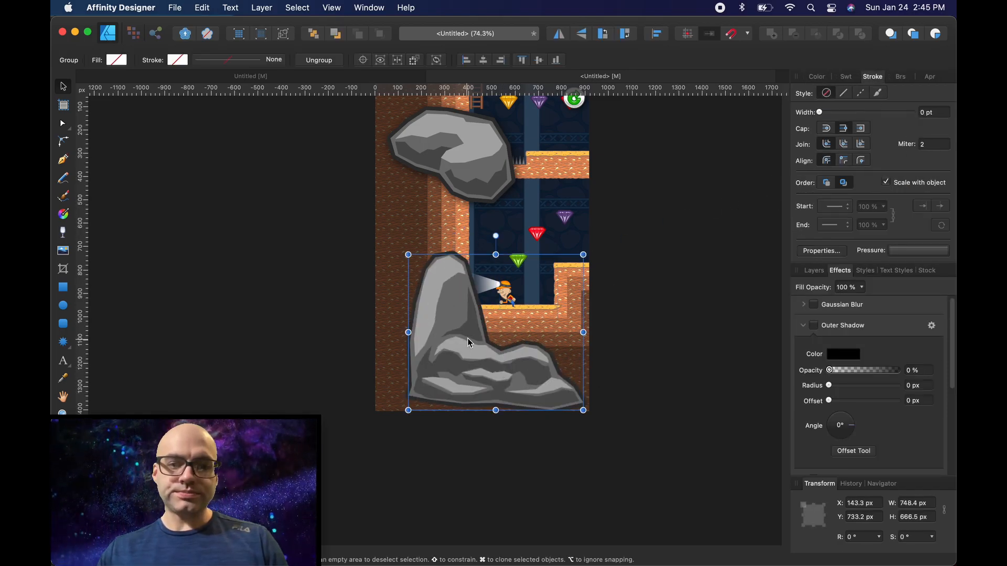
drag(479, 370, 455, 341)
mouse_move(559, 380)
mouse_down()
mouse_move(507, 327)
mouse_move(552, 373)
mouse_up()
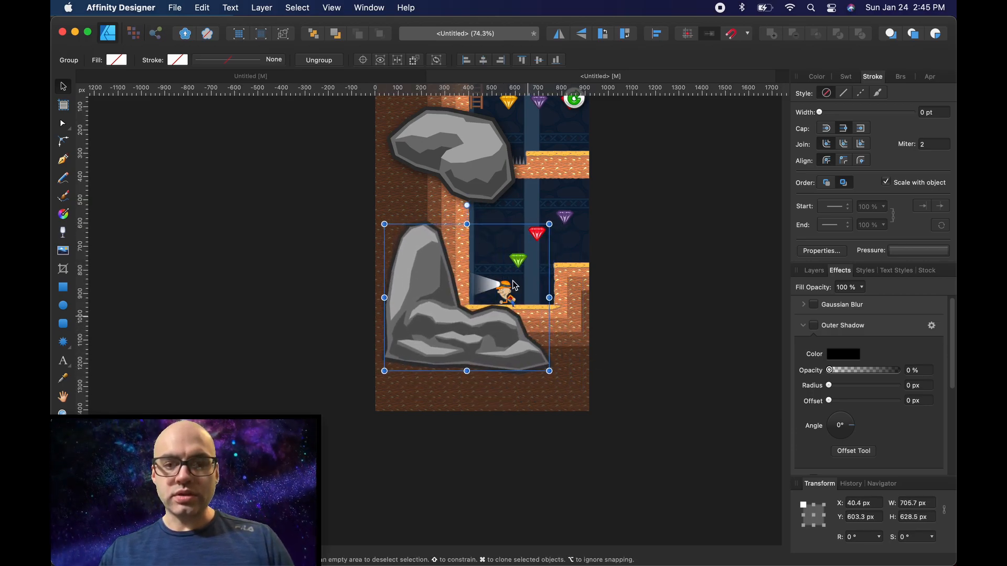
Move the upper boulder above the miner, beside the tall rock, at about X 385 px, Y 532 px.
click(488, 162)
drag(488, 161, 585, 312)
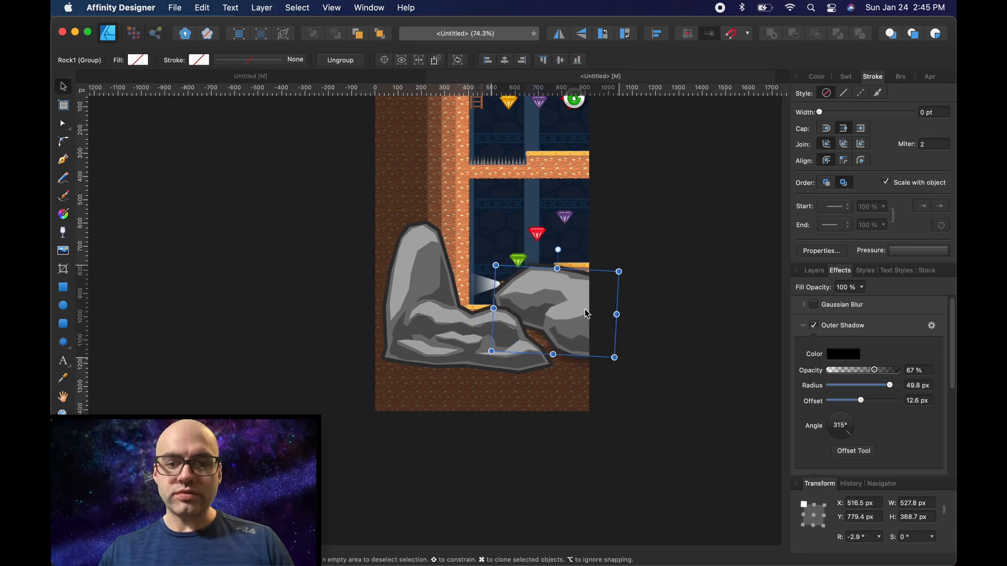
click(427, 260)
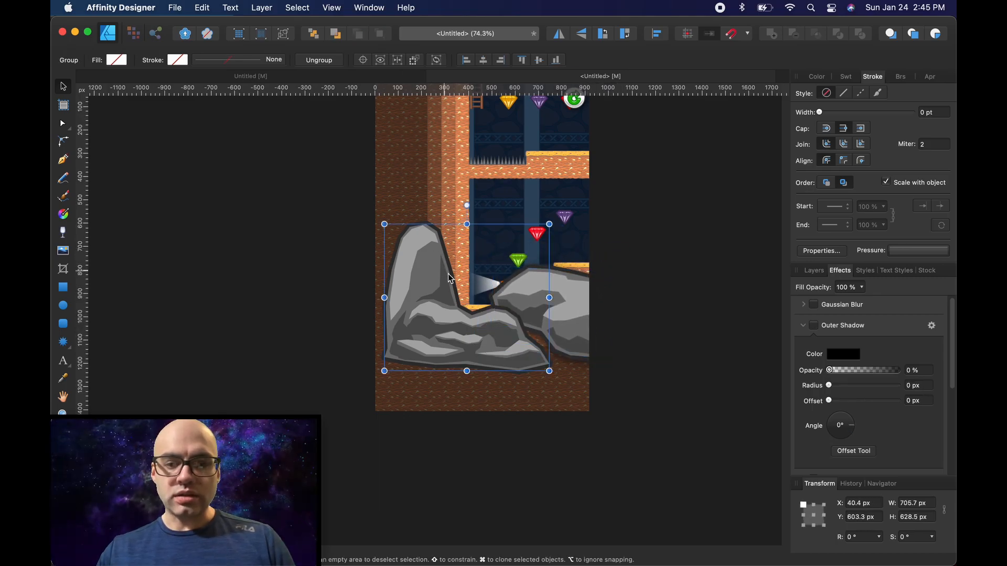
drag(562, 306, 546, 246)
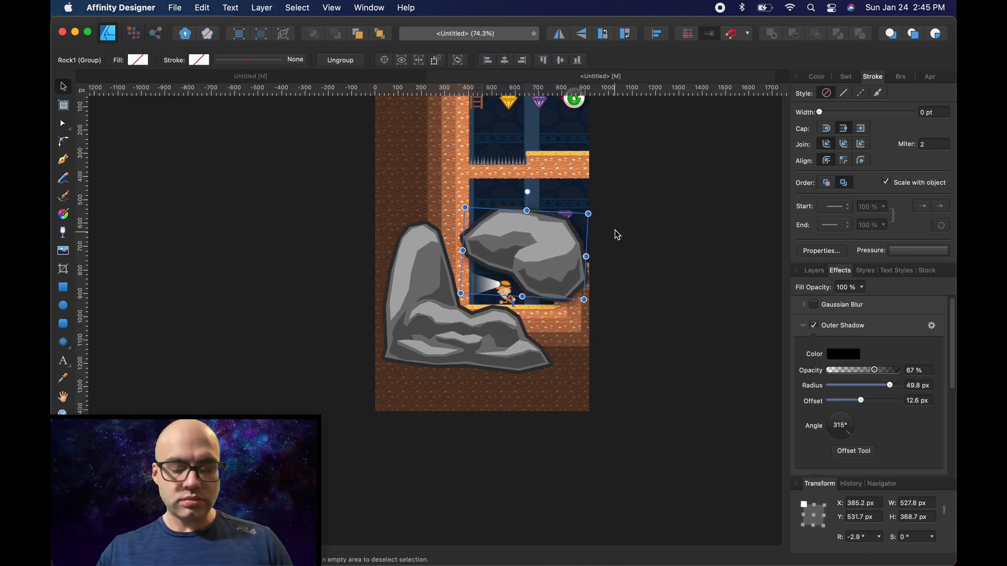
scroll(617, 234, up, 3)
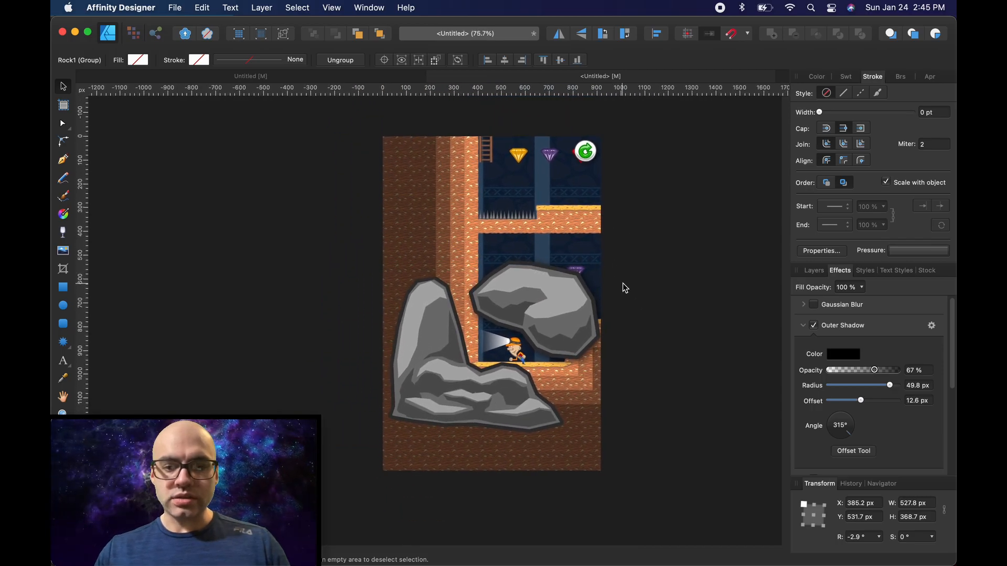
click(622, 284)
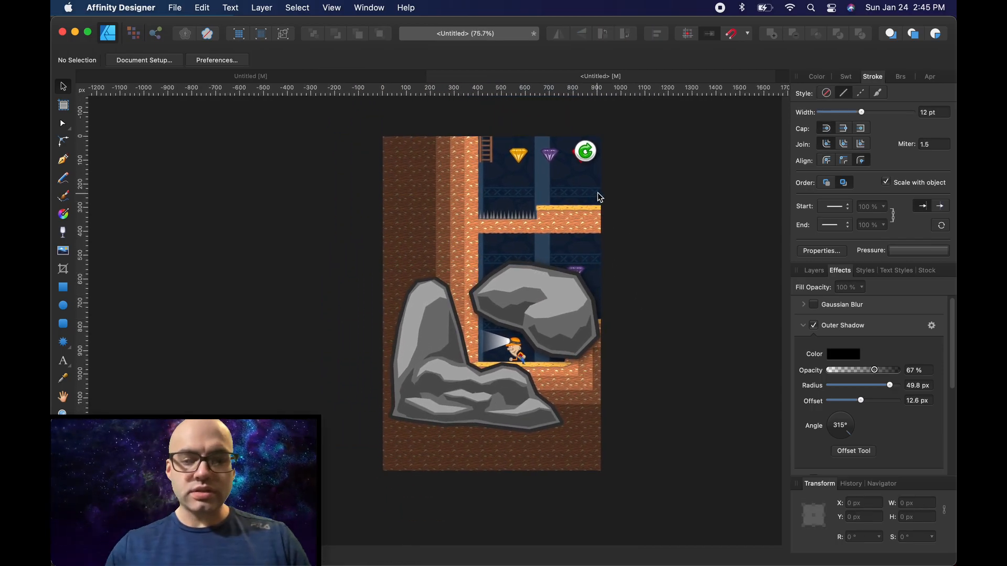
Rename the lower rock's group as Rock2.
click(447, 332)
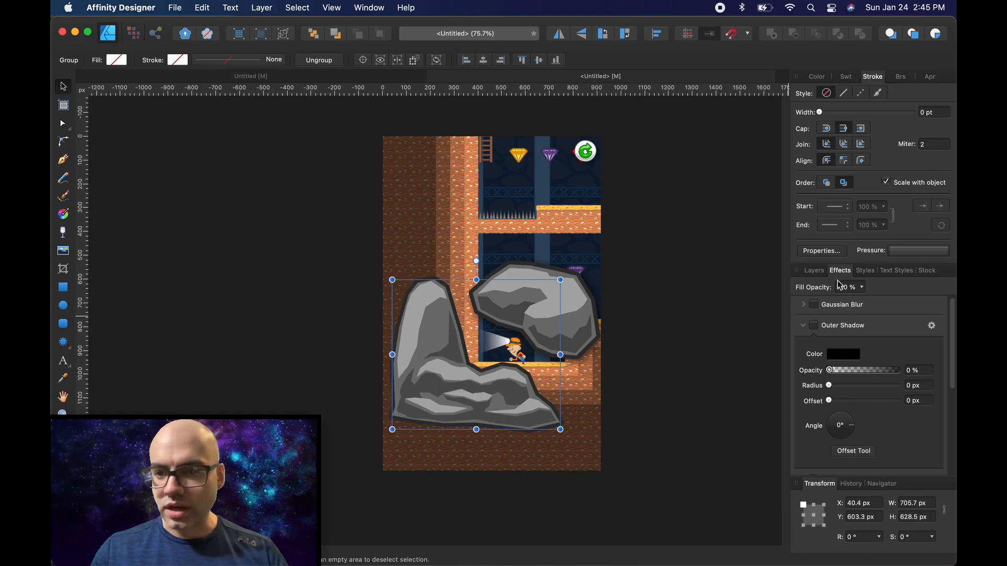
click(816, 270)
double_click(849, 327)
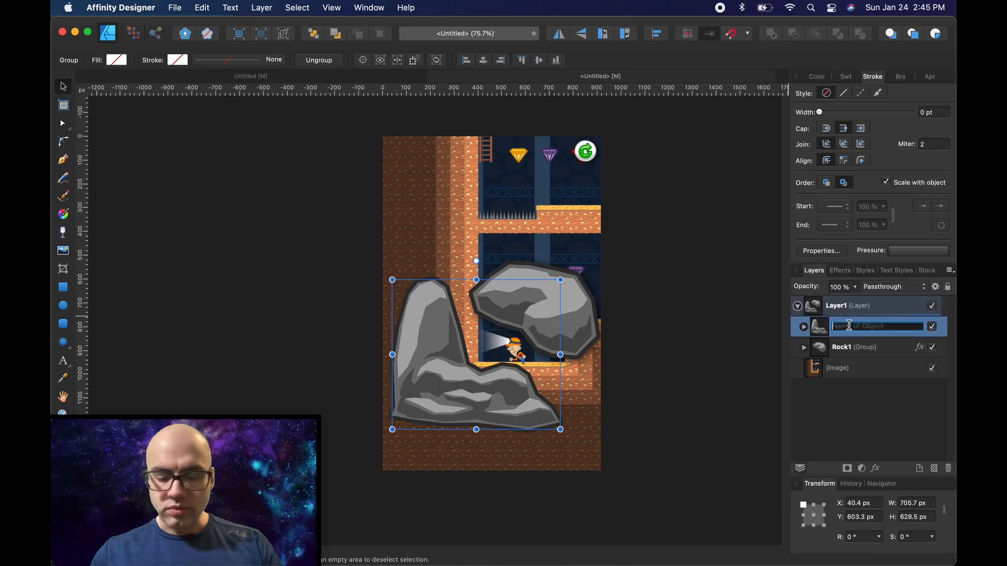
text(Rock2)
key(Return)
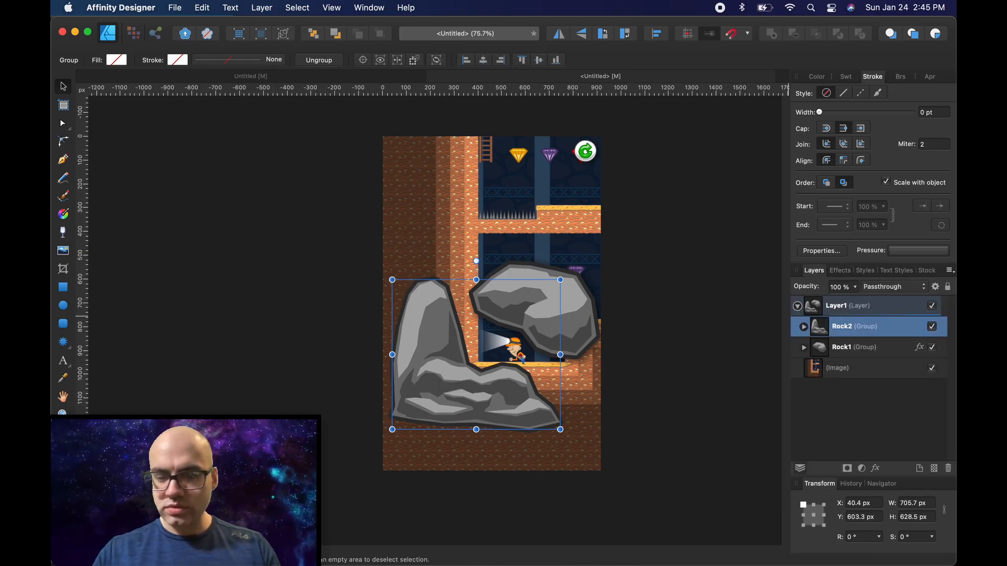
click(636, 260)
Raise the Rock1 boulder above the miner to about X 374 px, Y 440 px.
click(561, 298)
drag(561, 298, 558, 276)
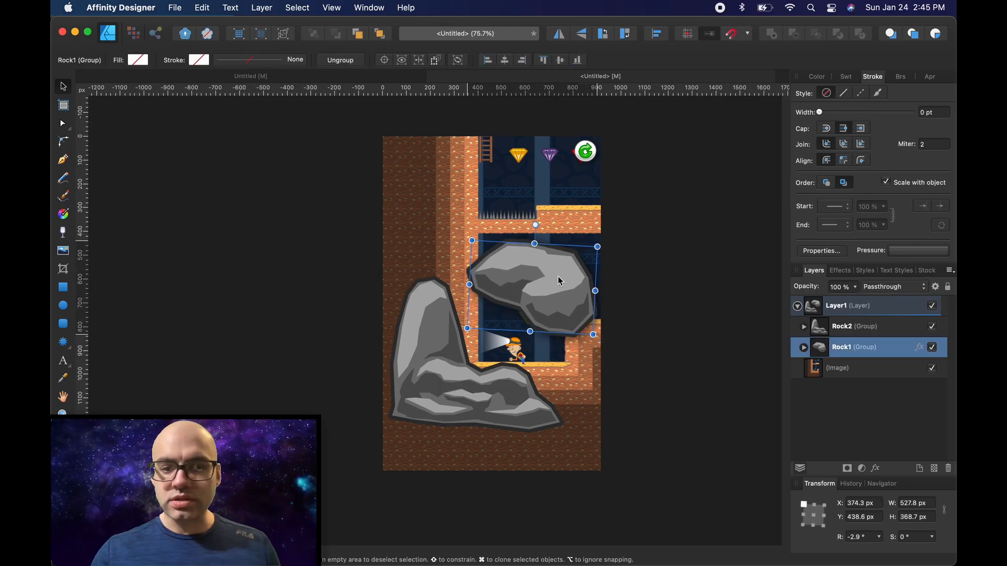
click(646, 279)
Try an orange colour overlay effect at 30% opacity on the Rock1 boulder.
click(532, 288)
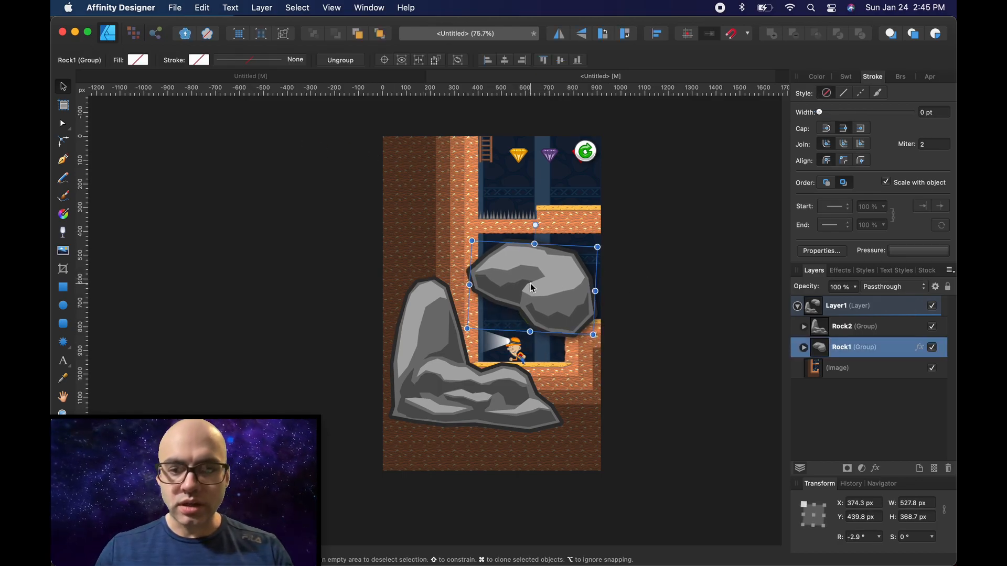
click(841, 271)
scroll(829, 336, down, 3)
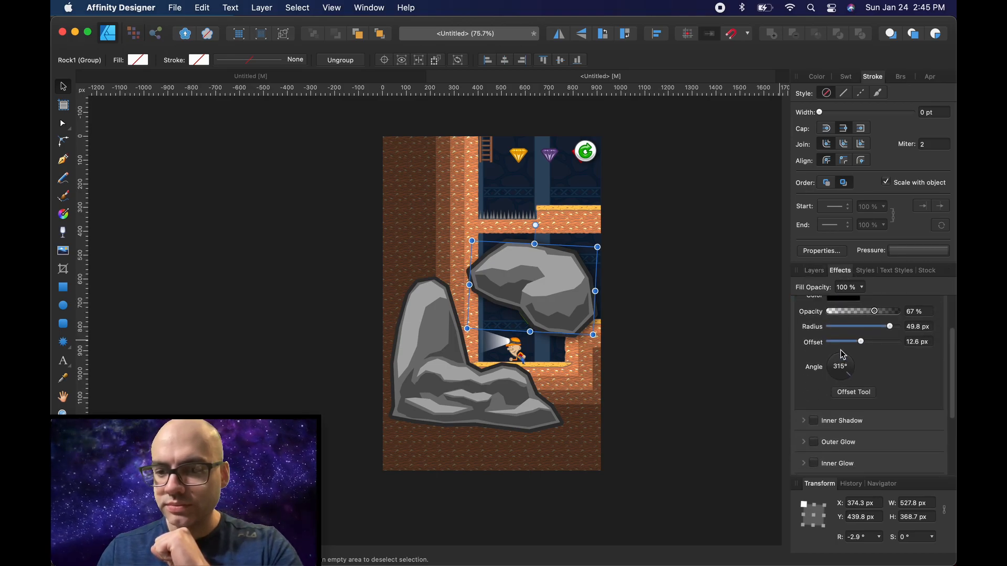
scroll(840, 372, down, 3)
scroll(838, 410, up, 3)
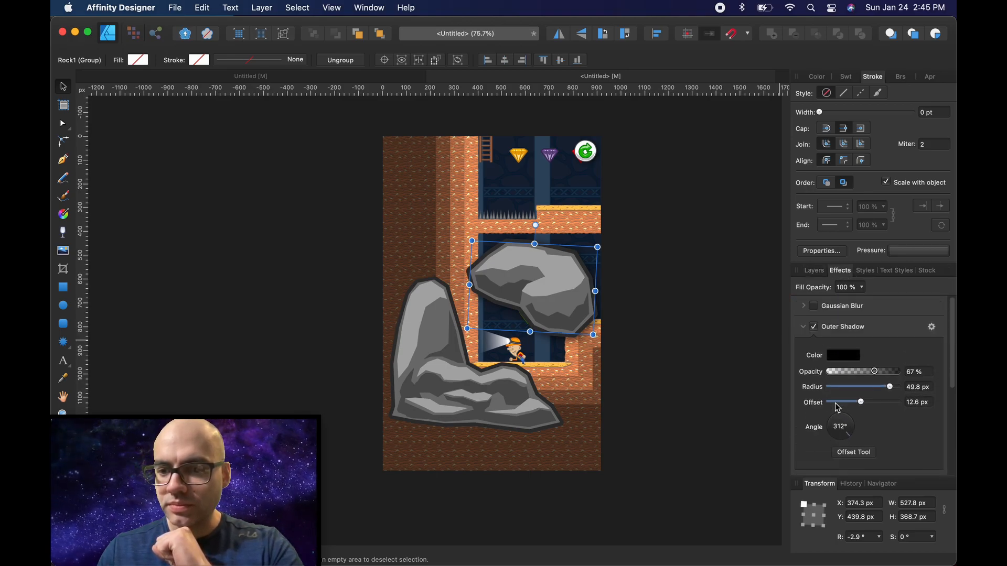
scroll(850, 399, down, 8)
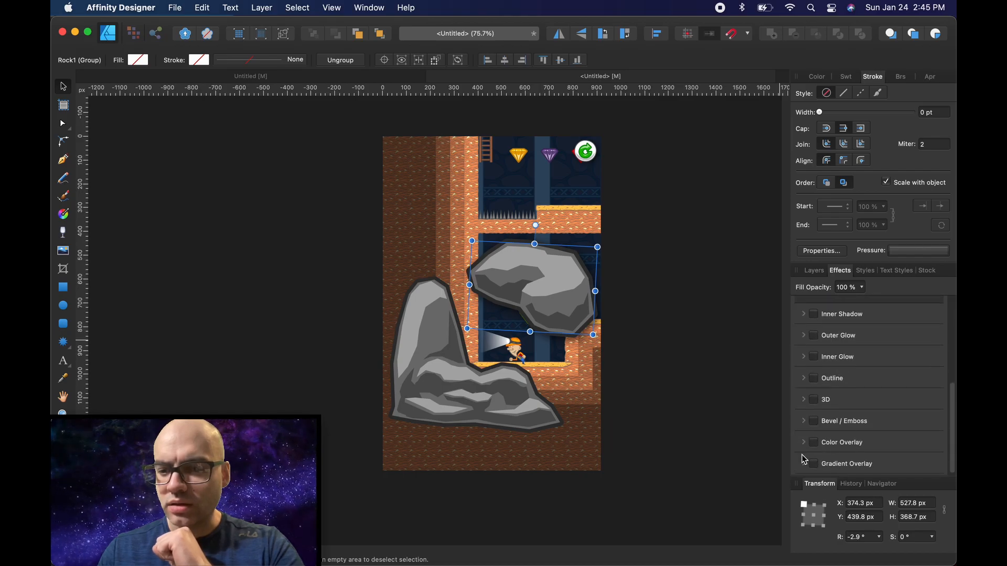
click(814, 443)
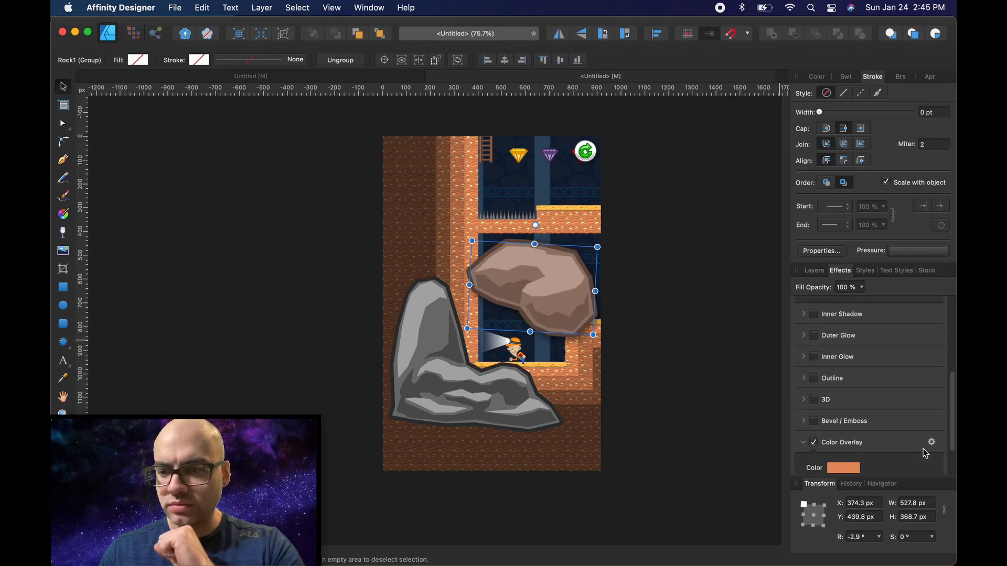
scroll(928, 451, down, 2)
click(931, 416)
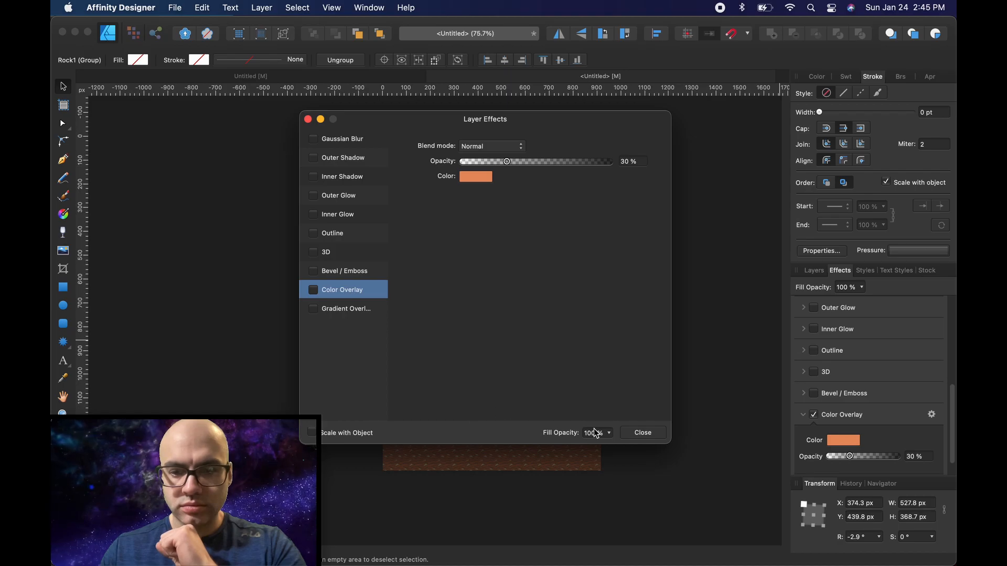
click(642, 434)
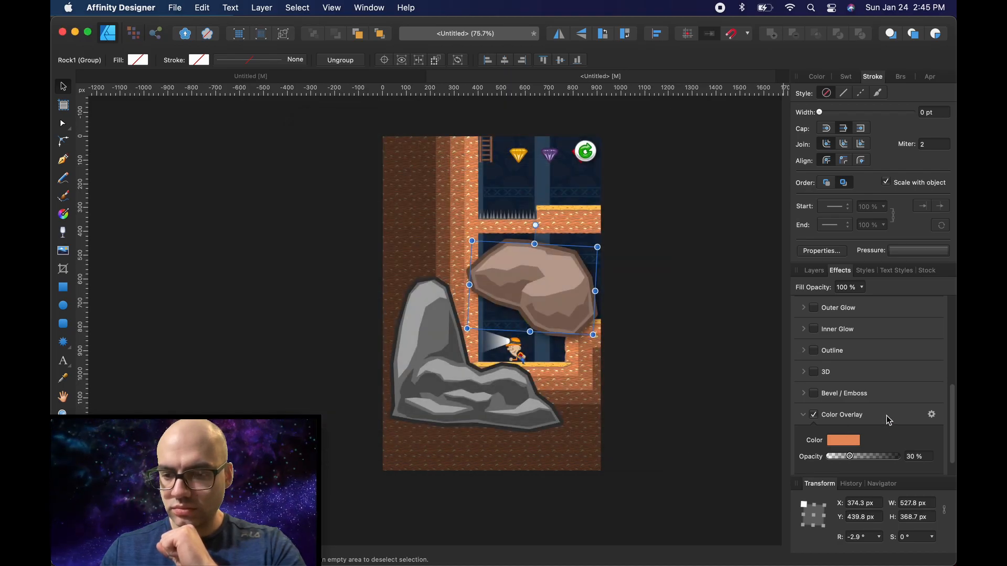
click(804, 416)
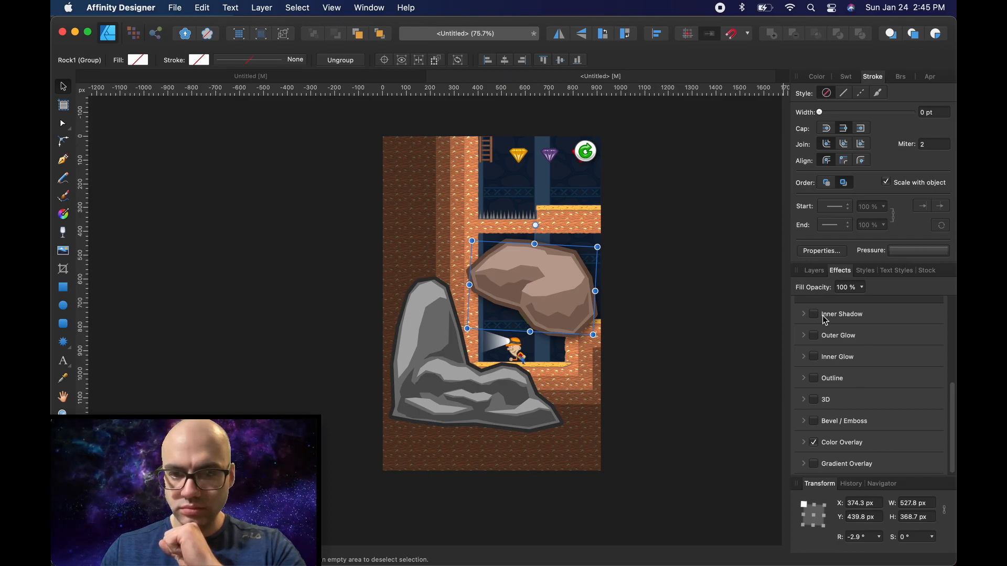
click(814, 445)
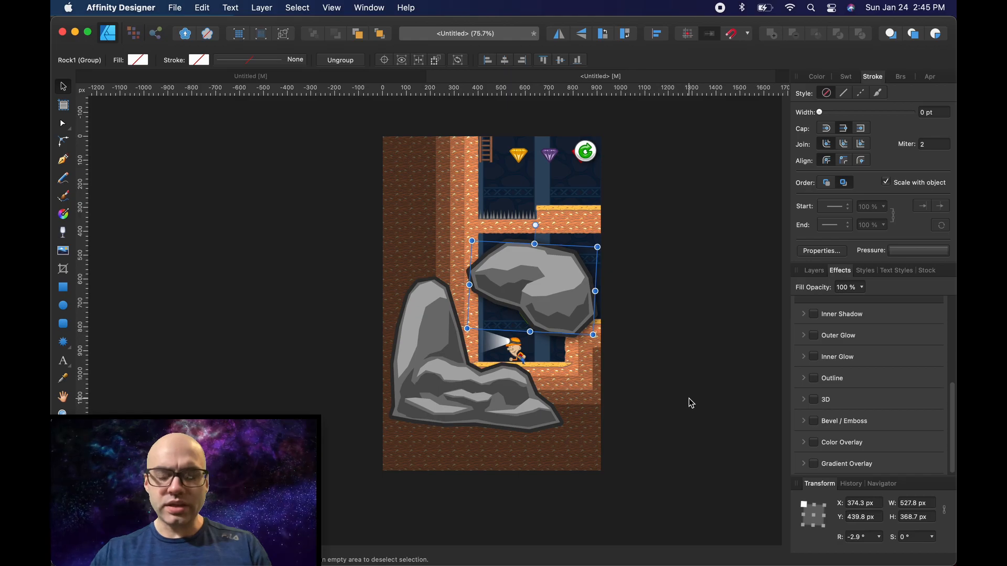
Shift the Rock1 boulder slightly down towards the miner and the Rock2 group, and clear the selection.
mouse_move(544, 282)
mouse_down()
mouse_move(549, 324)
mouse_move(559, 285)
mouse_up()
click(612, 309)
click(611, 304)
Add a black outer shadow to the Rock2 group with 56% opacity, 100 px radius and 32.5 px offset.
click(487, 401)
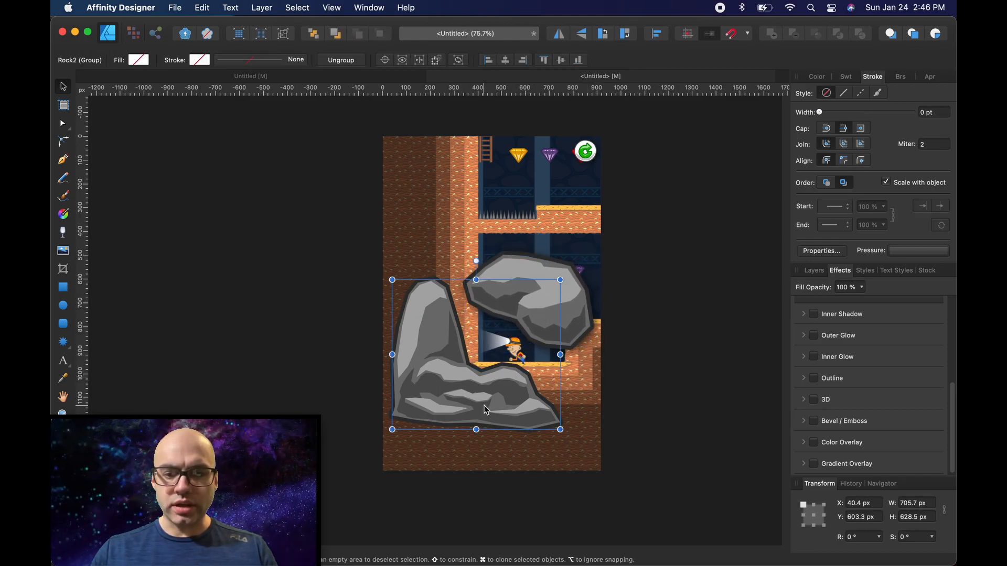
click(813, 271)
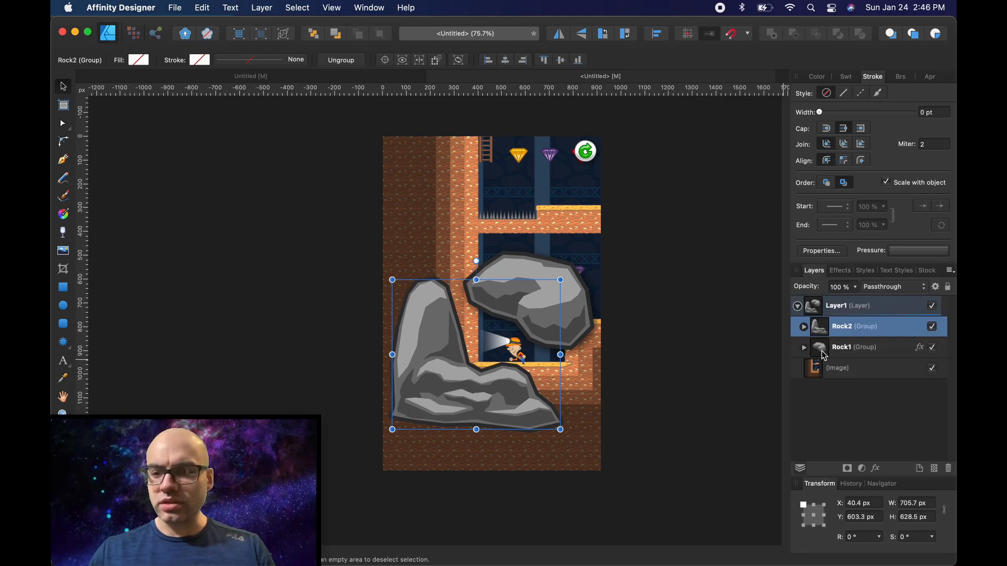
click(841, 271)
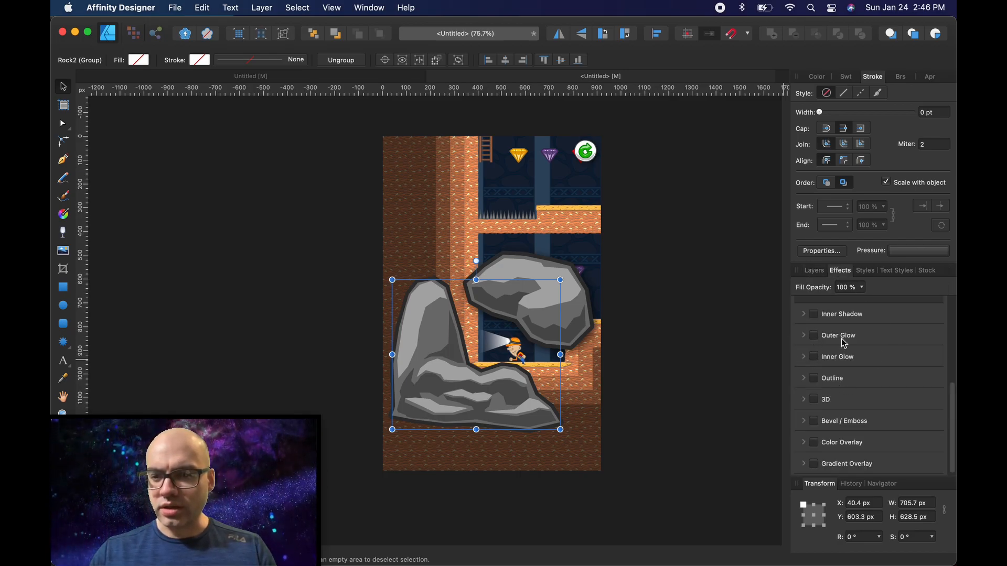
scroll(829, 379, up, 5)
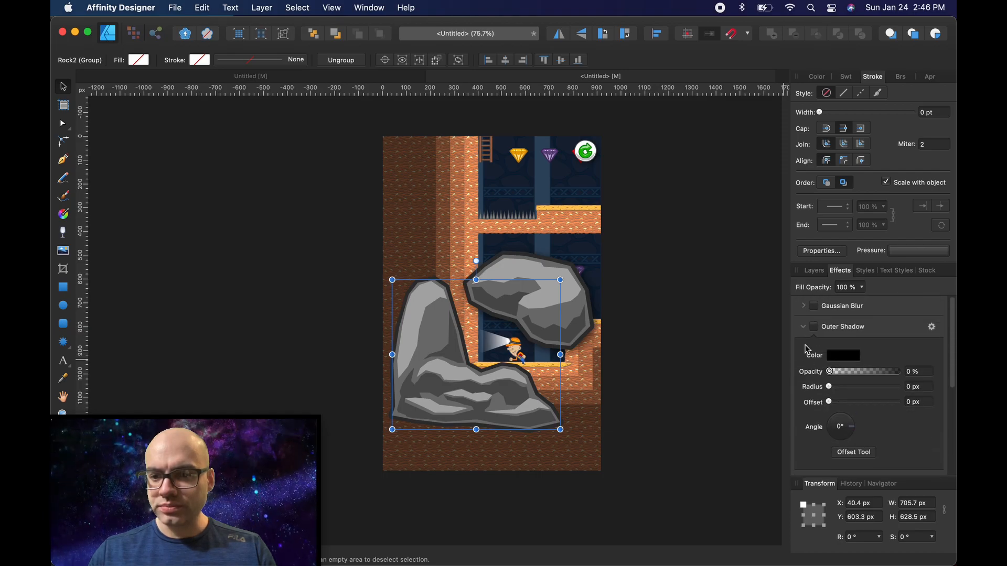
click(814, 329)
drag(829, 405, 876, 411)
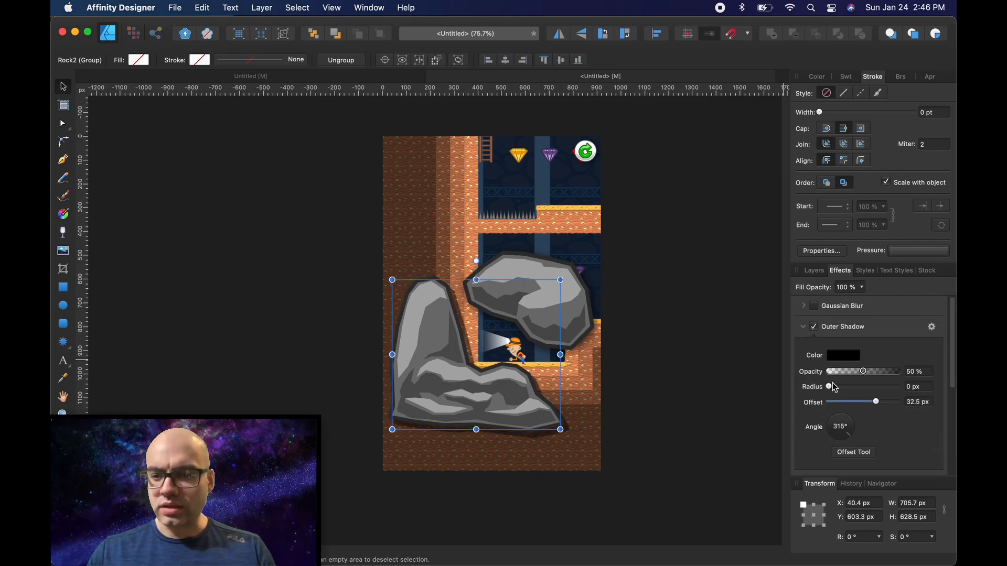
drag(869, 373, 900, 373)
drag(829, 386, 869, 371)
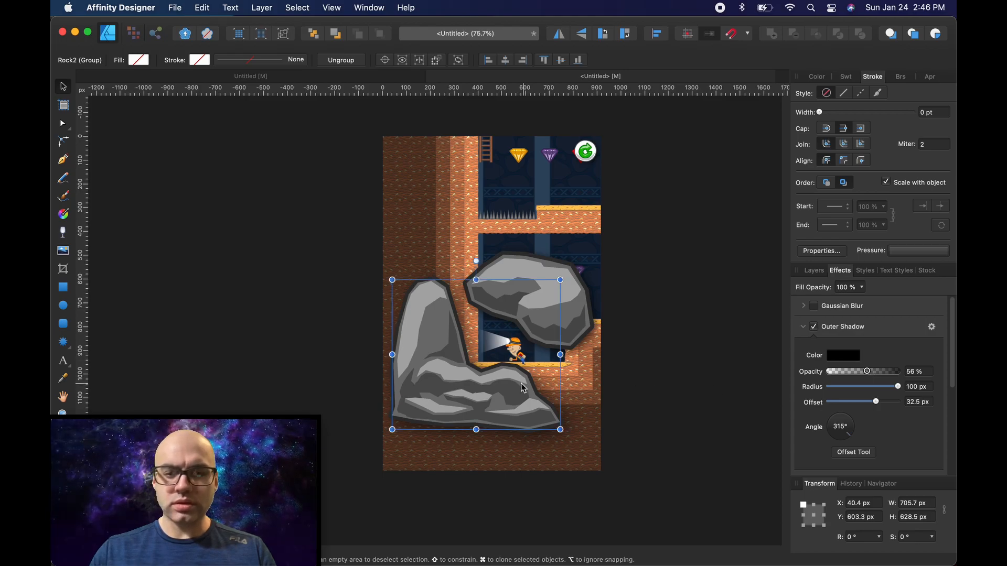
click(639, 376)
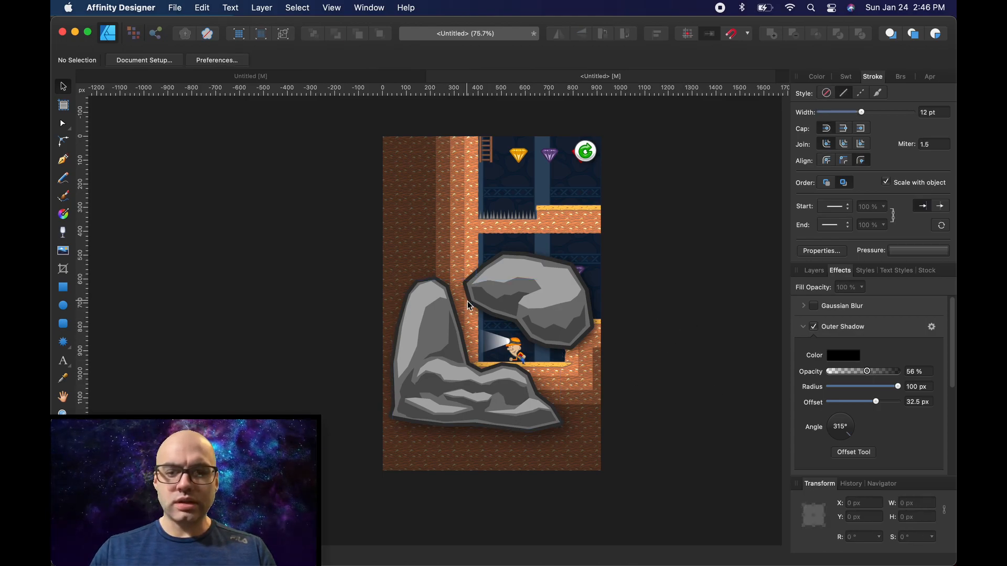
Create separate export slices from the Rock2 and Rock1 groups in the Export Persona.
click(459, 373)
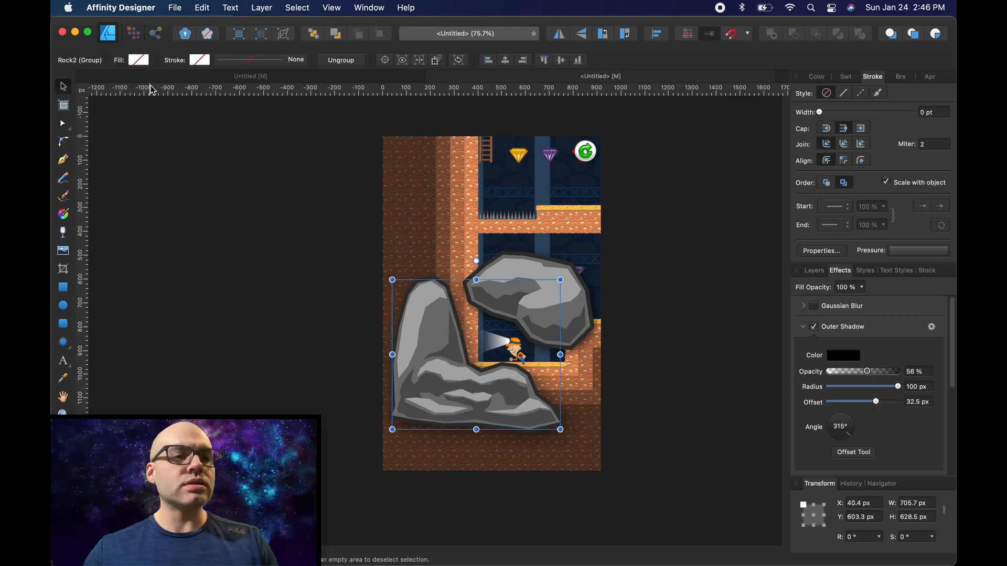
click(174, 8)
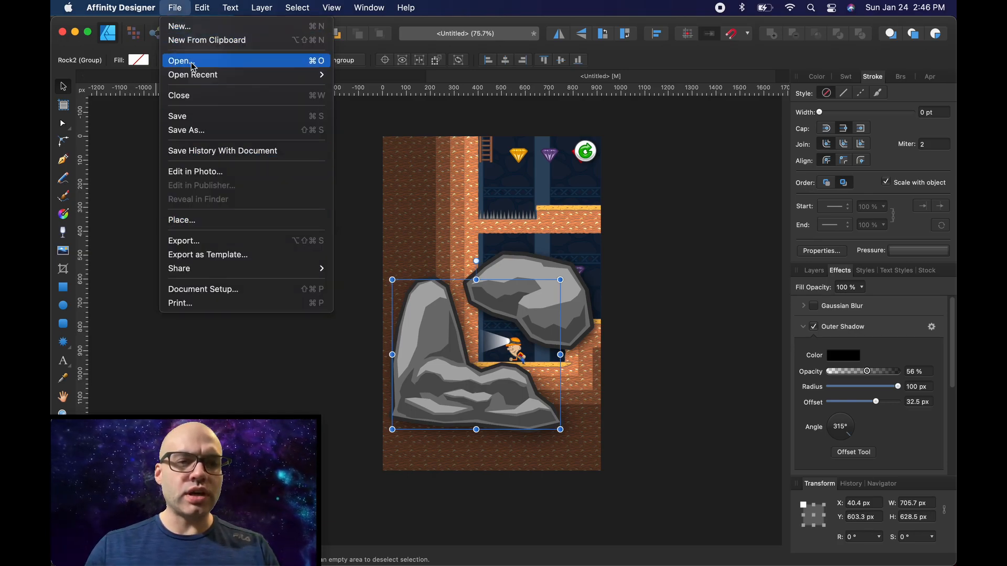
click(376, 104)
click(158, 36)
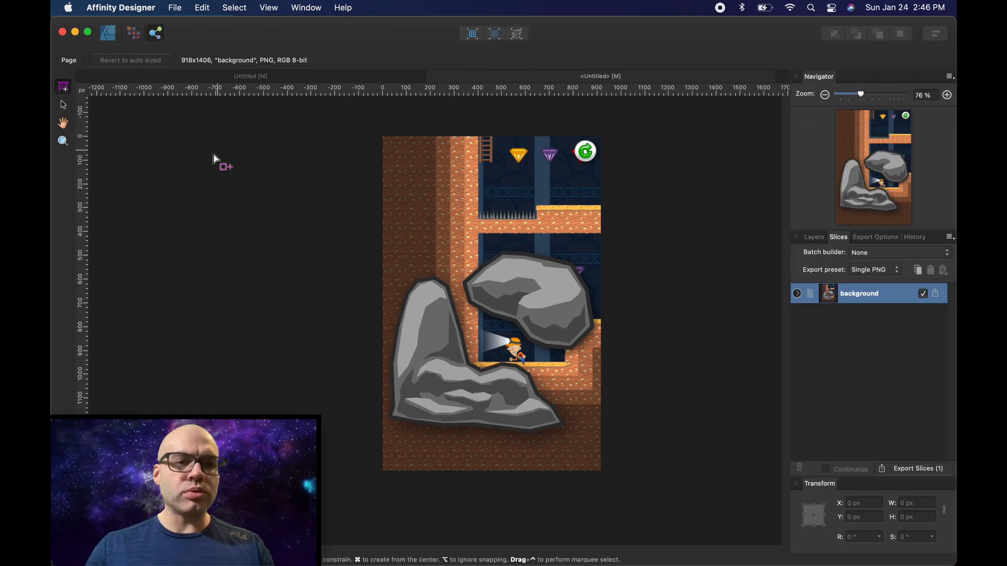
click(814, 238)
click(851, 282)
click(919, 474)
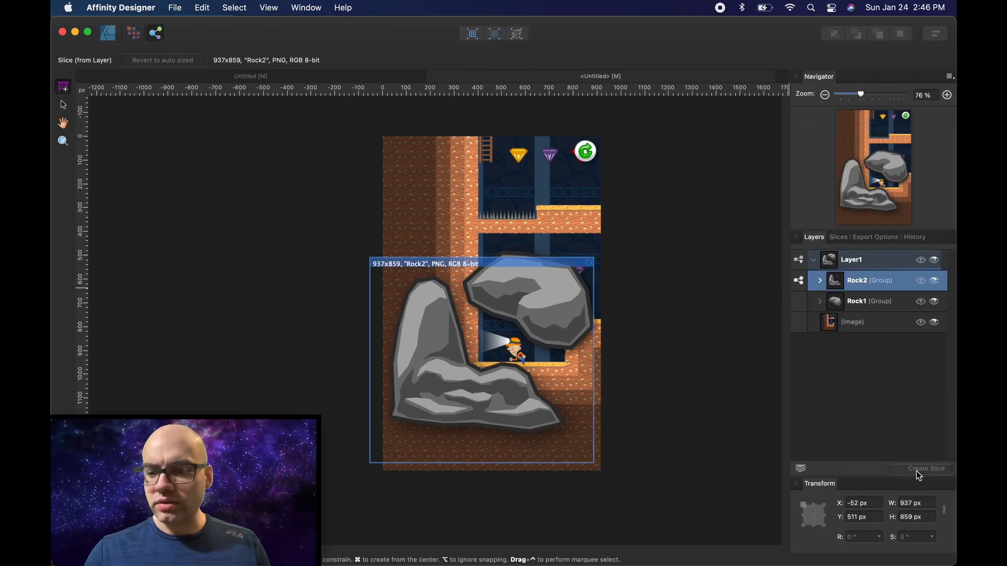
click(851, 302)
click(926, 470)
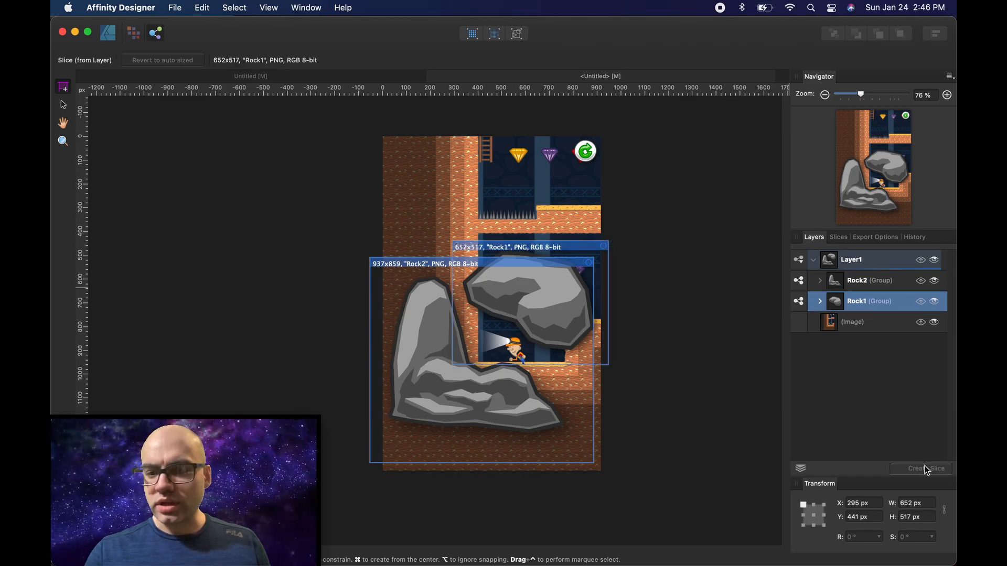
Exclude the background slice and export the Rock1 and Rock2 slices as PNG into the Jetpack Miner project's img folder.
click(841, 239)
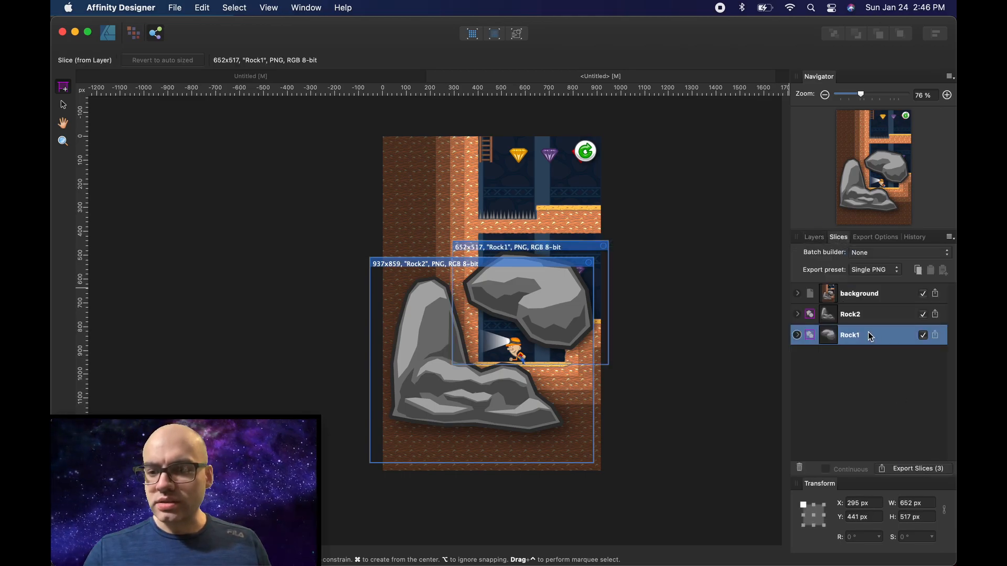
click(852, 325)
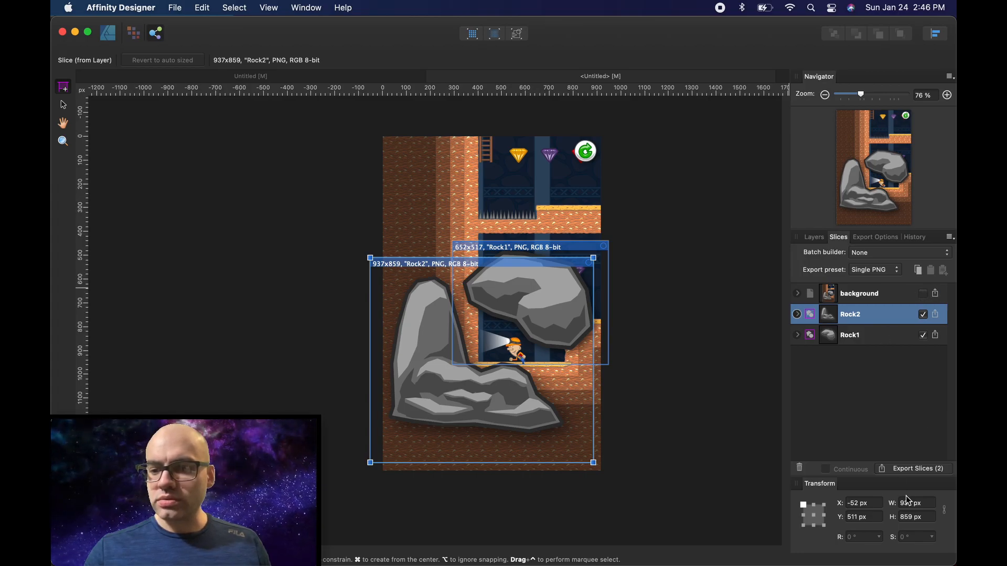
click(915, 468)
scroll(461, 225, down, 5)
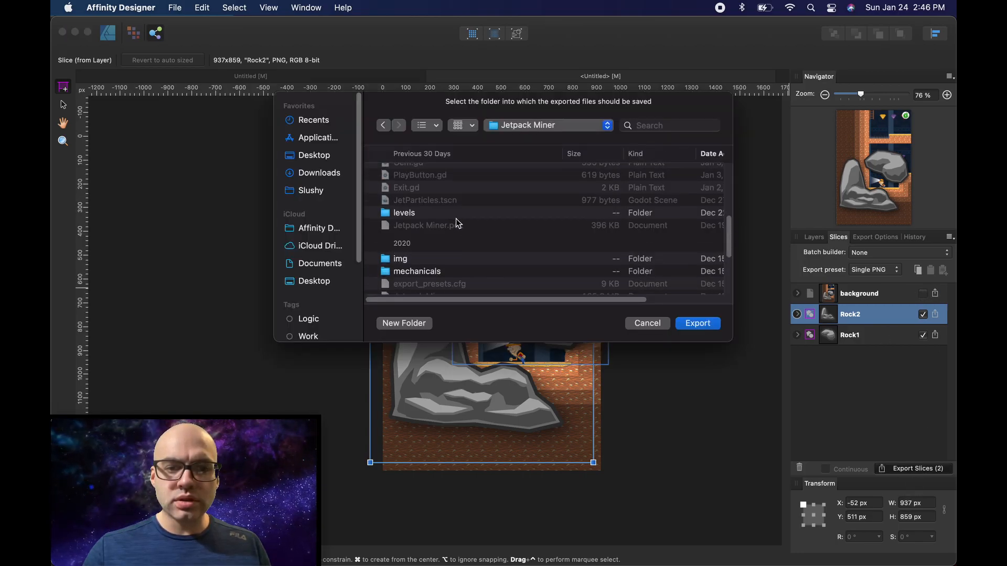
double_click(401, 259)
click(705, 323)
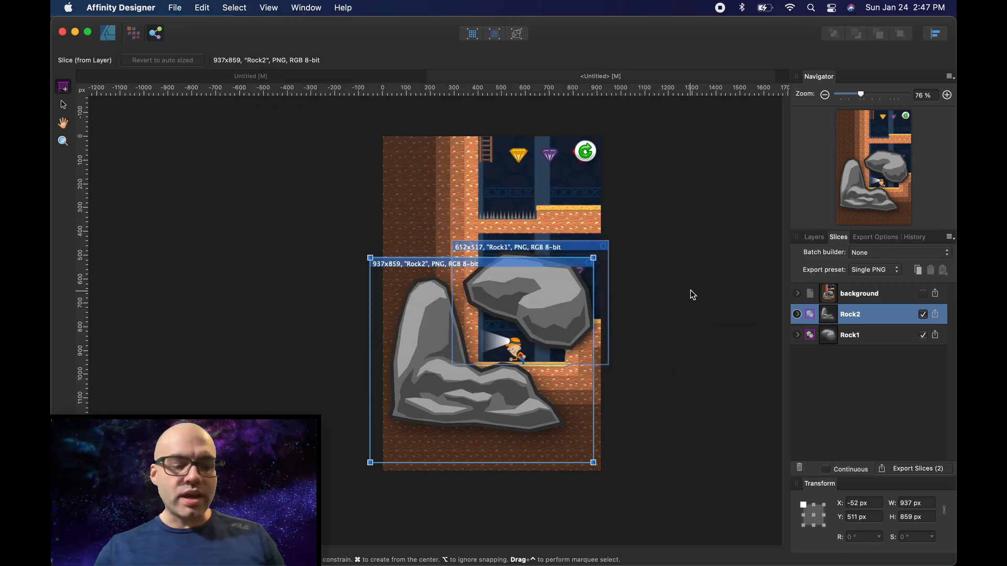
Switch to Godot and open the scene Level3.tscn from the levels folder.
key(super+Tab)
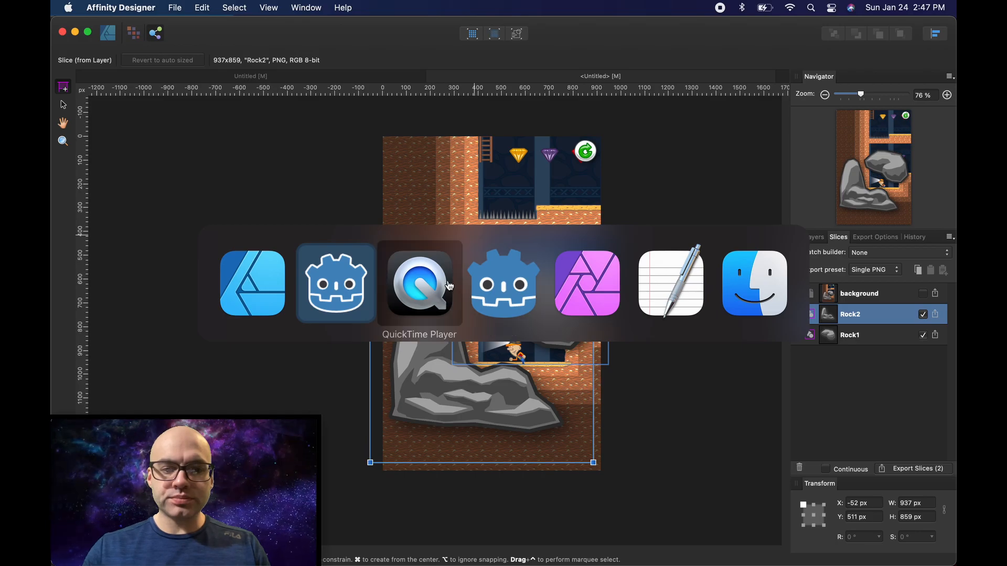
click(345, 294)
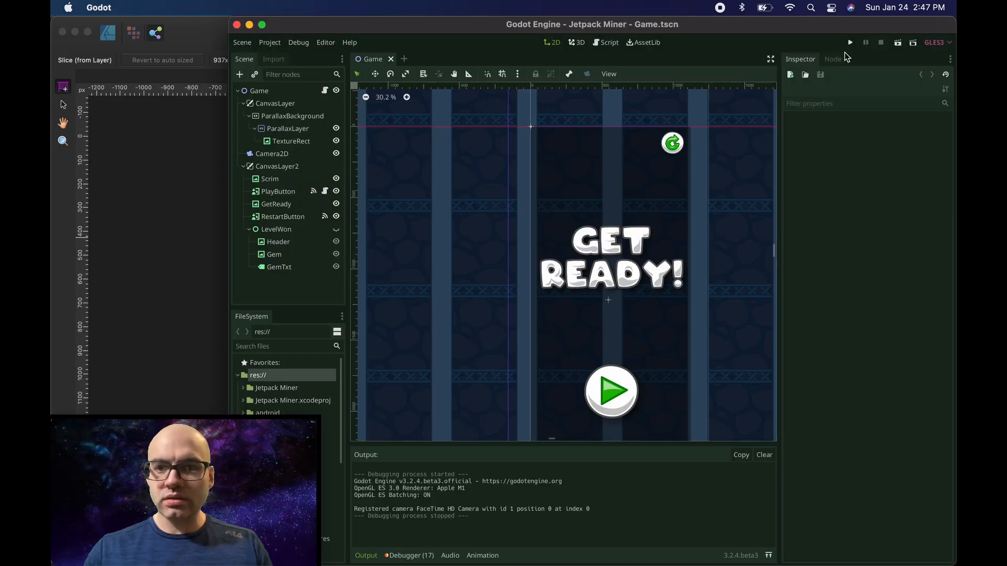
click(243, 43)
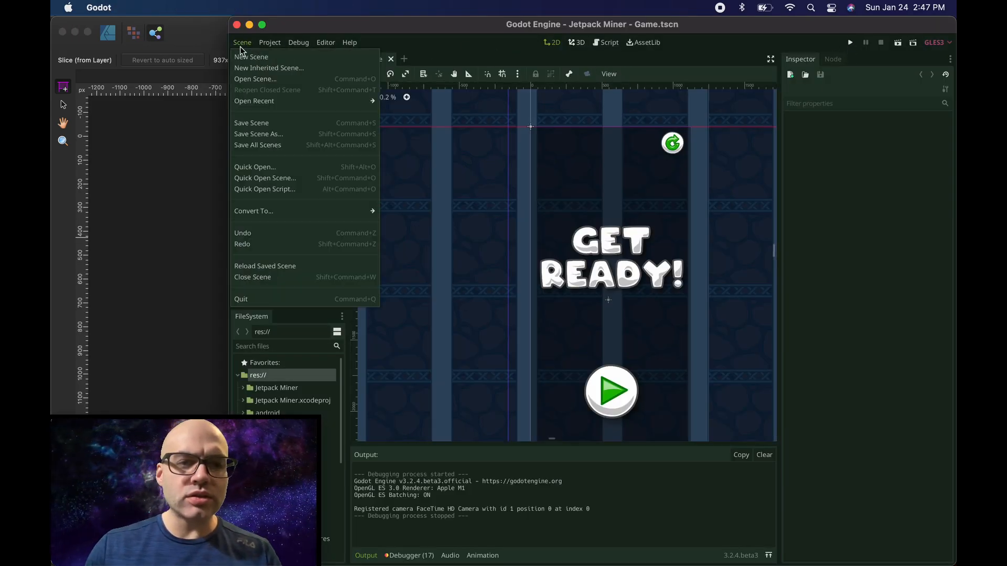
click(265, 89)
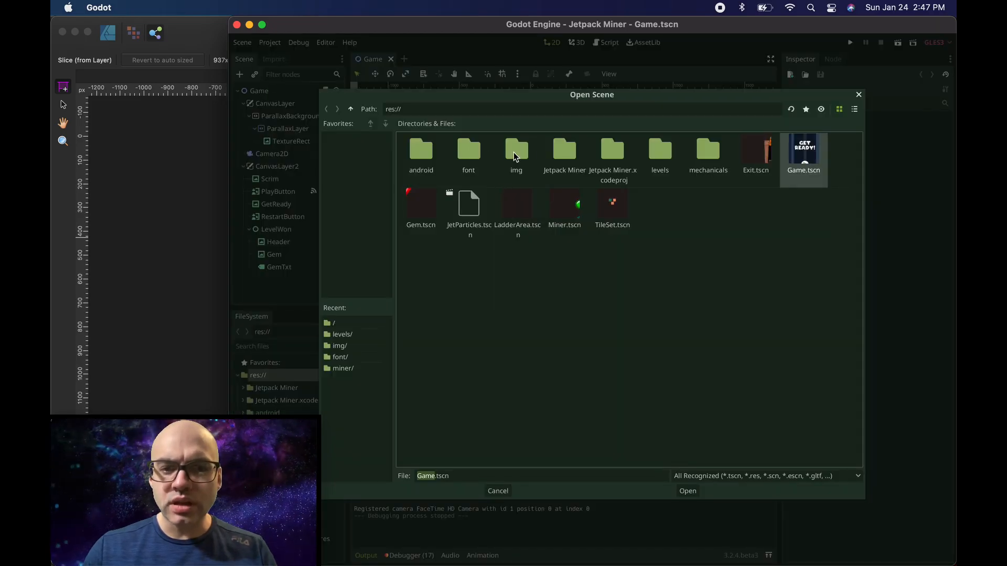
double_click(677, 152)
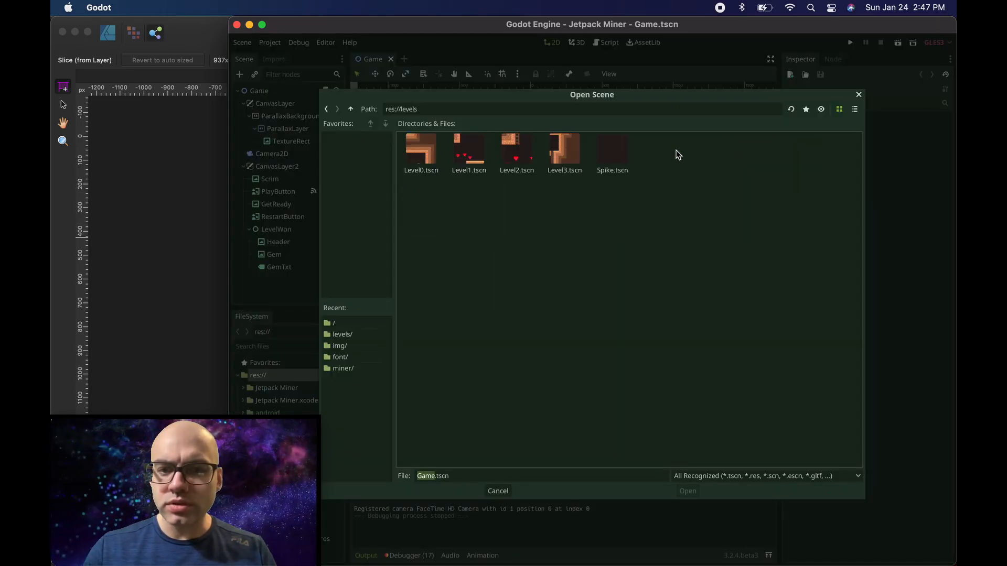
double_click(578, 149)
Narrow the editor window and add Rock1.png from the img folder as a sprite below the ledge of the bottom chamber.
scroll(603, 236, up, 2)
scroll(685, 367, down, 8)
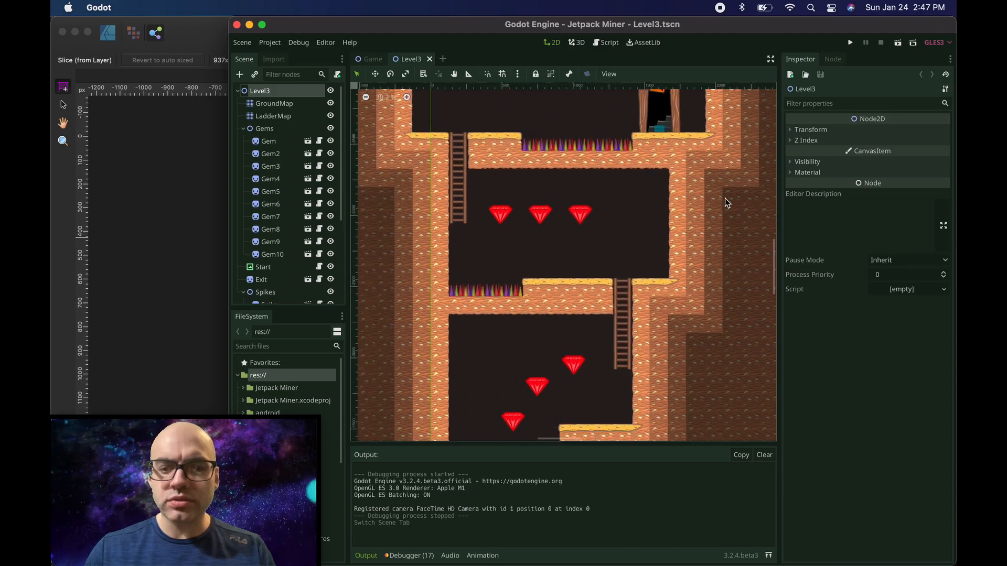
drag(702, 203, 694, 201)
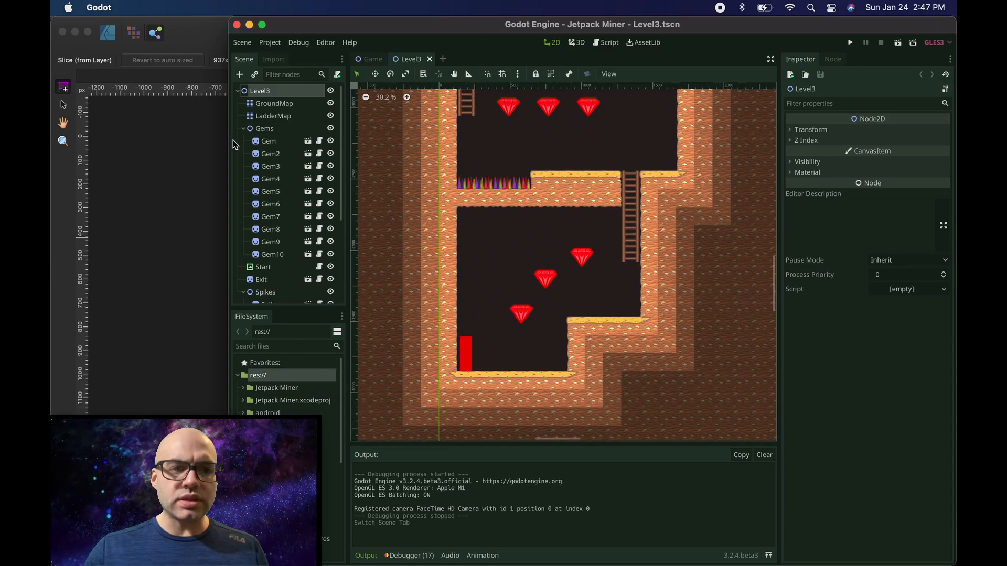
drag(230, 141, 315, 161)
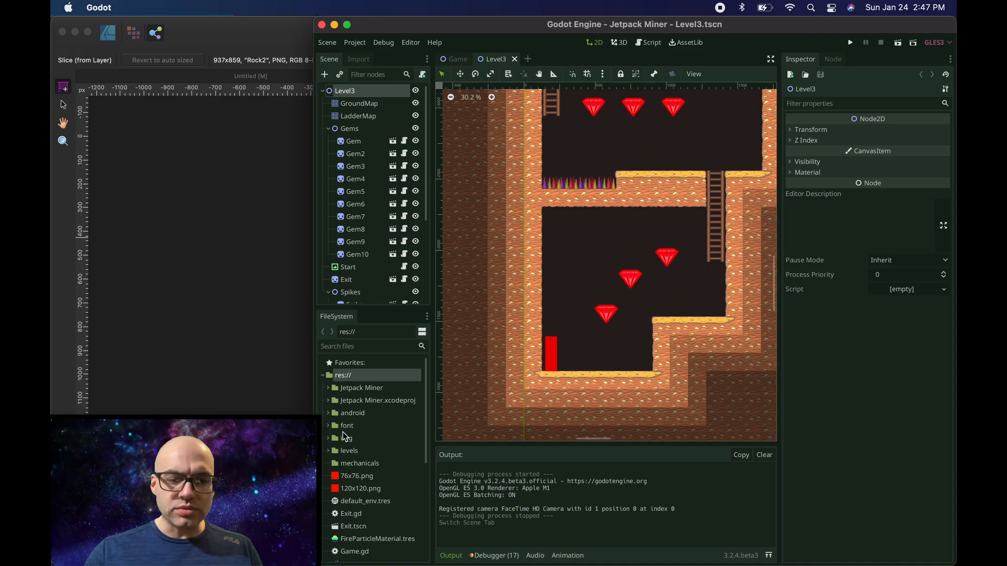
click(330, 438)
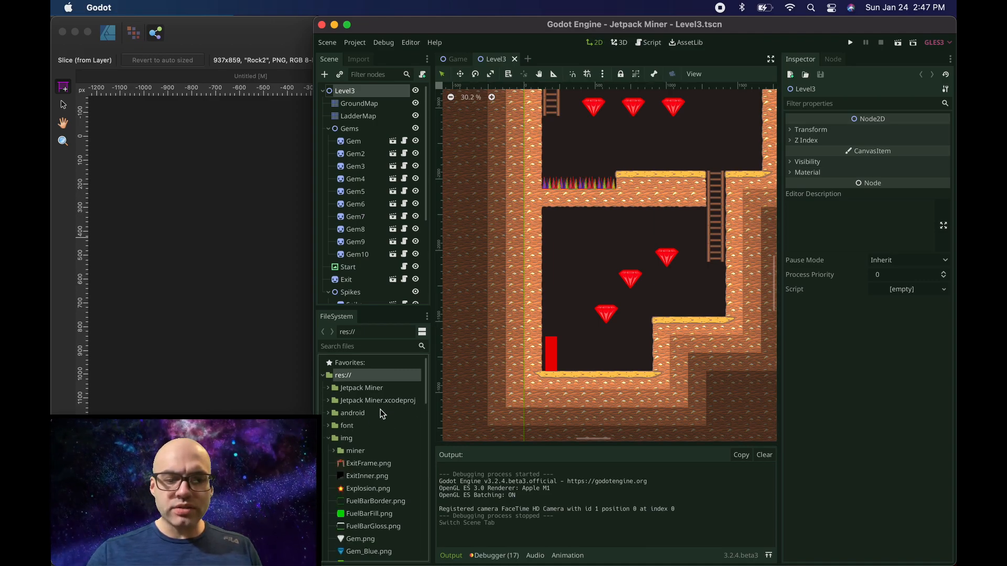
scroll(381, 413, down, 5)
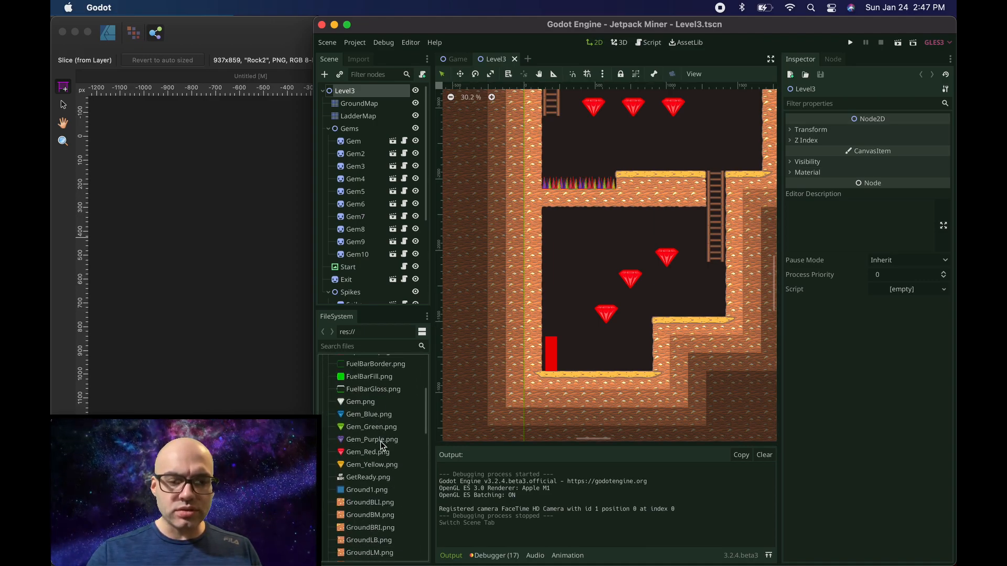
scroll(381, 444, down, 8)
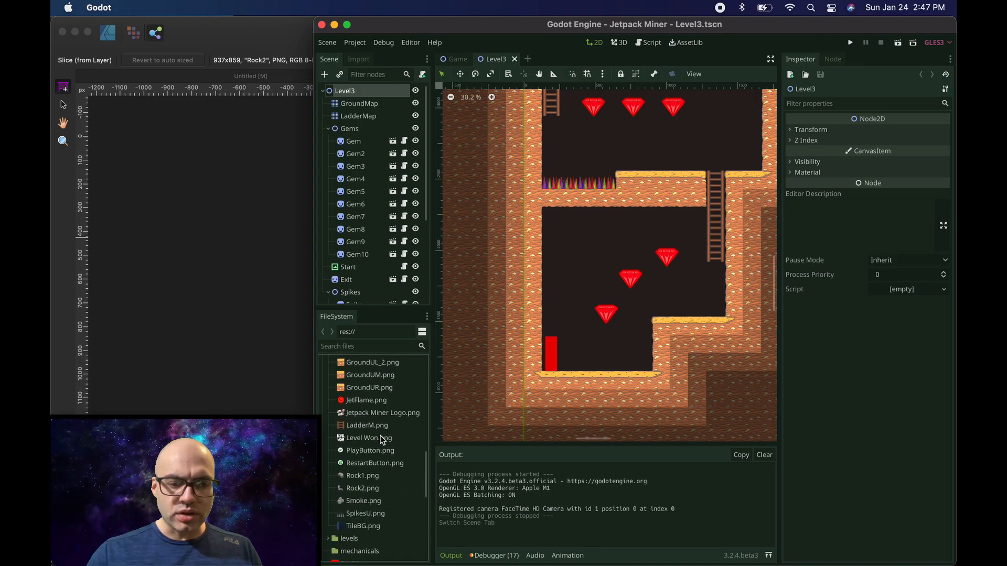
click(362, 488)
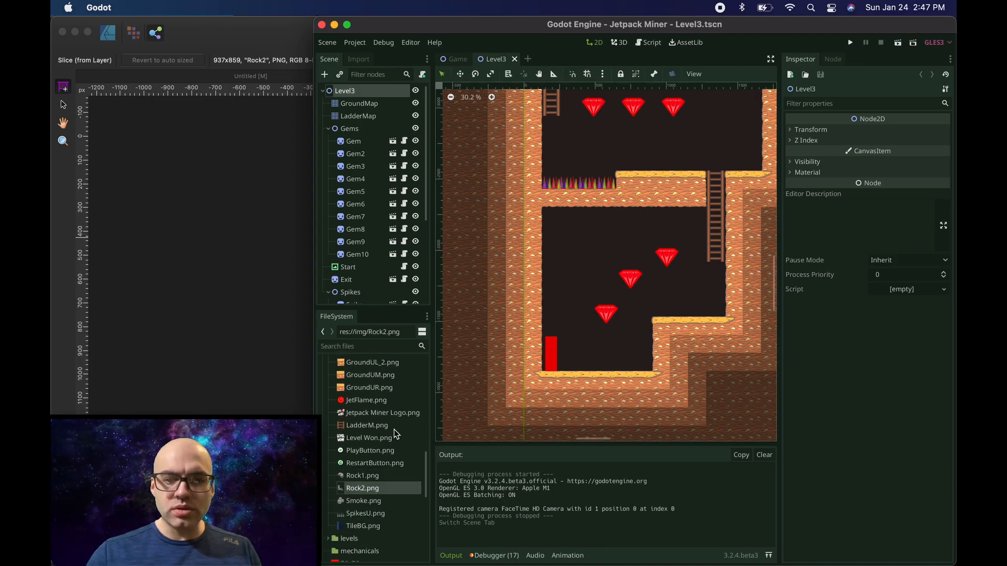
drag(369, 477, 721, 357)
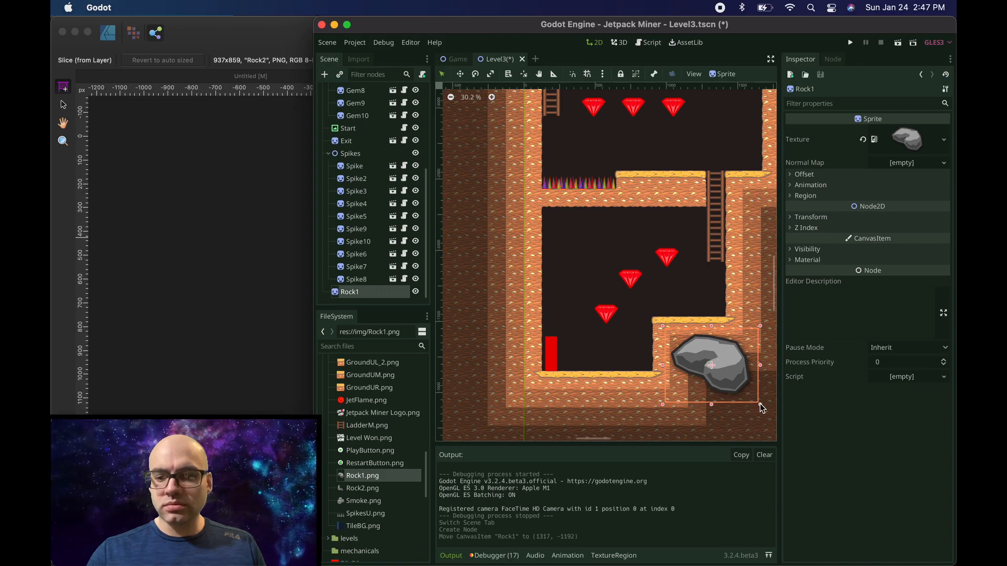
Scale the Rock1 sprite to about (0.57, 0.59) and position it just under the bottom chamber's ledge at about (1178, -1299).
drag(760, 404, 720, 374)
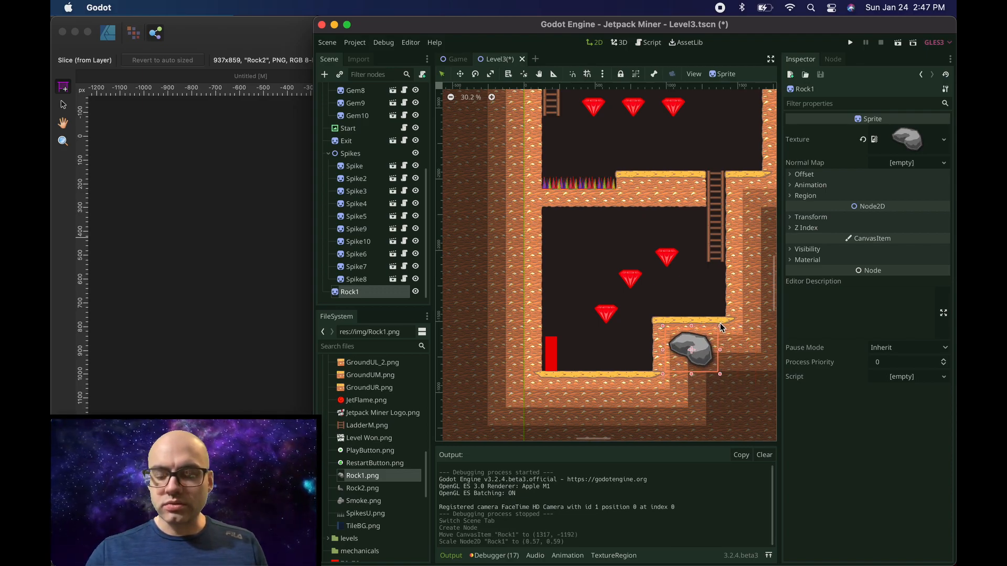
click(720, 323)
click(698, 352)
key(e)
Duplicate the rock beside the bottom chamber's left wall, scaled to about (0.81, 0.98), rotated to -30 degrees and placed at about (-234, -2088).
drag(706, 335, 584, 270)
key(super+d)
key(e)
key(w)
key(q)
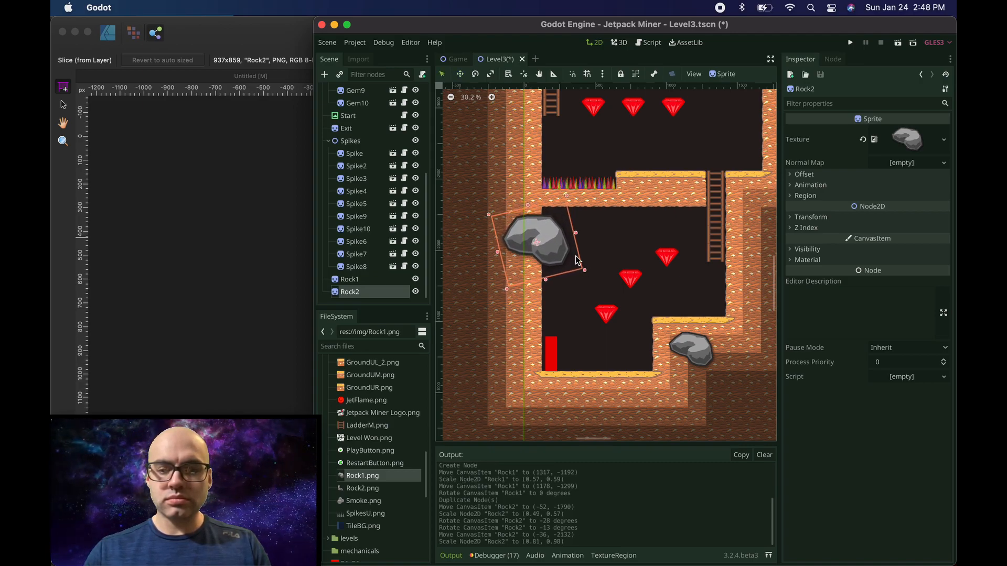
key(e)
drag(569, 206, 516, 240)
Duplicate the large left-hand rock and place the rotated copy at the outer right wall of the middle chamber.
scroll(629, 335, up, 4)
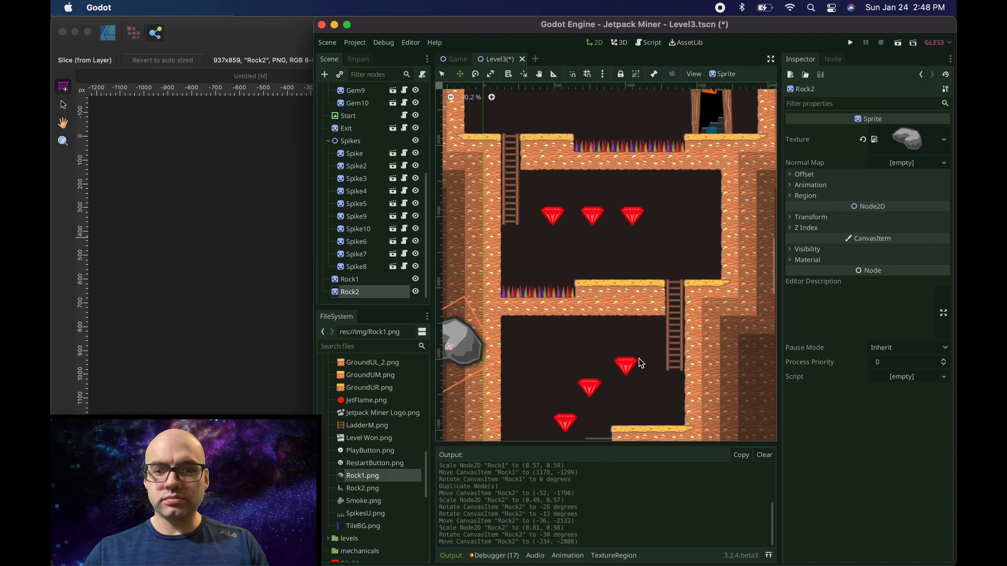
scroll(638, 294, down, 2)
scroll(637, 301, down, 1)
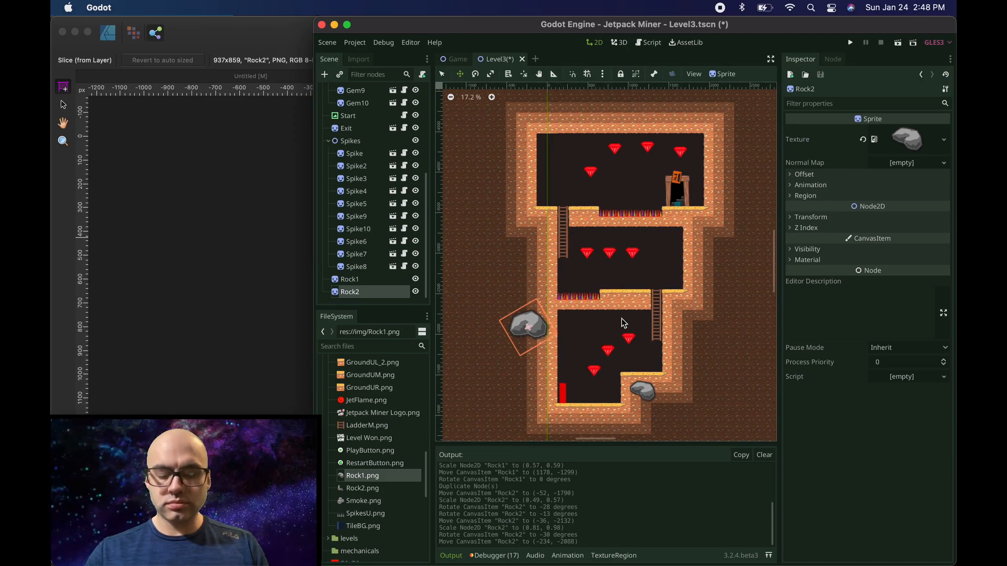
key(super+d)
drag(530, 326, 544, 220)
key(e)
key(w)
key(v)
Add two smaller rock copies, one left of the top chamber rotated to -68 degrees and one at its upper-left corner rotated to -26 degrees.
key(super+d)
drag(542, 256, 689, 127)
key(ctrl+d)
key(w)
Add another rock copy scaled to about (0.68, 0.87), rotated to -46 degrees and placed above the top chamber's upper wall.
key(ctrl+d)
key(q)
key(w)
drag(671, 120, 670, 117)
key(e)
drag(676, 128, 682, 122)
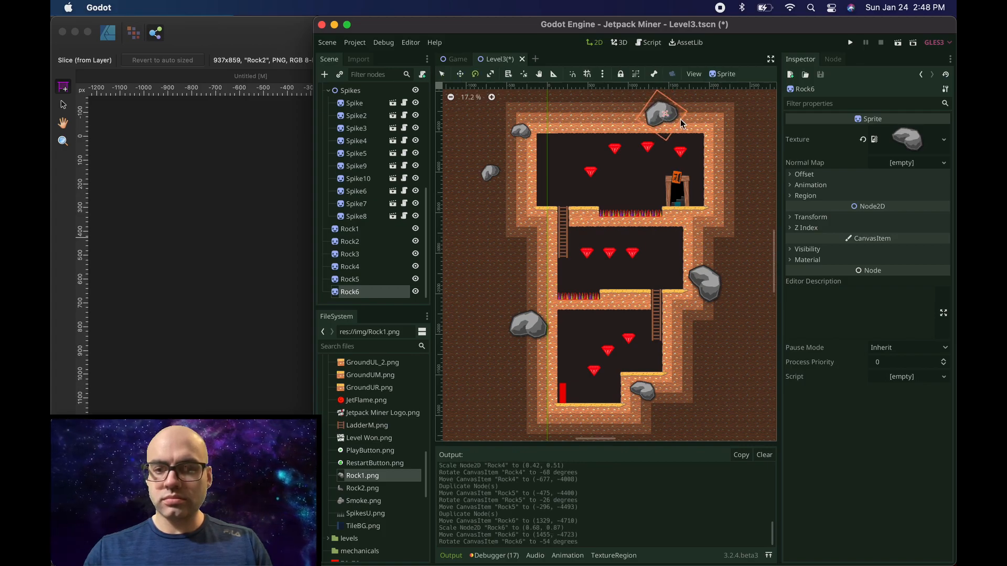
scroll(681, 124, up, 5)
drag(669, 209, 615, 199)
key(w)
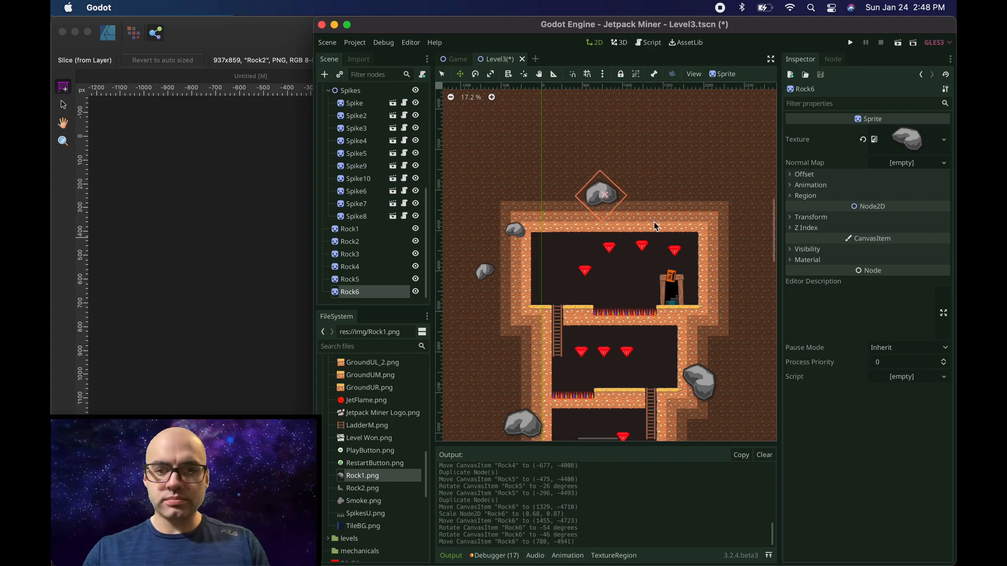
Duplicate the small Rock5 sprite and place the copy right of the top chamber, rotated to -20 degrees.
scroll(665, 231, down, 3)
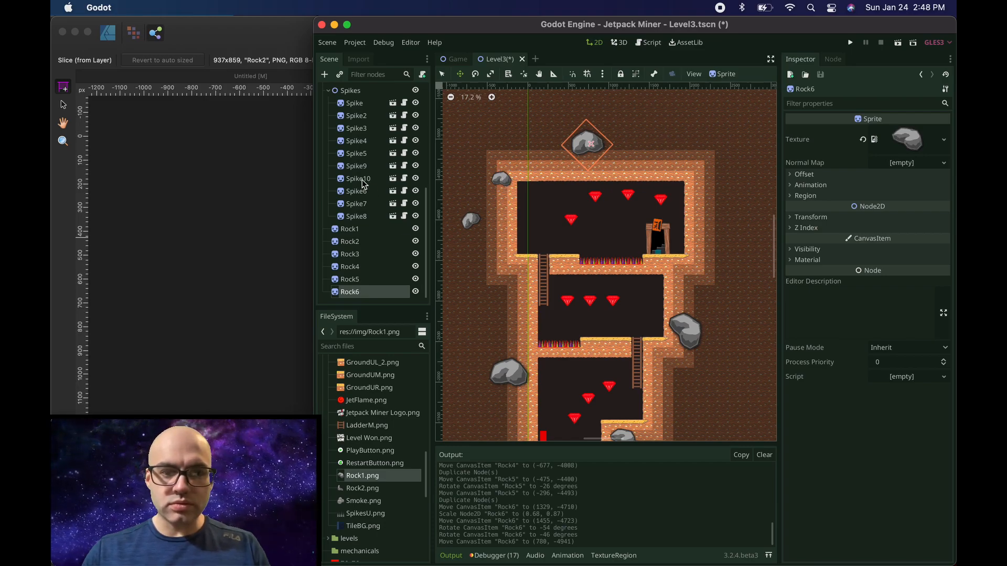
click(351, 243)
click(354, 231)
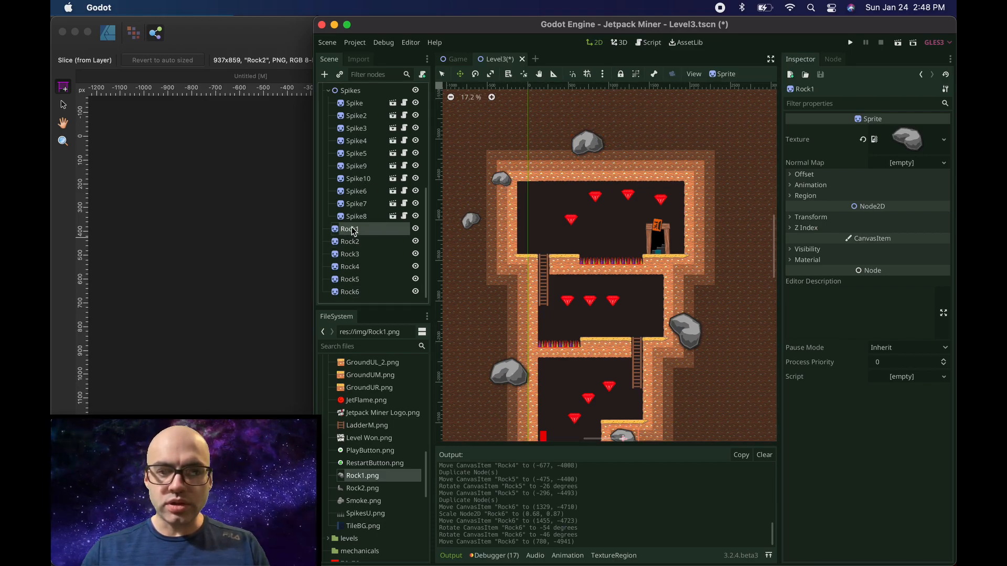
click(358, 278)
key(ctrl+d)
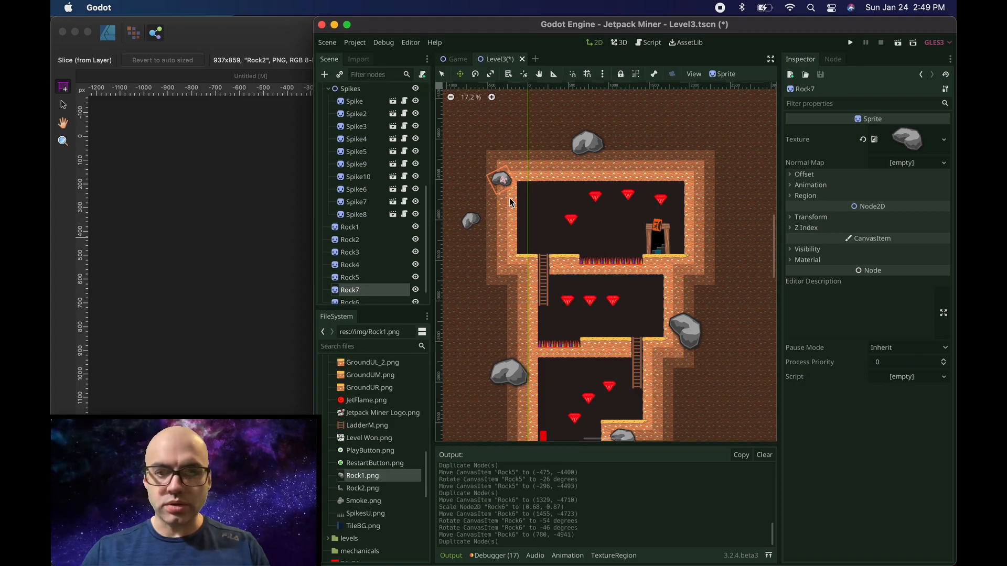
drag(502, 179, 722, 211)
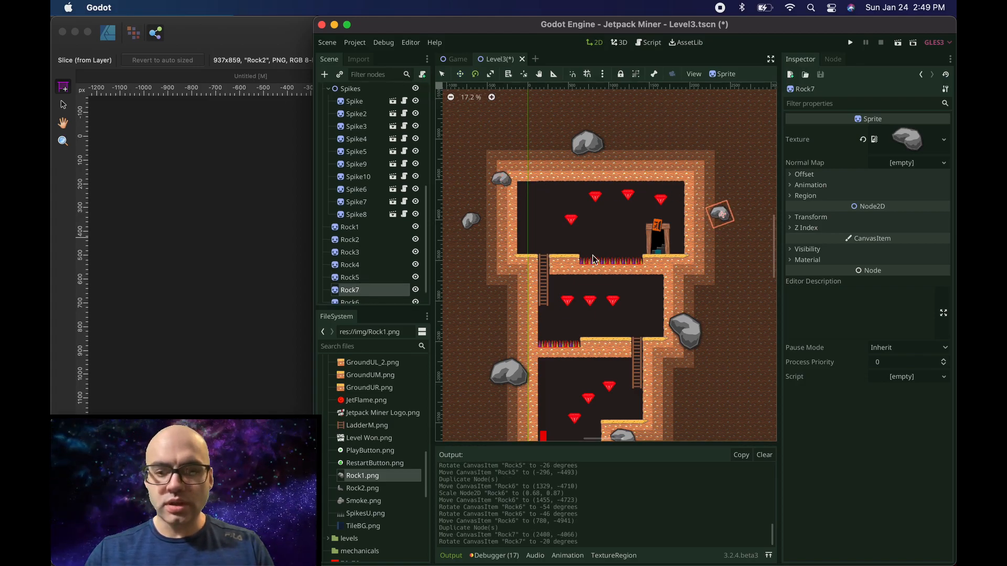
click(594, 141)
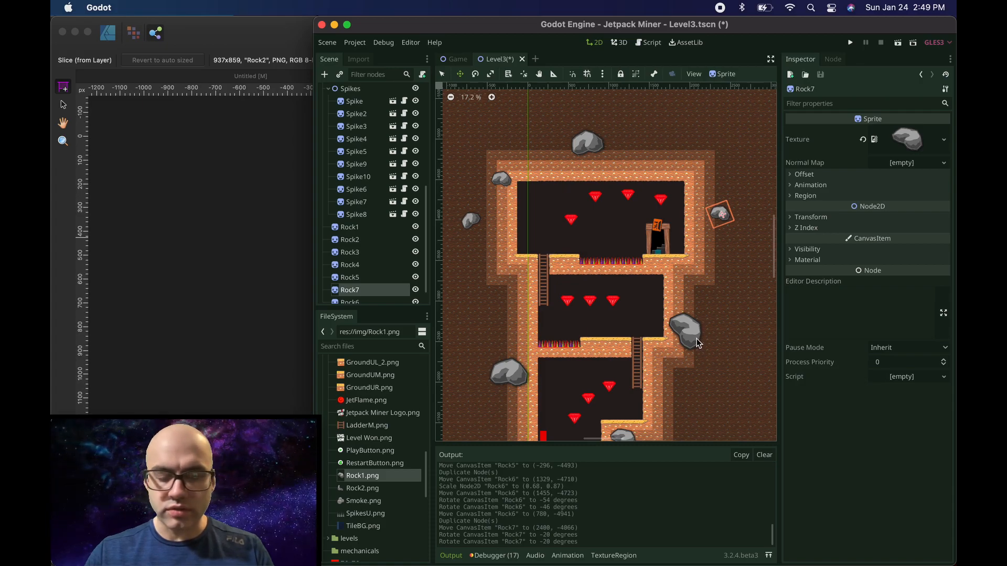
click(352, 298)
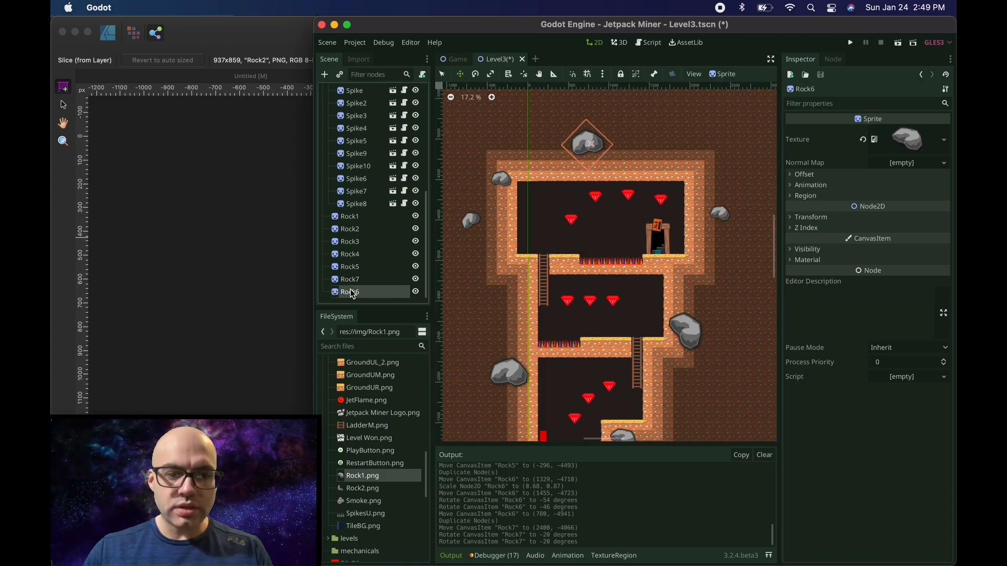
key(super+d)
drag(601, 152, 642, 324)
scroll(675, 228, down, 5)
drag(639, 202, 650, 259)
key(Delete)
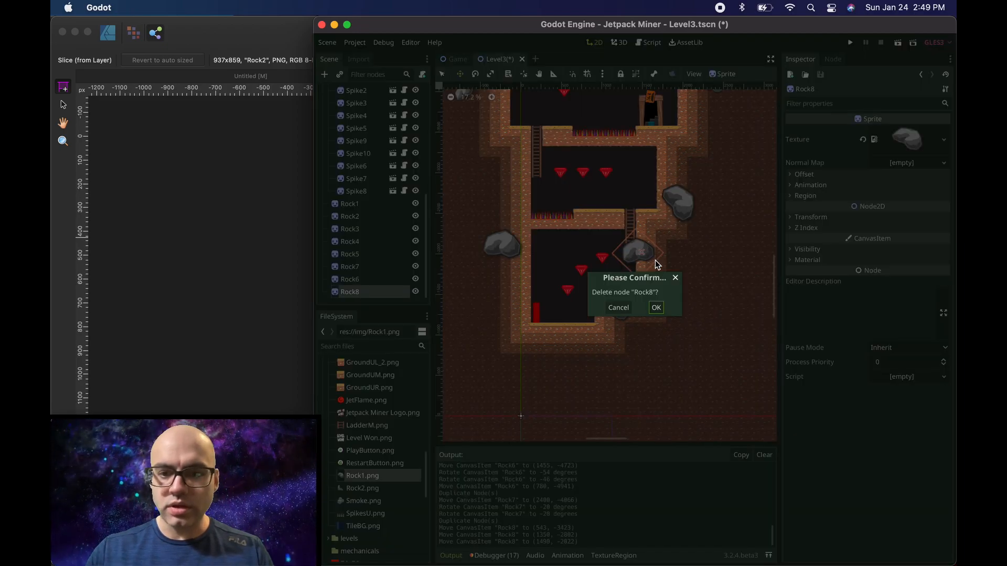
click(656, 308)
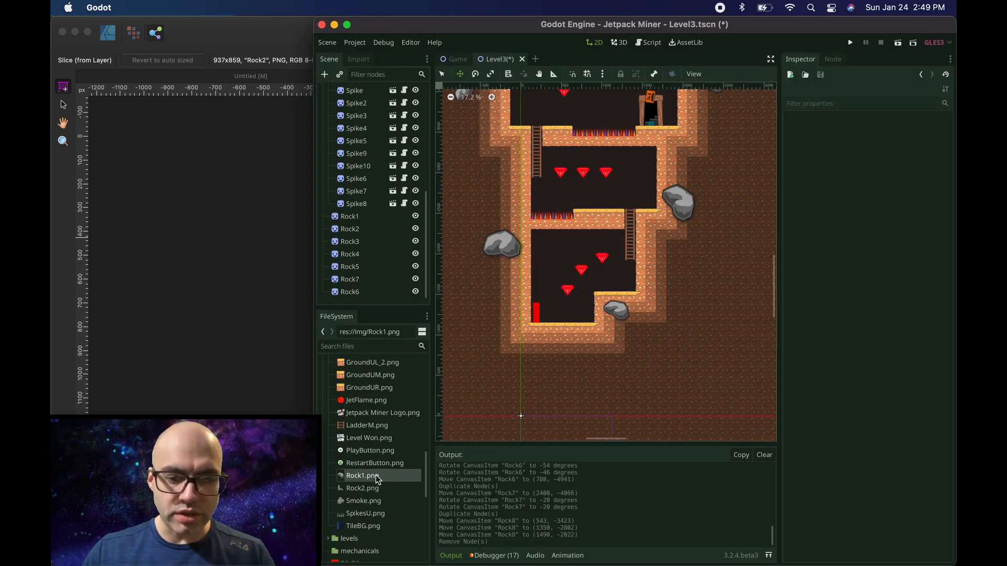
Add a Rock2.png sprite to the level, scale it to about (0.48, 0.46) and place it in the middle chamber.
click(371, 492)
drag(370, 492, 576, 319)
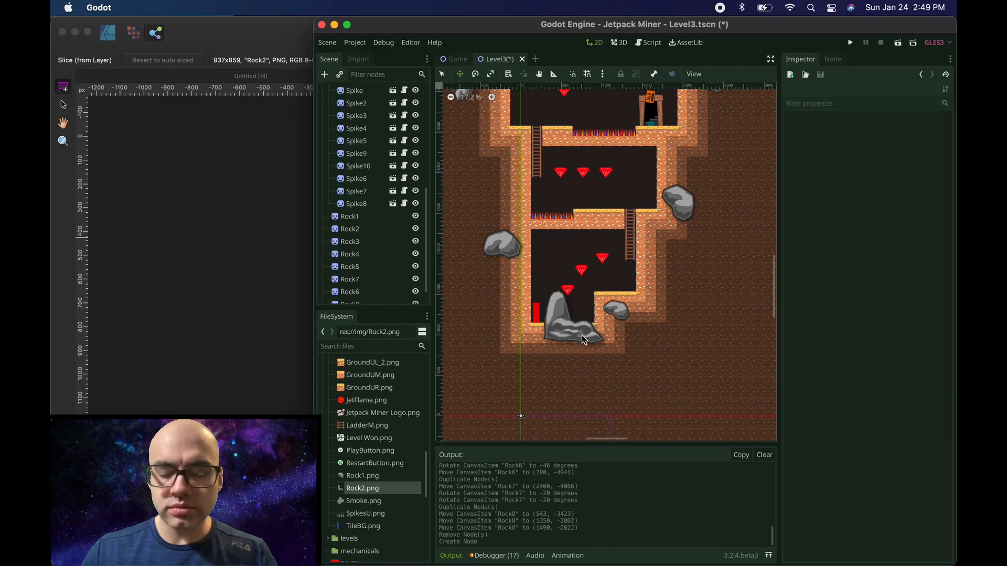
scroll(396, 248, down, 1)
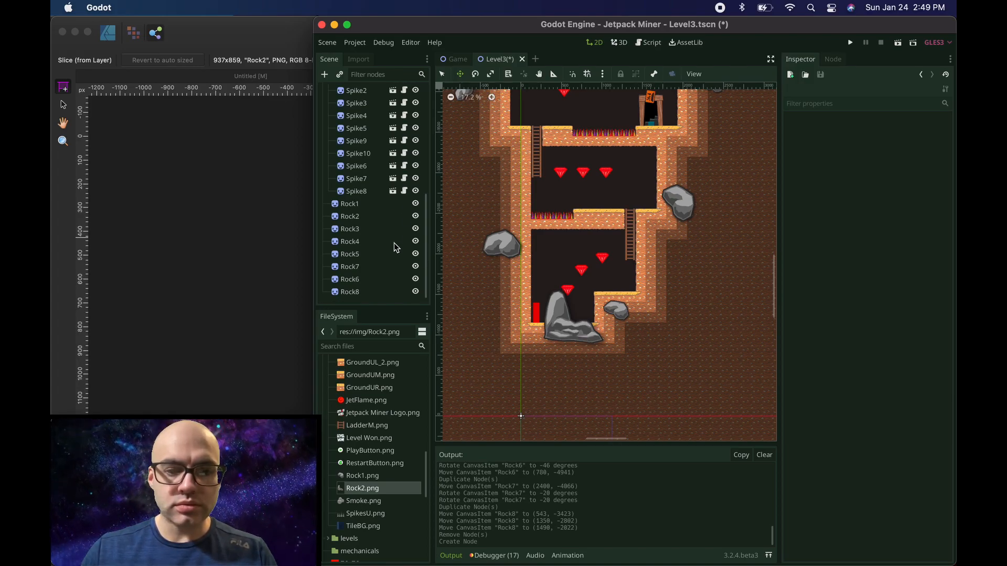
click(359, 292)
drag(580, 335, 602, 209)
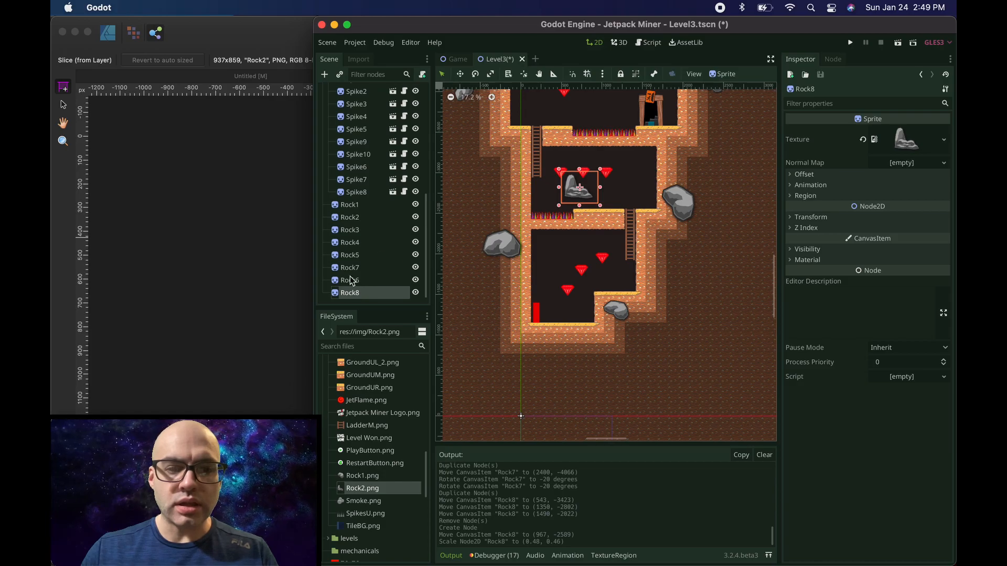
Try the new rock as the first node under Level3 with a lowered Z index, and return it to the end of the scene tree.
drag(340, 296, 345, 100)
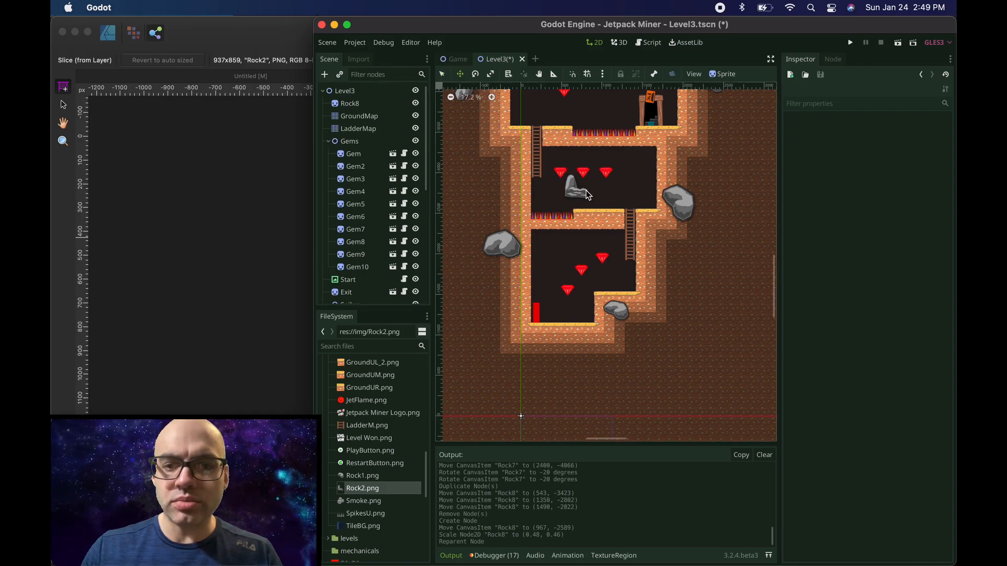
mouse_move(581, 198)
mouse_down()
mouse_move(535, 202)
mouse_move(581, 205)
mouse_up()
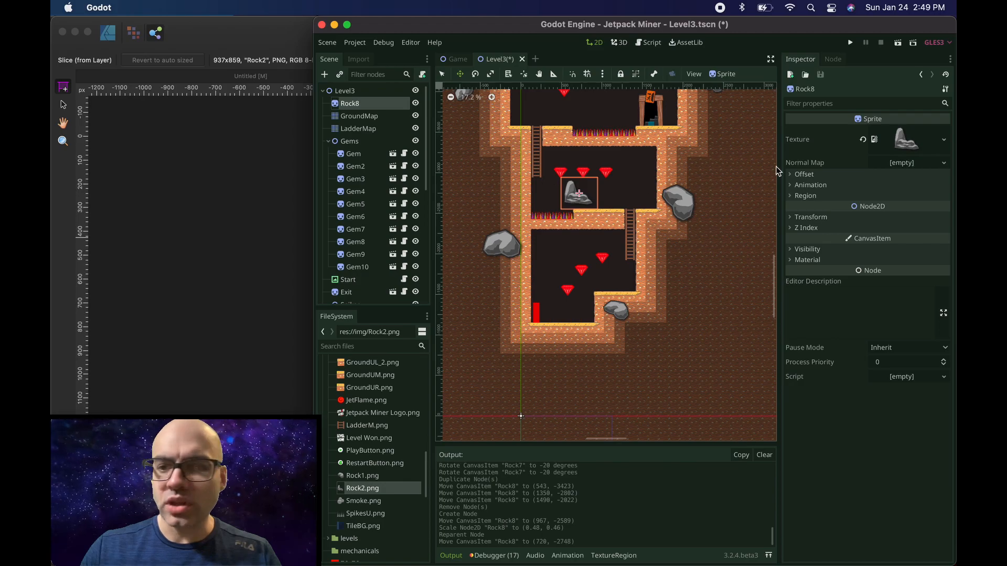
click(794, 229)
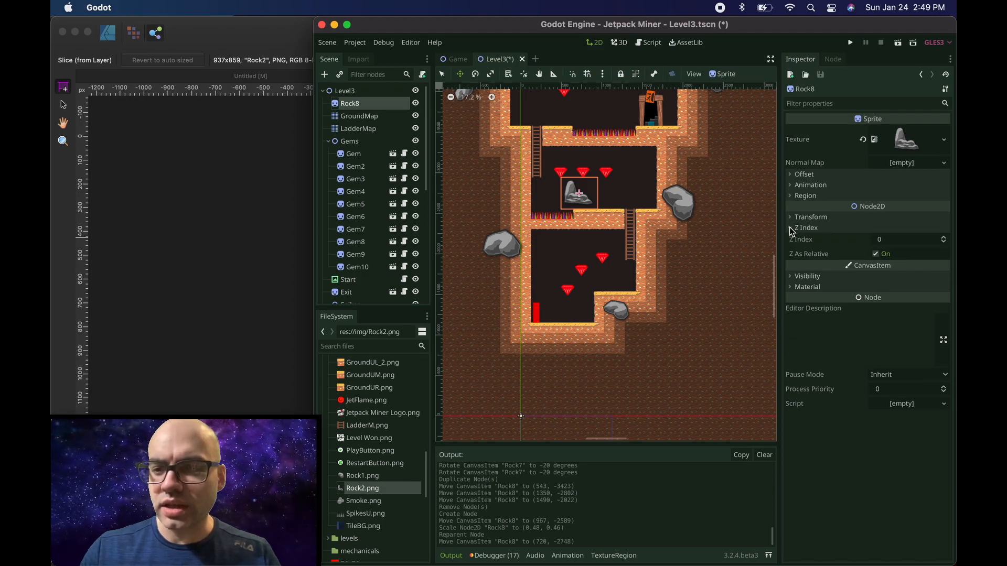
click(943, 242)
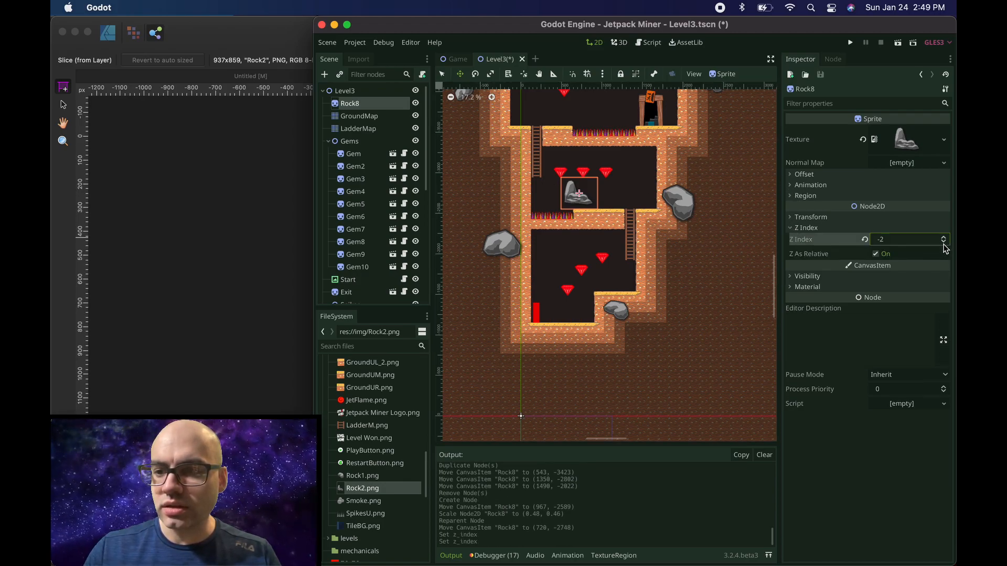
click(943, 242)
click(944, 242)
click(944, 242)
click(943, 241)
click(943, 242)
click(944, 241)
drag(339, 111, 342, 297)
click(340, 292)
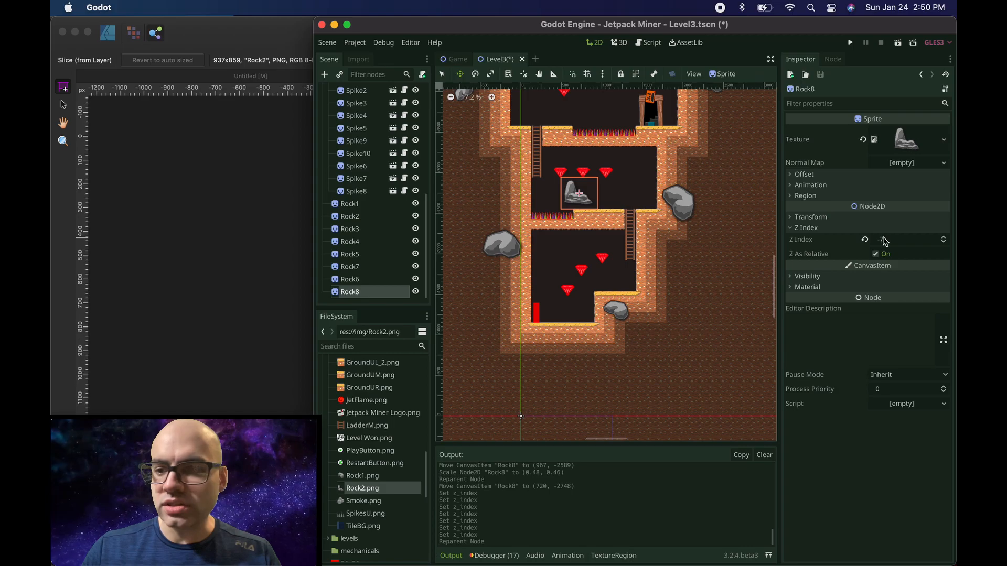
Move the new rock against the middle chamber's left wall and set its Z index to -16.
click(943, 243)
click(943, 243)
click(943, 242)
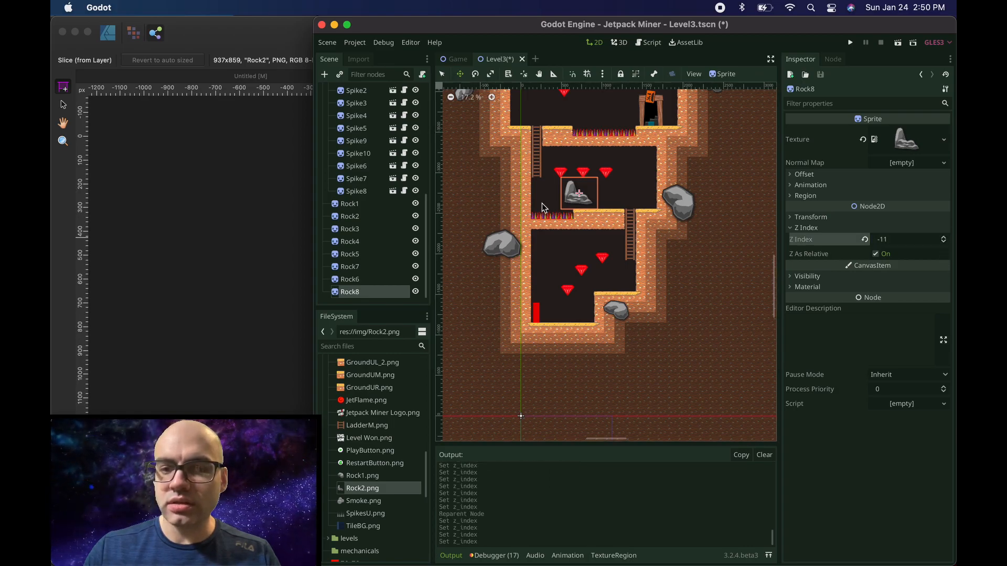
drag(574, 202, 540, 204)
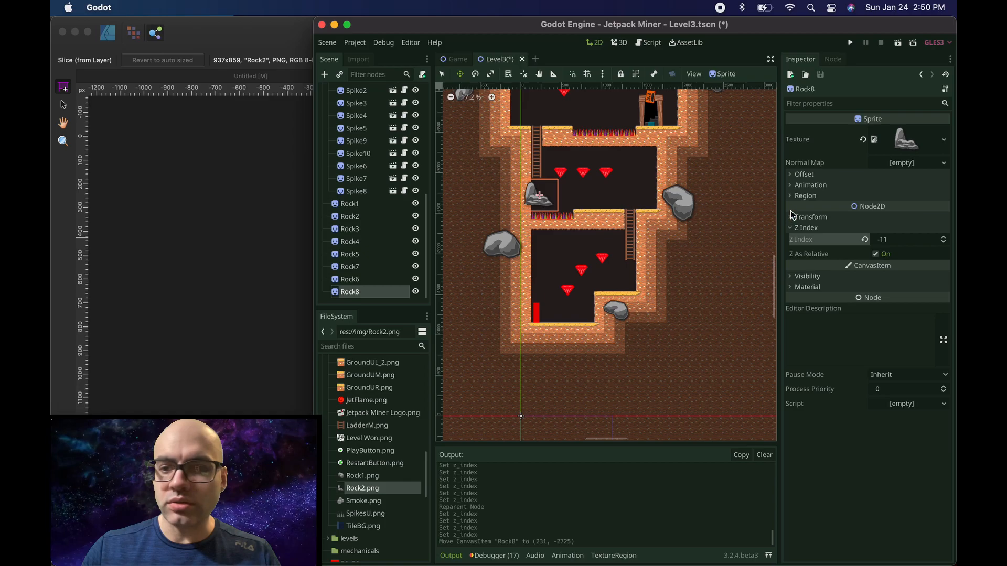
click(943, 242)
click(943, 243)
click(943, 242)
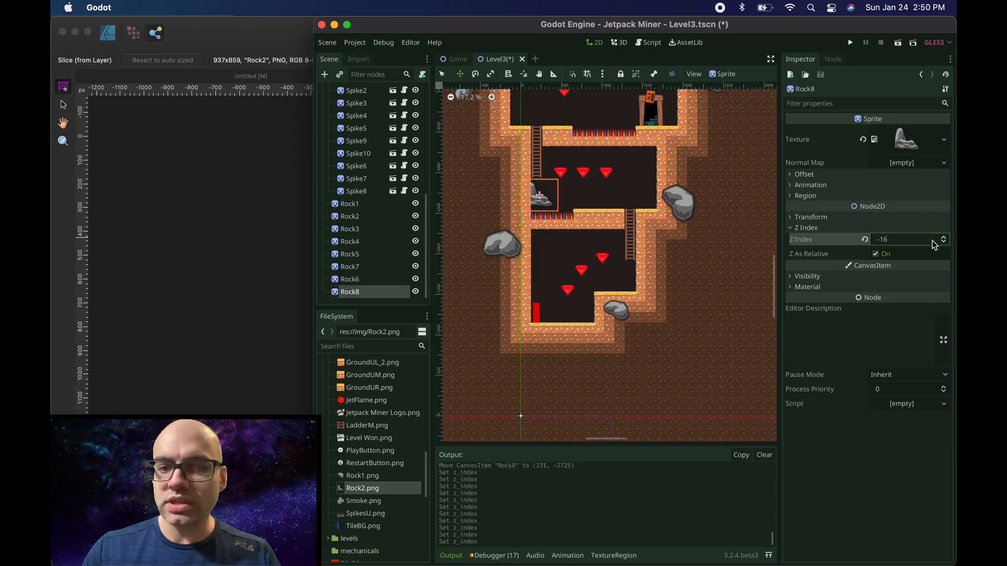
Move the rock to the lower-left corner of the bottom chamber at about (262, -1258), beside the start marker.
drag(551, 204, 592, 212)
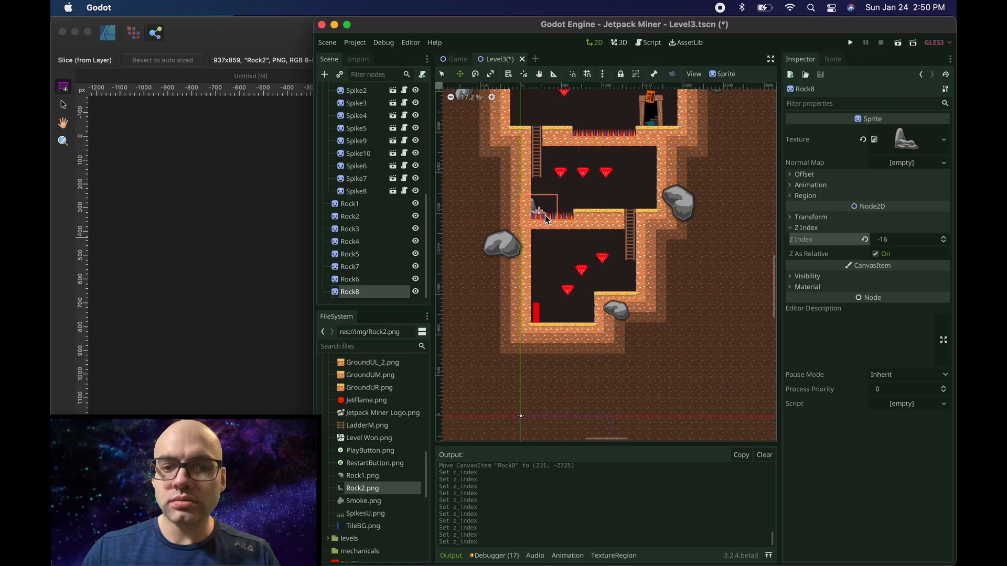
drag(545, 215, 545, 215)
scroll(624, 218, up, 5)
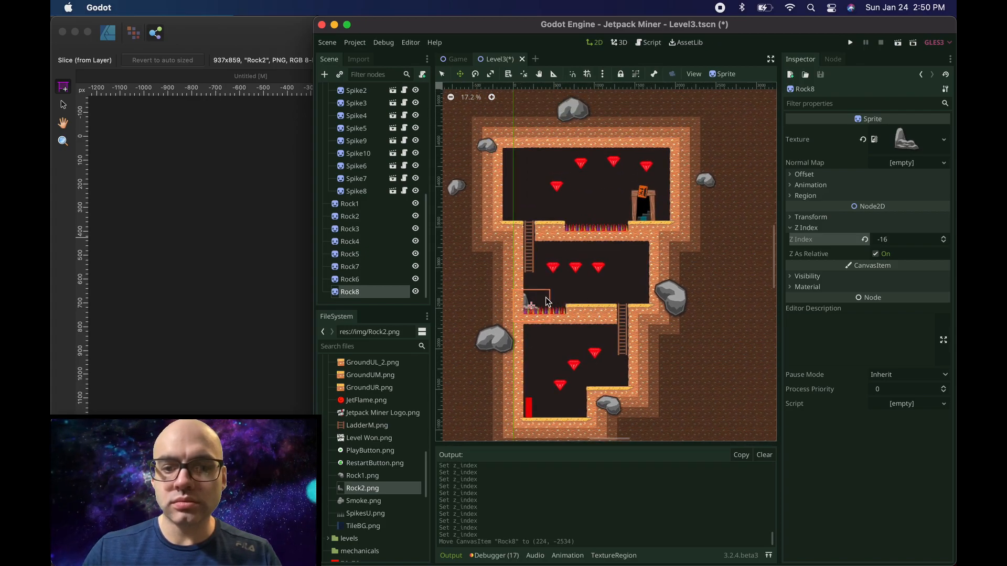
drag(547, 267, 528, 205)
drag(534, 372, 546, 397)
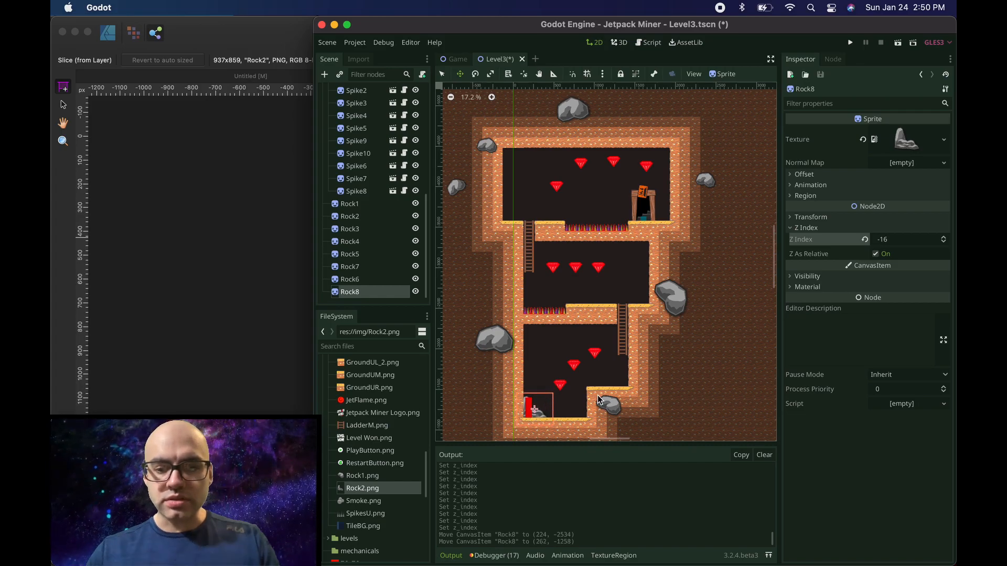
Run the game, start the level and walk the miner right and left to check the rock beside the starting point.
click(850, 43)
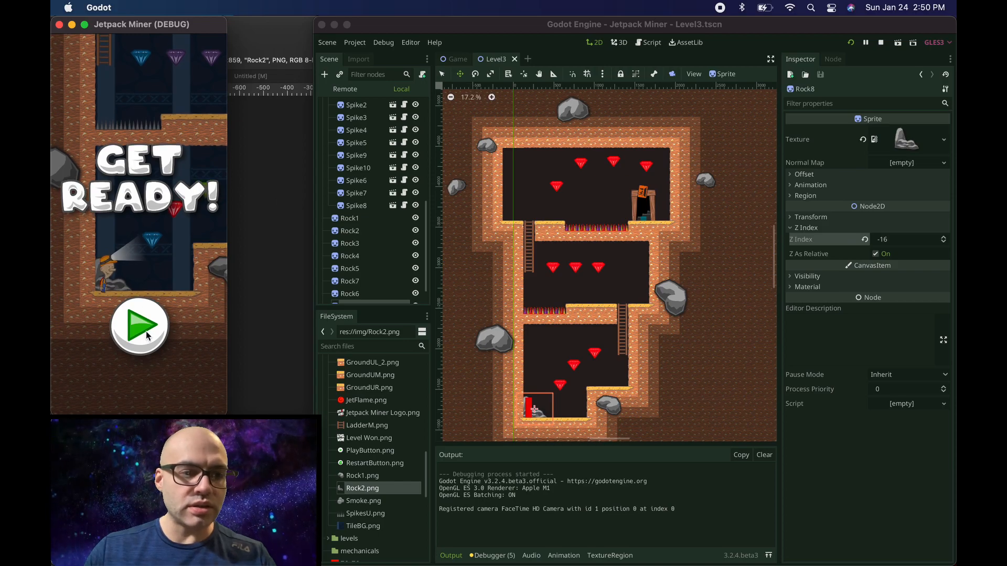
click(148, 336)
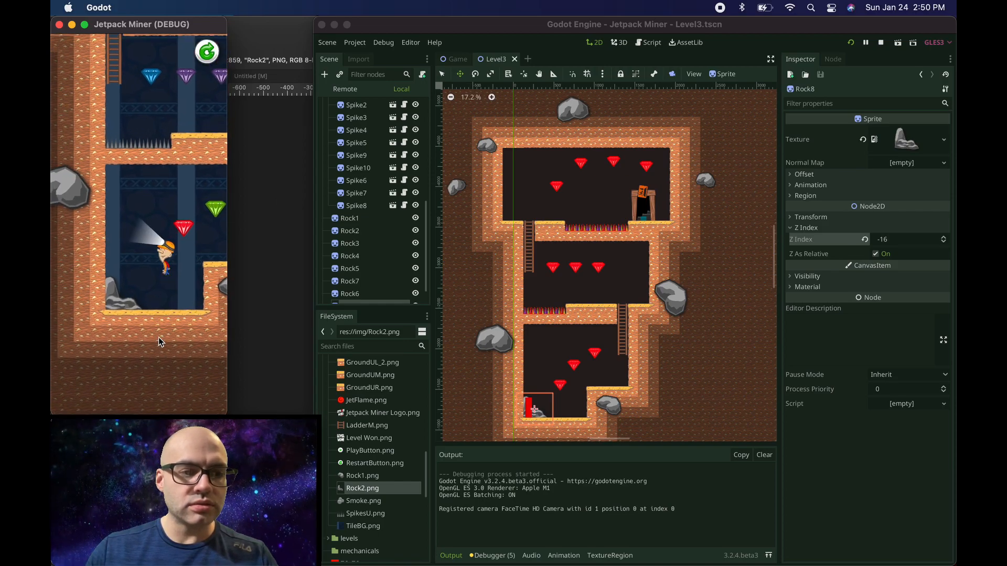
key(Right)
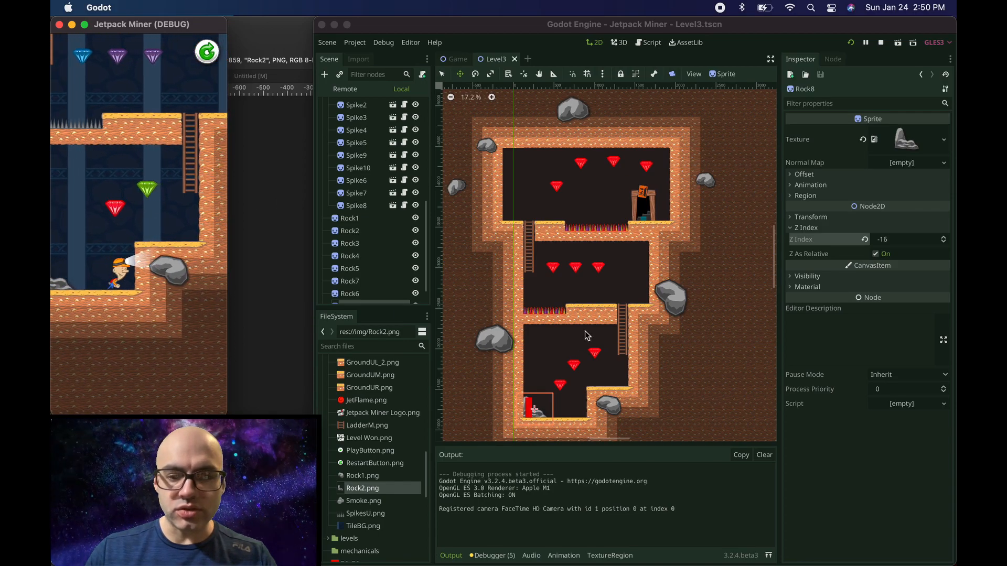
key(Left)
Duplicate the start-corner rock, place the copy in the middle chamber at about (1038, -2806) and flip it horizontally.
scroll(371, 258, down, 1)
click(336, 295)
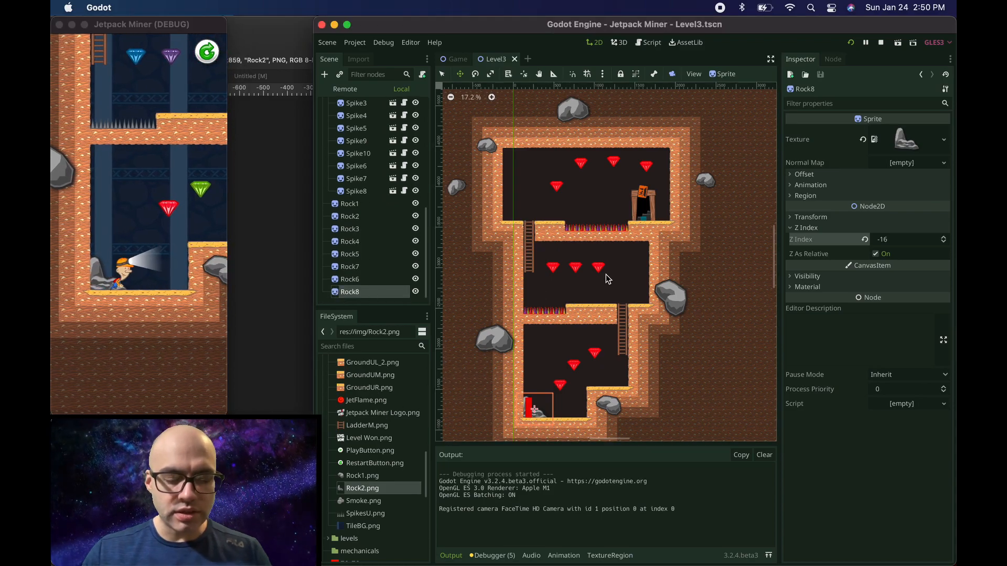
key(super+d)
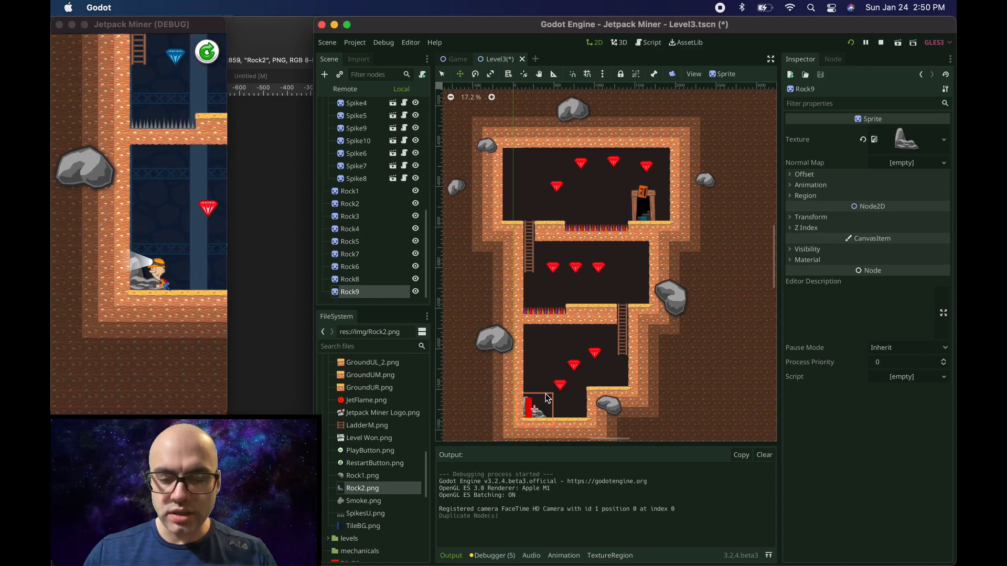
drag(547, 399, 597, 287)
click(786, 217)
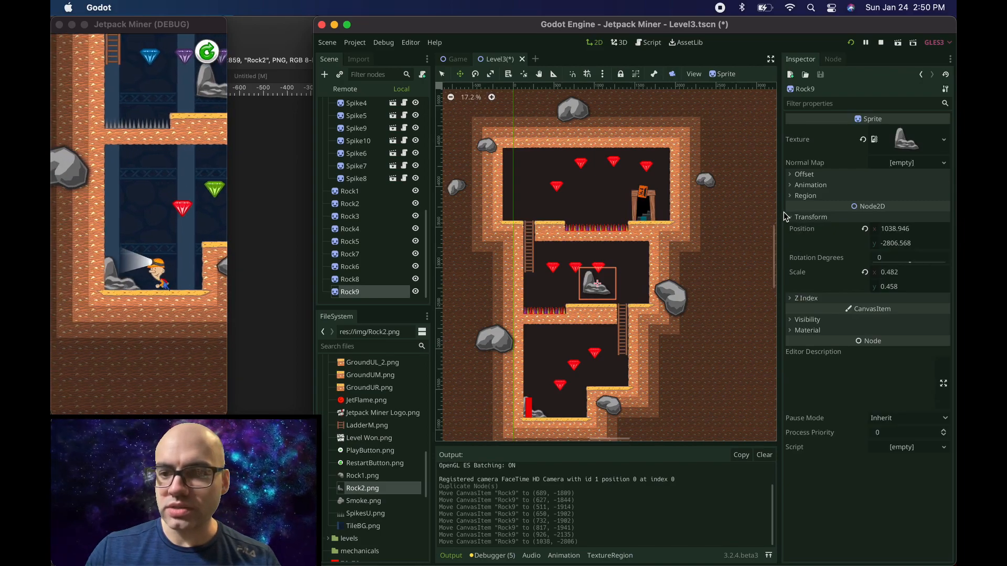
click(900, 271)
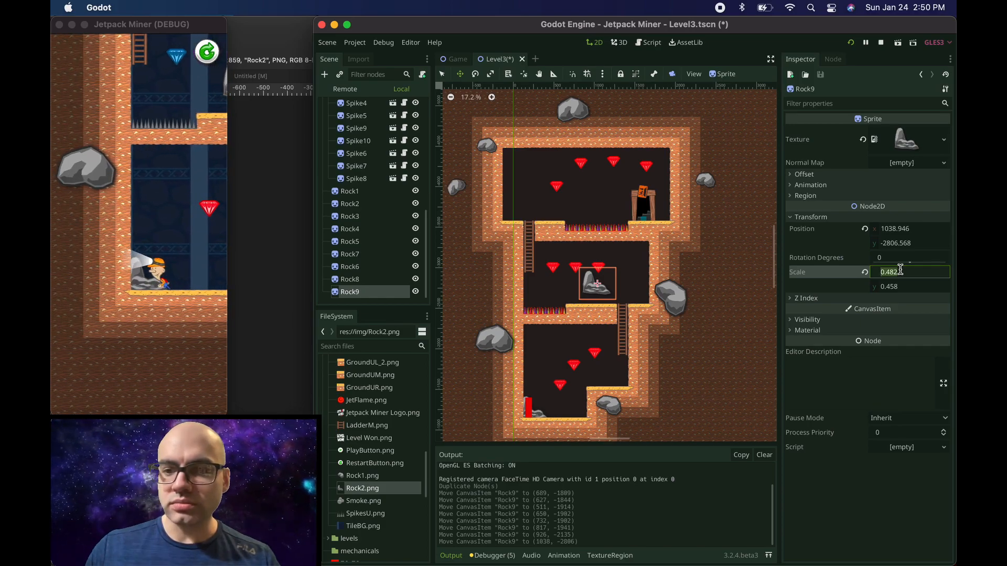
click(796, 219)
click(792, 174)
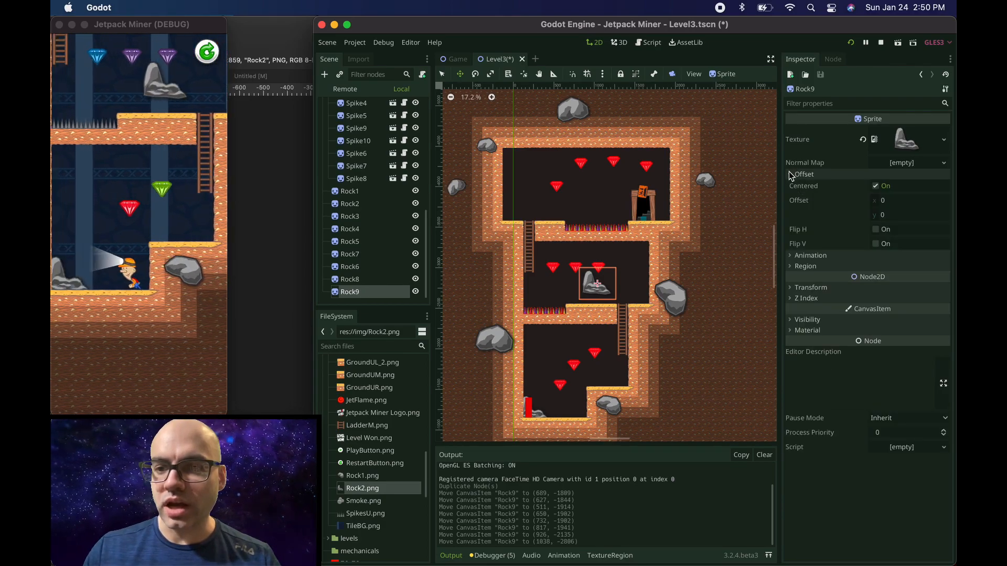
click(875, 230)
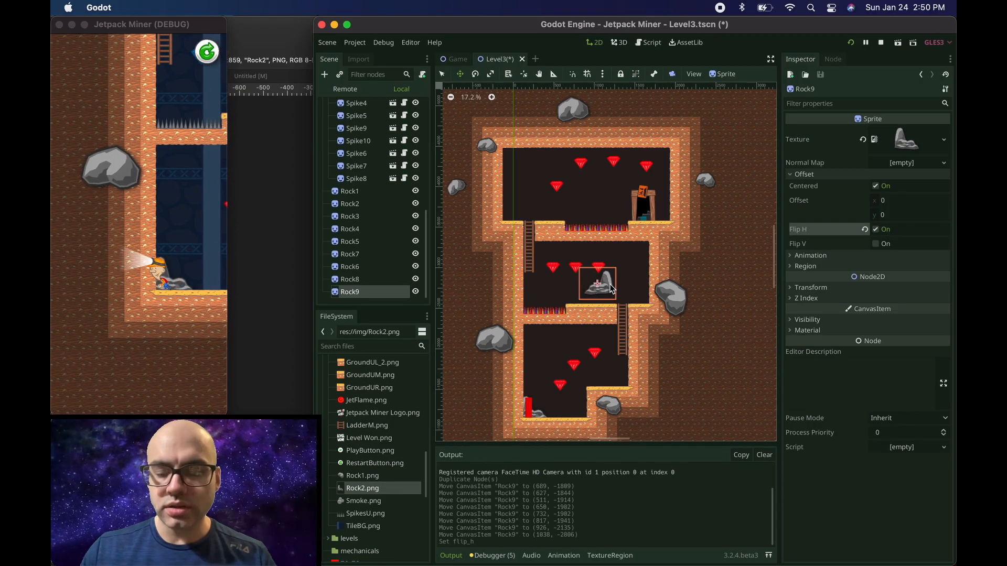
Scale the flipped rock to about (0.73, 0.7) on the bottom chamber's right-hand ledge and set its Z index to -14.
drag(613, 289, 627, 383)
click(144, 268)
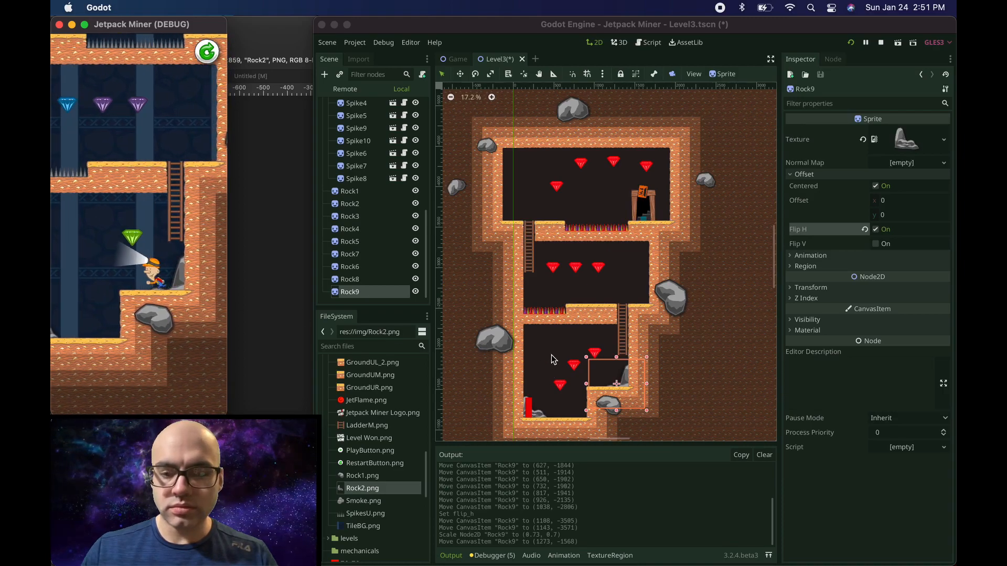
click(790, 291)
click(795, 298)
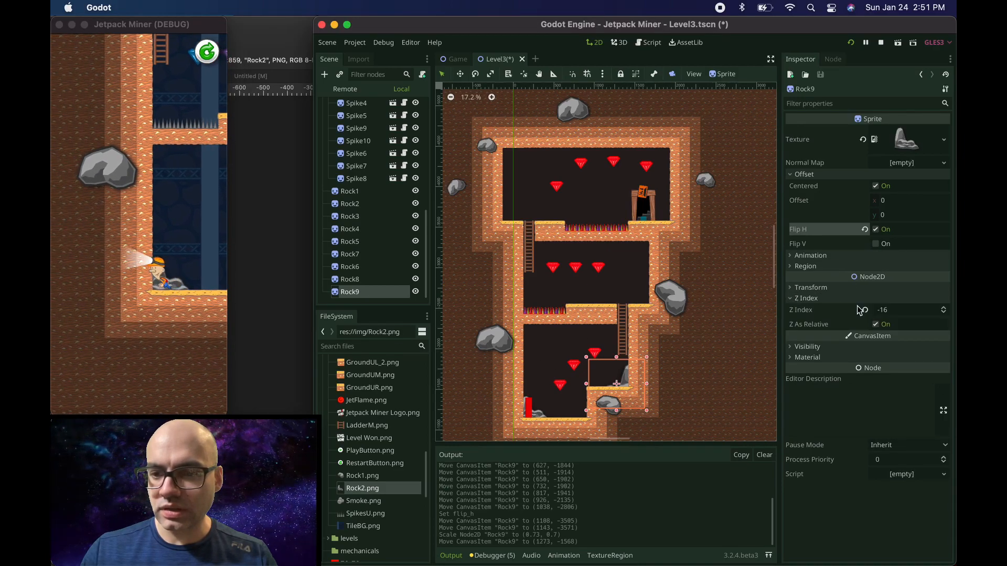
click(946, 314)
click(946, 314)
click(944, 312)
click(944, 308)
click(944, 308)
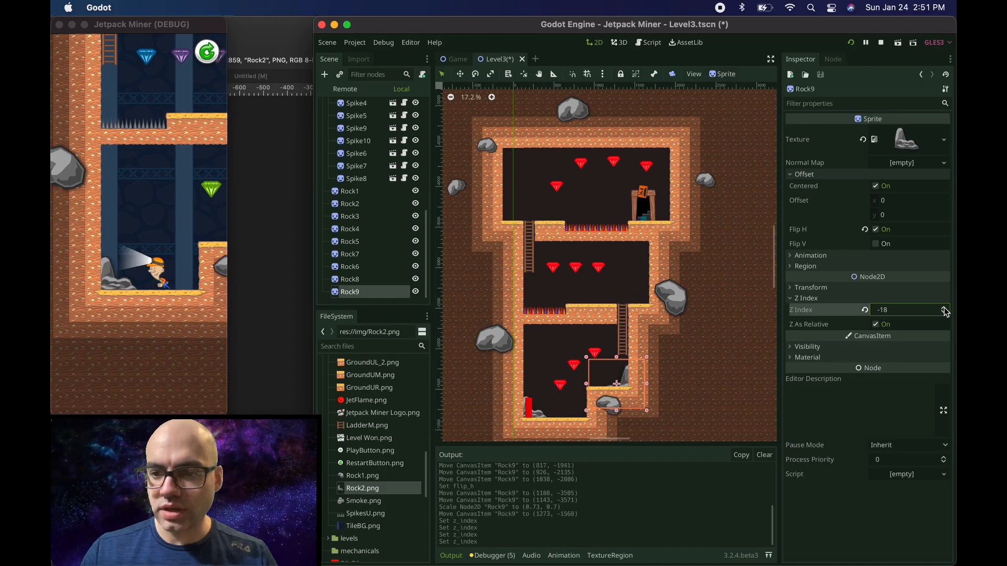
click(944, 308)
click(943, 308)
click(944, 308)
Move the flipped rock beside the exit in the top chamber and set its Z index to -21 so it sits behind the exit.
drag(628, 386, 672, 222)
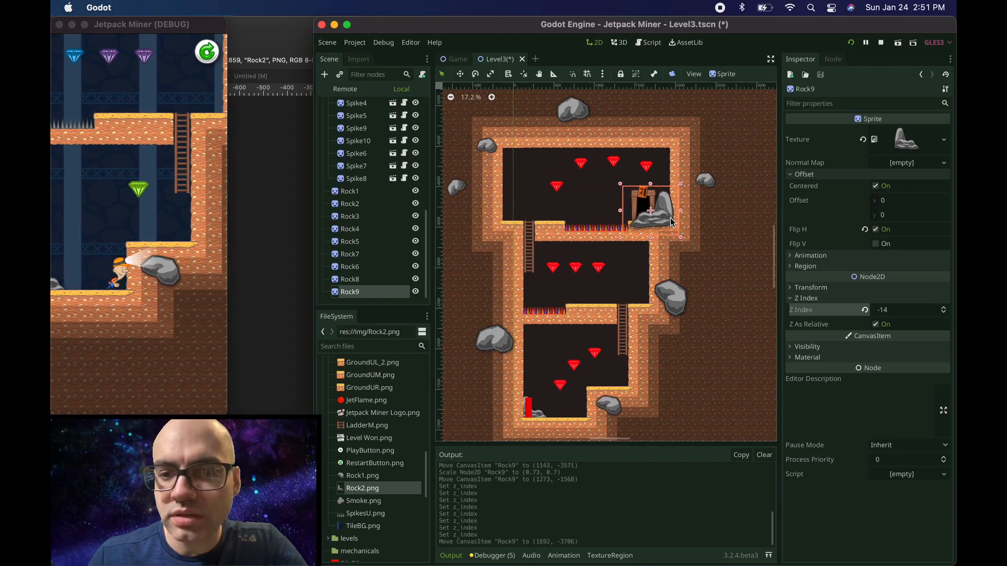
click(944, 308)
click(944, 308)
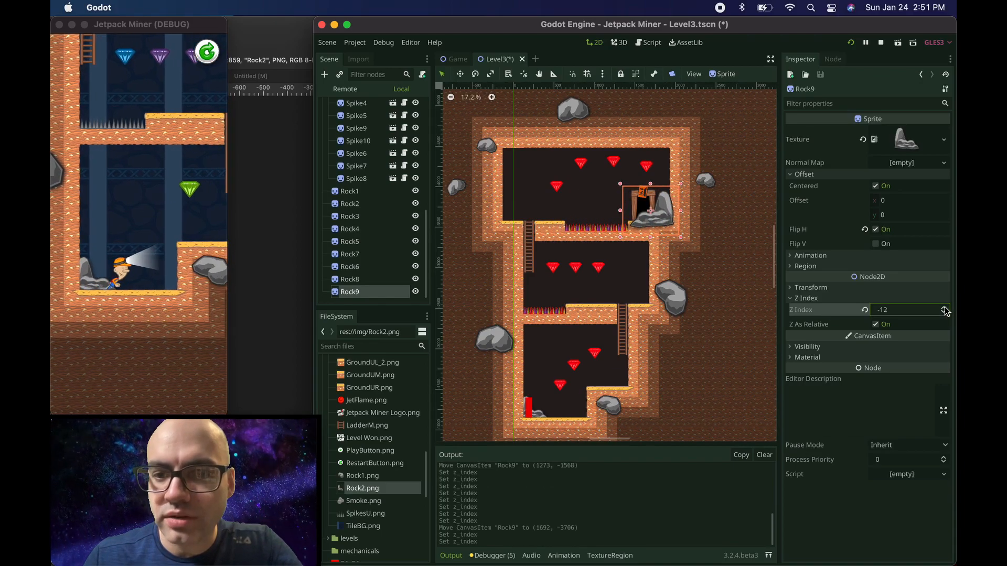
click(944, 308)
click(944, 308)
click(944, 312)
click(944, 312)
click(944, 312)
click(944, 313)
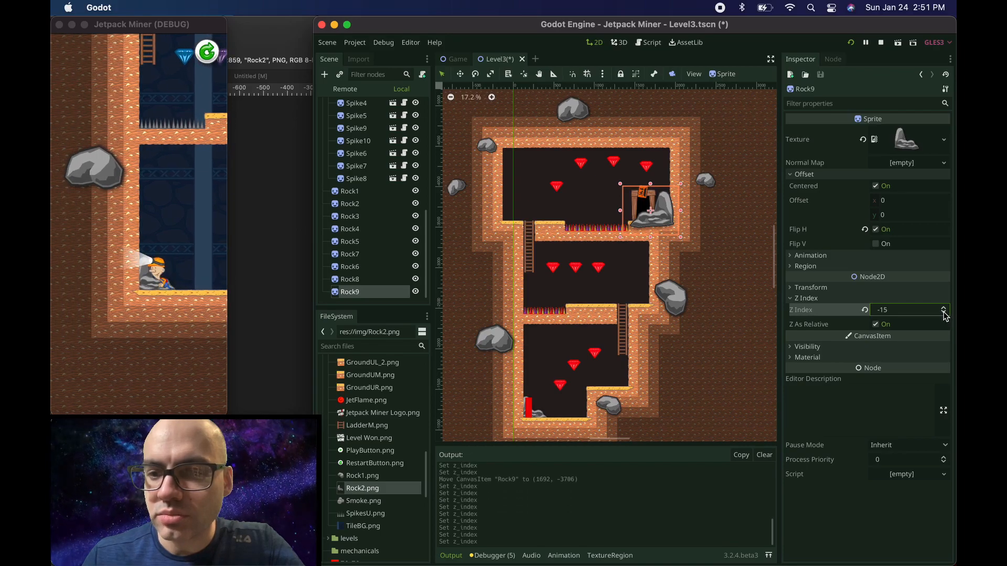
click(944, 312)
click(944, 313)
click(944, 312)
click(944, 312)
click(944, 313)
click(944, 313)
click(944, 312)
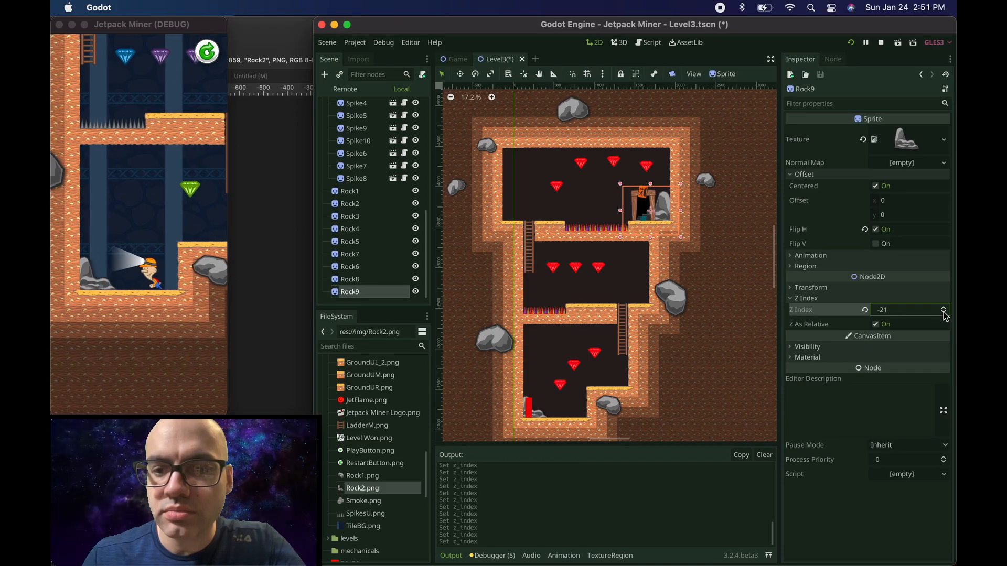
Enlarge the flipped rock to about (1.15, 0.98) and reposition it behind the exit against the top chamber's right wall.
drag(667, 212, 706, 165)
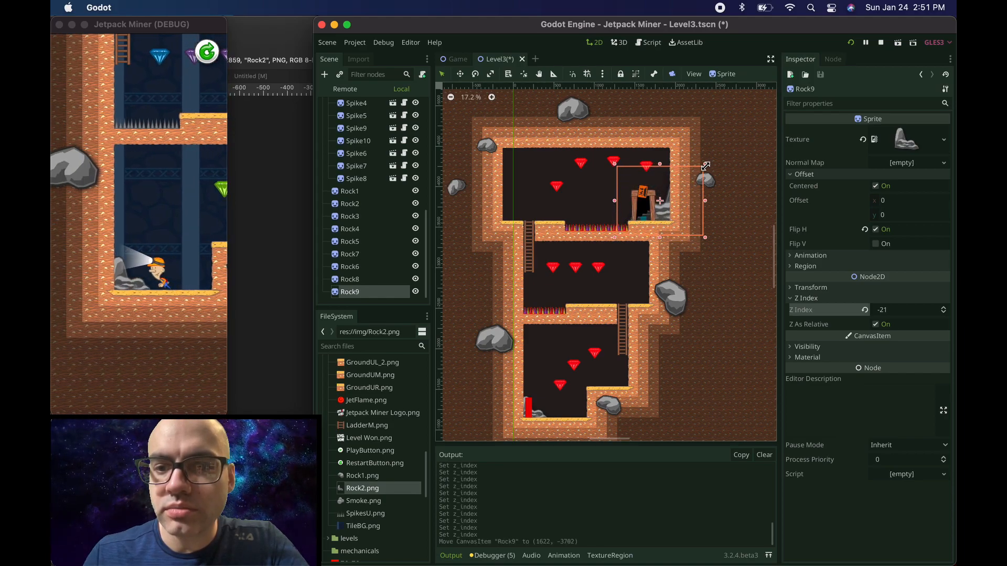
drag(663, 205, 650, 215)
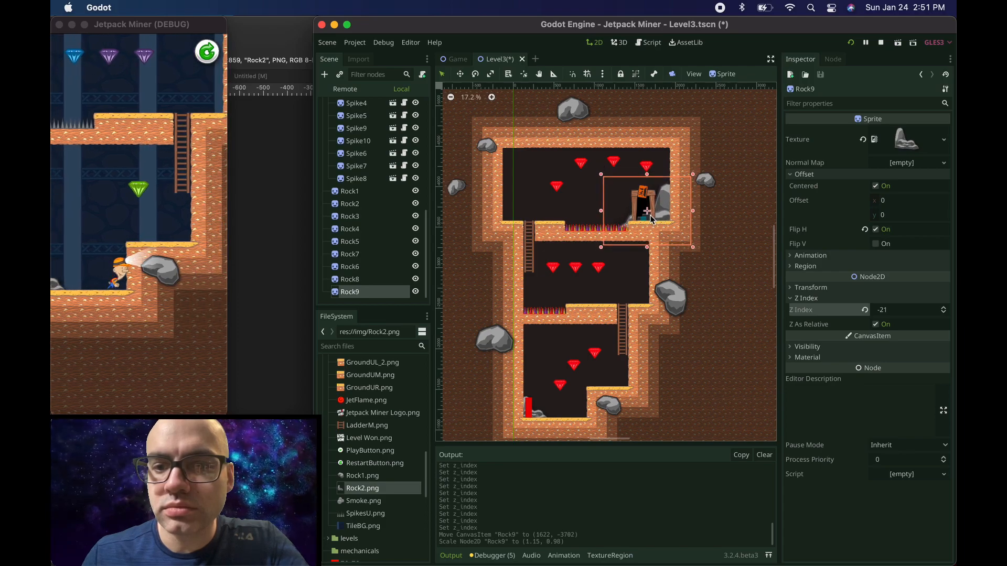
Deselect the exit rock and walk the miner around the bottom chamber of the running game to check the start-corner rock.
click(744, 158)
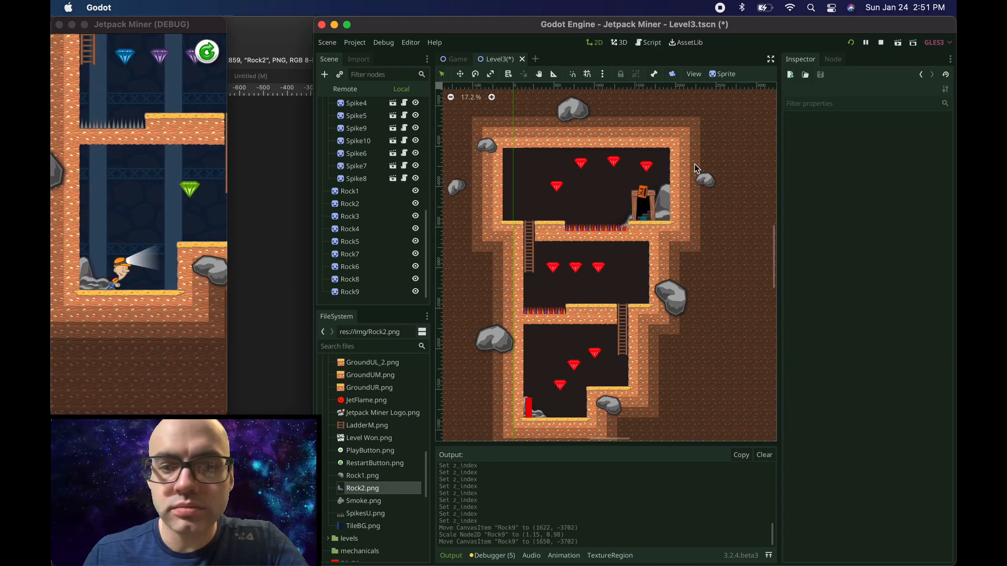
click(171, 269)
key(Left)
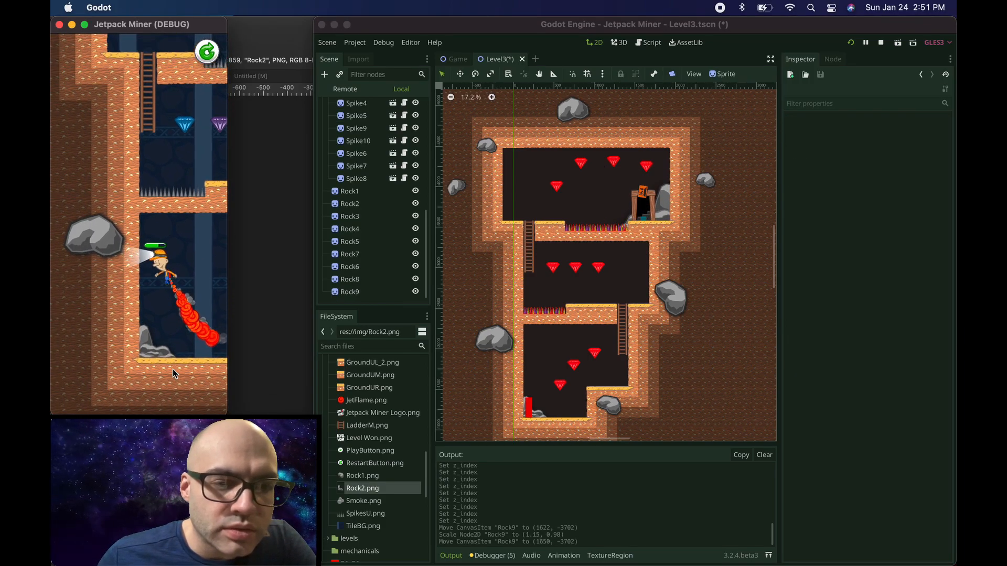
key(Right)
key(Left)
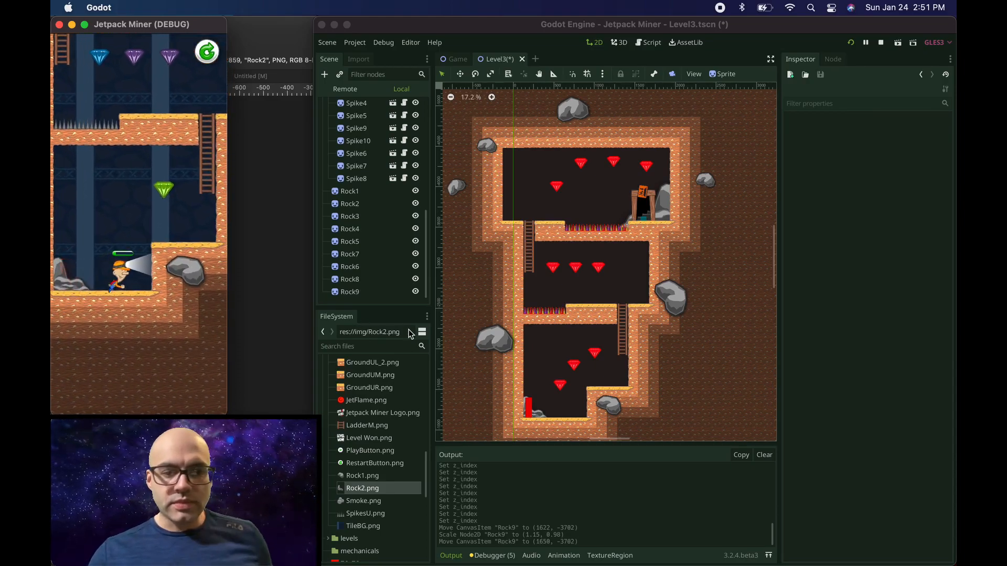
click(506, 342)
click(162, 324)
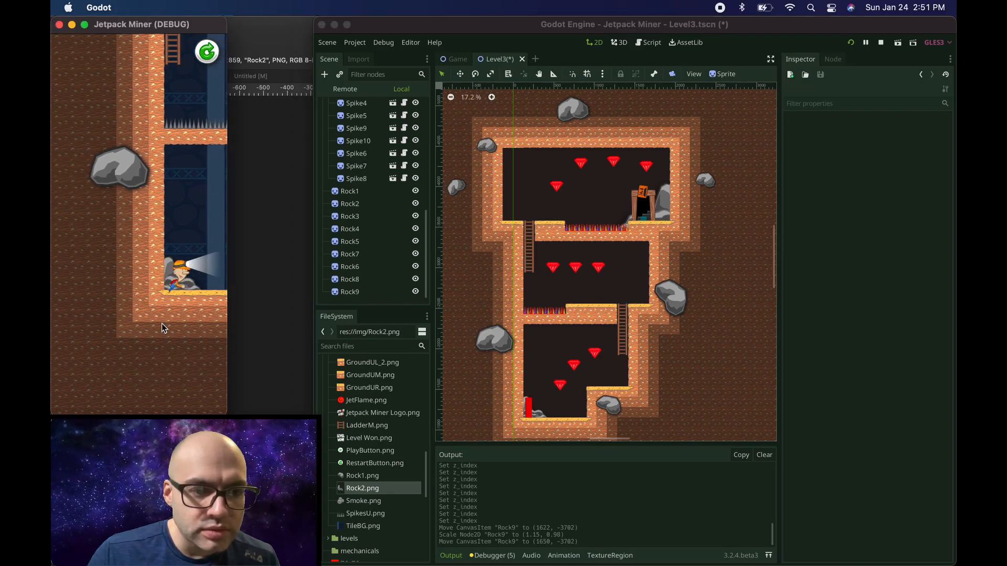
Fly the miner out of the bottom chamber and across the middle chamber to check the rocks in its walls.
key(Up)
key(Up)
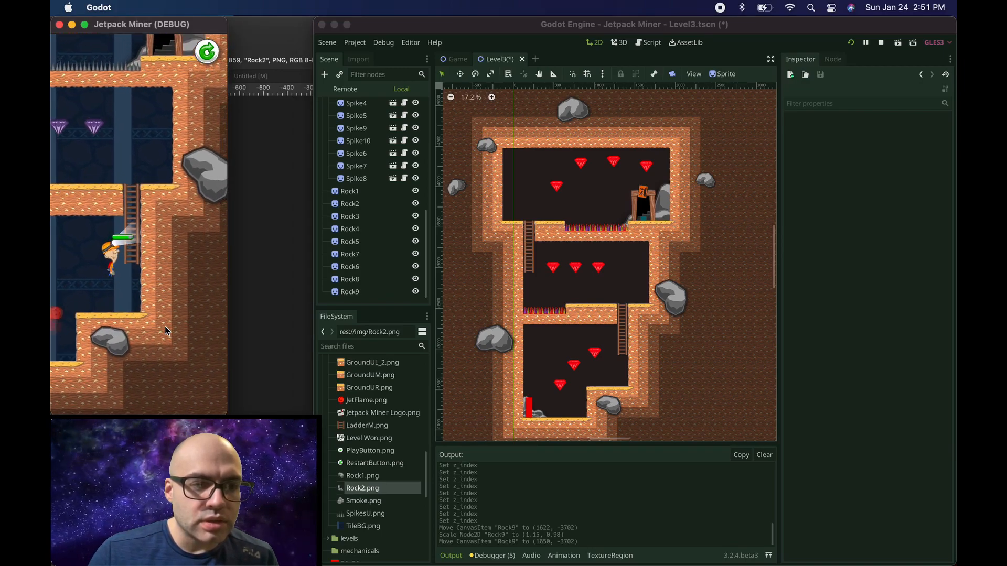
key(Up)
key(Right)
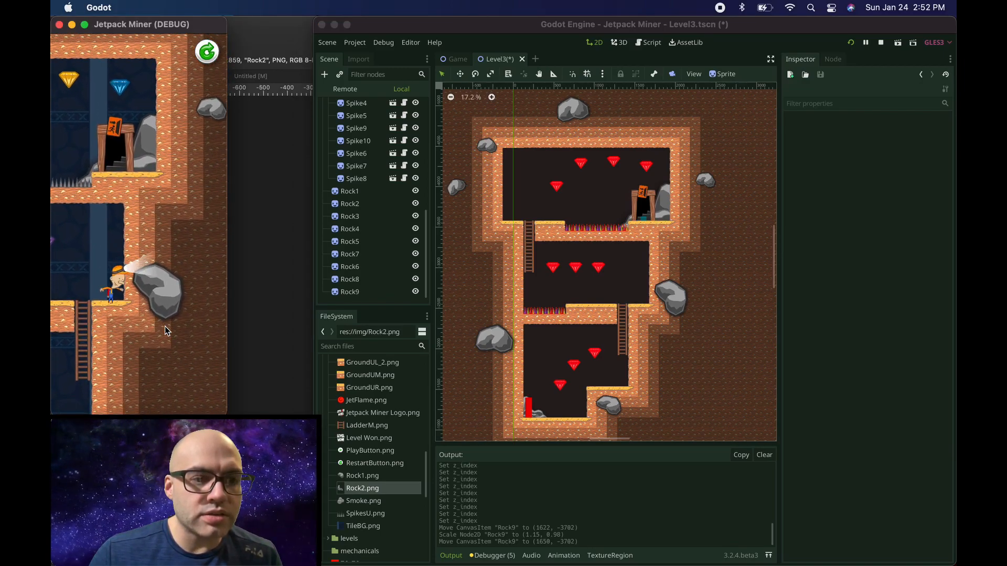
key(Left)
key(Up)
key(Left)
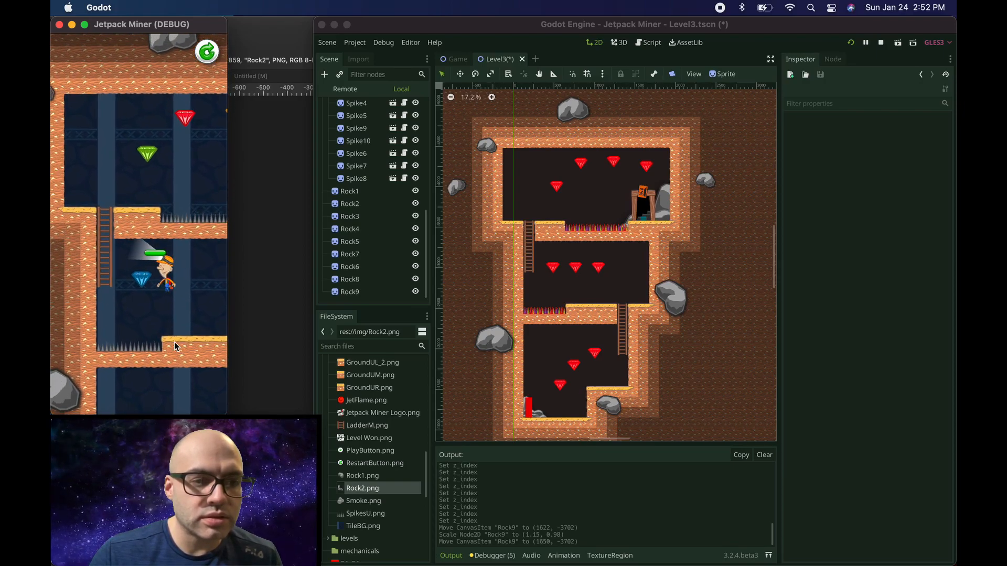
Take the miner up the ladder and across the top chamber to check the rock behind the exit.
key(Up)
key(Up)
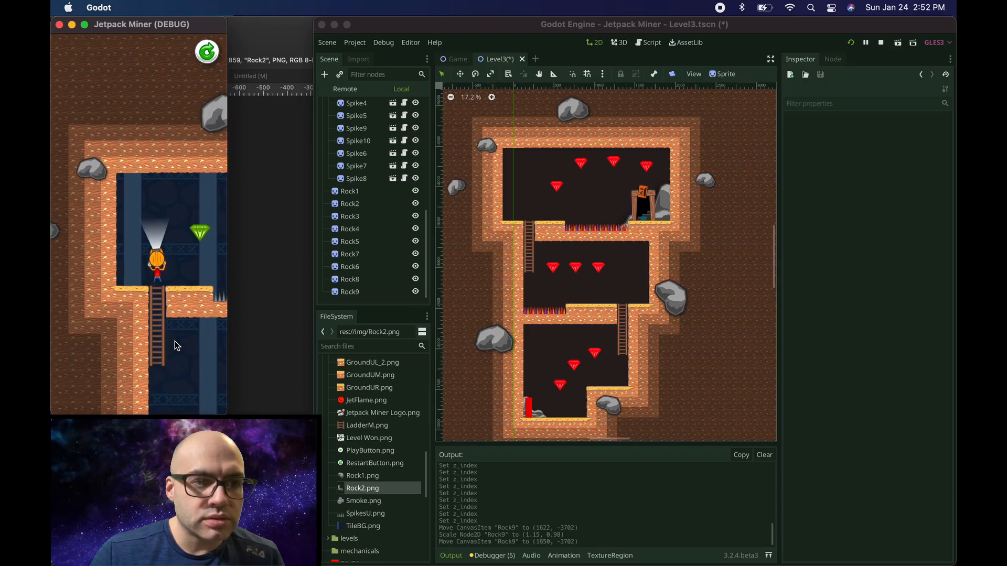
key(Left)
key(Down)
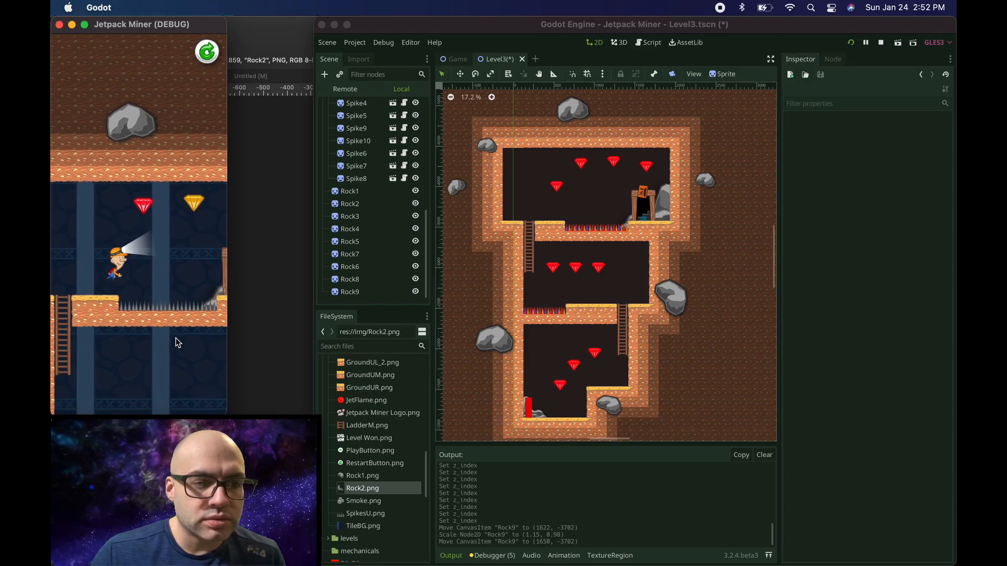
key(Up)
key(Right)
key(Right)
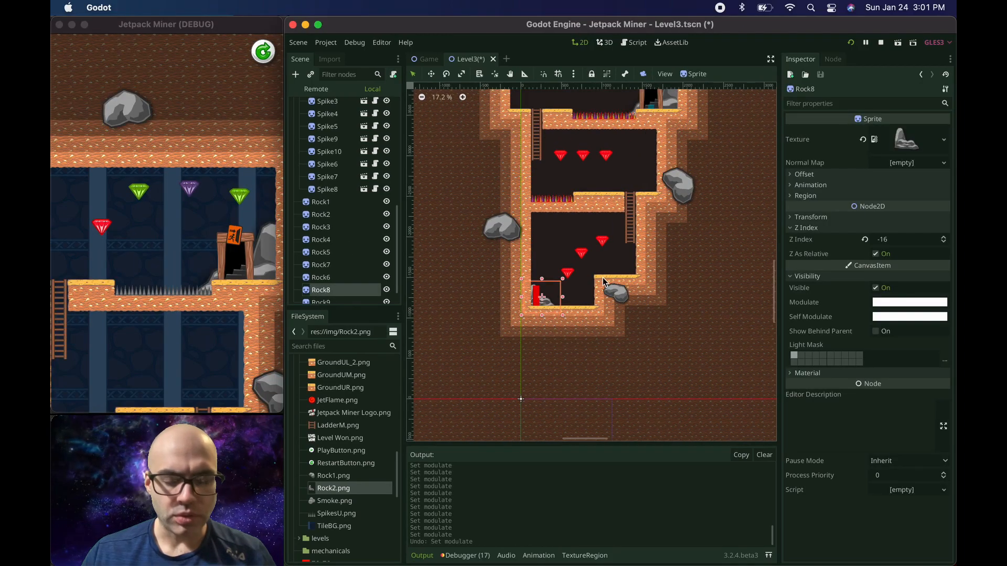
Turn on Show Behind Parent for the start-corner rock and darken its Modulate colour to about RGB (97, 95, 95).
scroll(603, 278, up, 3)
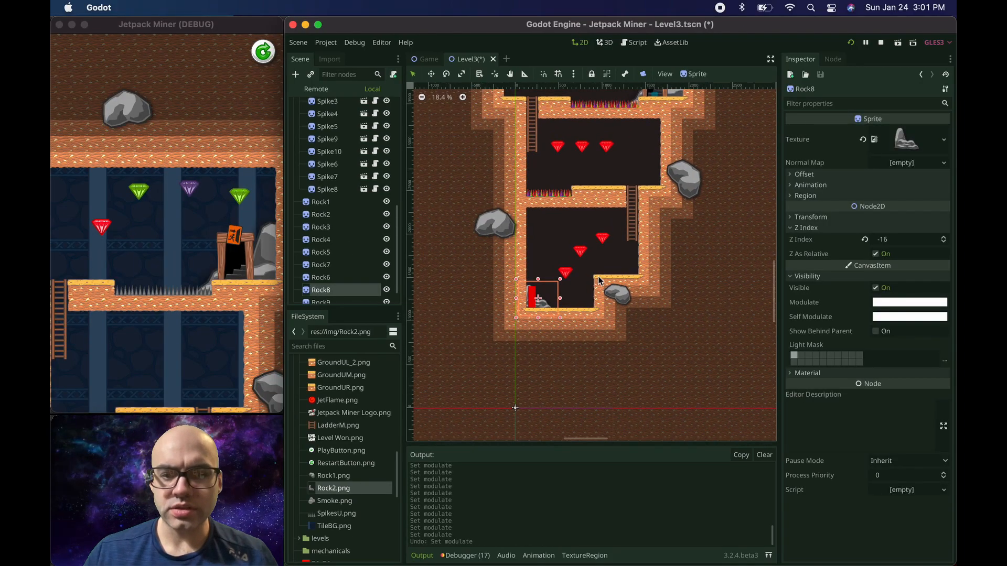
scroll(601, 274, up, 1)
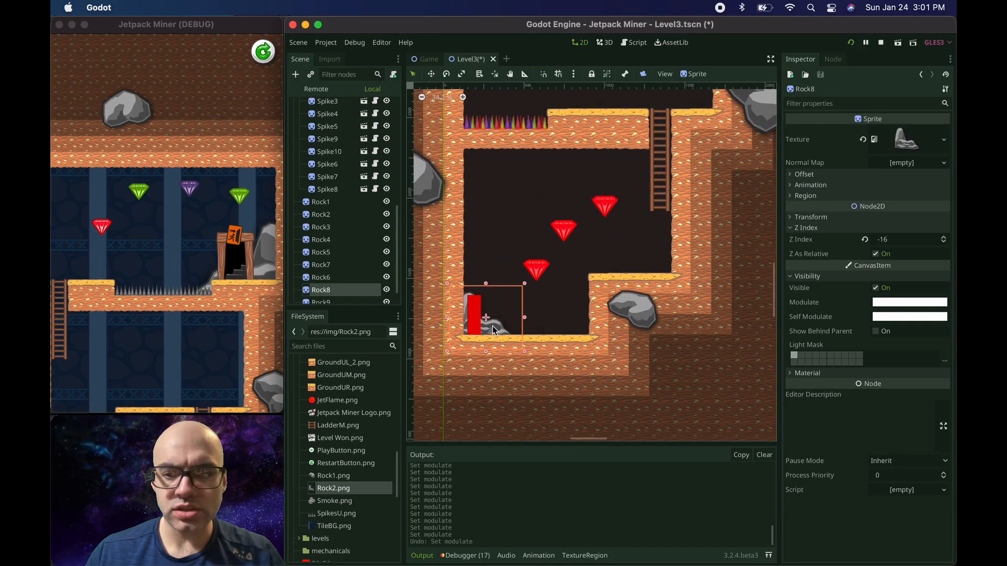
click(884, 304)
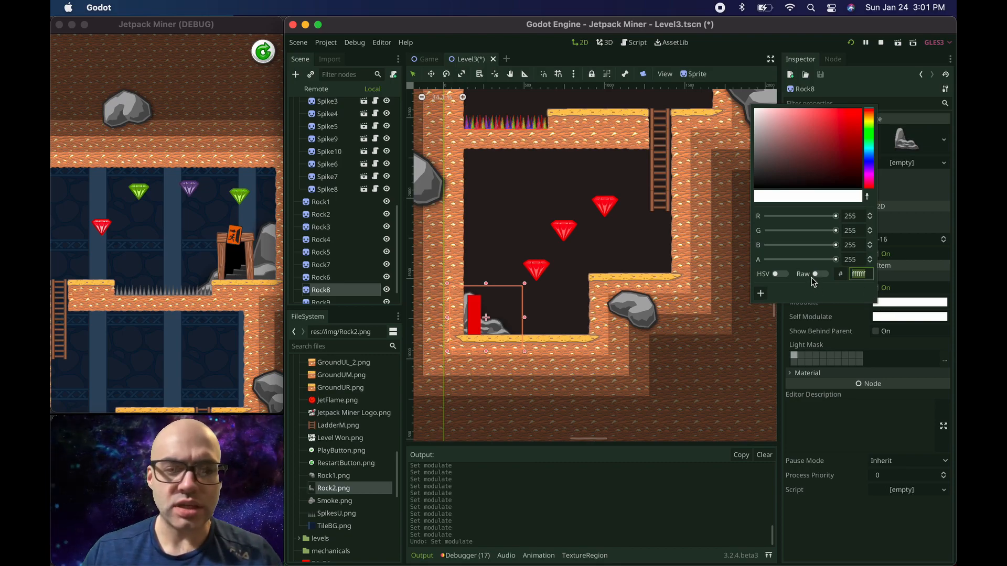
click(892, 334)
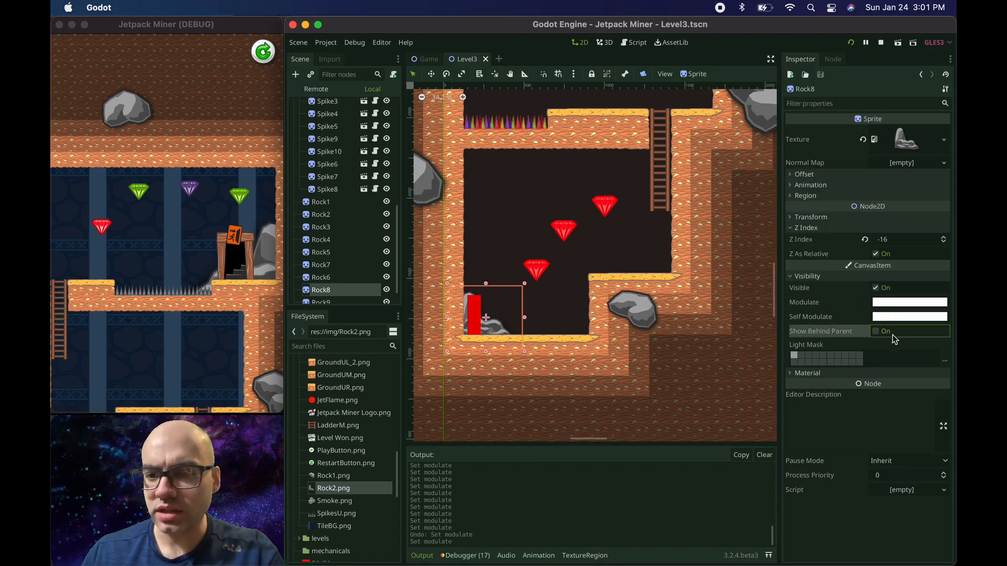
click(884, 307)
drag(783, 178, 765, 153)
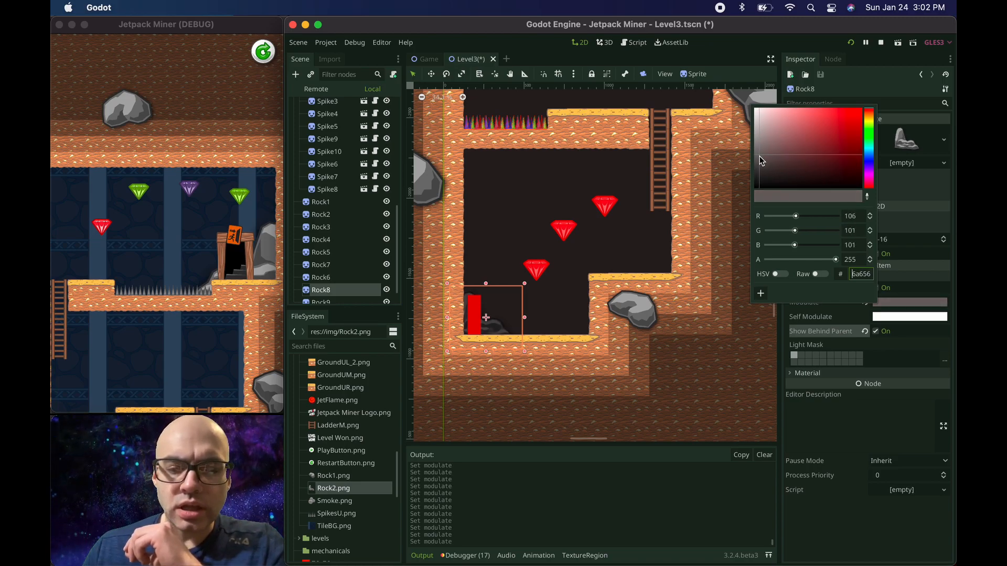
drag(760, 160, 757, 166)
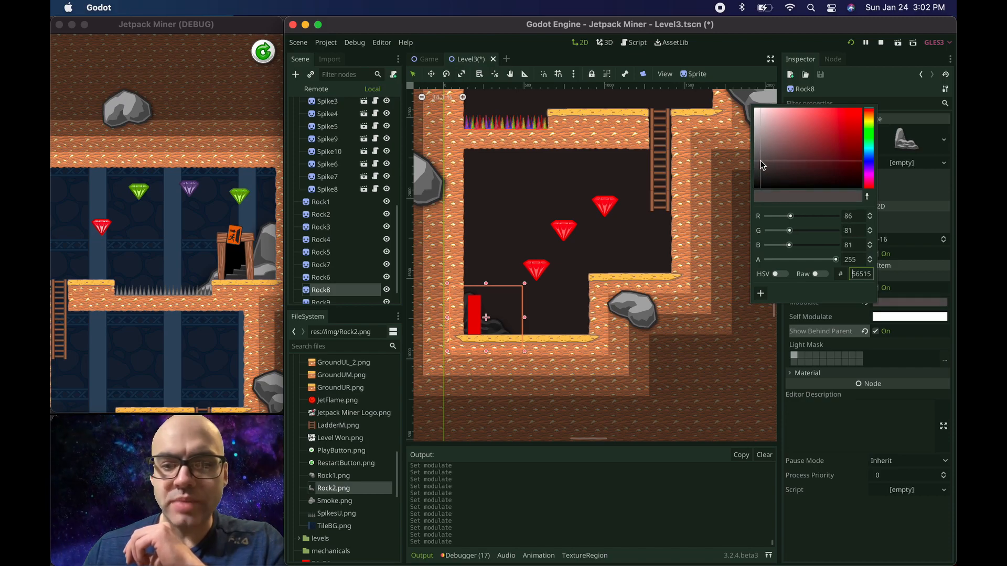
drag(763, 166, 759, 163)
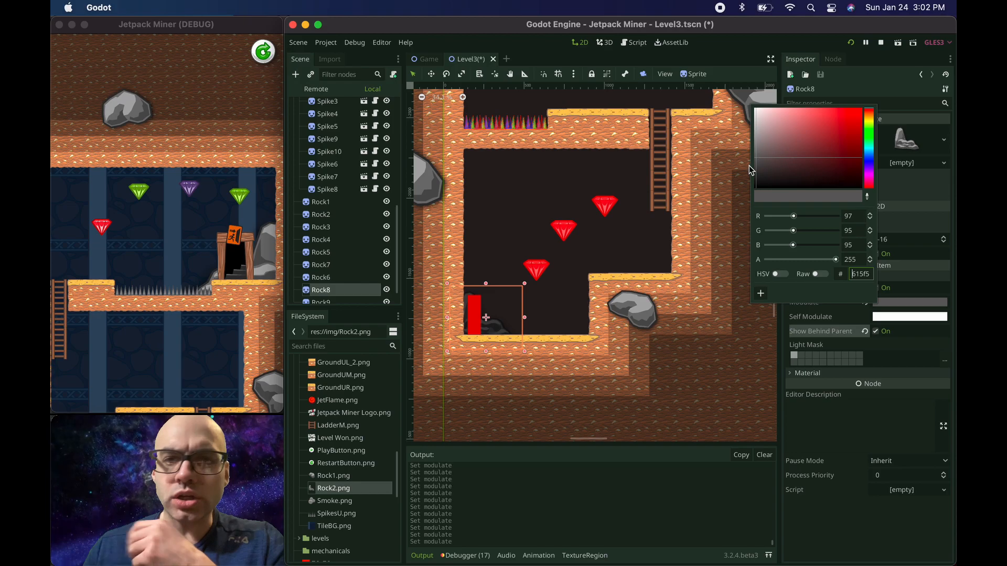
click(446, 36)
Darken the Modulate colour of the rock behind the exit to about RGB (92, 89, 89).
drag(621, 272, 685, 329)
scroll(565, 398, up, 10)
scroll(565, 398, right, 5)
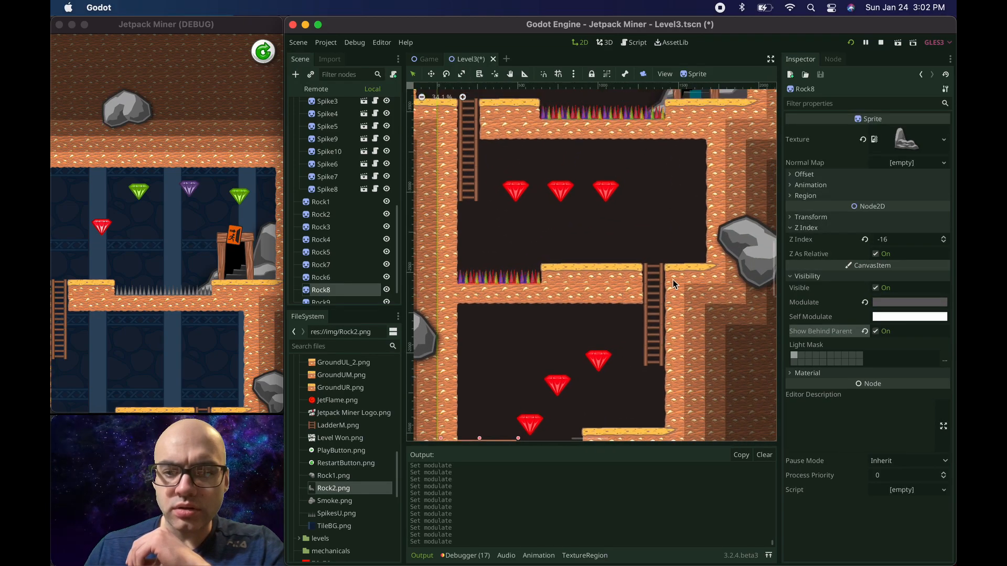
click(655, 253)
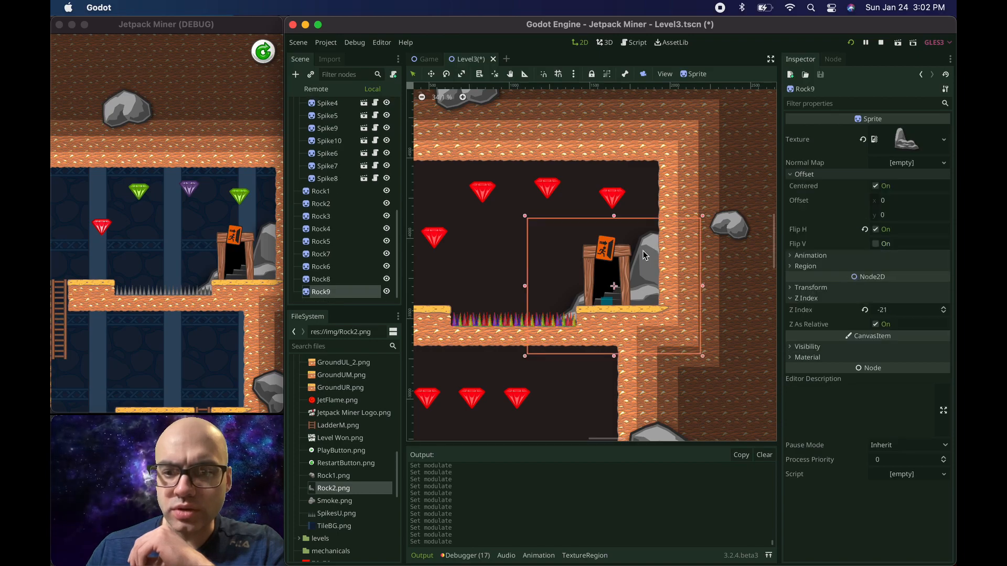
click(806, 347)
click(880, 374)
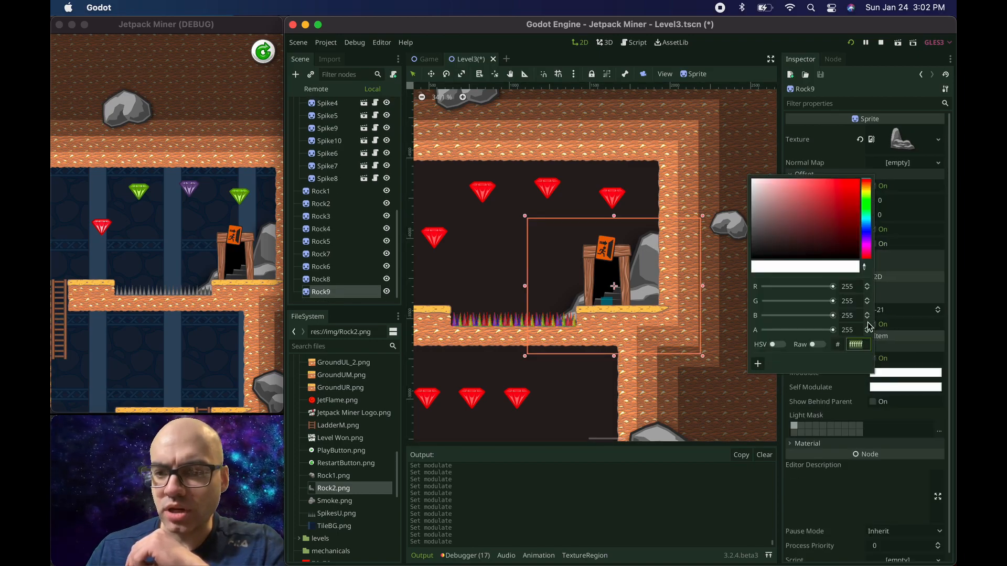
drag(773, 245, 758, 233)
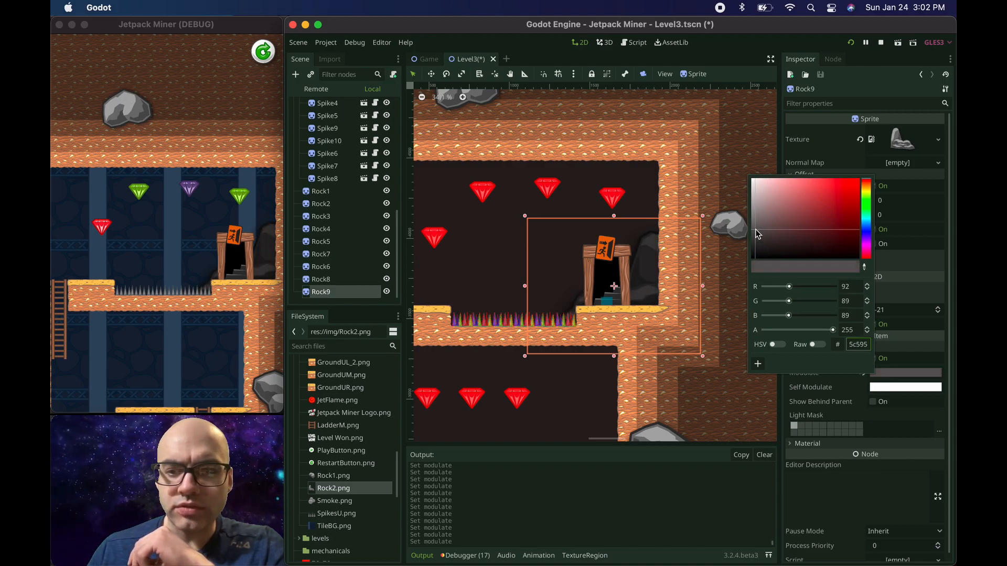
click(668, 129)
Duplicate the rock above the top chamber and place the copy on the ledge between ladder and spikes, at about (500, -3612).
scroll(696, 260, left, 10)
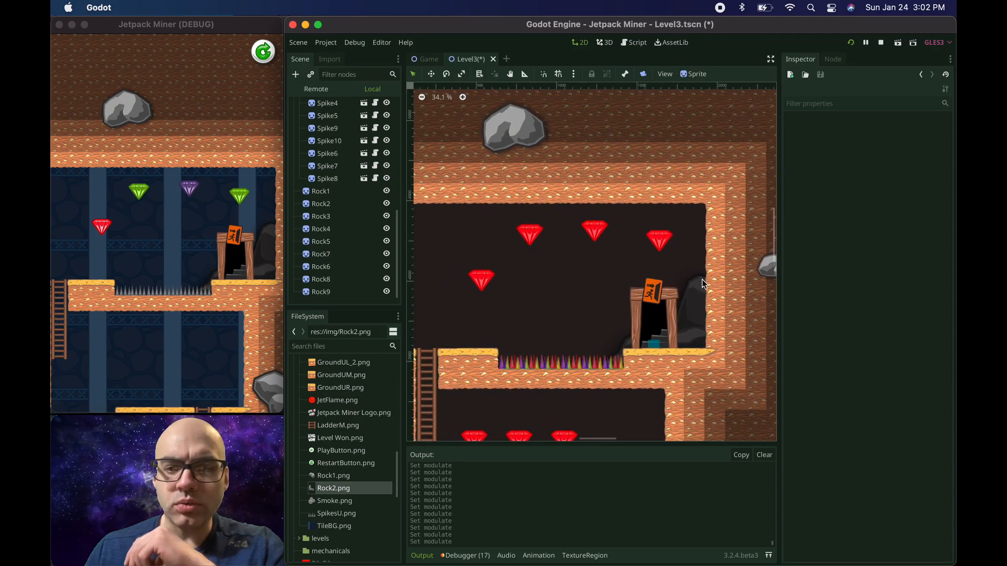
scroll(681, 236, up, 4)
click(568, 141)
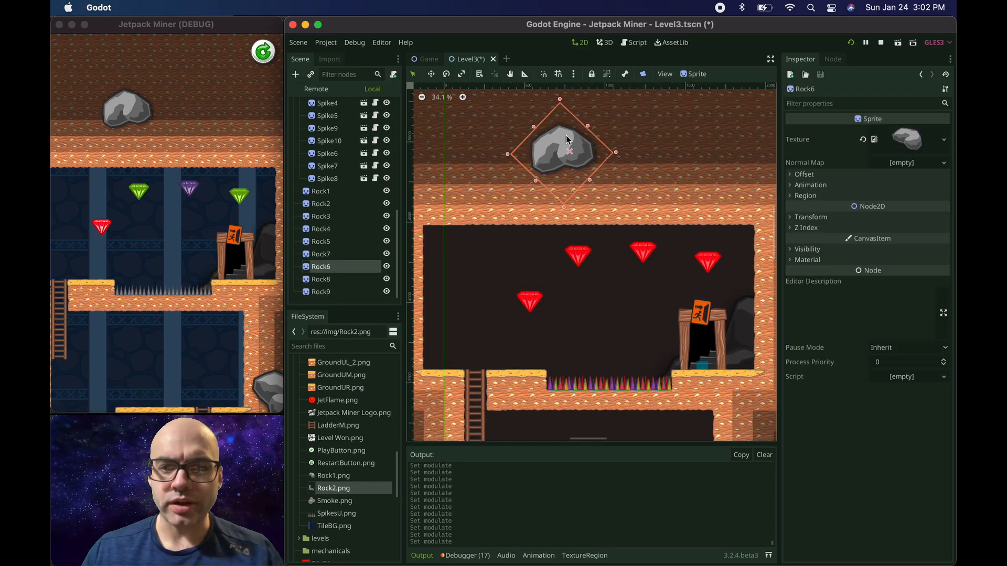
key(cmd+d)
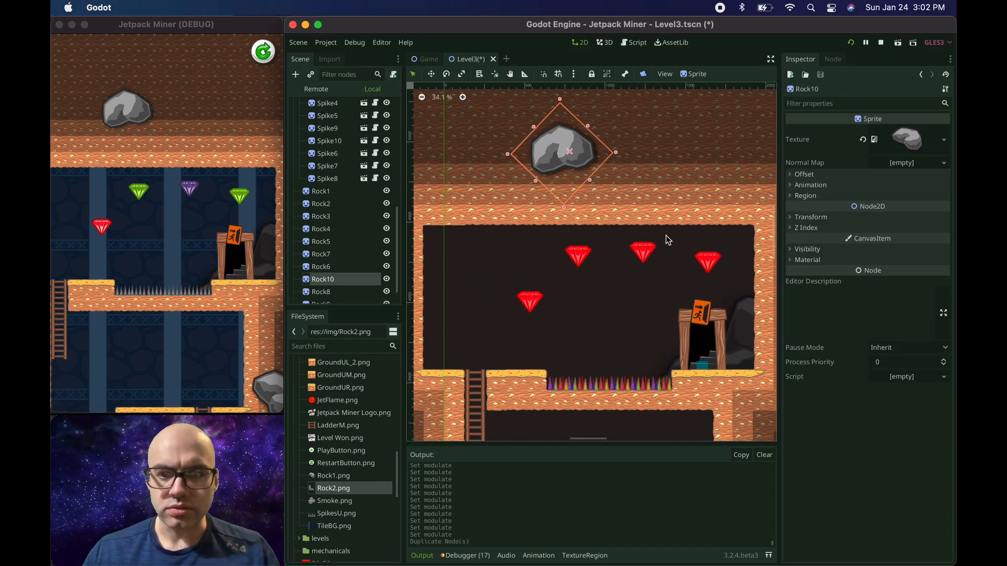
drag(588, 162, 503, 302)
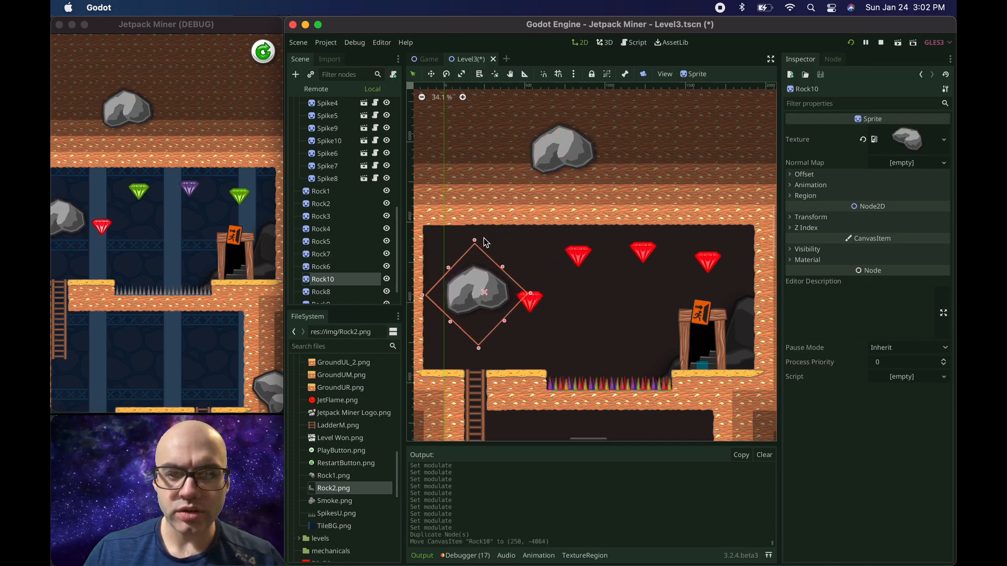
drag(481, 265, 521, 348)
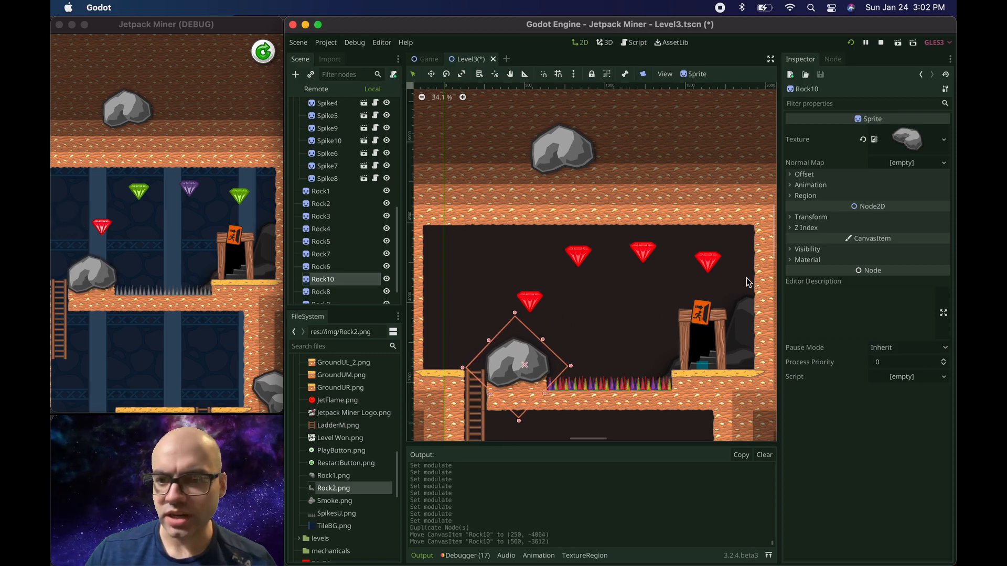
Set the ledge rock's Z index to -17 and nudge it to about (494, -3592) behind the ground.
click(793, 229)
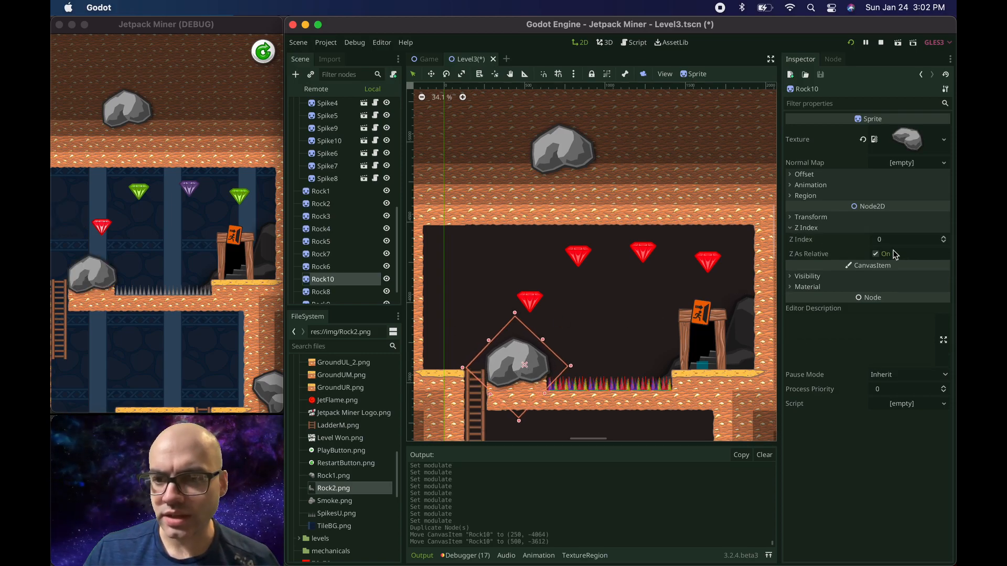
triple_click(944, 243)
triple_click(943, 243)
triple_click(943, 243)
click(944, 243)
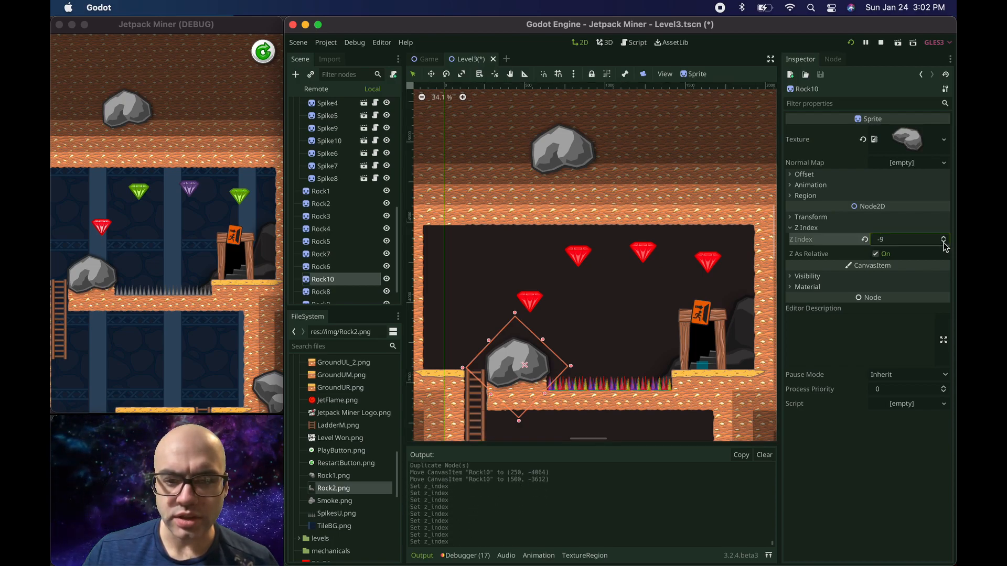
triple_click(943, 243)
triple_click(945, 245)
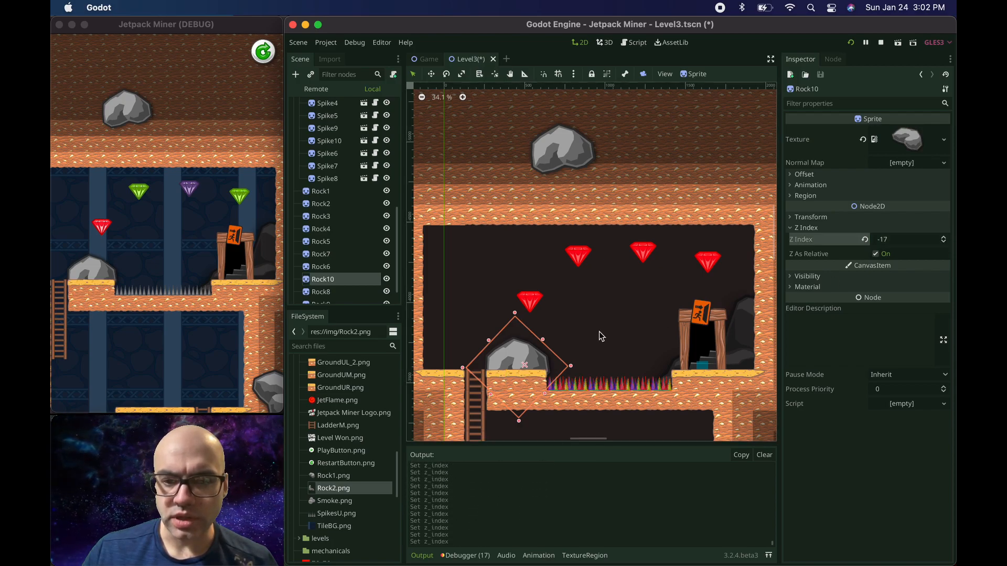
drag(533, 356, 533, 359)
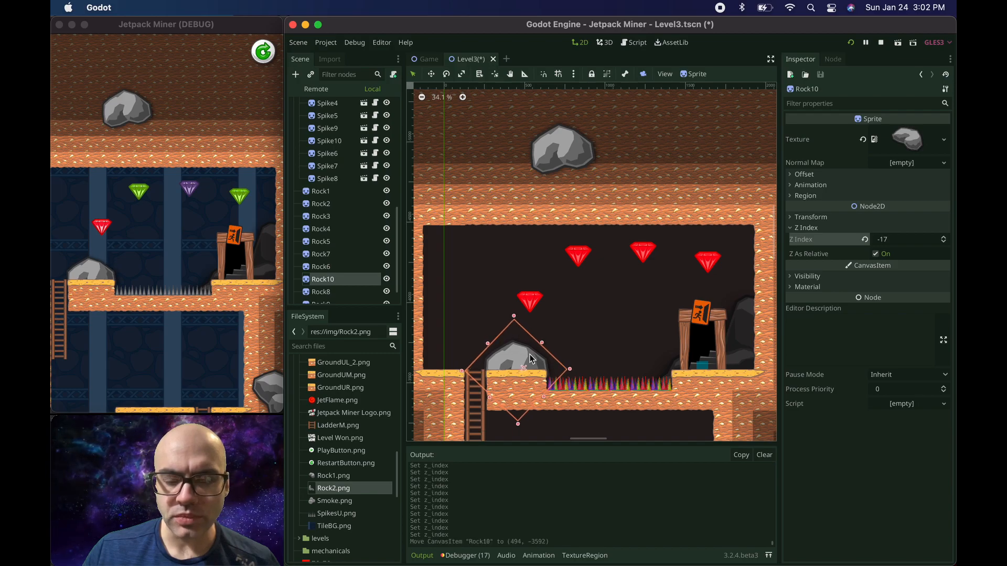
Darken the ledge rock's Modulate colour to about RGB (75, 72, 72).
click(792, 277)
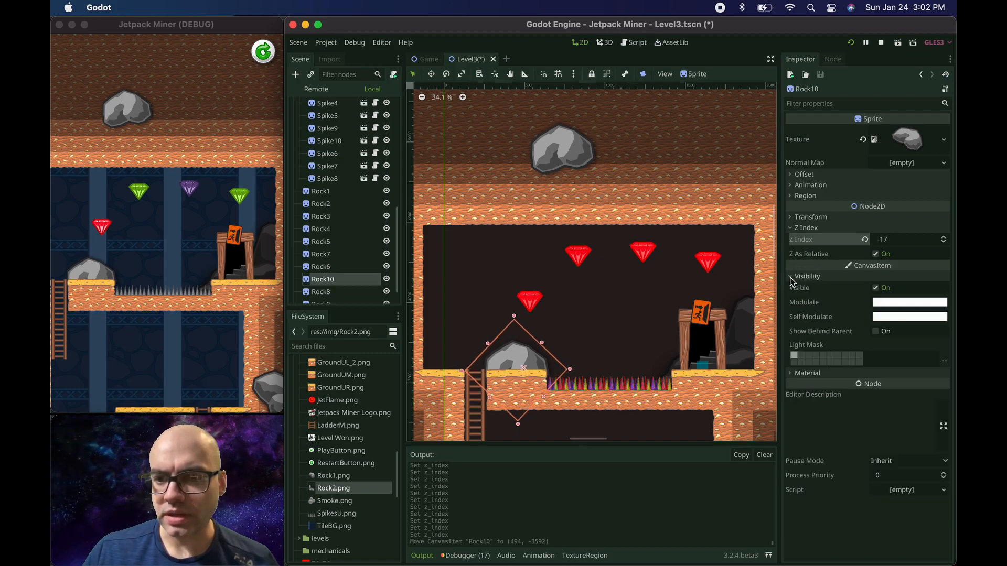
click(887, 303)
drag(767, 168, 761, 169)
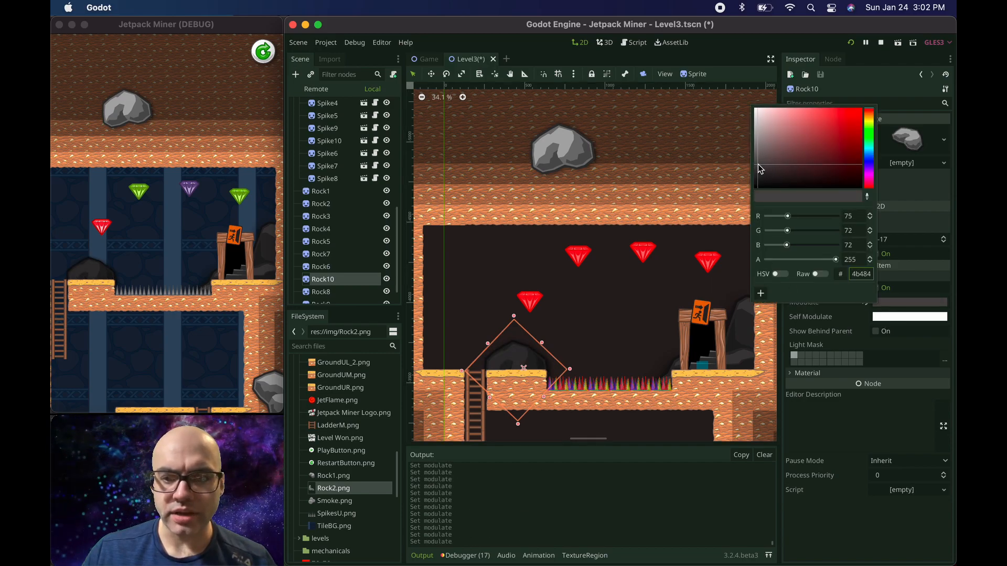
click(508, 183)
Duplicate the rock in the wall beside the middle chamber and move the copy onto the ledge between the spikes and the ladder.
drag(653, 341, 559, 206)
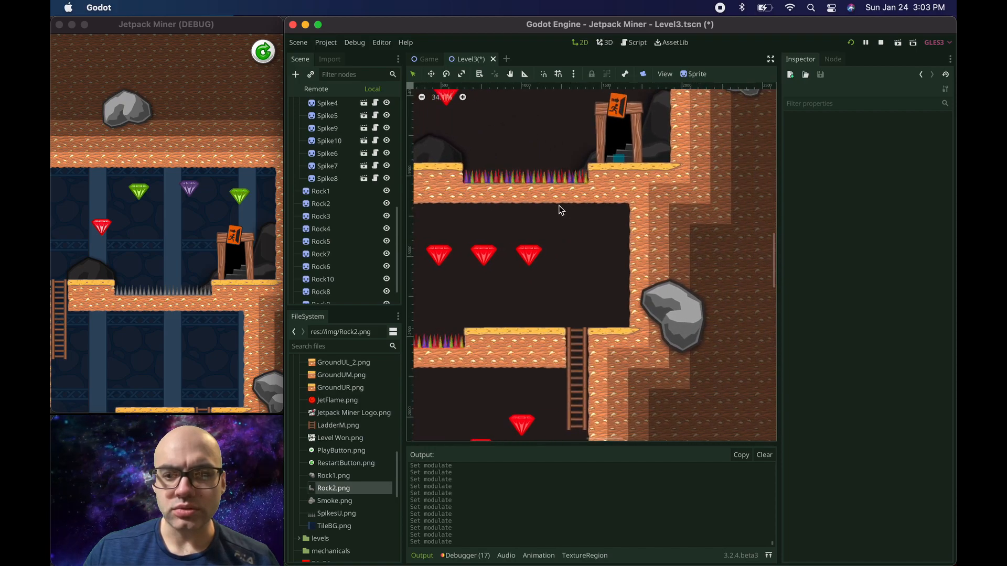
scroll(561, 210, down, 2)
scroll(561, 210, left, 2)
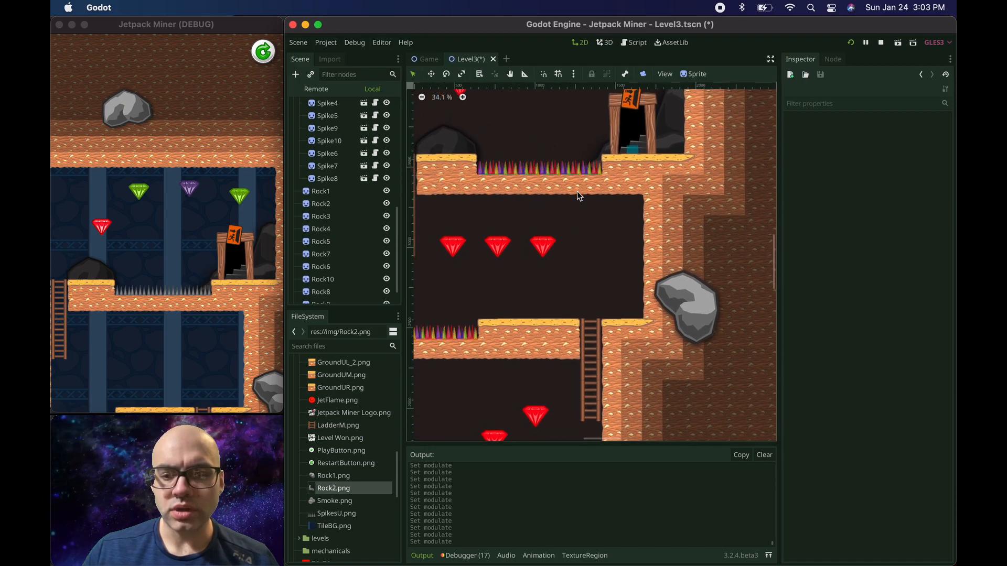
click(717, 301)
key(super+d)
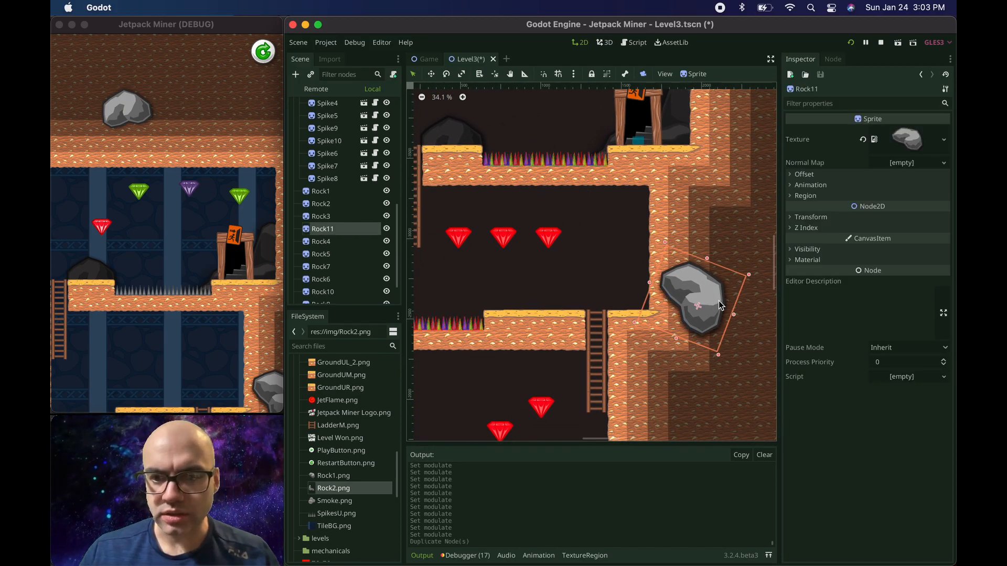
drag(718, 302, 563, 321)
Scale the copied ledge rock to about (0.91, 0.82), rotate it to about 4 degrees and position it at about (1038, -2467).
click(610, 300)
click(574, 308)
key(e)
key(w)
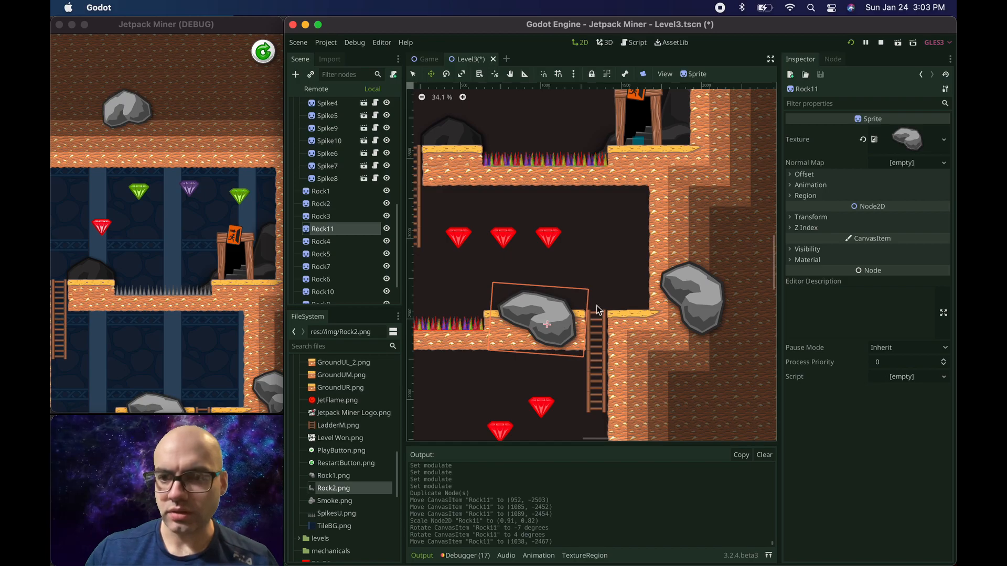
Set the copied ledge rock's Z index to -17 so that it sits behind the ground.
click(795, 228)
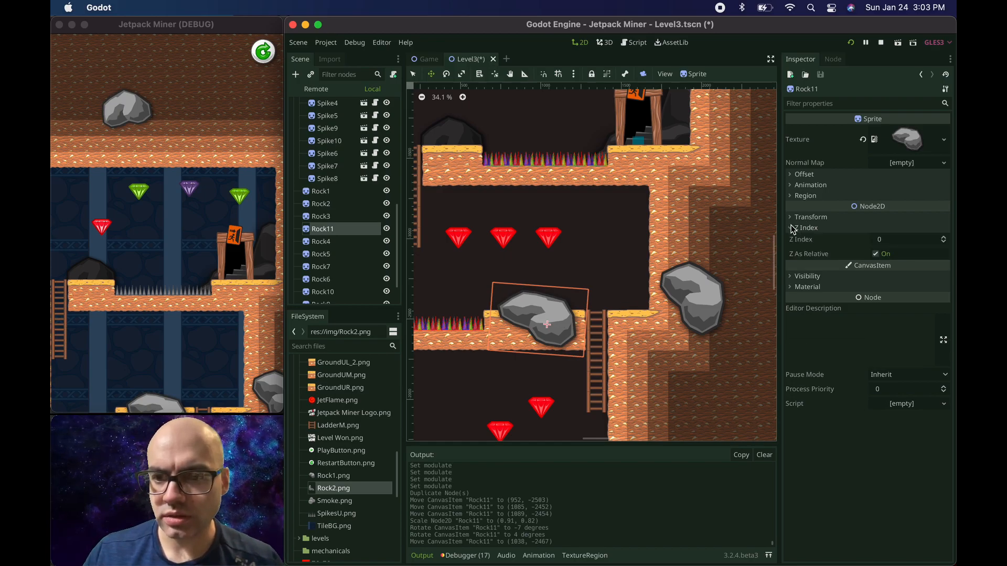
click(944, 242)
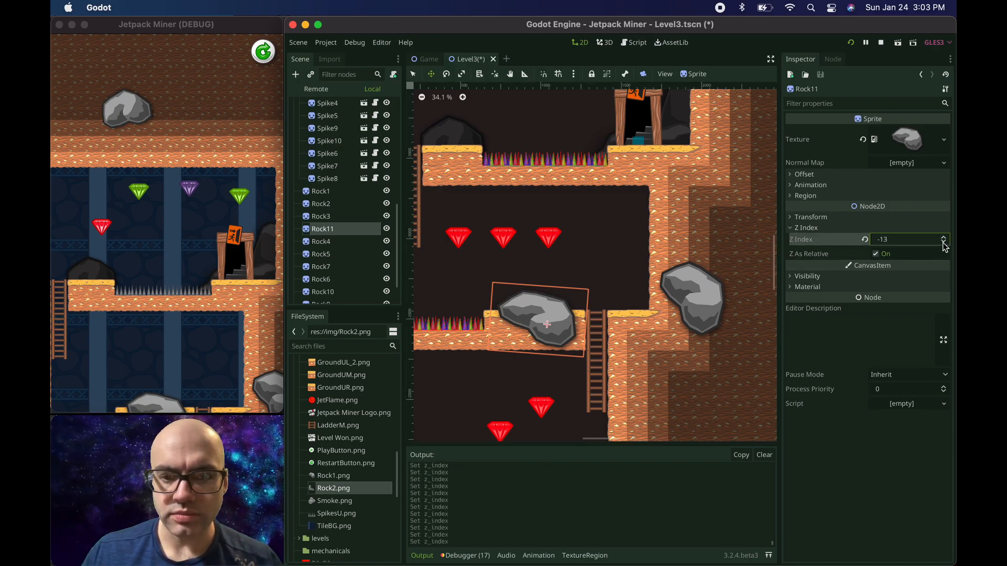
click(944, 243)
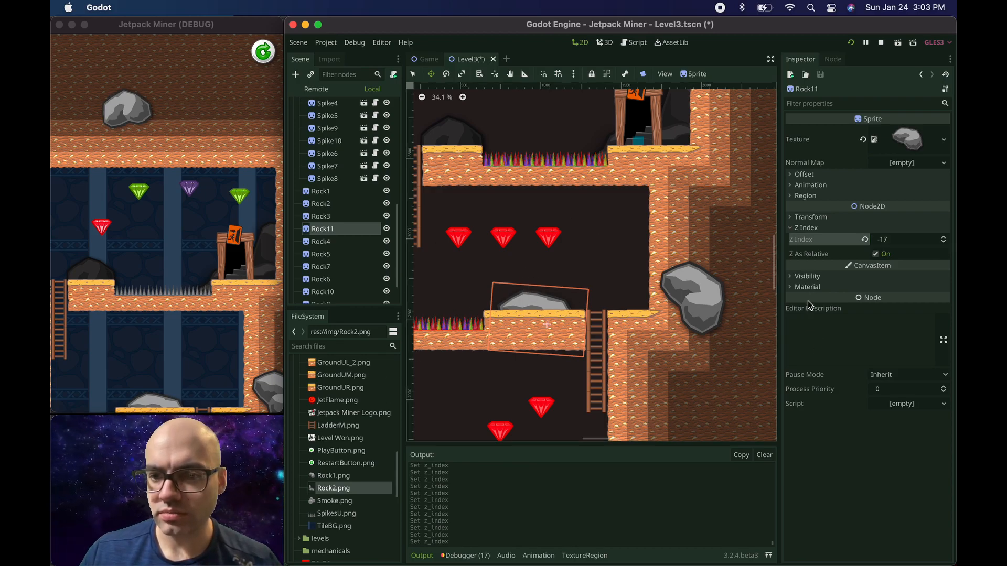
Darken the middle-chamber ledge rock's Self Modulate colour to a dark grey and nudge it to about (1040, -2467).
click(792, 277)
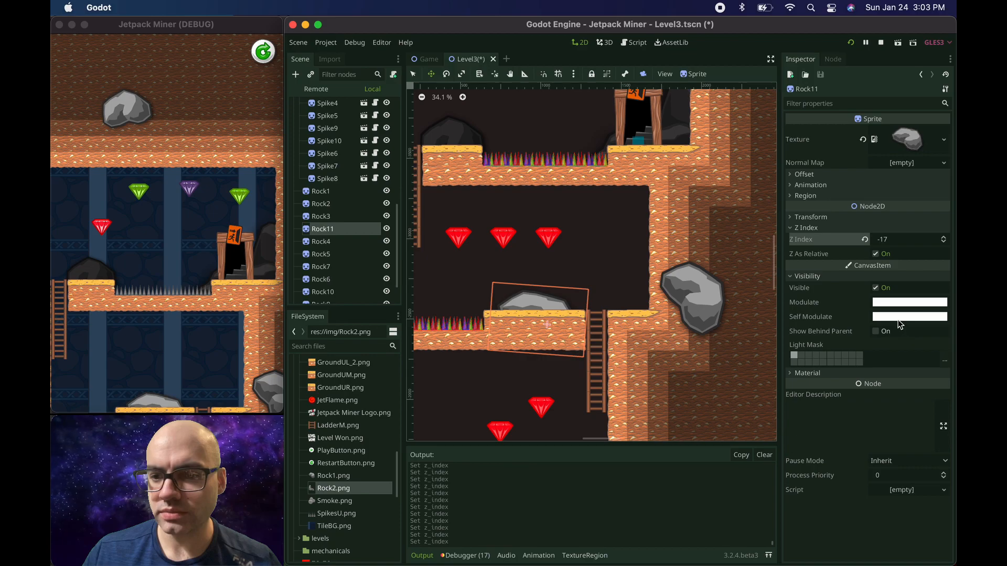
click(897, 304)
drag(792, 198, 766, 178)
click(717, 234)
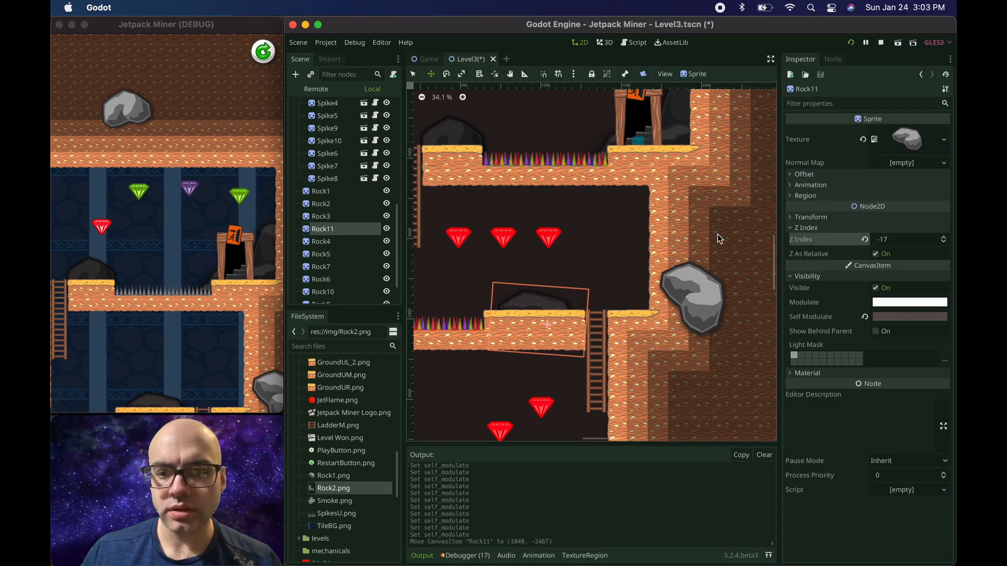
Add a Rock2.png sprite to the bottom chamber, on the floor beside the raised ledge.
drag(635, 377, 708, 220)
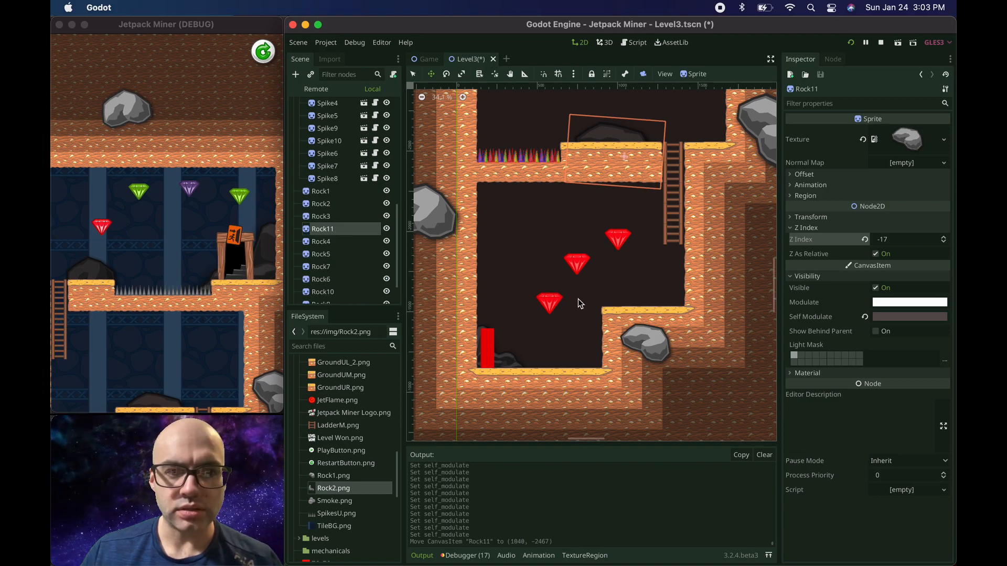
scroll(346, 131, up, 10)
scroll(590, 189, up, 8)
scroll(590, 188, right, 4)
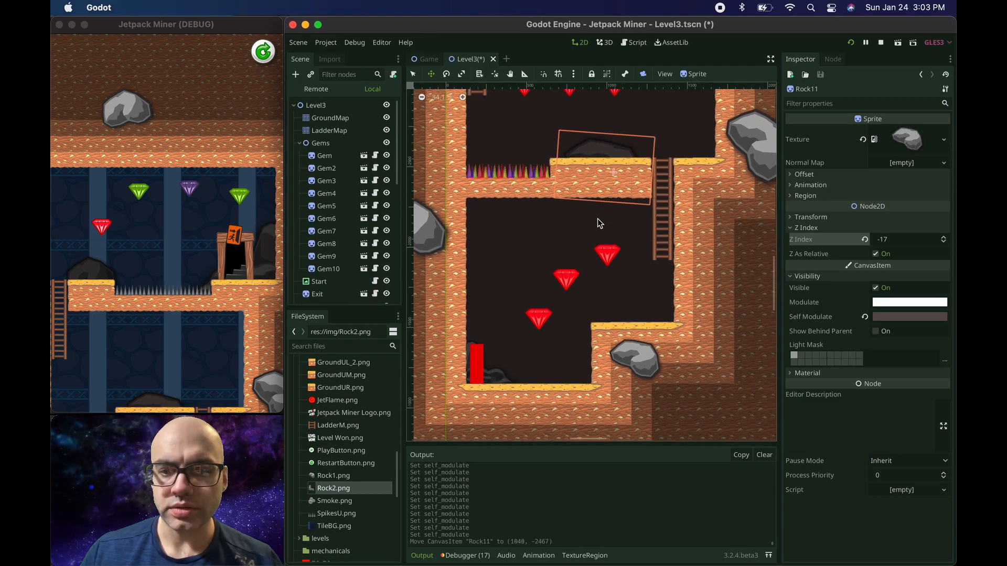
scroll(654, 155, down, 8)
scroll(654, 155, left, 4)
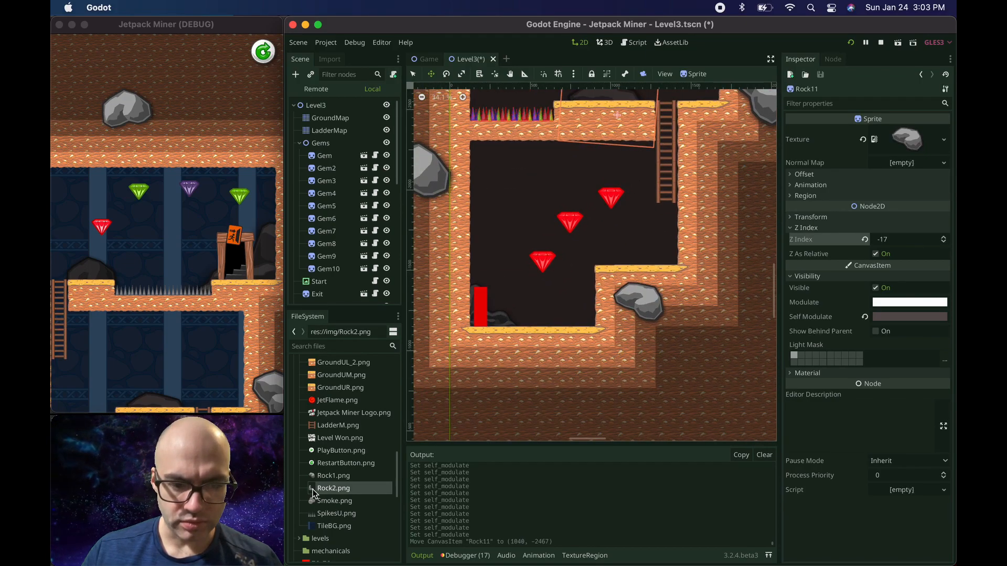
drag(314, 493, 592, 308)
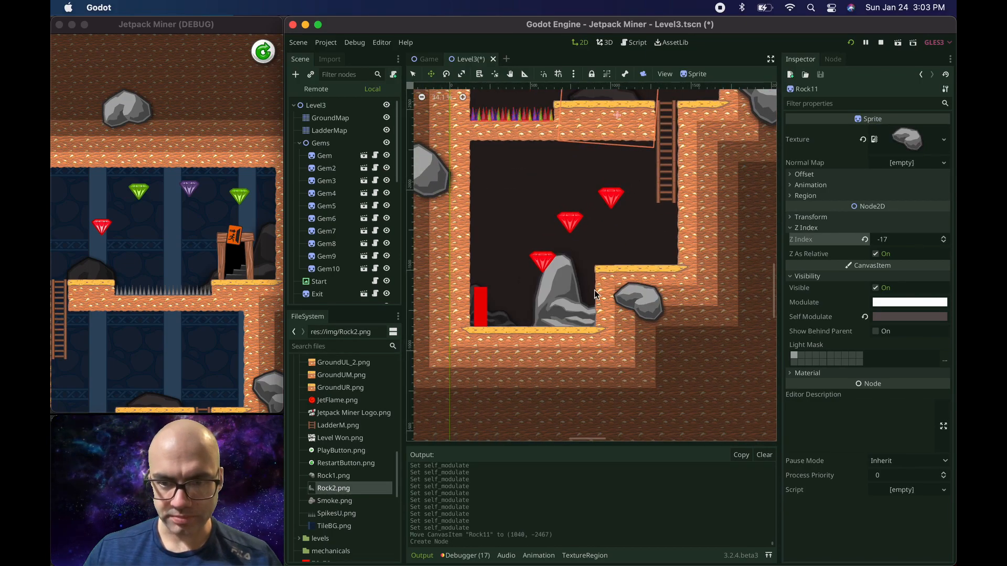
Move the new Rock2.png sprite out from under Rock11 so it becomes a direct child of Level3, and select it.
scroll(356, 236, down, 10)
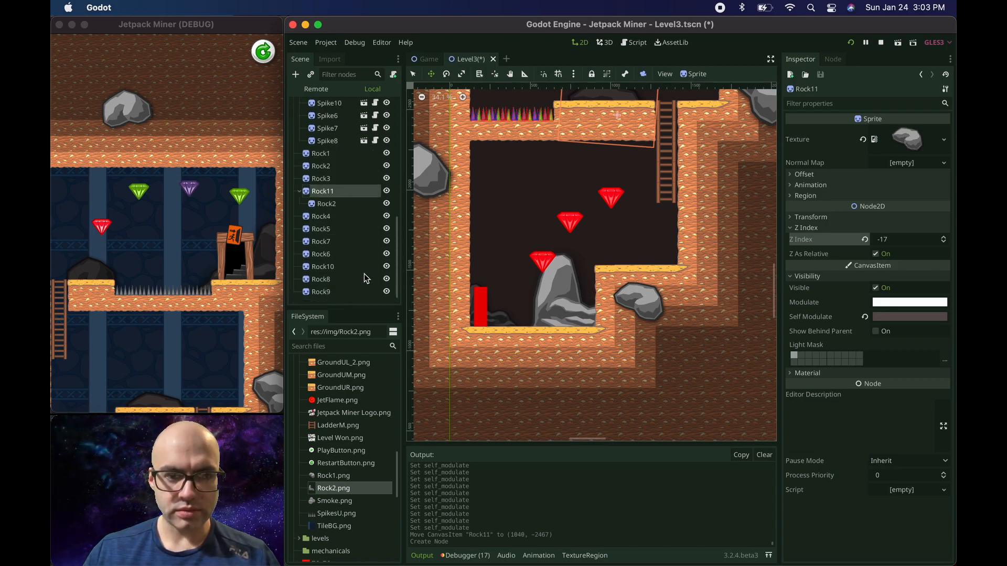
click(318, 293)
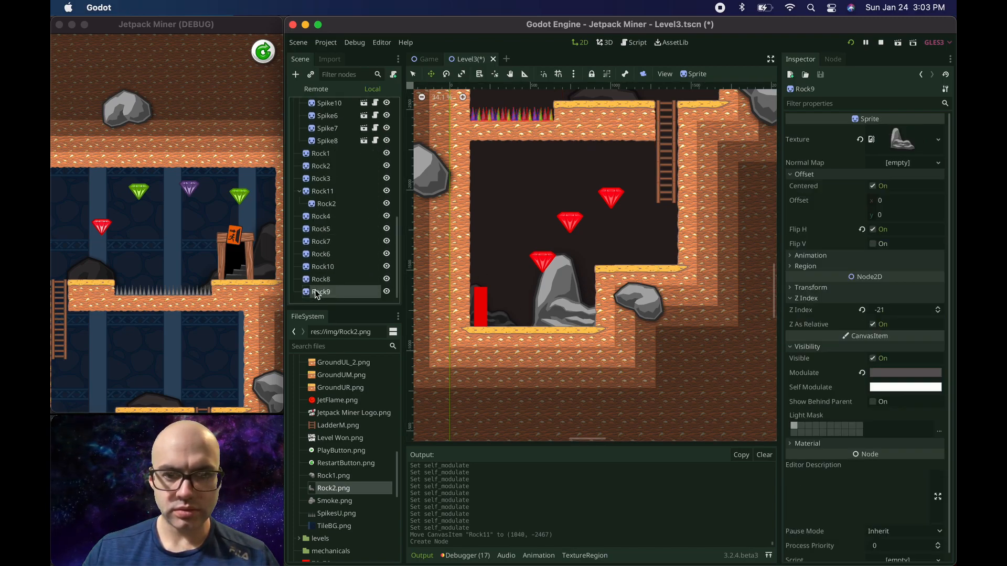
click(321, 205)
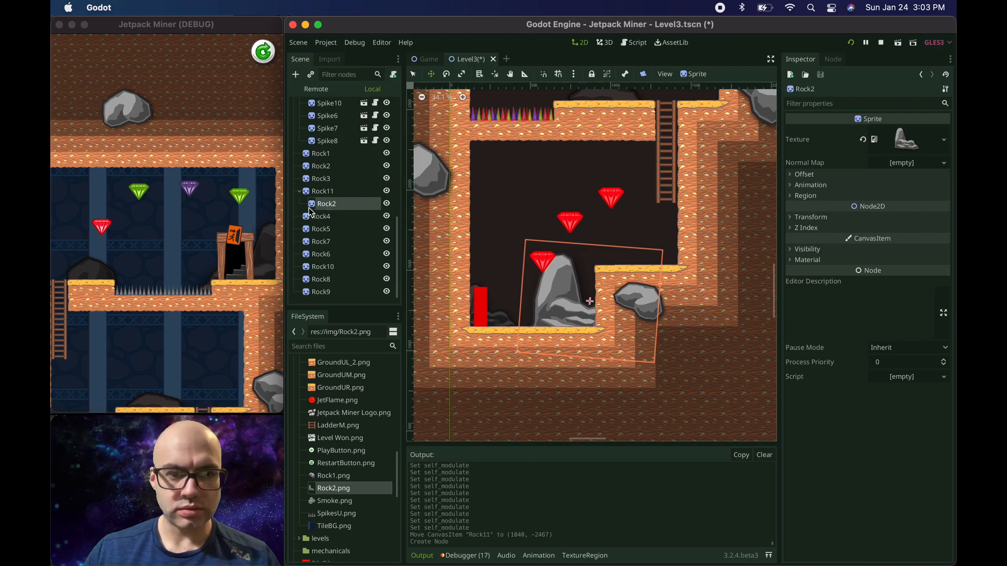
click(321, 192)
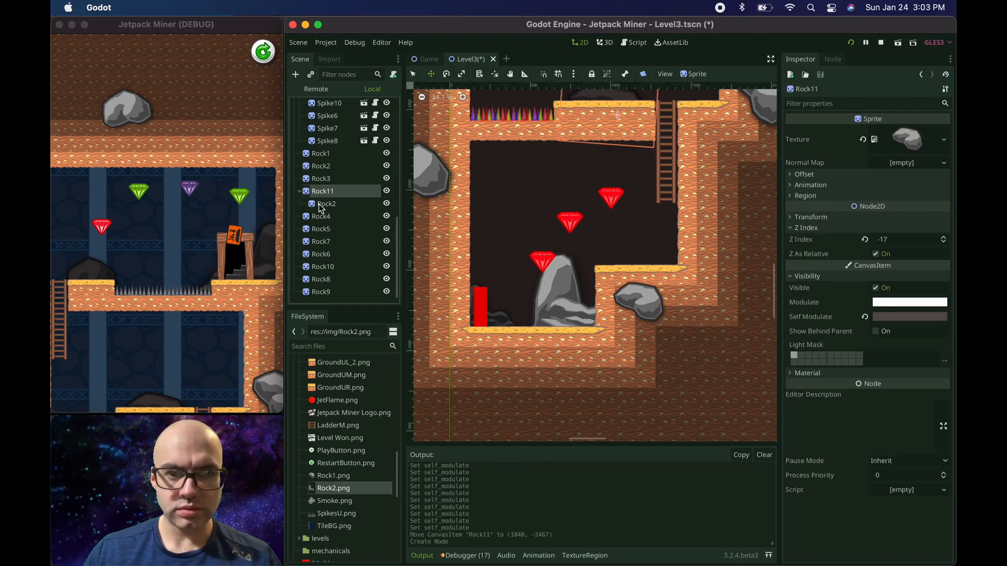
click(319, 206)
drag(319, 188, 320, 187)
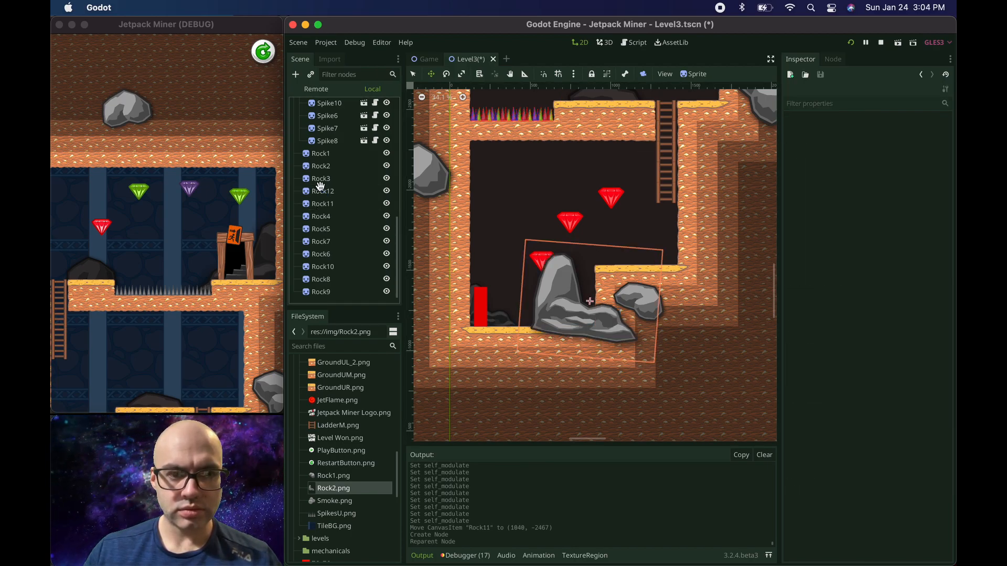
click(325, 192)
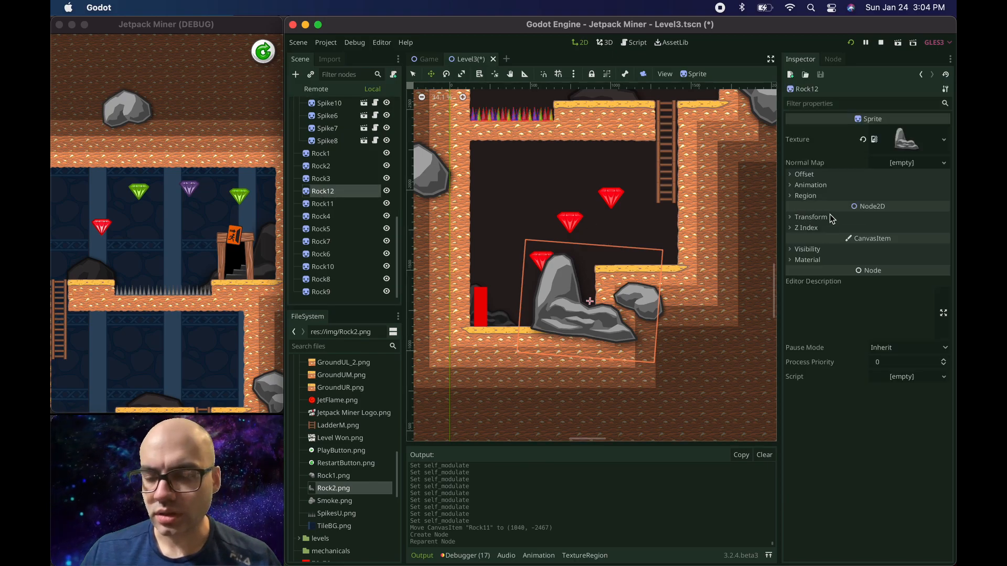
Flip the new rock horizontally, scale it to about (0.64, 0.37), rotate it about 23 degrees and place it on the raised ledge at about (1156, -1539).
click(796, 174)
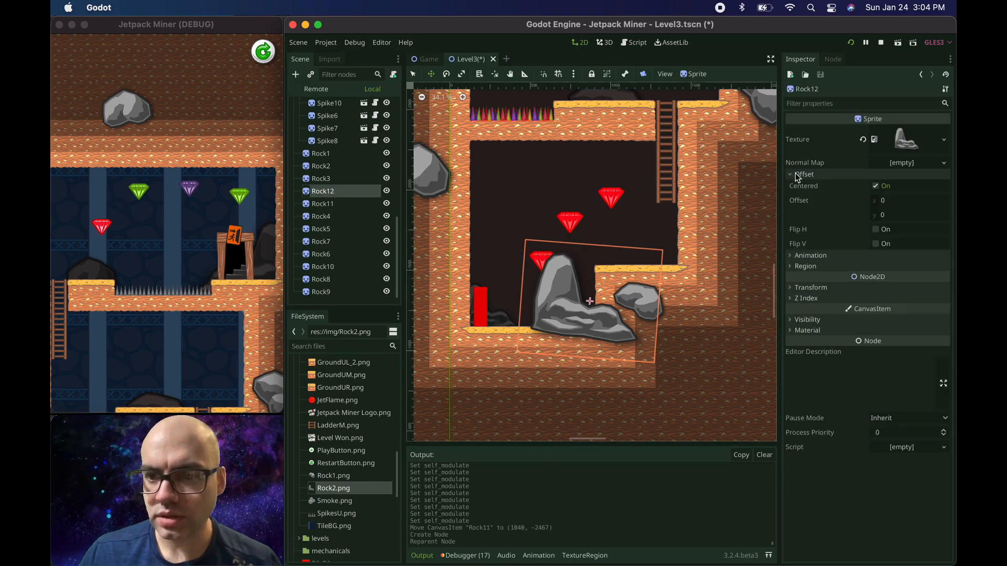
click(876, 230)
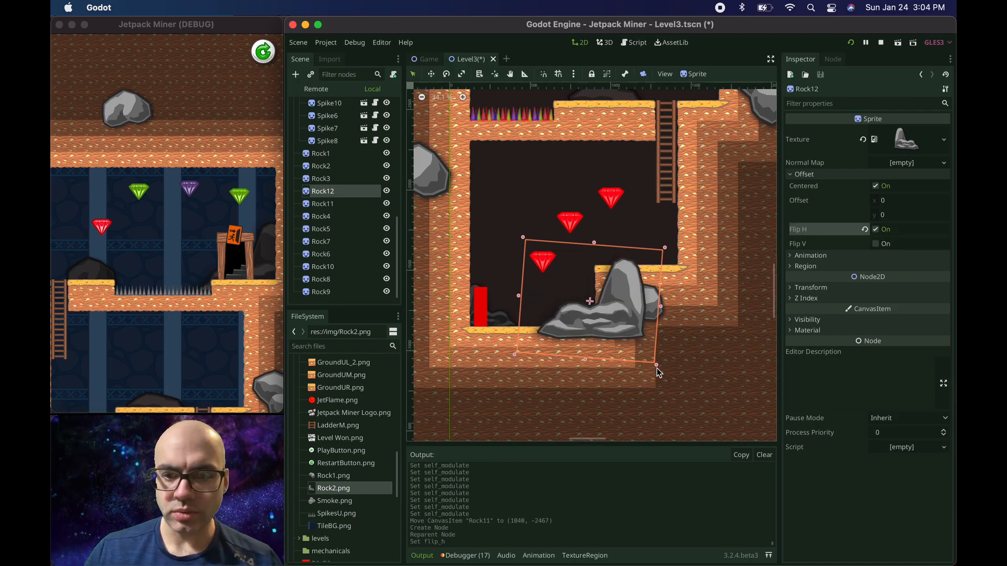
drag(657, 366, 654, 252)
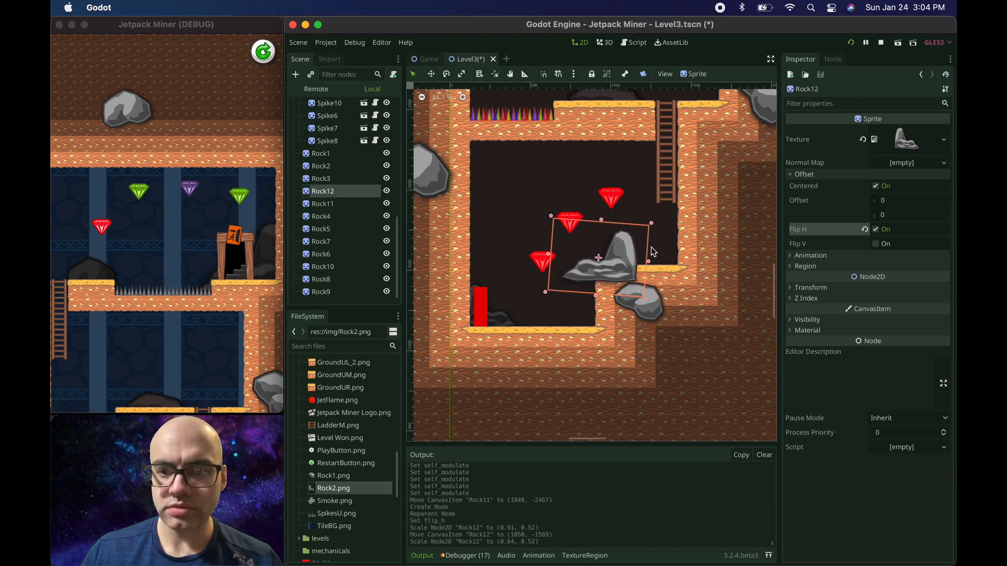
drag(601, 220, 667, 271)
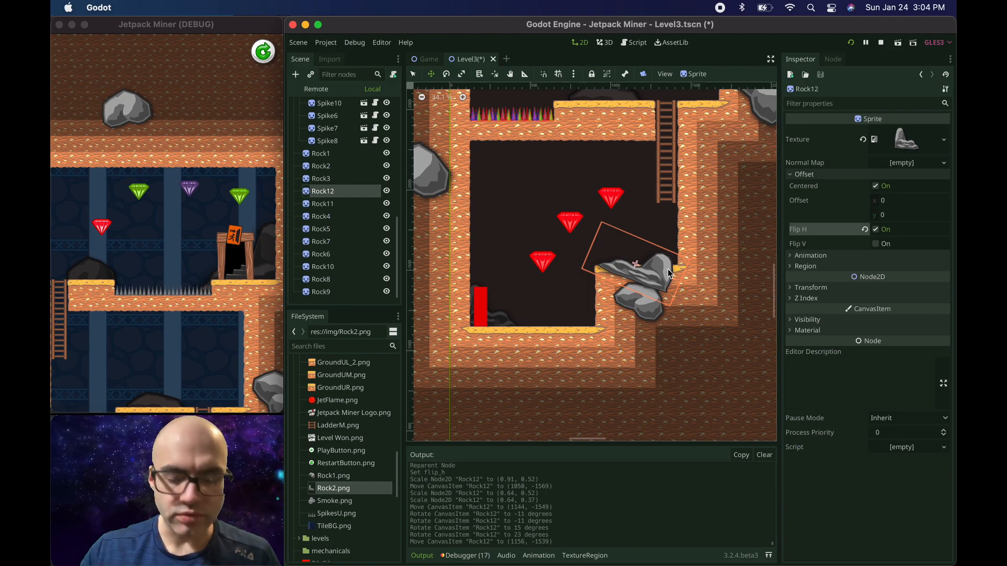
Set the raised ledge rock's Z index to -16 to put it behind the ground.
click(794, 289)
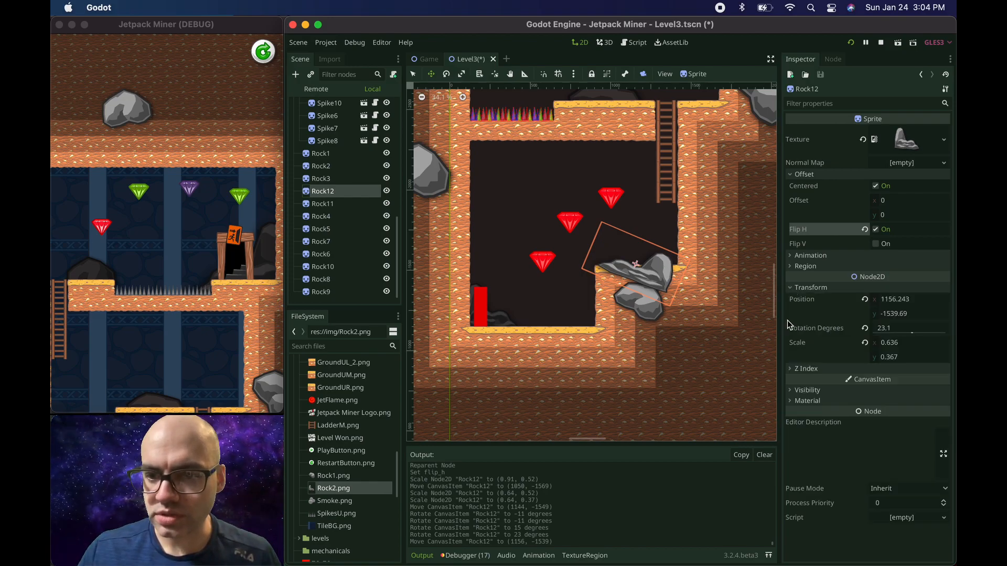
click(793, 289)
click(794, 301)
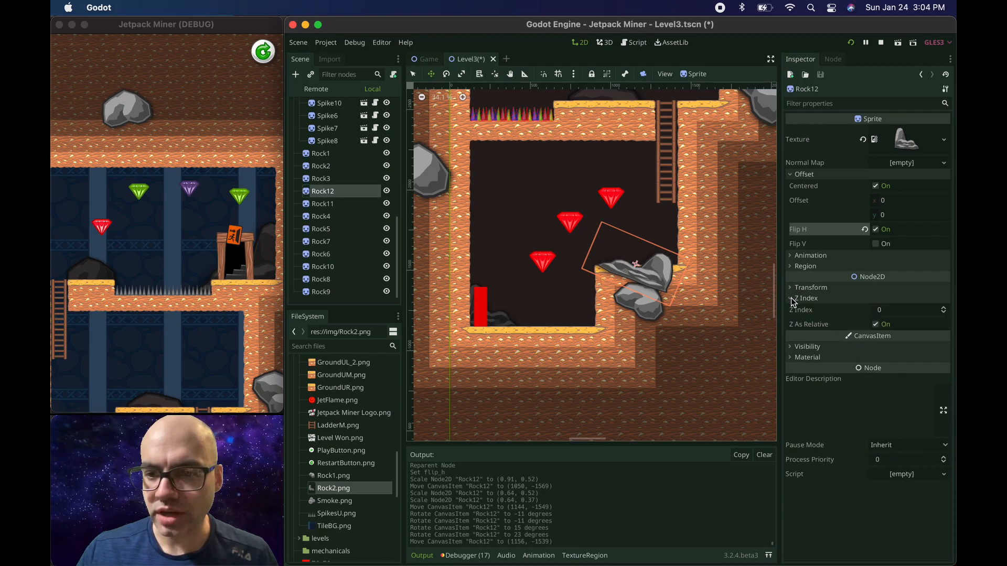
click(946, 314)
click(945, 314)
click(945, 313)
click(945, 313)
click(945, 314)
click(945, 314)
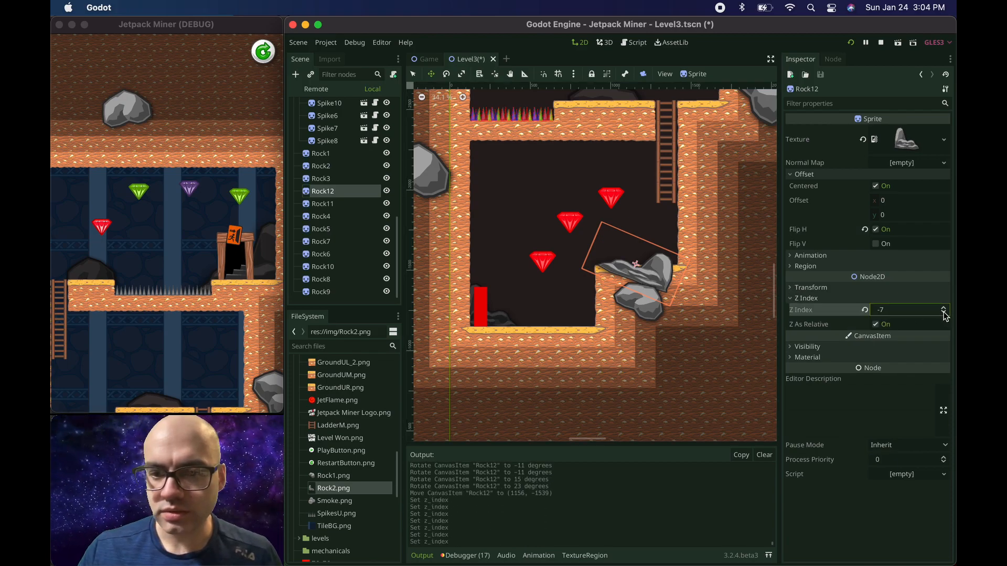
click(945, 314)
click(945, 314)
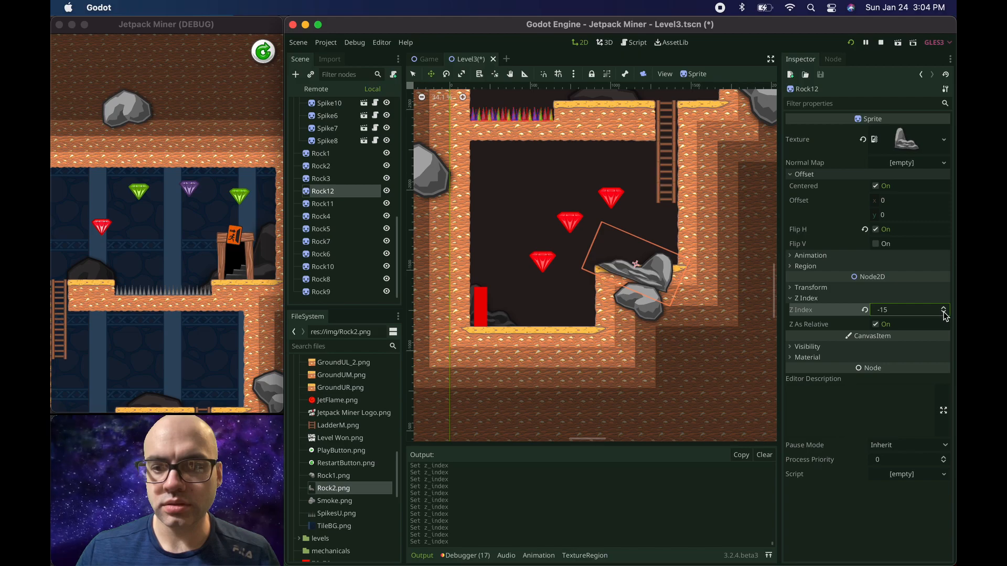
click(946, 313)
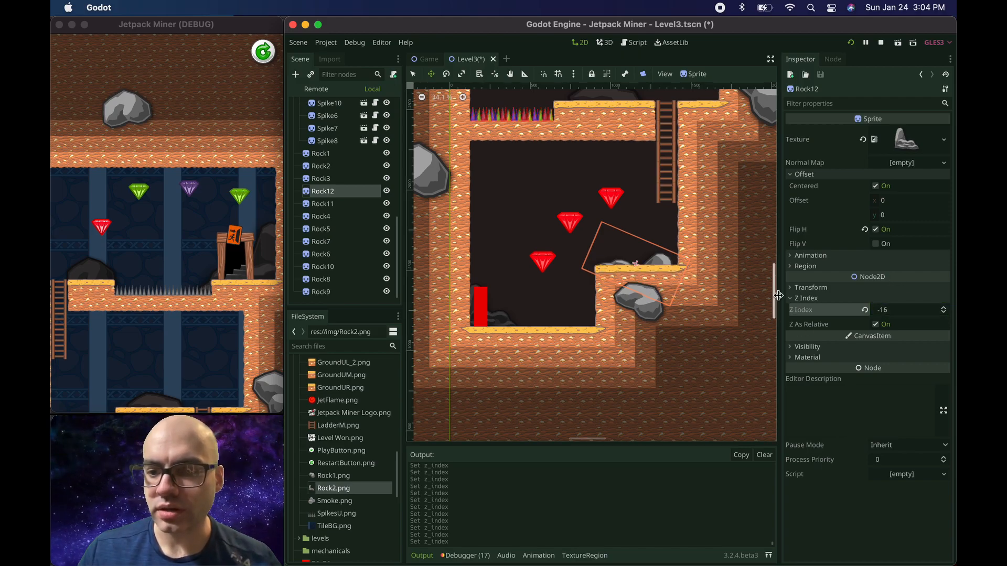
Darken the raised ledge rock's Self Modulate colour to about RGB (95, 86, 86) and nudge it to about (1160, -1539).
click(792, 346)
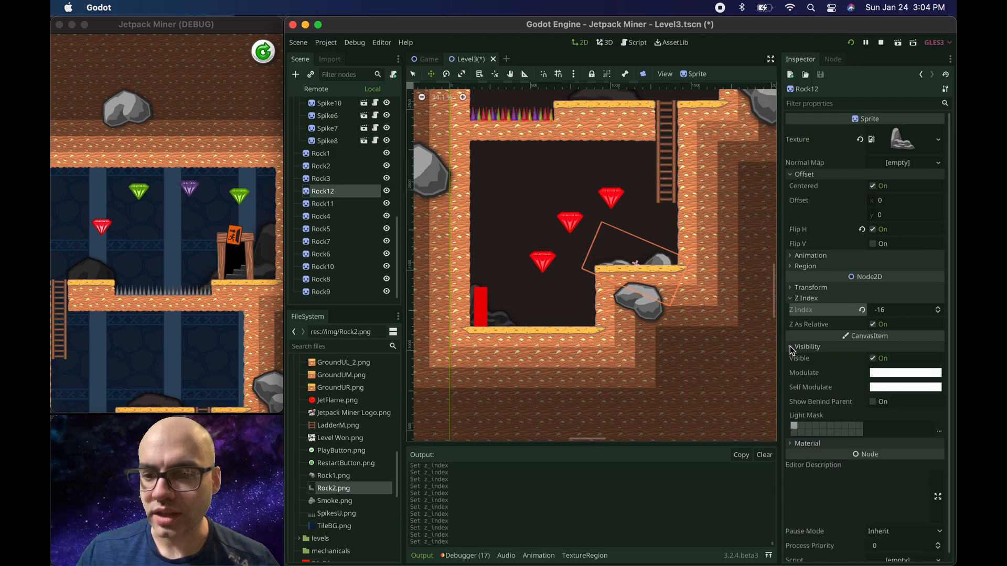
click(886, 391)
mouse_move(770, 257)
mouse_down()
mouse_move(760, 257)
mouse_move(767, 247)
mouse_up()
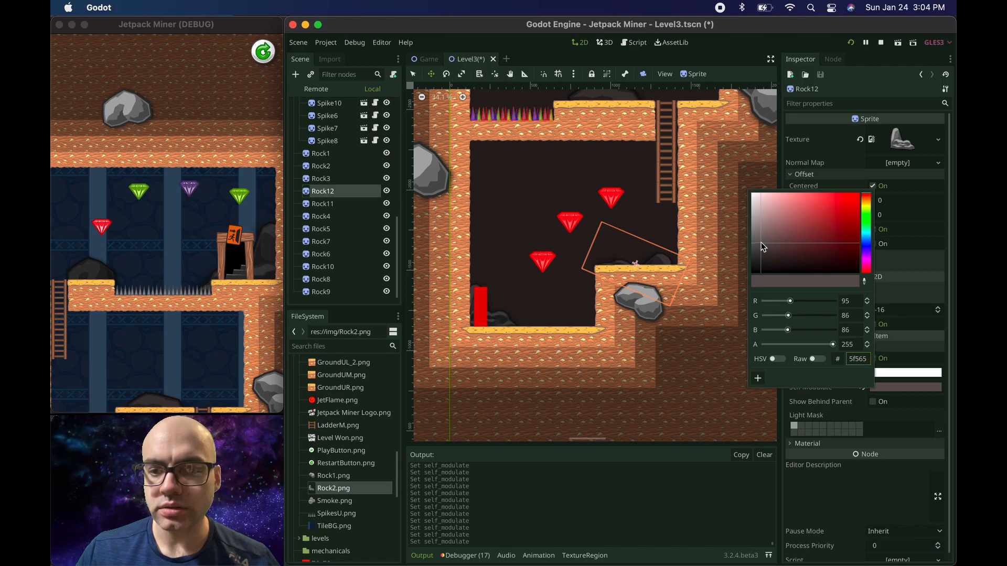
click(684, 327)
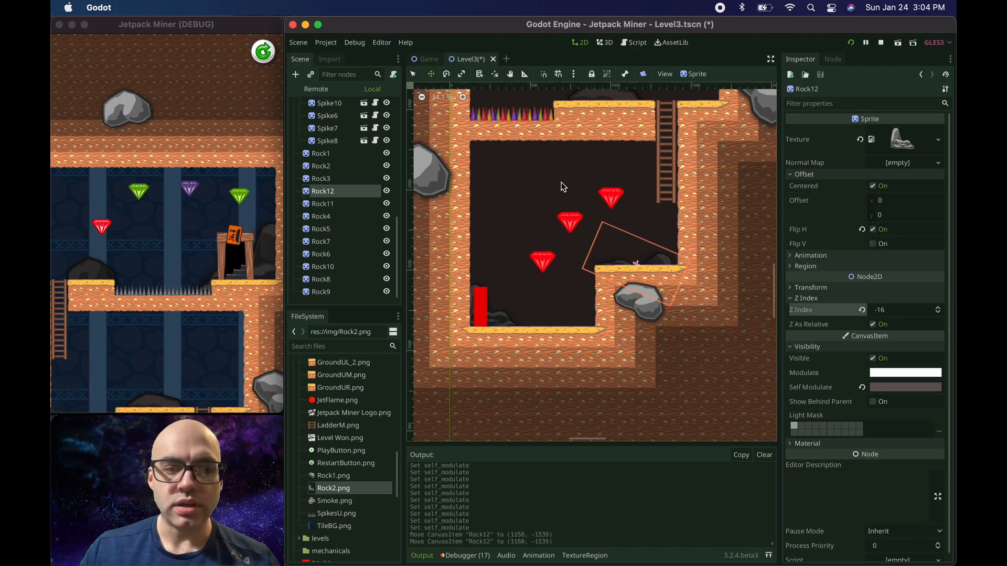
Save the Level3 scene, restart the level in the running game and start playing it to check the rocks.
key(super+s)
click(154, 40)
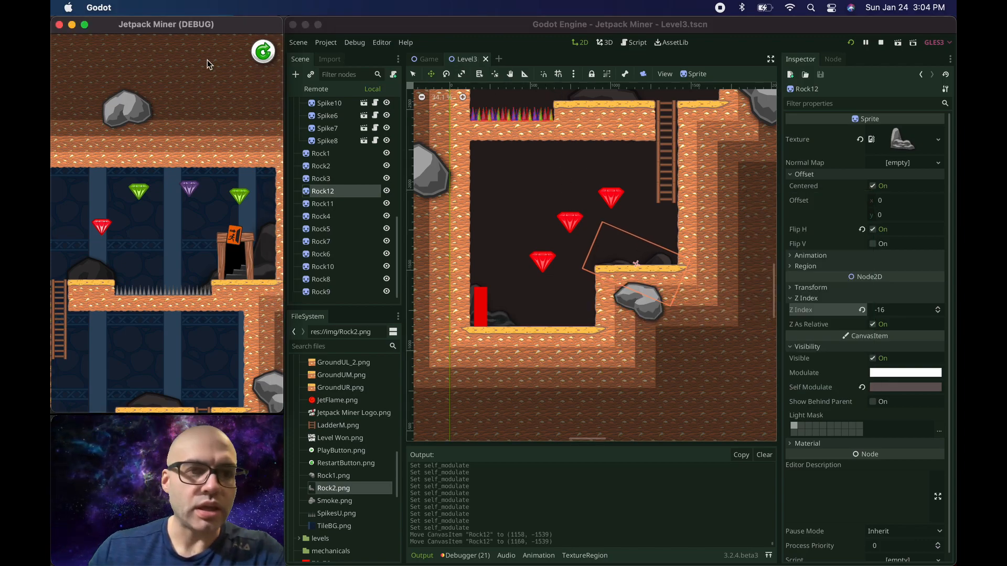
click(263, 59)
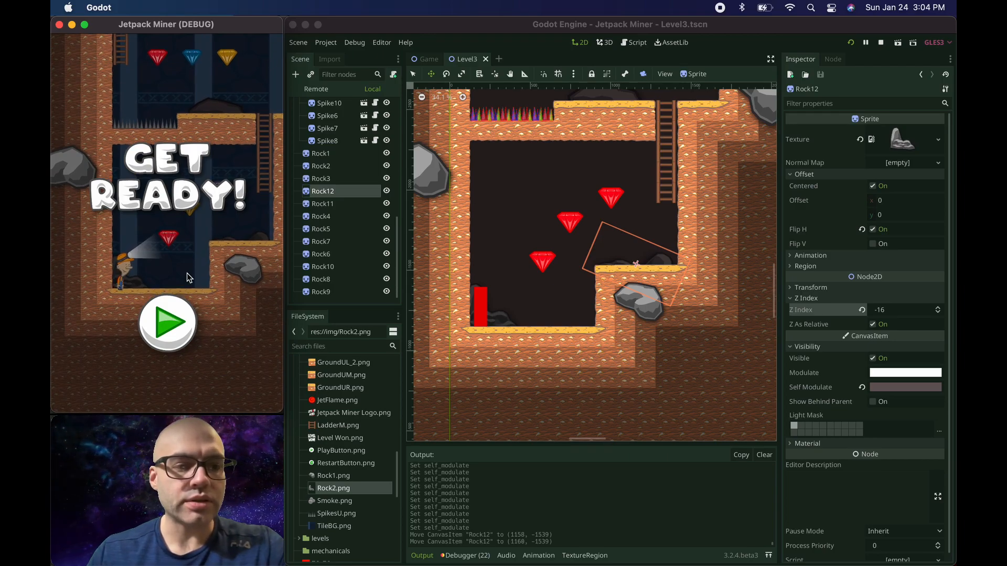
click(176, 318)
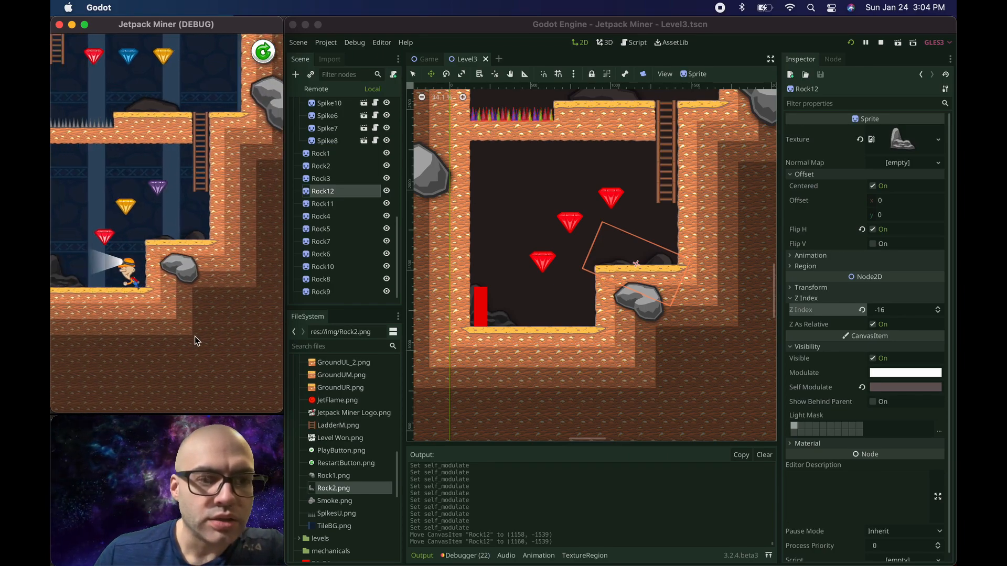